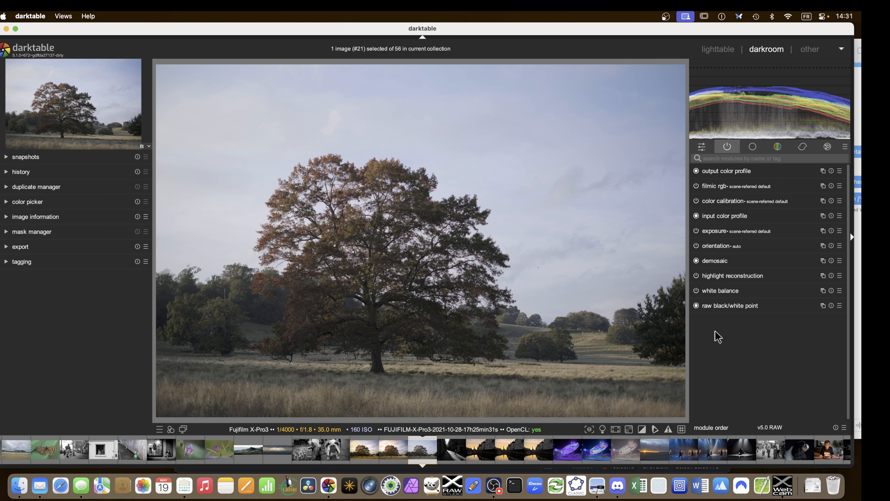
Enable the lens correction and denoise (profiled) modules for the oak tree photo
mouse_move(736, 74)
click(810, 147)
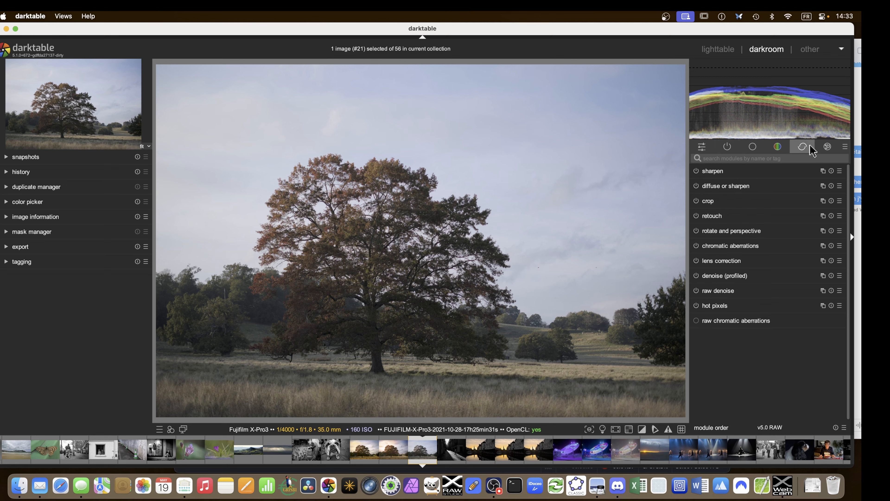
click(696, 275)
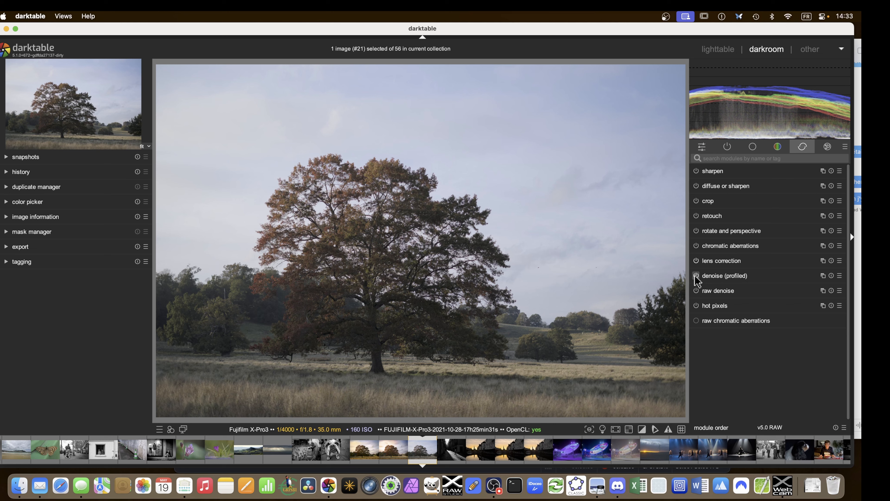
Apply the basic colorfulness | standard preset to the color balance rgb module
click(778, 147)
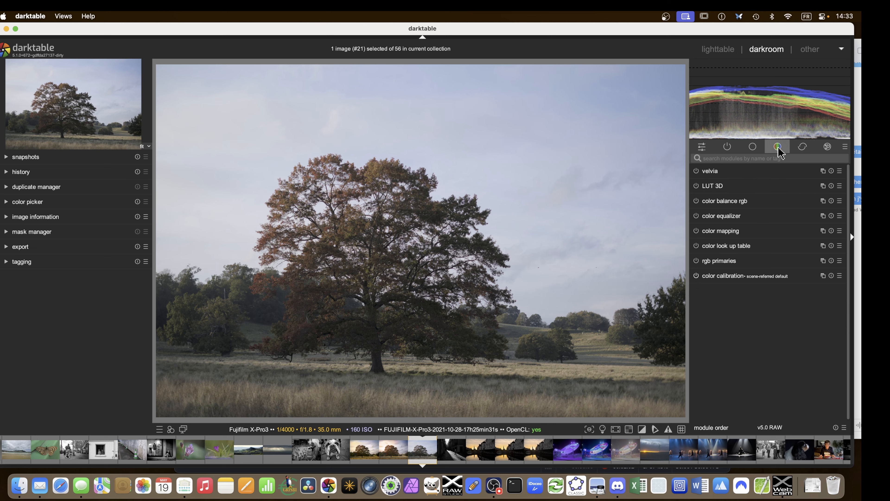
click(840, 201)
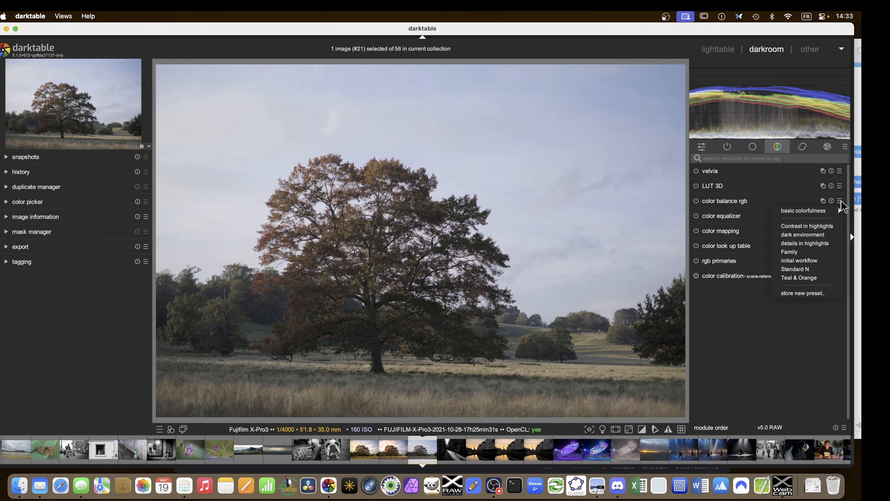
mouse_move(823, 212)
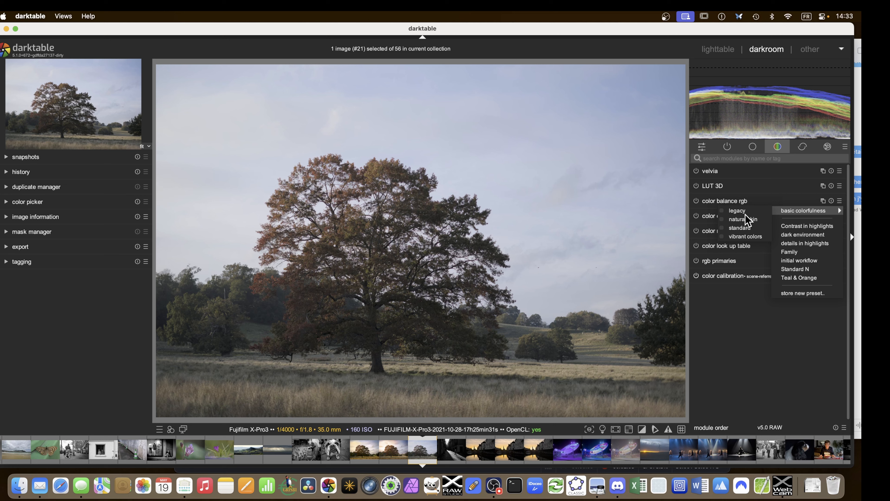
click(739, 229)
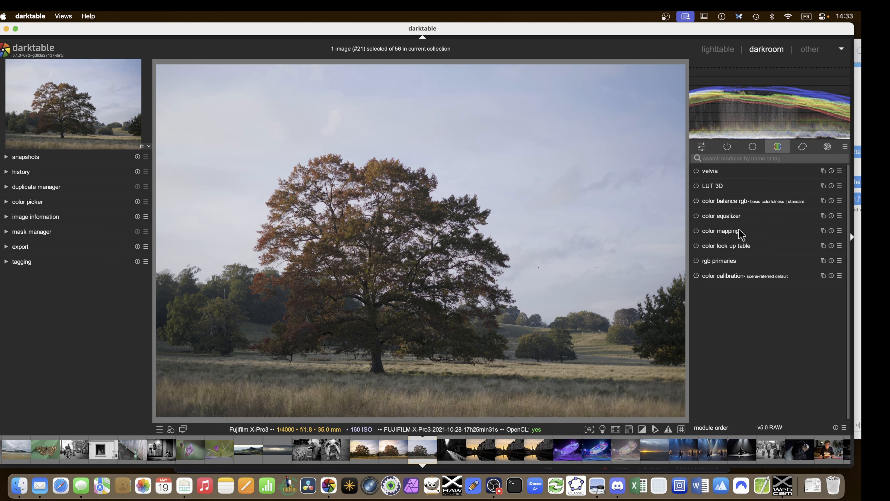
Replace filmic rgb with sigmoid as the tone mapper and show the sigmoid settings
click(750, 148)
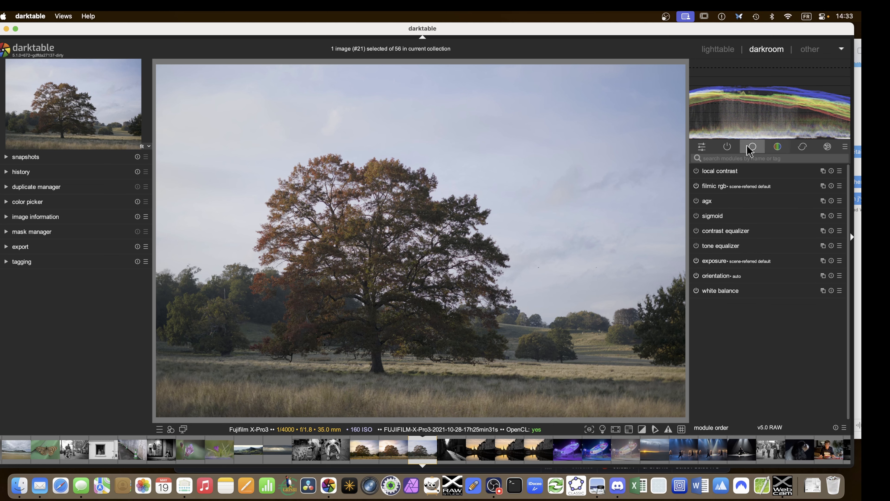
click(696, 185)
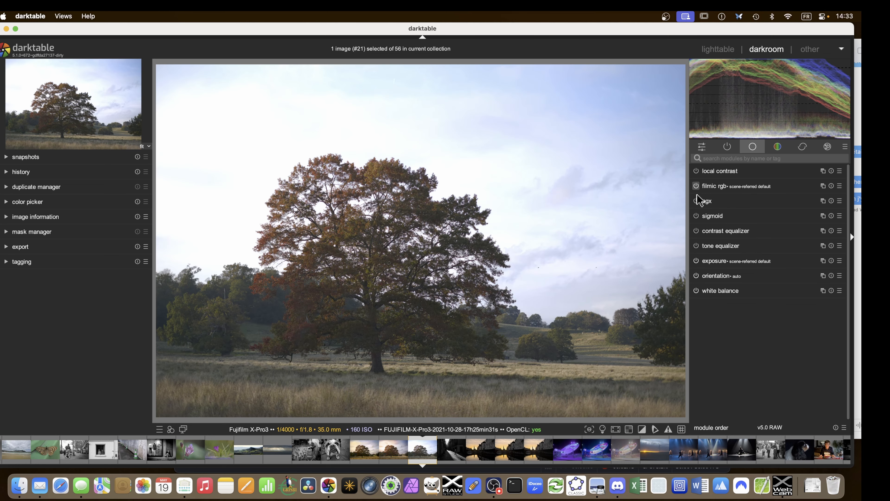
click(696, 216)
click(719, 216)
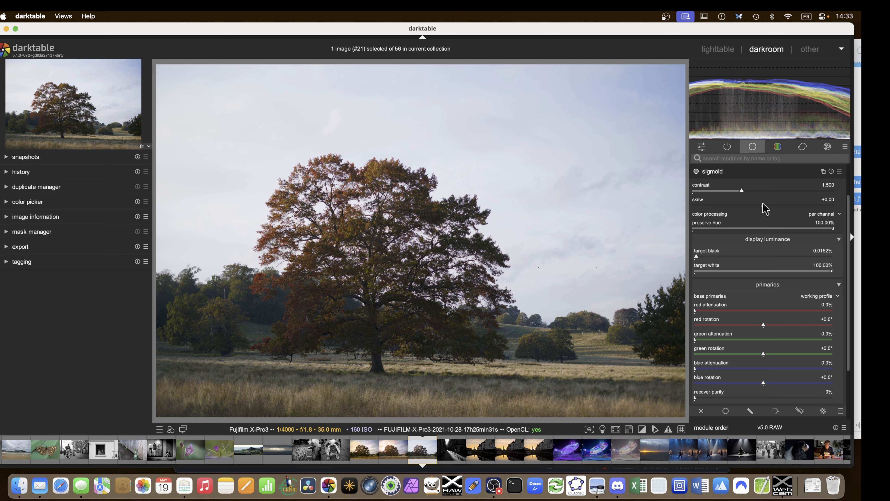
Adjust sigmoid to contrast 2.015, skew -0.25 and preserve hue 19.81%
drag(743, 191, 761, 193)
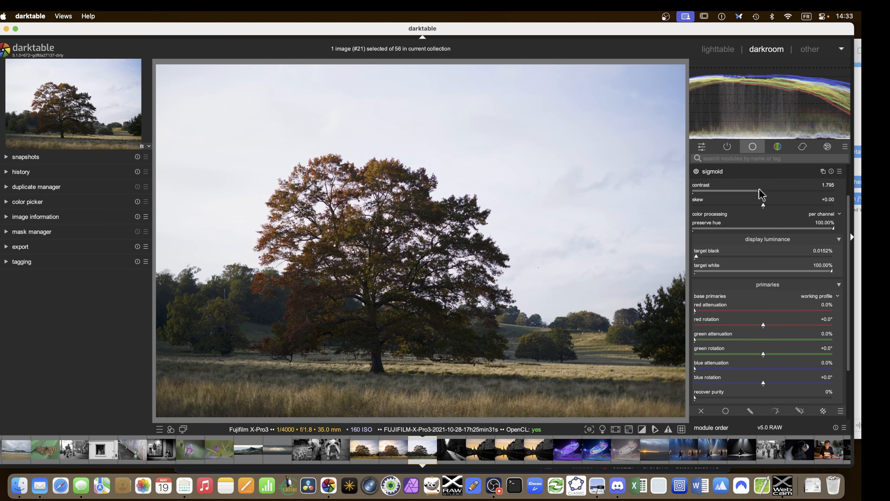
drag(758, 193, 746, 212)
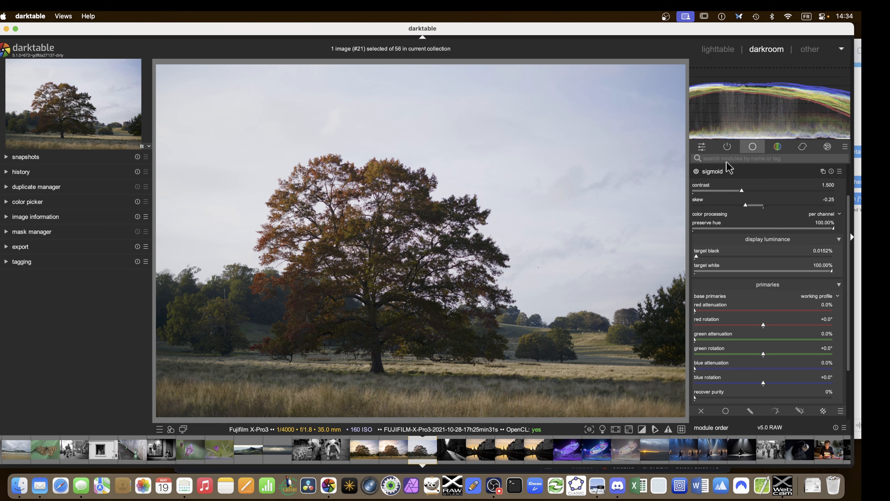
drag(743, 193, 778, 195)
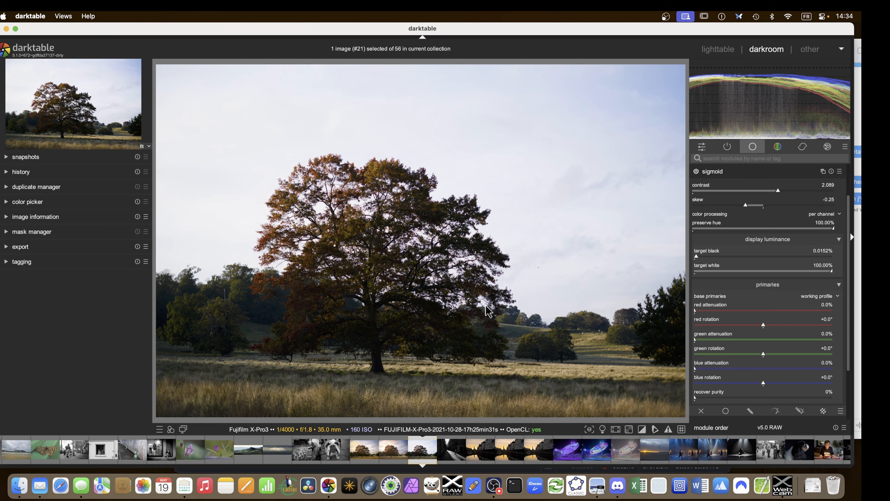
drag(781, 199, 775, 196)
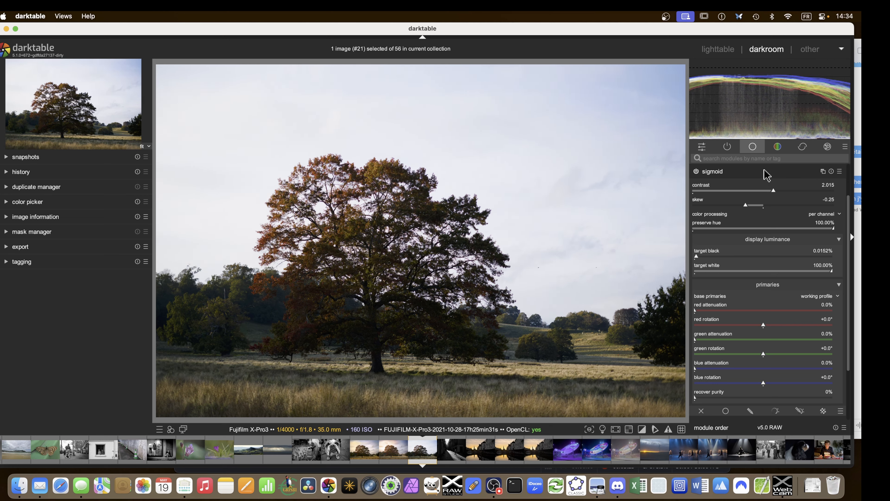
drag(833, 234, 721, 230)
drag(720, 230, 719, 231)
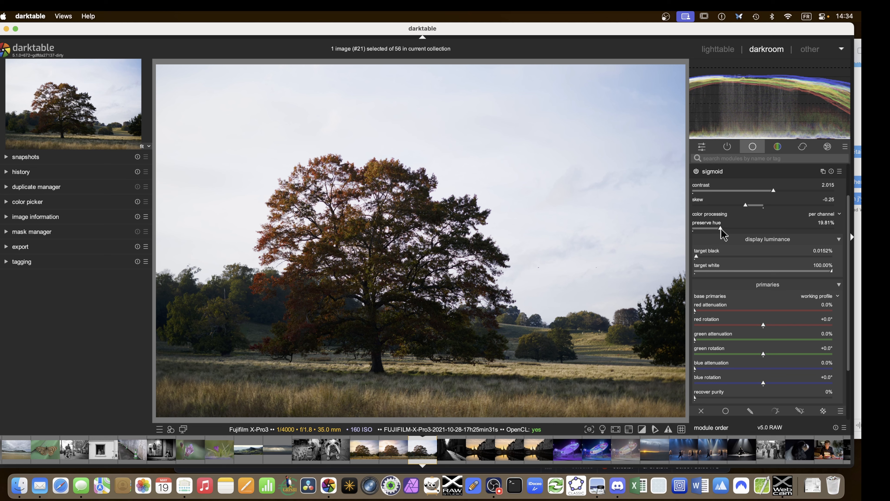
Straighten the photo along the edge of the field running beneath the oak tree
scroll(743, 283, up, 5)
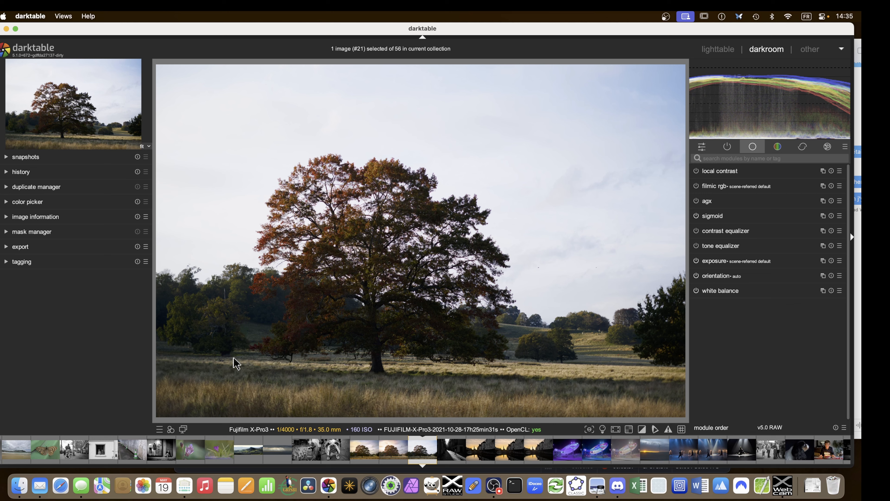
drag(212, 360, 649, 367)
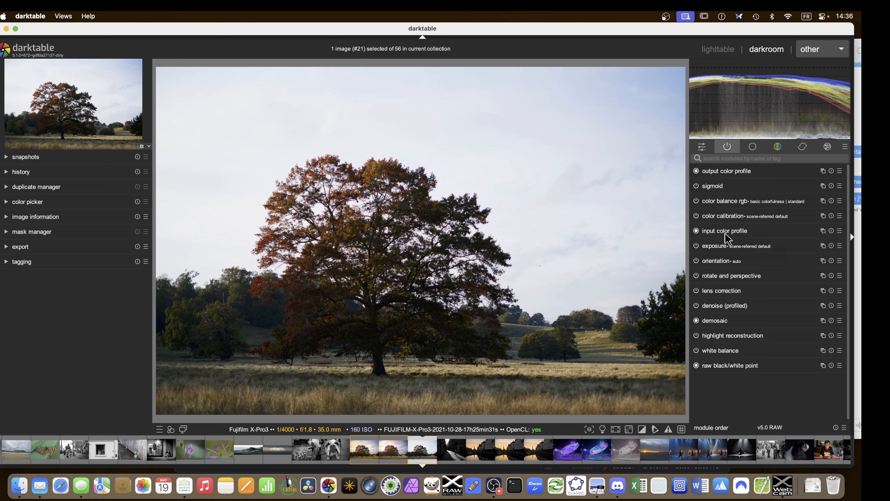
Inspect the existing exposure module's settings and the mask manager's list of created shapes
click(719, 246)
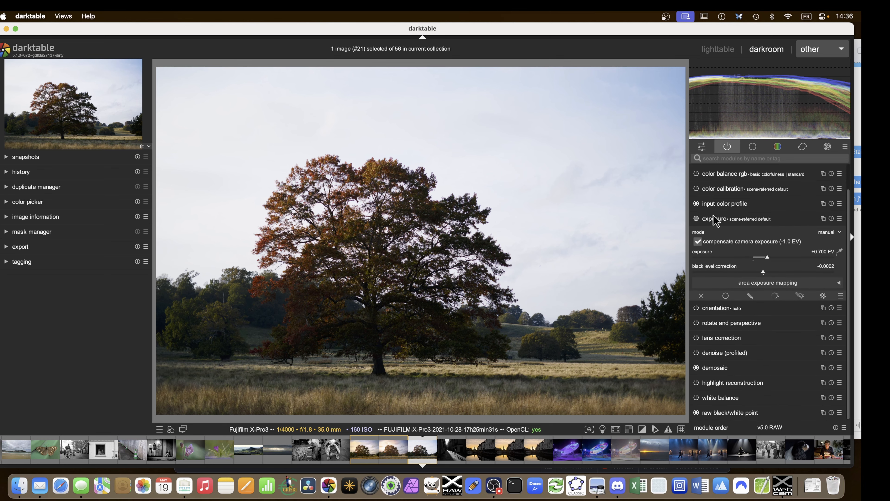
click(717, 224)
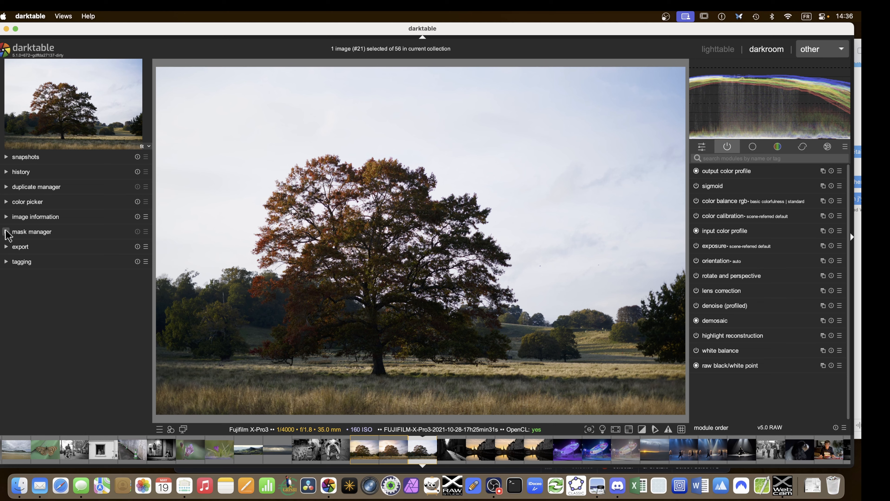
click(5, 232)
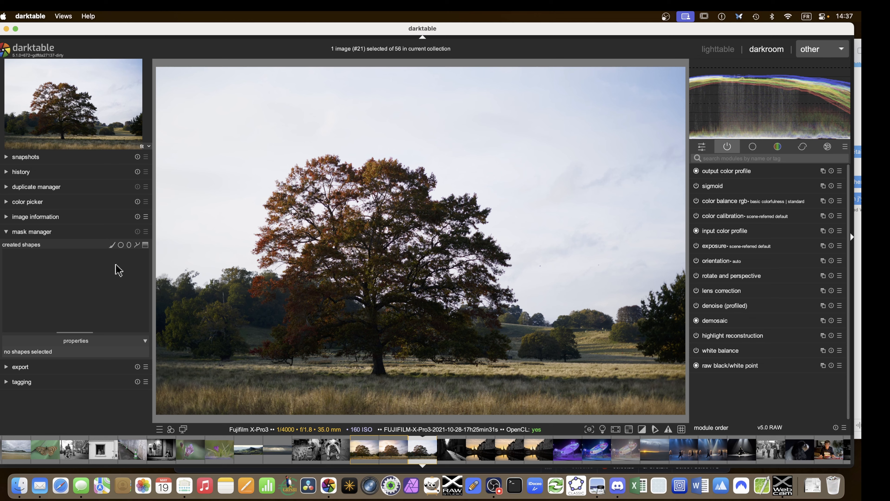
click(6, 232)
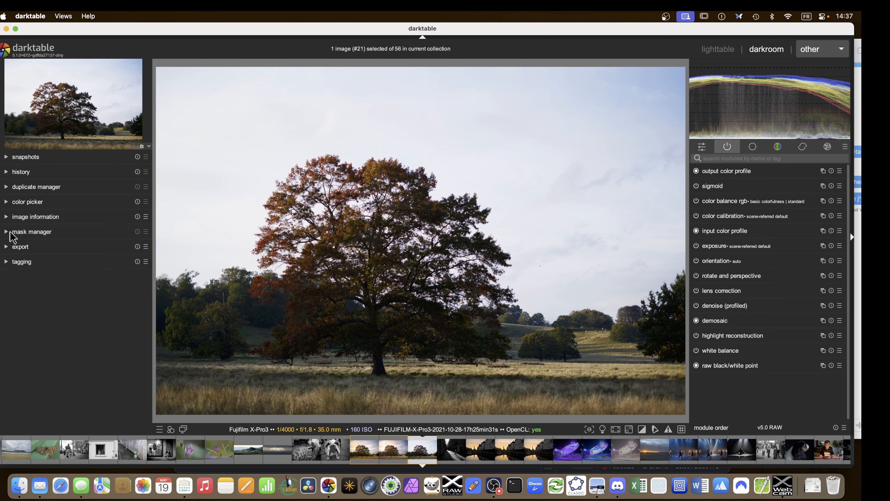
click(5, 231)
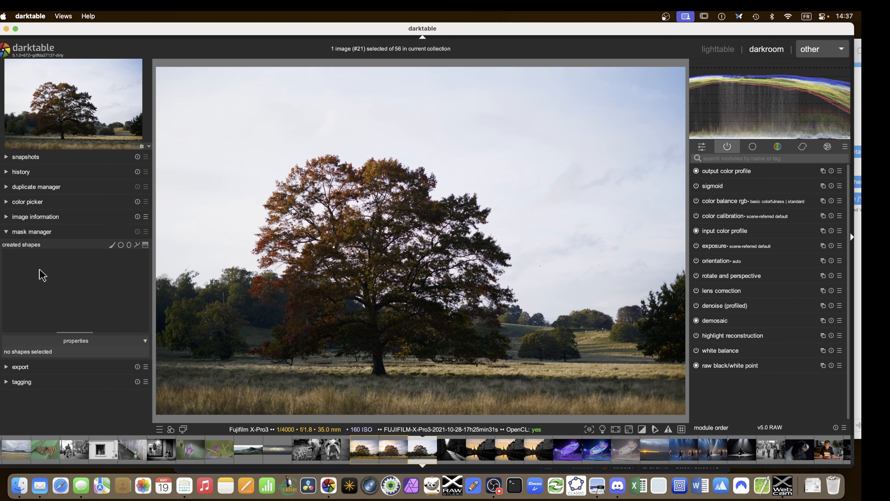
click(7, 232)
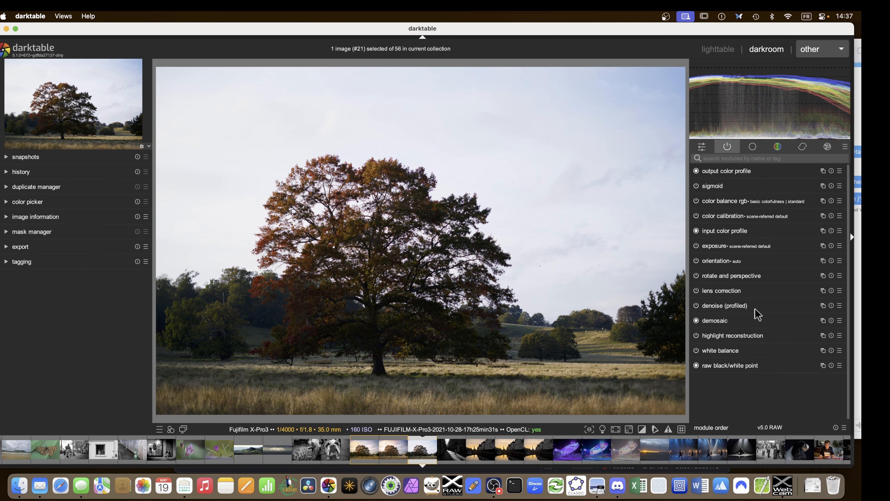
Add a second instance of the exposure module and name it "tree highlights"
right_click(824, 247)
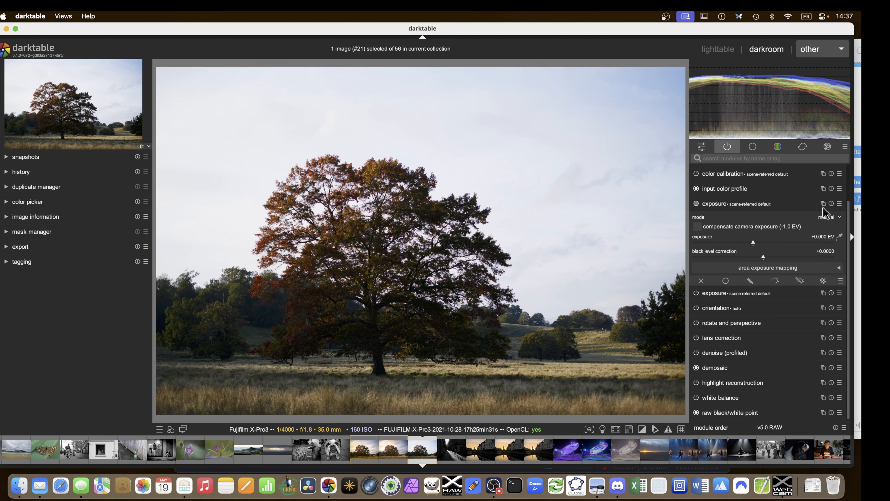
ctrl+click(755, 204)
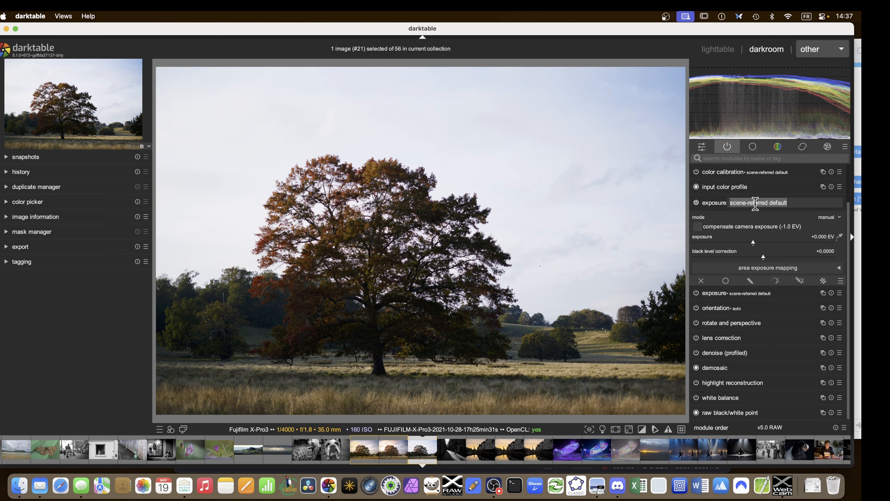
text(t)
key(BackSpace)
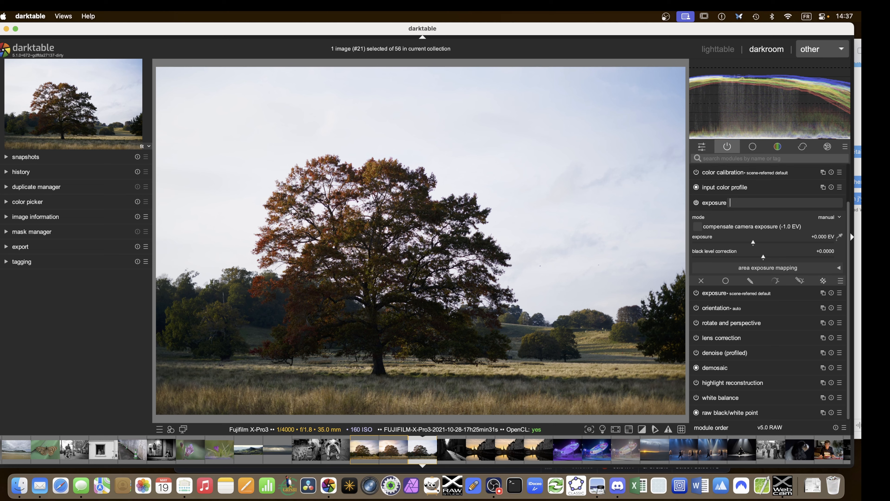
text(tree highlights)
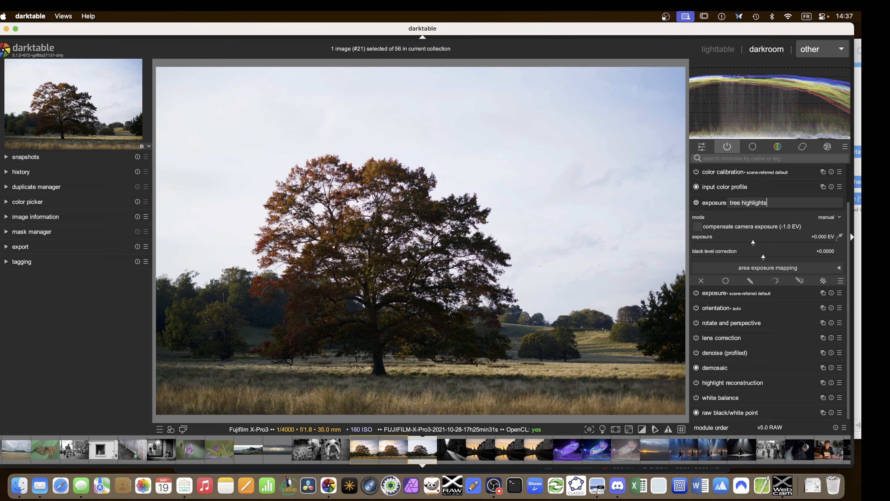
key(Return)
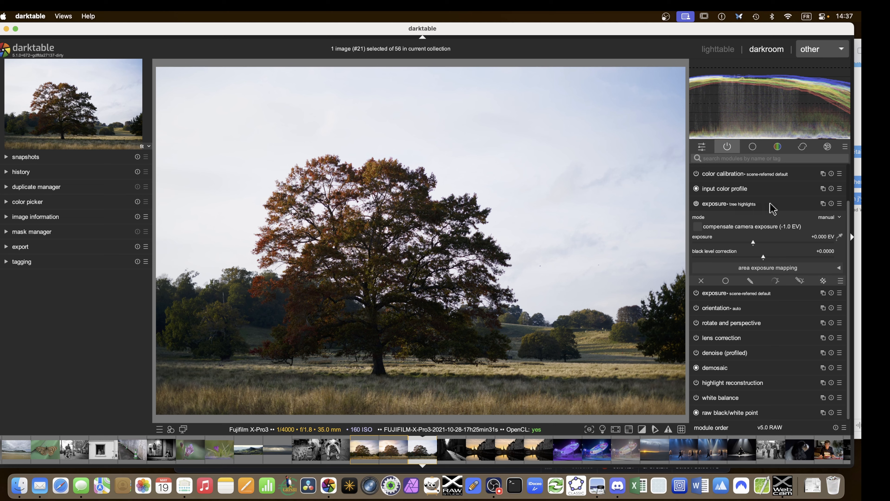
Give the tree highlights exposure a drawn and parametric mask, drawing a closed path around the oak's crown
click(800, 281)
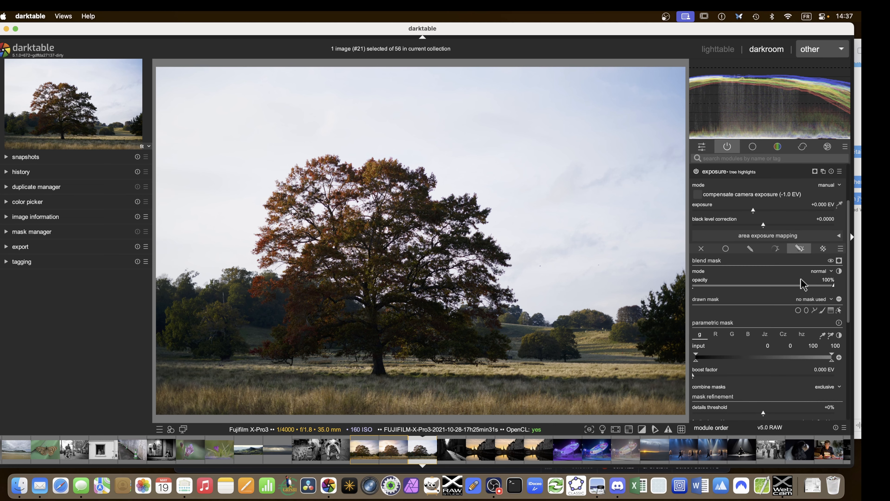
click(815, 310)
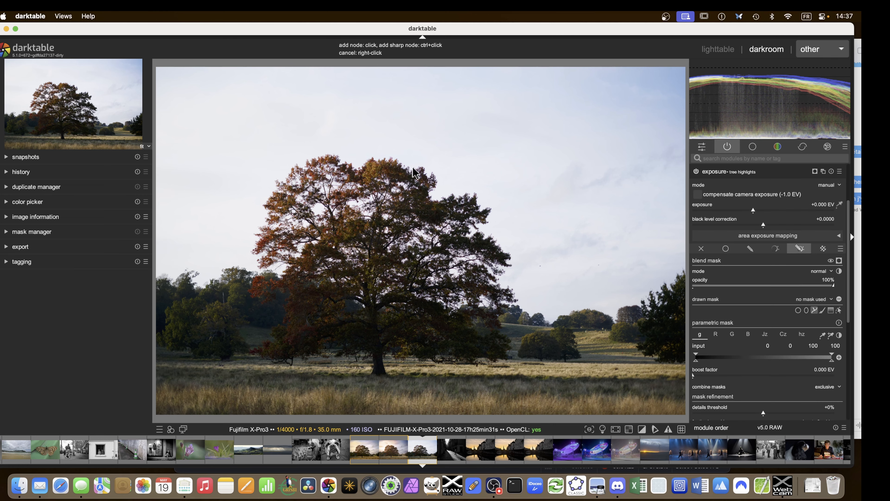
click(357, 154)
click(242, 275)
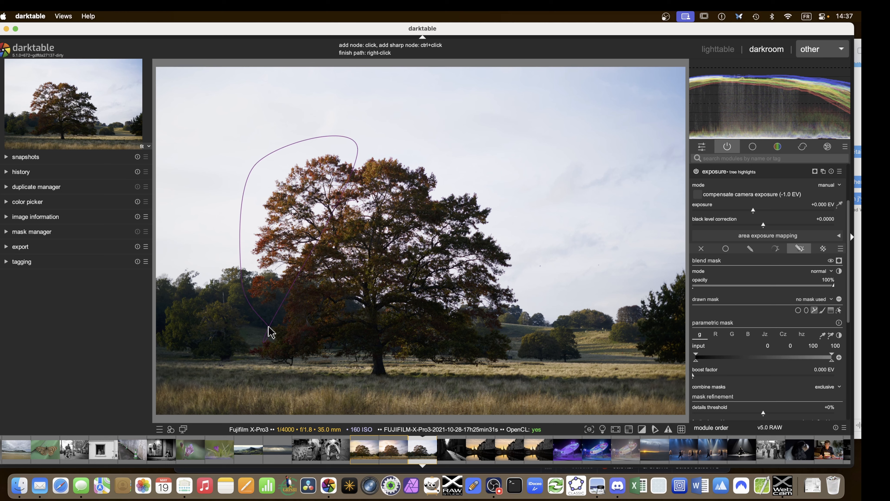
click(274, 333)
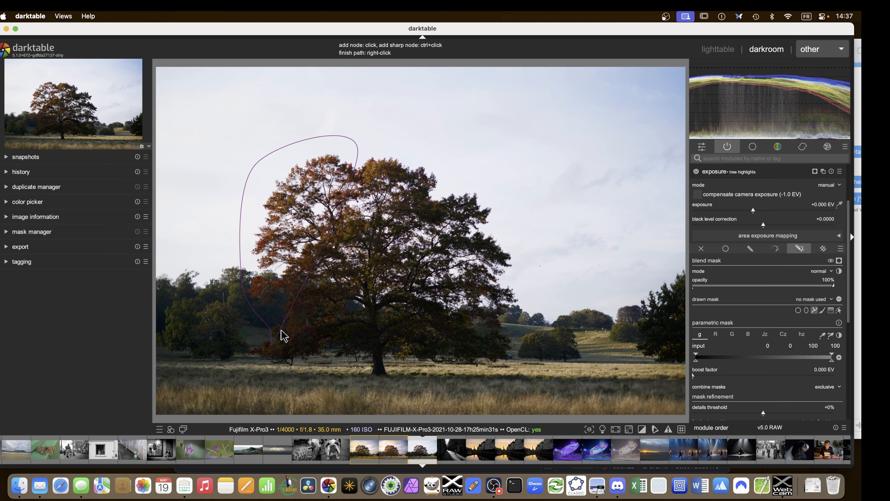
click(507, 305)
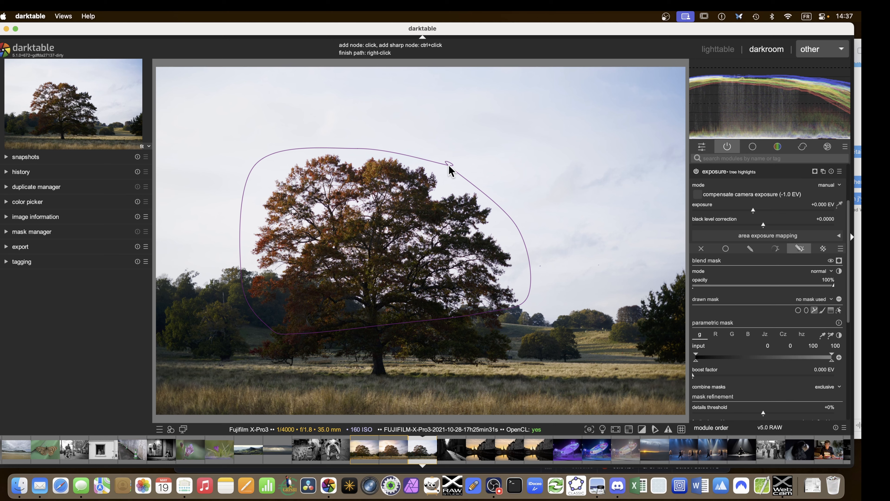
right_click(450, 168)
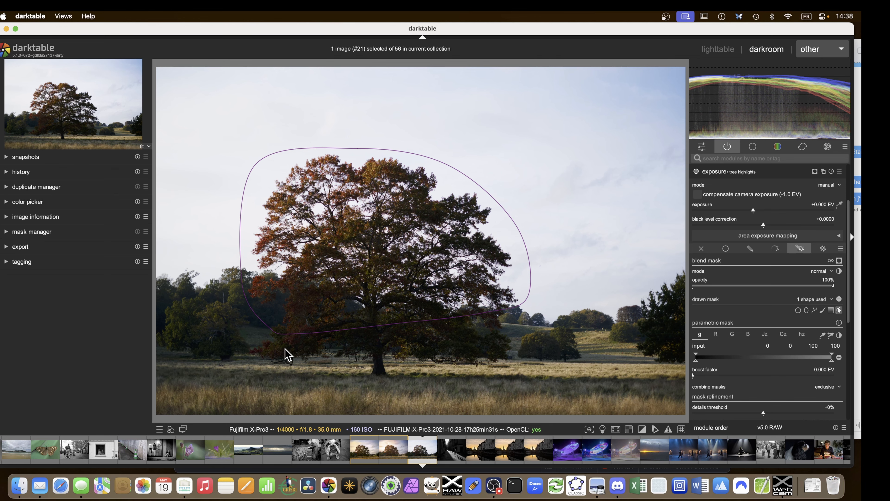
scroll(448, 345, up, 1)
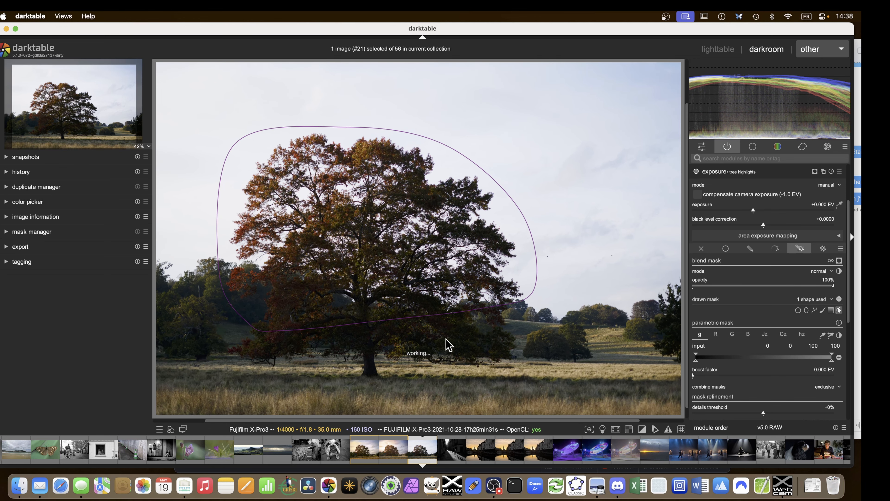
scroll(446, 345, down, 1)
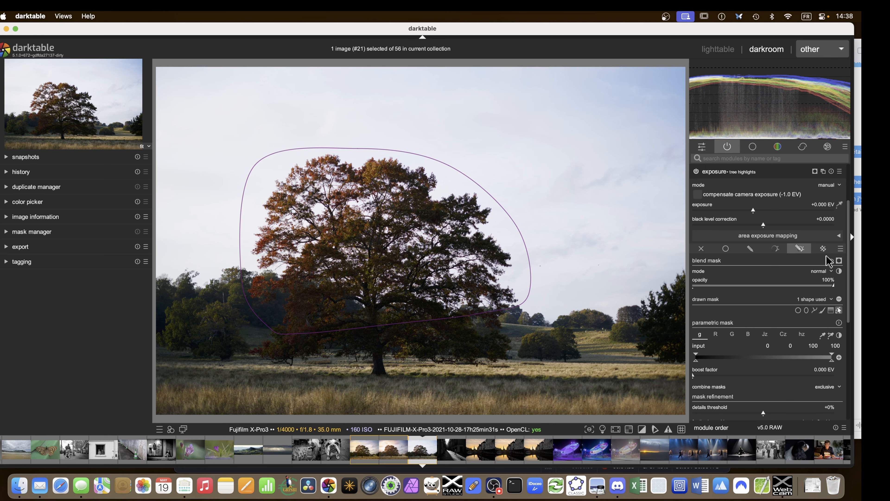
Exclude the bright sky from the parametric mask by lowering the Jz range's upper limits to 0.64 and 0.77
click(802, 336)
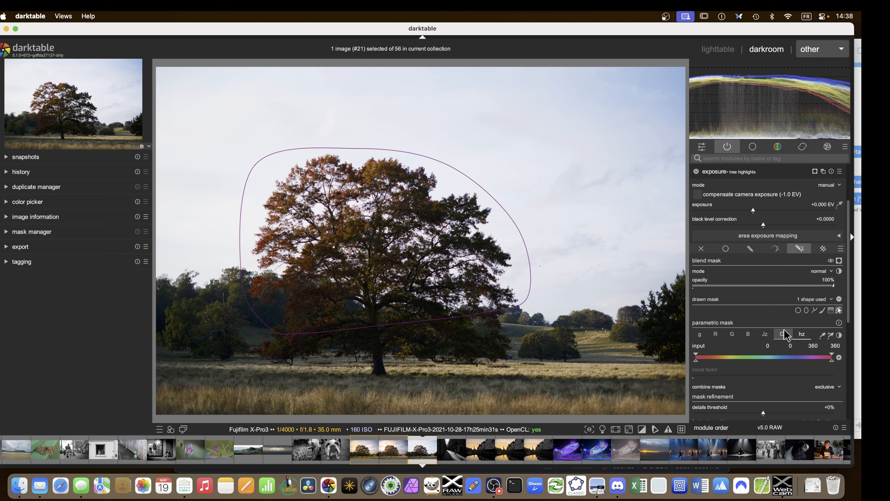
click(766, 335)
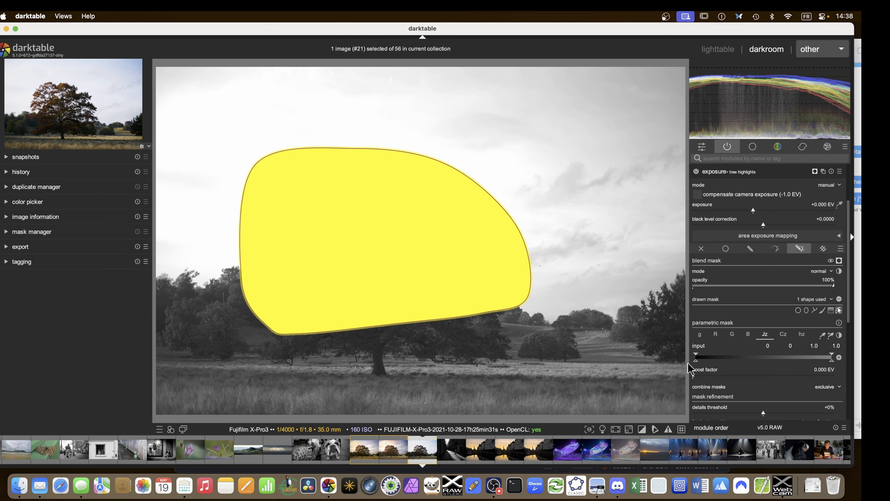
drag(696, 362, 749, 362)
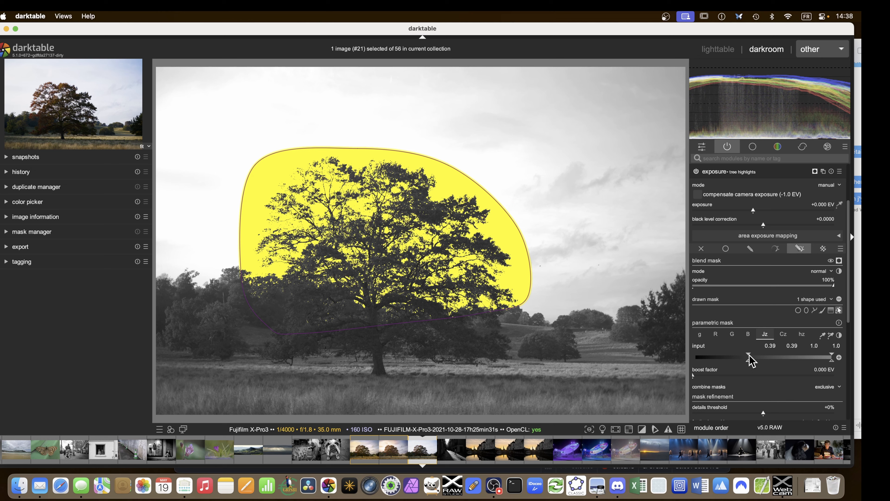
double_click(749, 363)
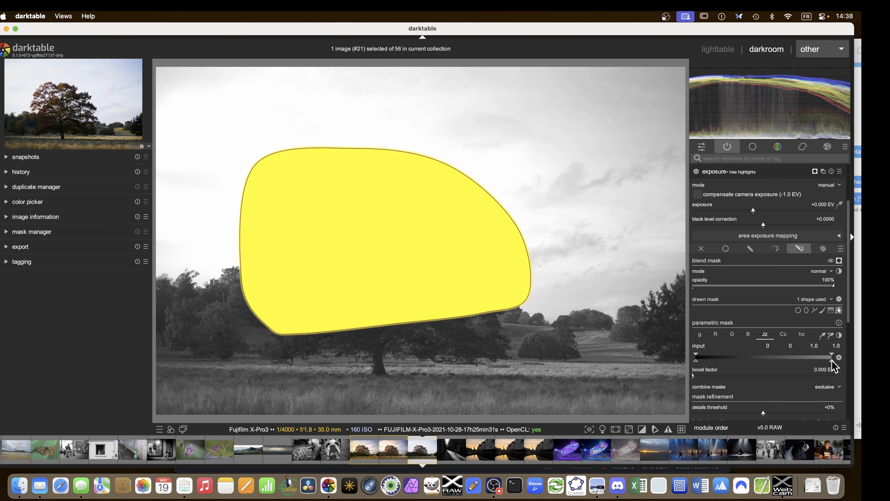
mouse_move(832, 361)
mouse_down()
mouse_move(770, 360)
mouse_move(799, 360)
mouse_up()
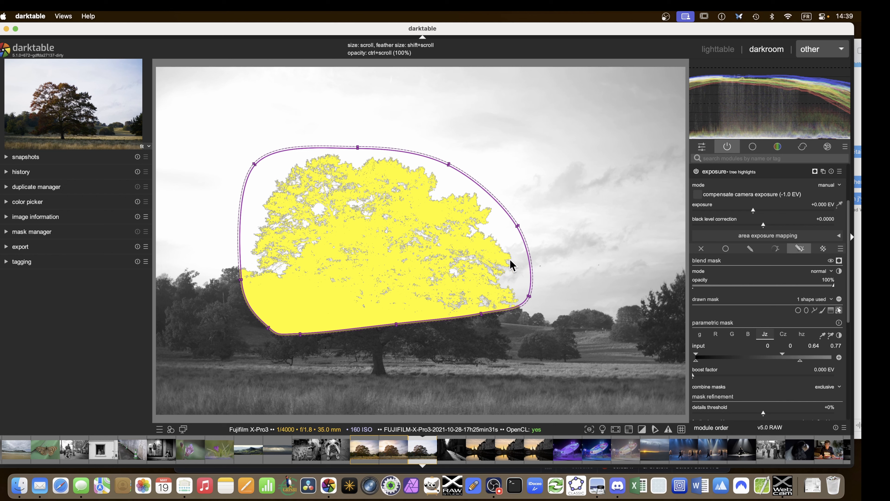
Invert the hz hue range and set its limits to 67, 107, 286 and 311 to exclude greens and blues from the mask
click(802, 335)
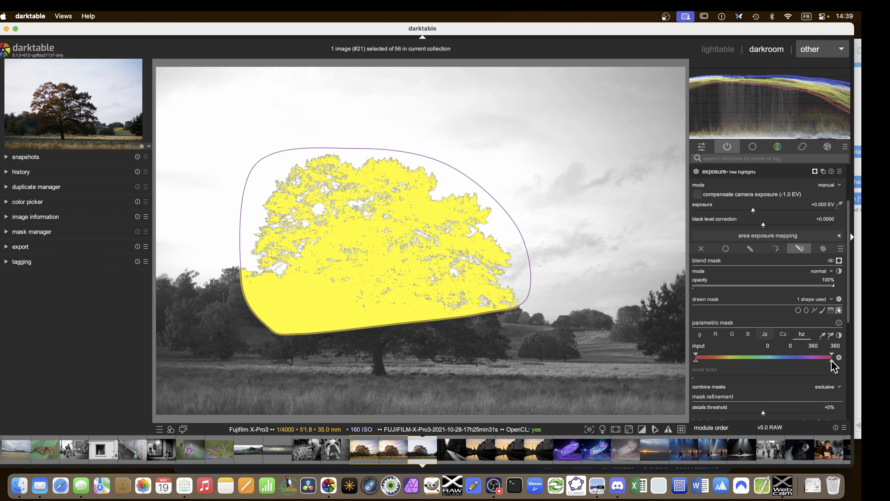
mouse_move(832, 360)
mouse_down()
mouse_move(820, 363)
mouse_move(835, 354)
mouse_up()
click(839, 357)
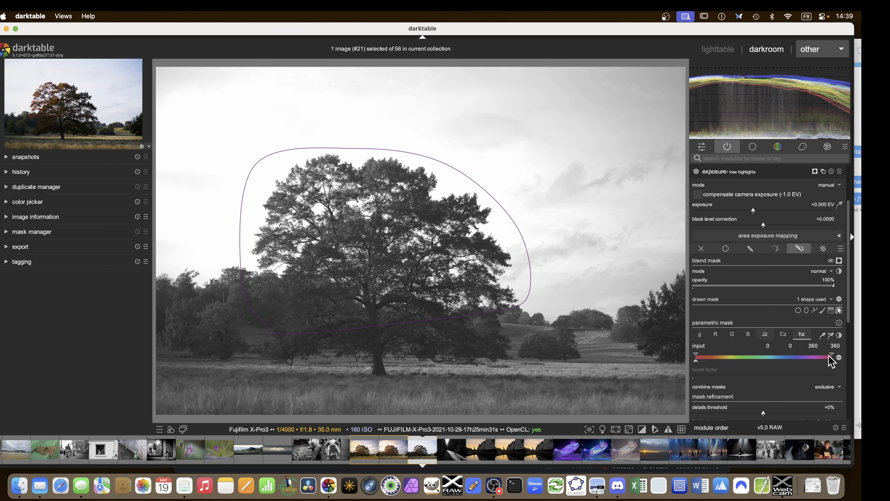
drag(830, 355, 807, 355)
drag(697, 355, 730, 355)
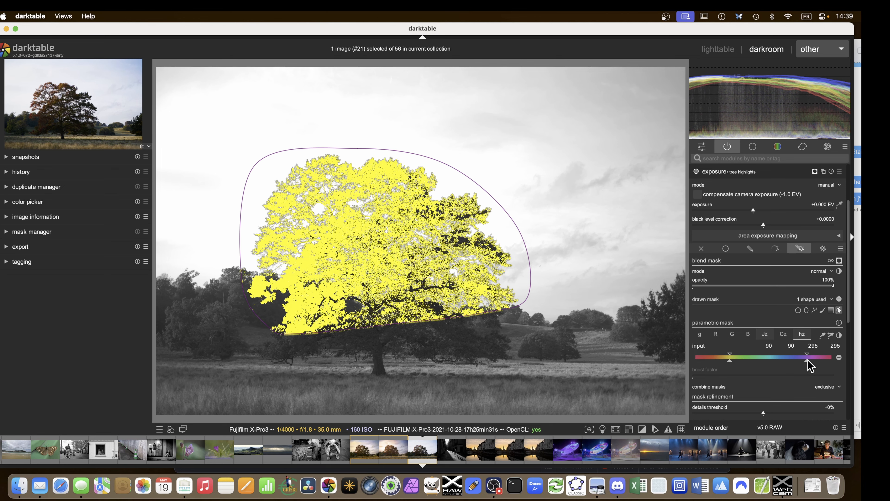
mouse_move(807, 360)
mouse_down()
mouse_move(813, 357)
mouse_move(804, 361)
mouse_up()
drag(731, 362, 722, 357)
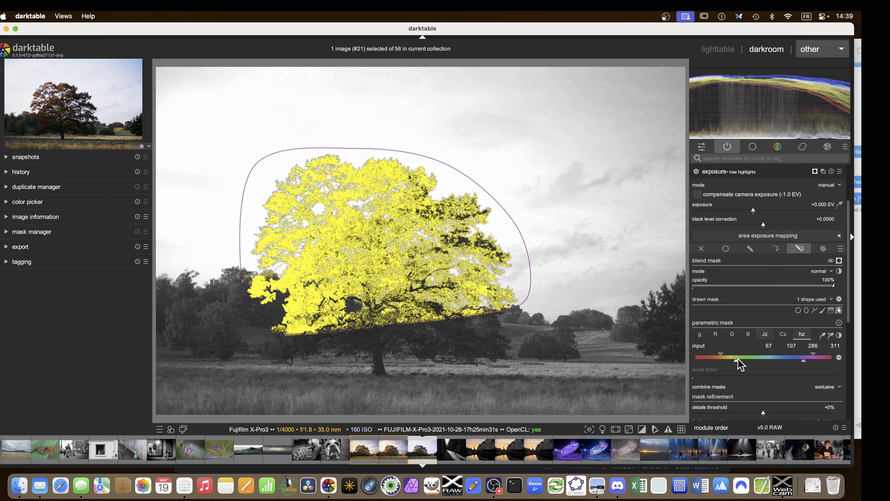
Restrict the mask to the more colourful leaves by setting the Cz range's lower limits to 0.12 and 0.25
click(783, 336)
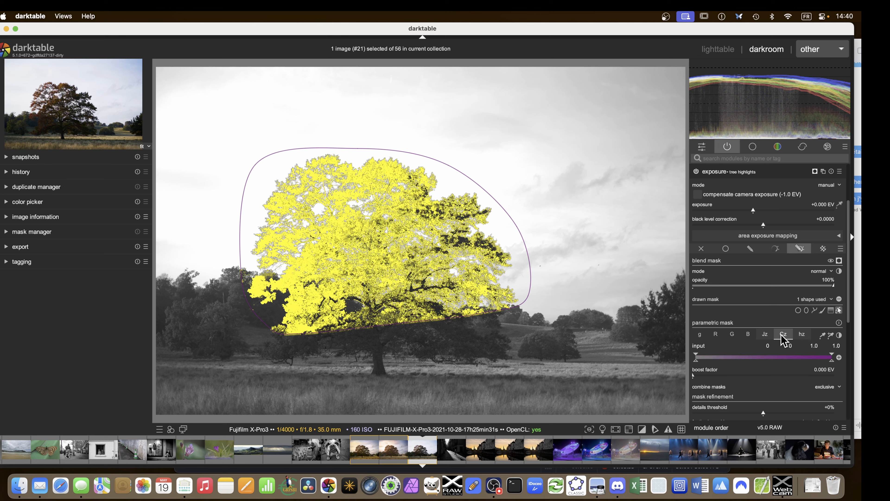
mouse_move(695, 358)
mouse_down()
mouse_move(723, 360)
mouse_move(706, 366)
mouse_move(732, 357)
mouse_move(712, 360)
mouse_up()
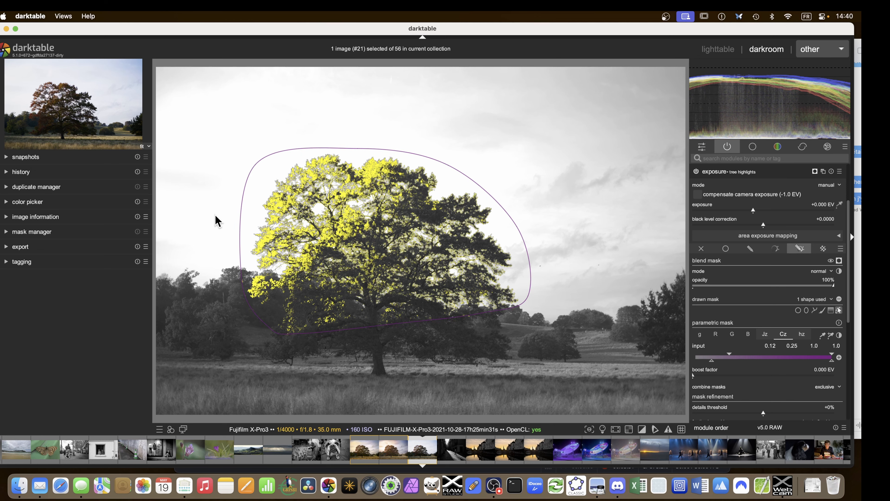
Check the mask on the upper crown at 200% and set its feathering radius to 4.0 px
click(147, 146)
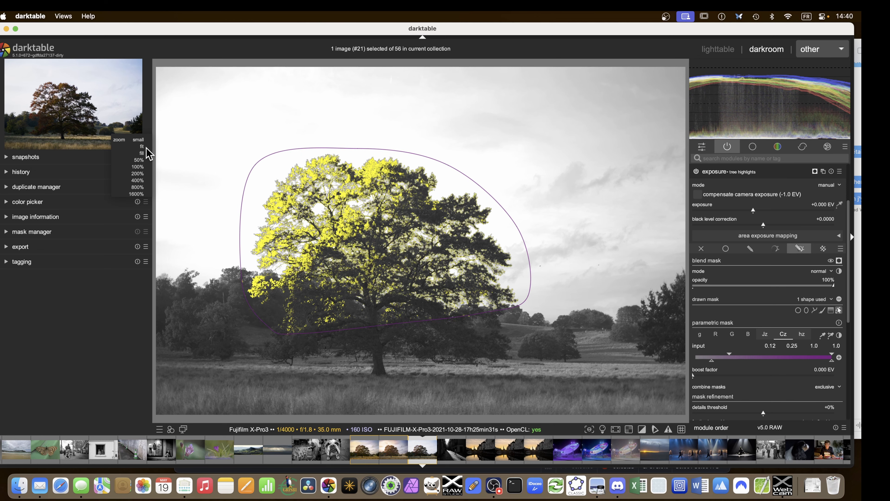
click(140, 173)
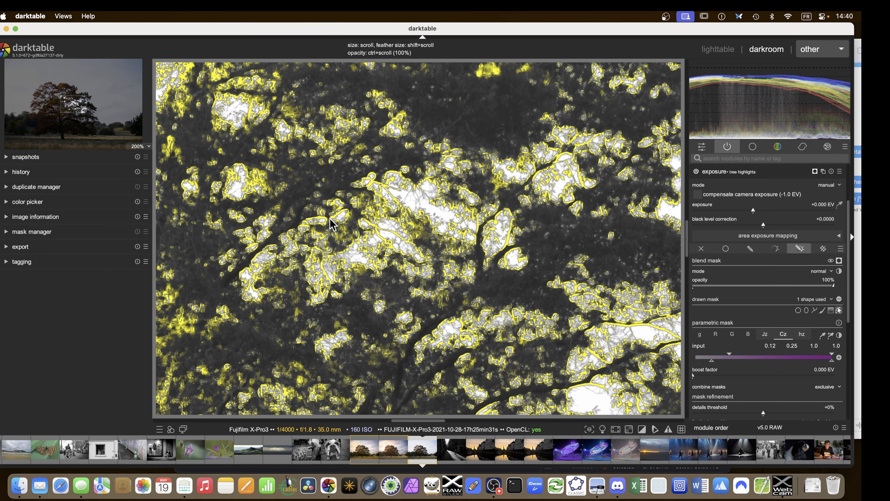
drag(84, 106, 52, 95)
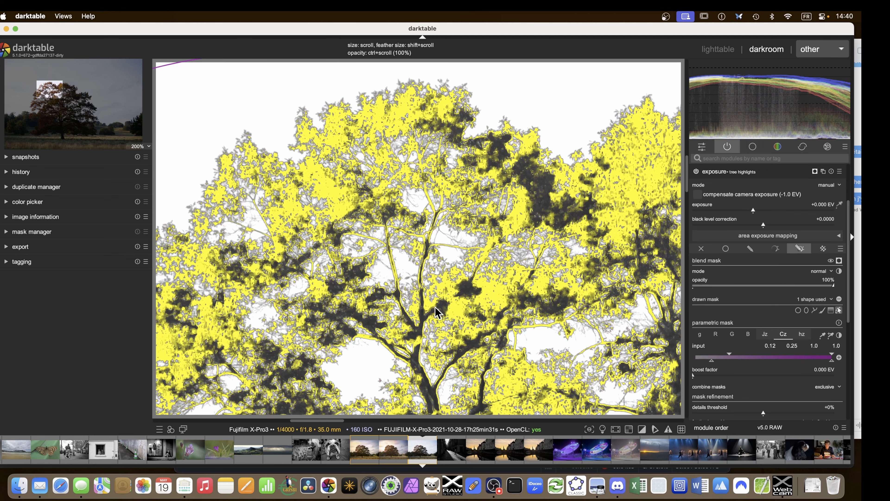
key(m)
key(m)
key(m)
scroll(736, 379, down, 5)
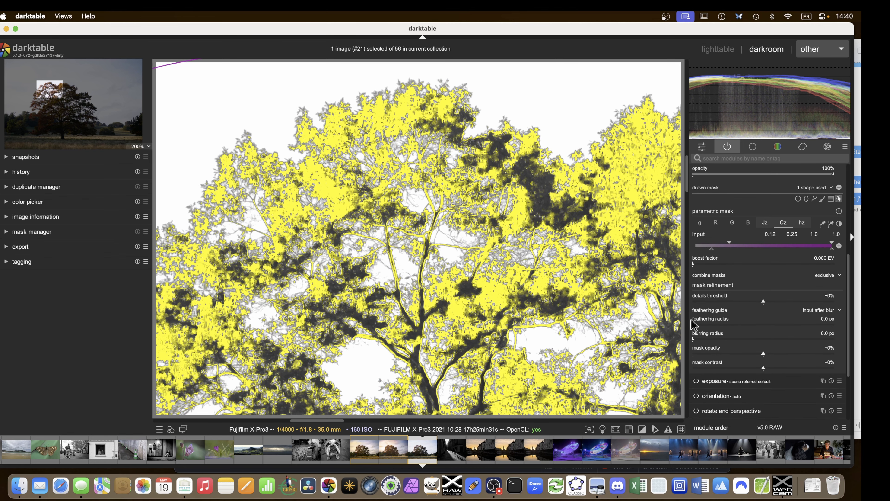
drag(694, 324, 697, 329)
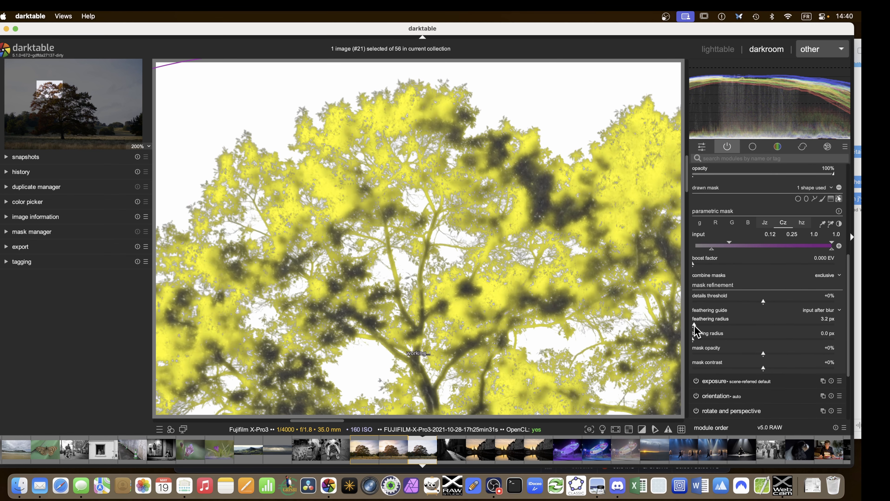
scroll(696, 331, down, 2)
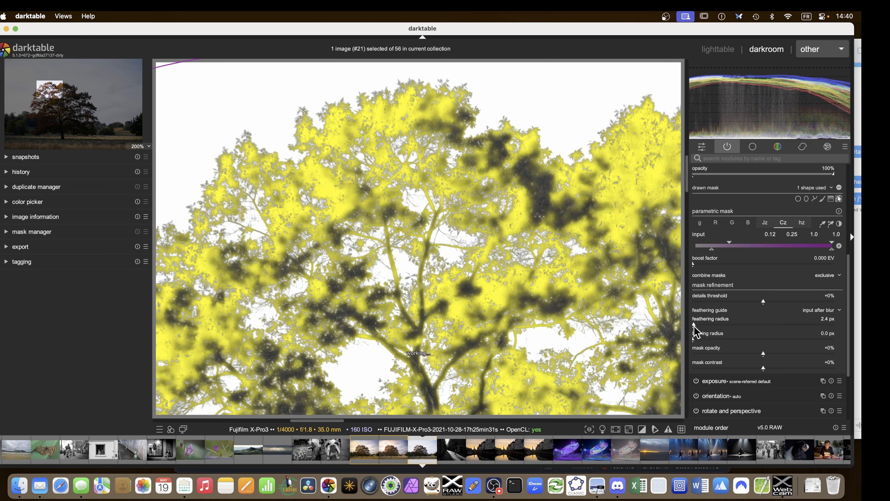
scroll(696, 332, down, 6)
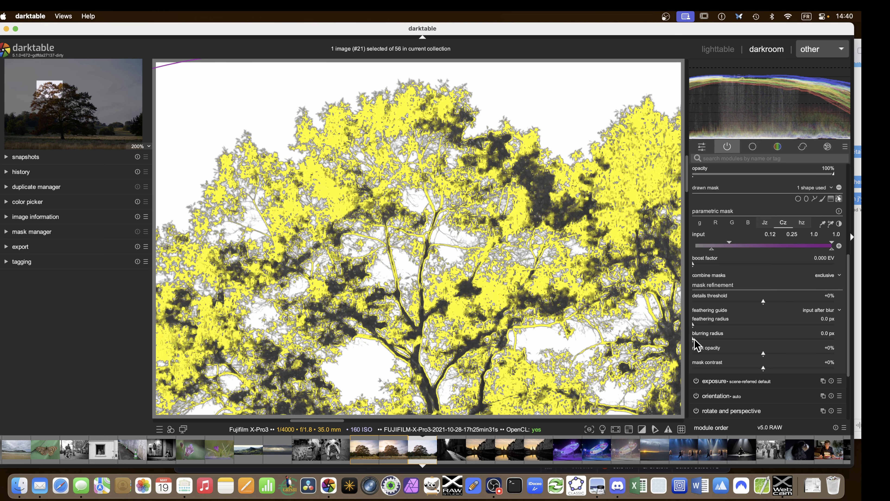
scroll(697, 331, up, 10)
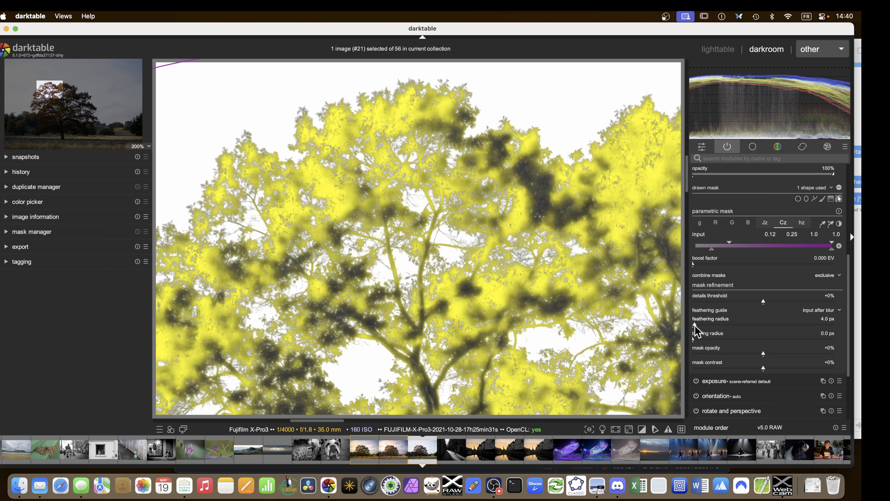
scroll(693, 339, up, 8)
Refine the mask with a blurring radius of 1.6 px, mask opacity of -18% and mask contrast of -14%
mouse_move(696, 338)
mouse_down()
mouse_move(755, 340)
mouse_move(695, 342)
mouse_up()
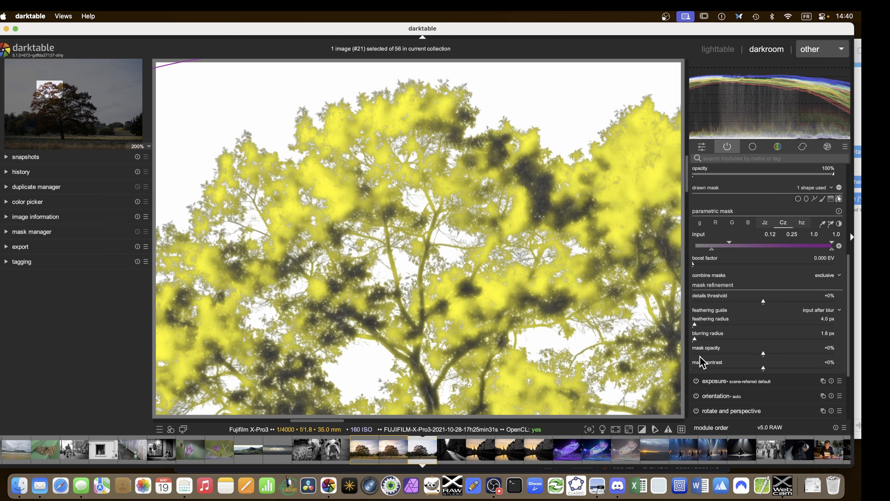
mouse_move(763, 355)
mouse_down()
mouse_move(737, 359)
mouse_move(753, 361)
mouse_up()
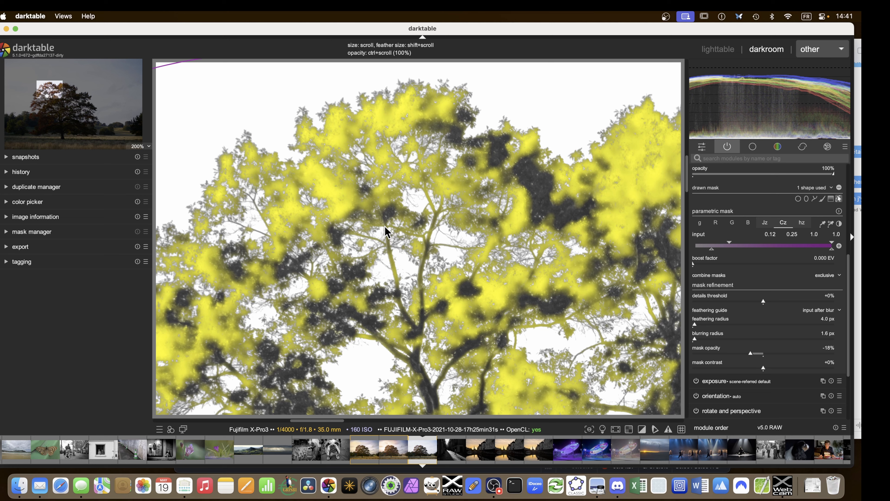
drag(763, 369, 754, 370)
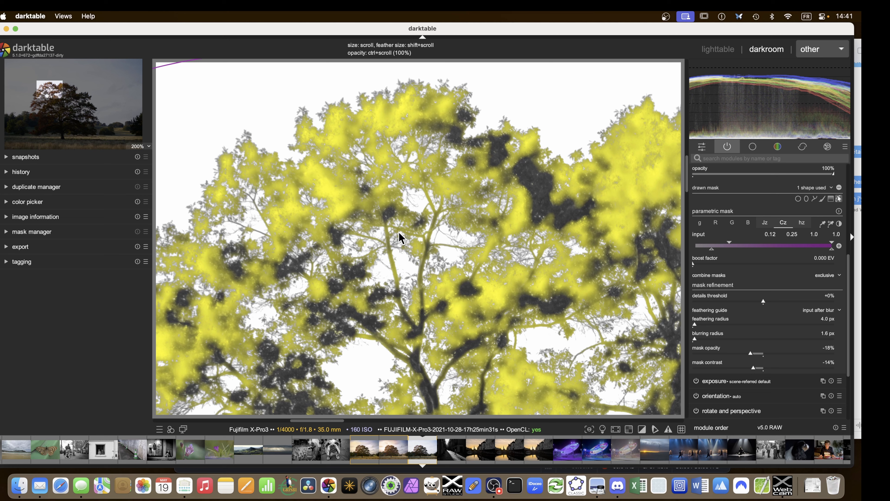
Fit the whole photo in view and shrink the enlarged path back around the oak's crown
scroll(377, 233, up, 1)
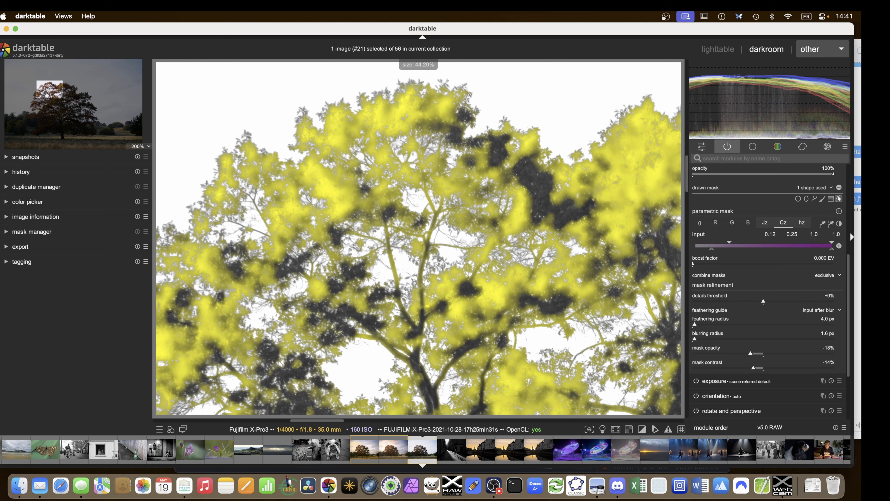
click(137, 146)
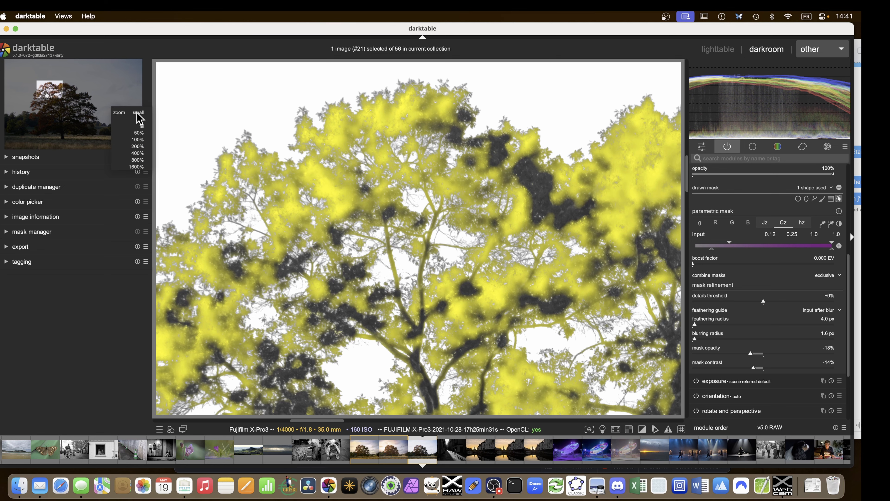
click(142, 120)
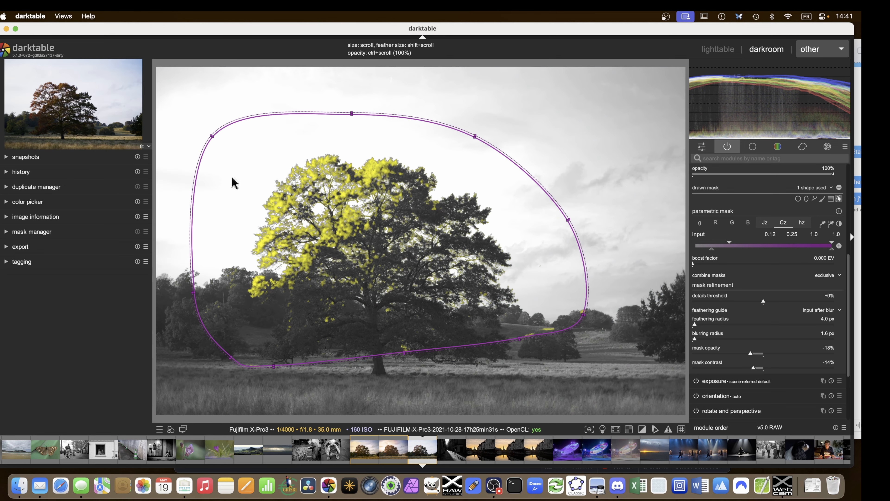
scroll(235, 203, down, 1)
scroll(235, 202, down, 8)
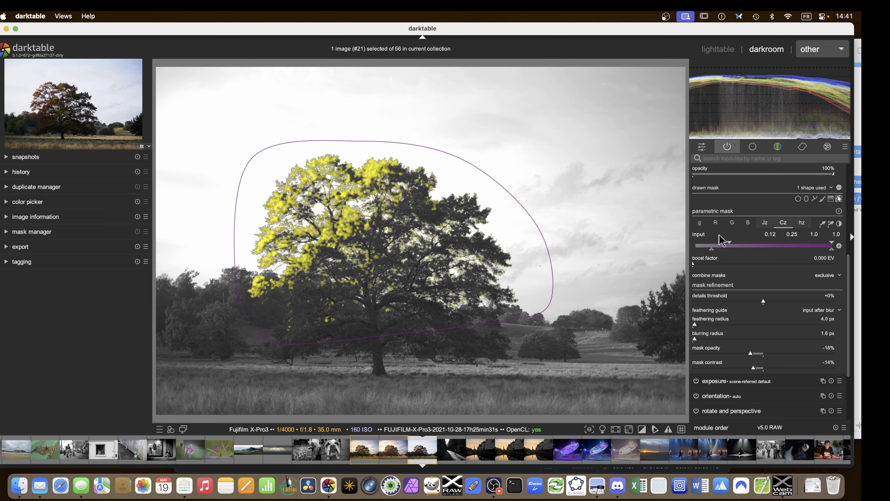
Hide the mask overlay and raise the tree highlights exposure to +0.265 EV
scroll(730, 270, up, 5)
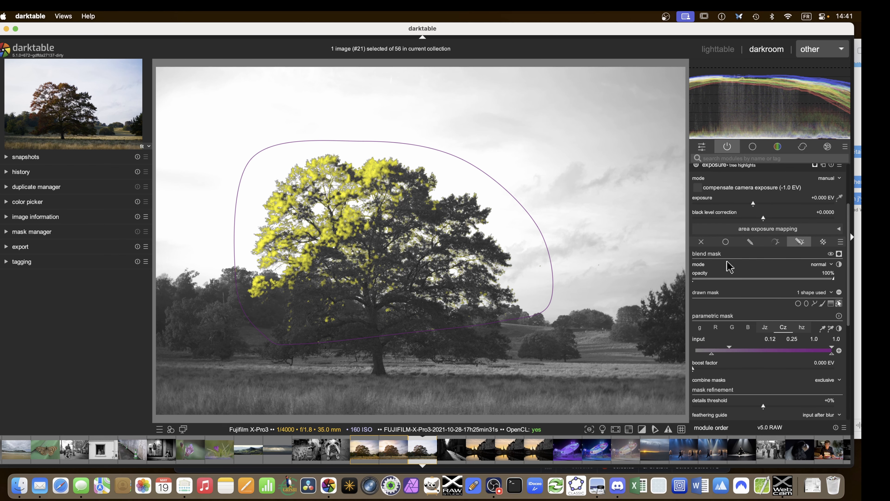
scroll(728, 266, up, 3)
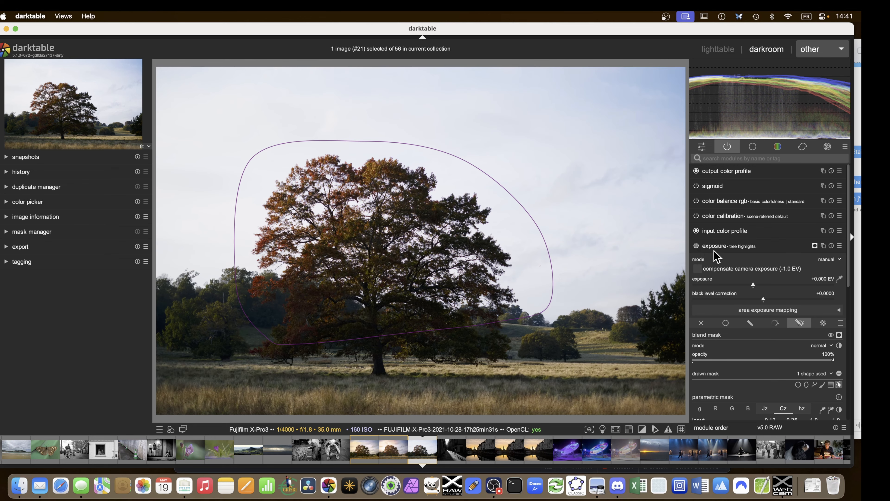
click(715, 246)
click(715, 247)
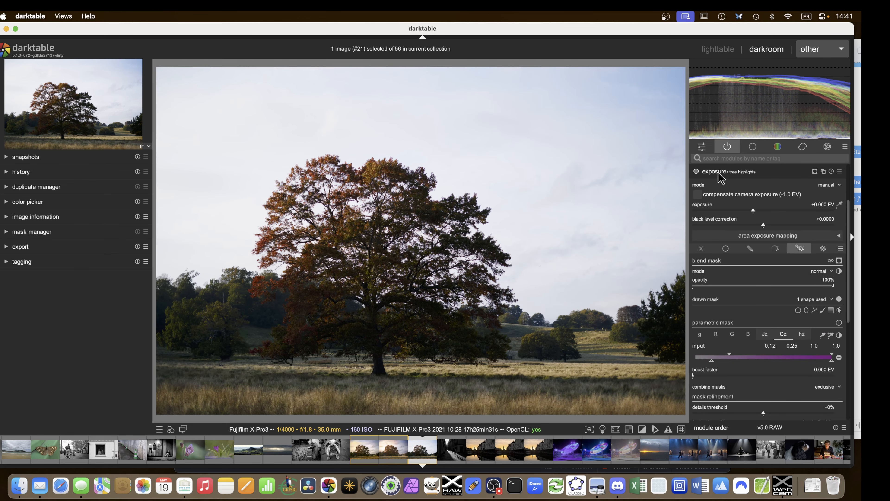
mouse_move(754, 210)
mouse_down()
mouse_move(805, 211)
mouse_move(758, 213)
mouse_up()
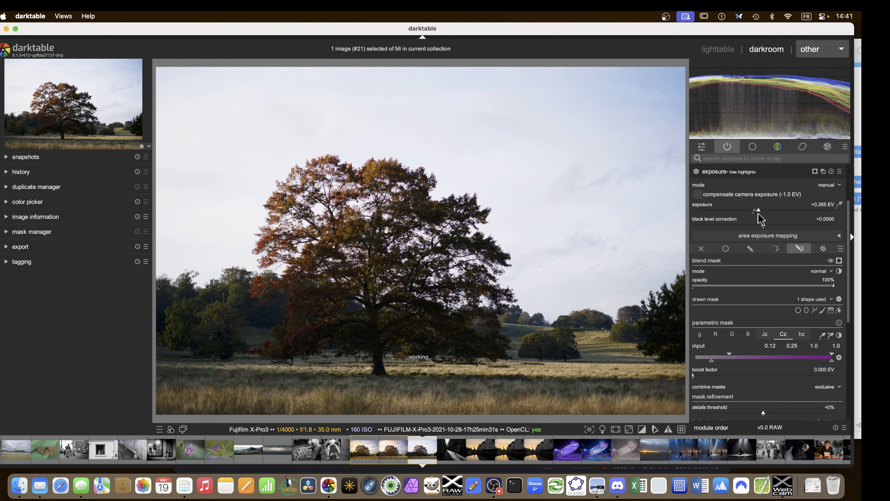
click(712, 173)
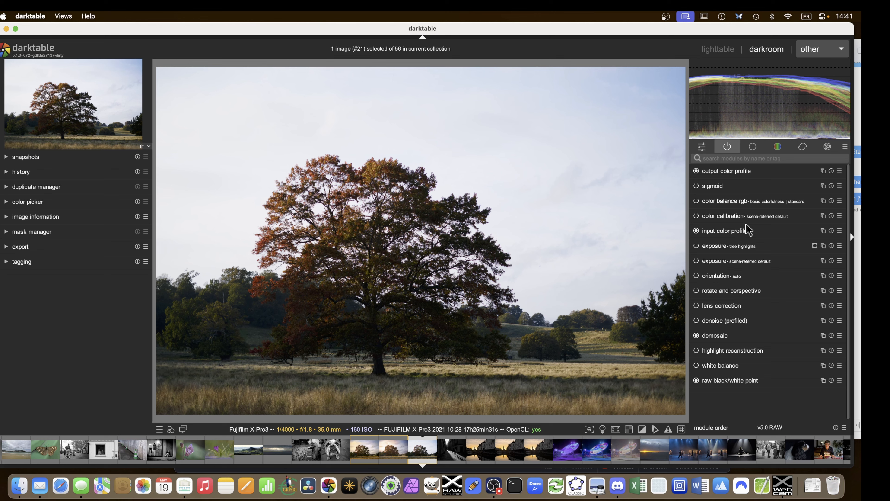
Enable the color equalizer, restrict it with the exposure • tree highlights raster mask, and check the mask overlay
click(779, 146)
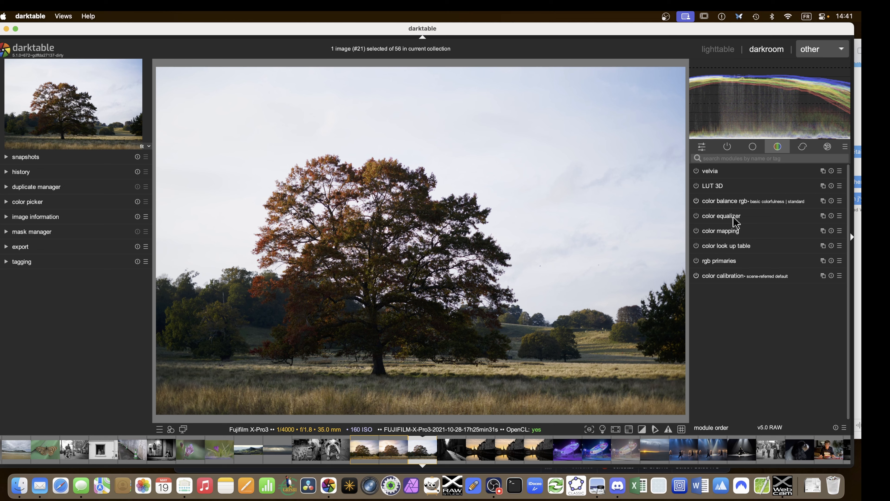
click(696, 216)
click(722, 215)
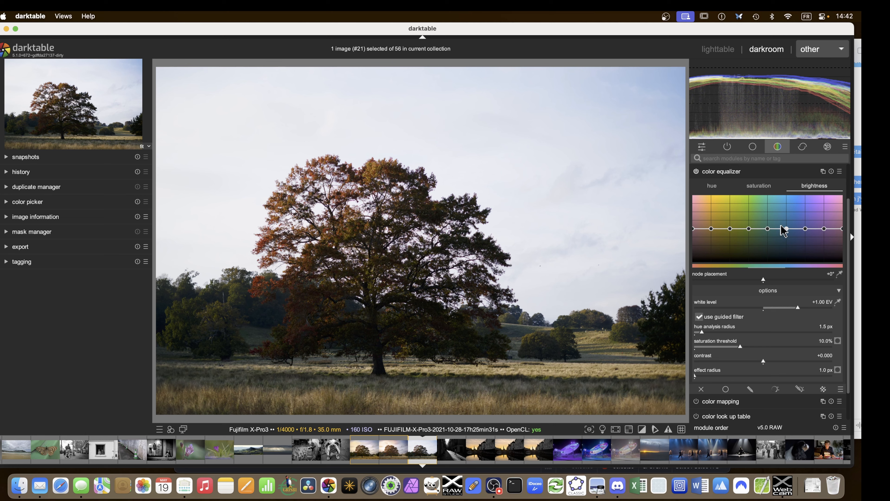
click(823, 389)
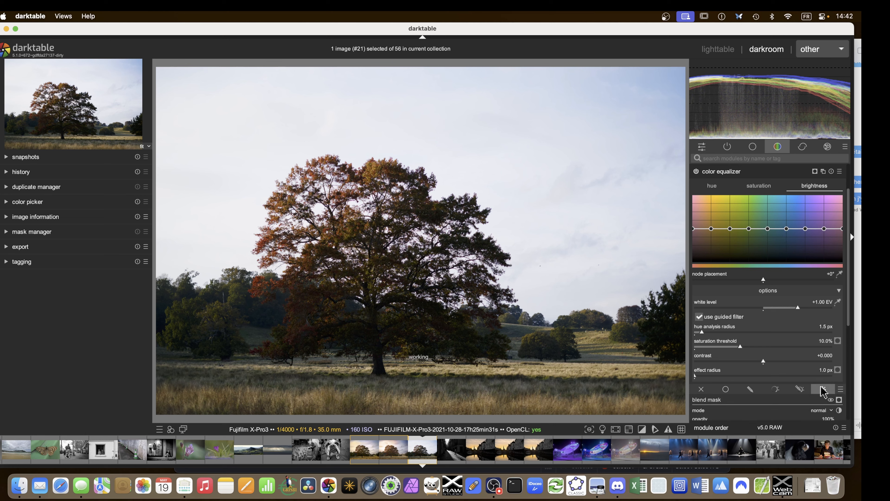
scroll(817, 351, down, 5)
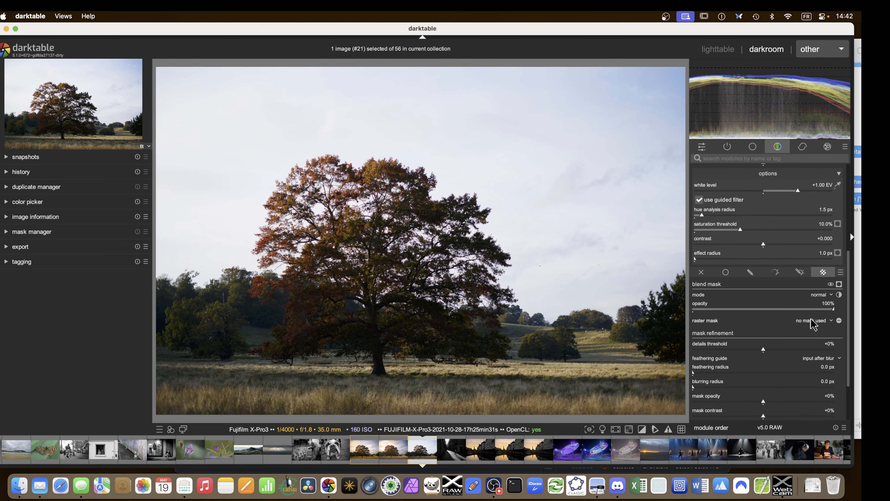
click(813, 322)
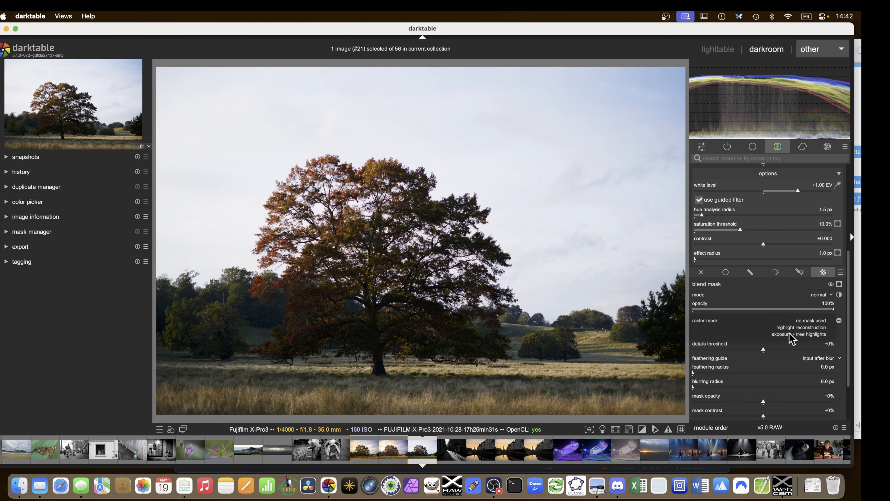
click(813, 335)
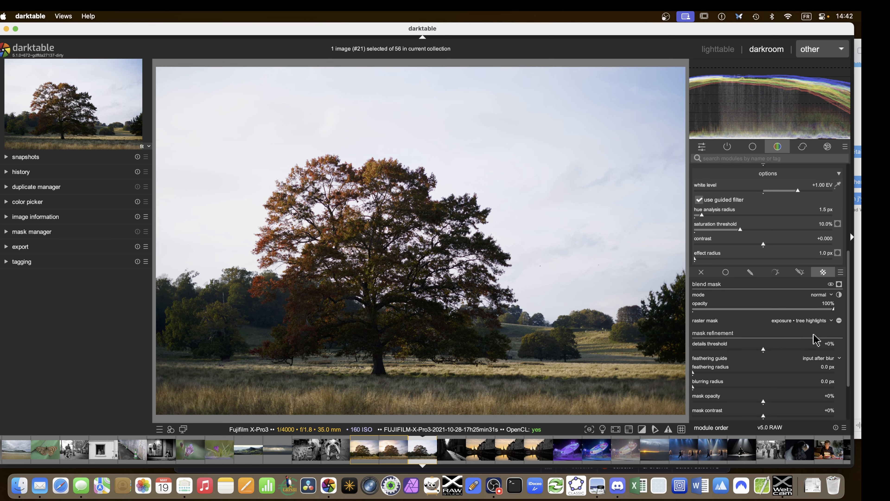
click(839, 284)
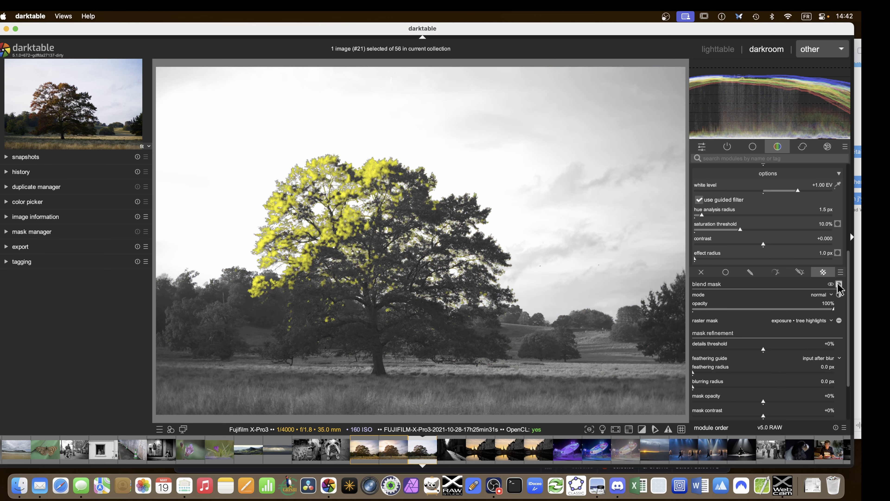
click(839, 284)
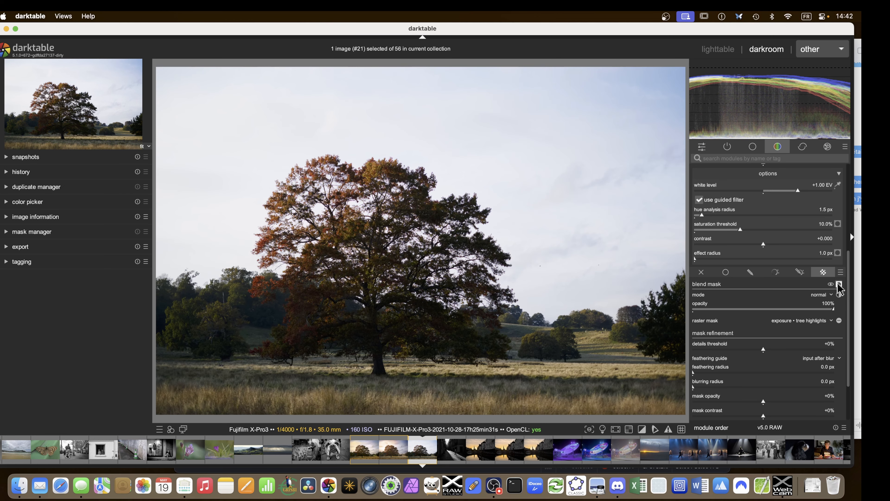
Raise the color equalizer's saturation for the red hues, with a slight lift for the neighbouring pink-magenta hue
scroll(780, 294, up, 5)
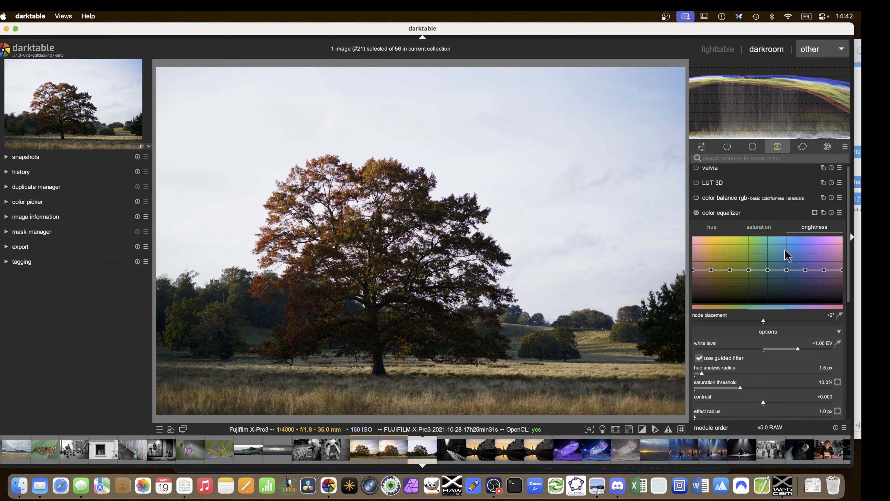
click(759, 228)
mouse_move(826, 274)
mouse_down()
mouse_move(844, 257)
mouse_move(823, 263)
mouse_up()
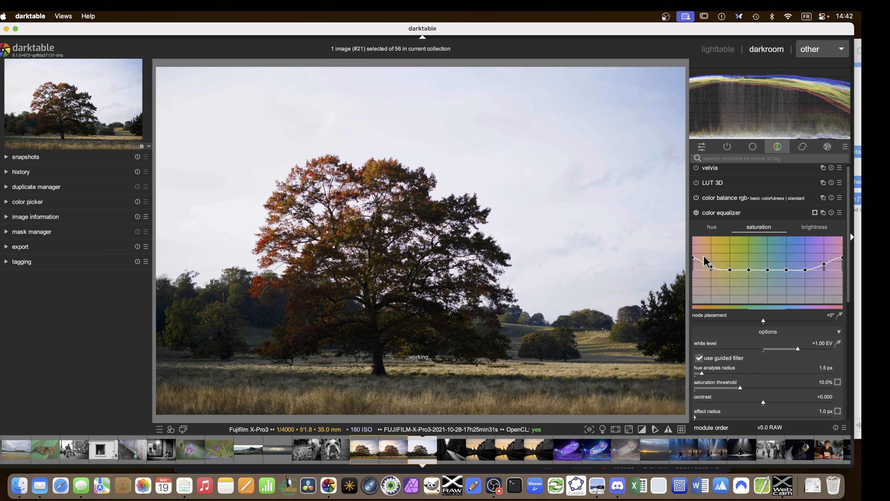
drag(823, 264, 824, 267)
click(699, 212)
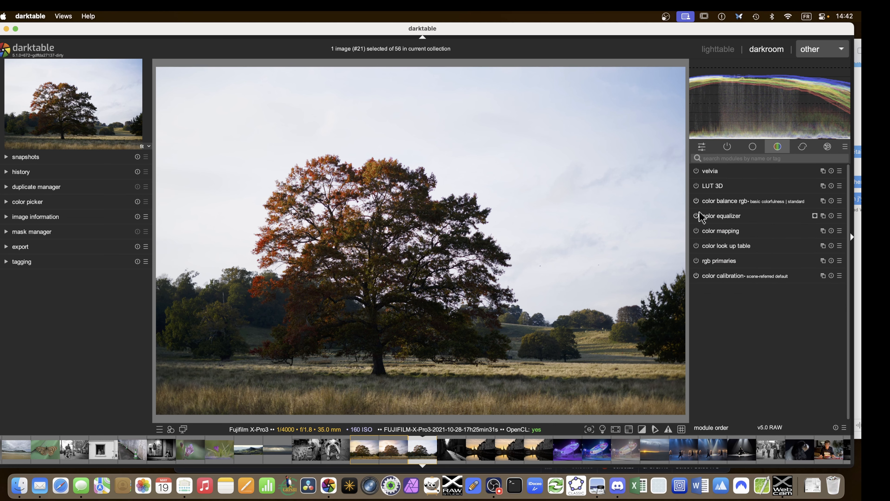
Compare the photo with the color equalizer switched off and on
click(697, 215)
click(697, 216)
click(697, 216)
click(697, 215)
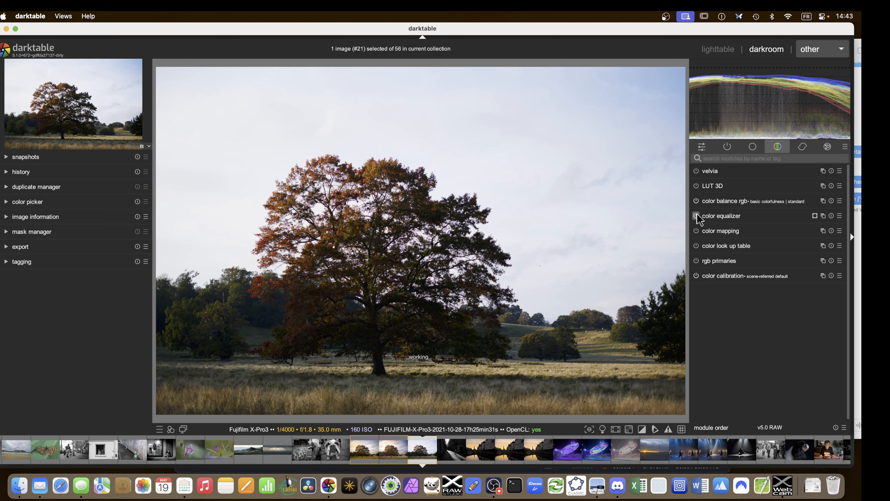
Raise the color equalizer's brightness slightly for the red hues and collapse the module
click(712, 219)
click(811, 190)
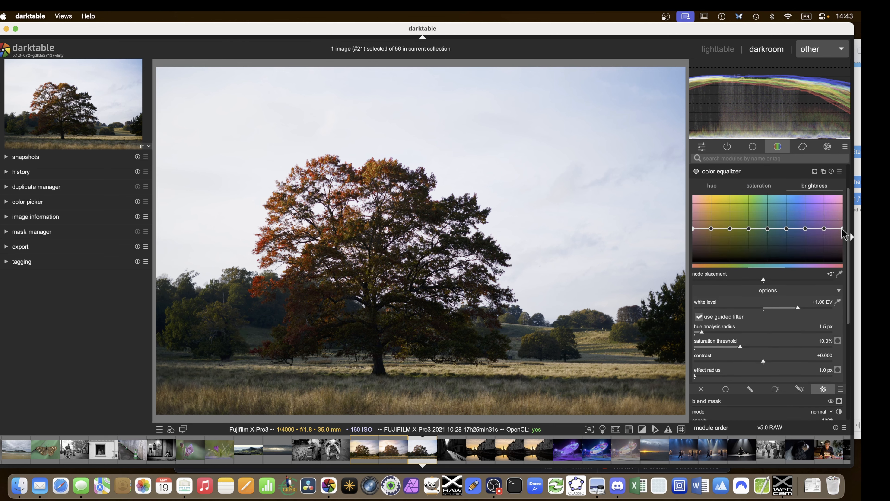
drag(843, 228, 843, 221)
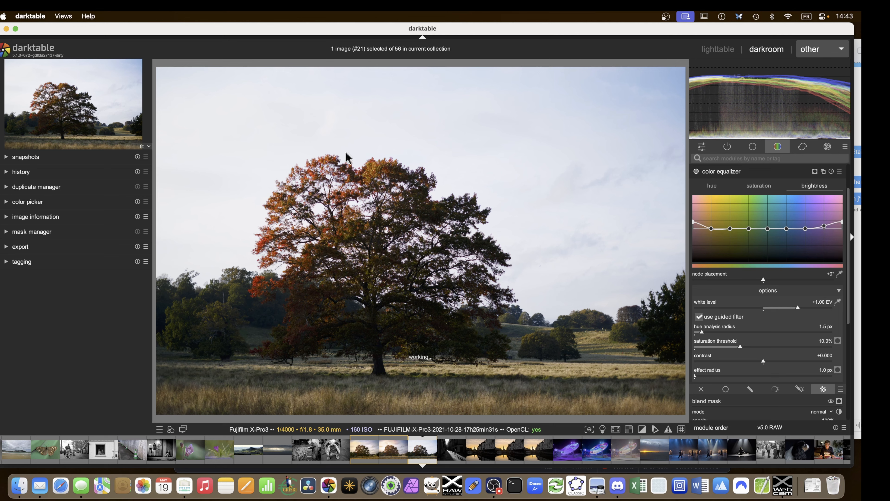
click(718, 172)
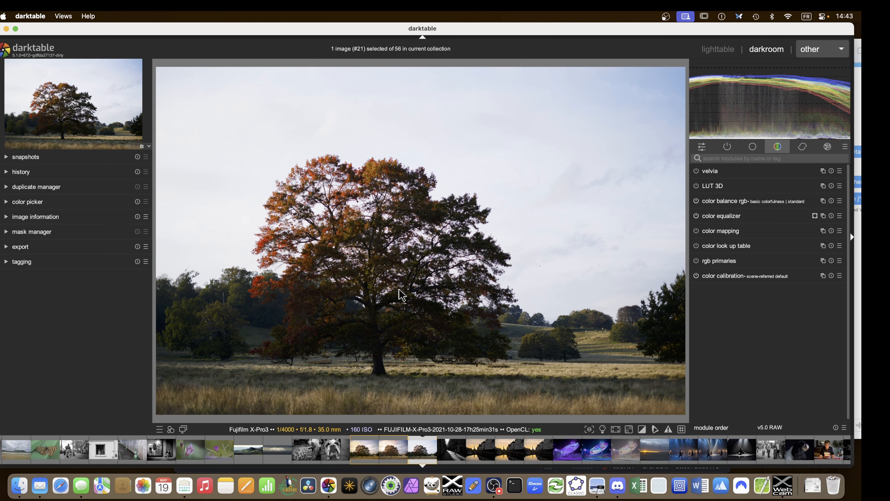
Create a new exposure instance above tree highlights and name it "tree global"
click(727, 147)
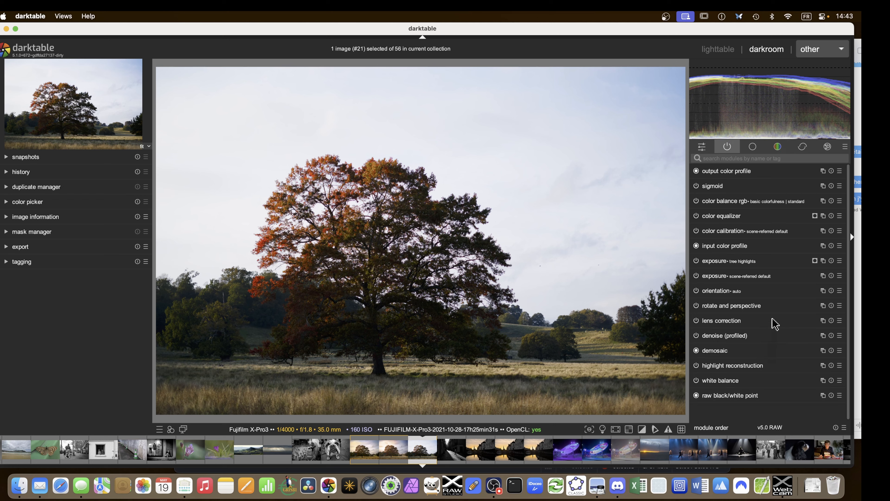
click(823, 261)
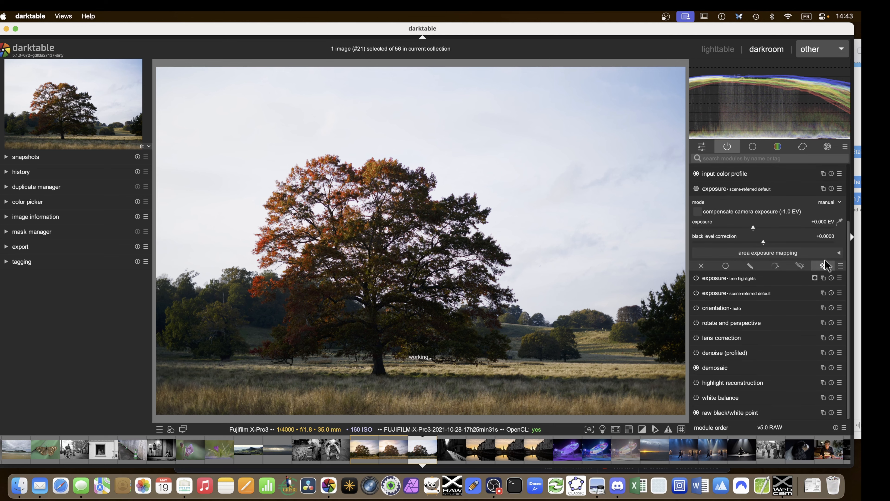
double_click(754, 189)
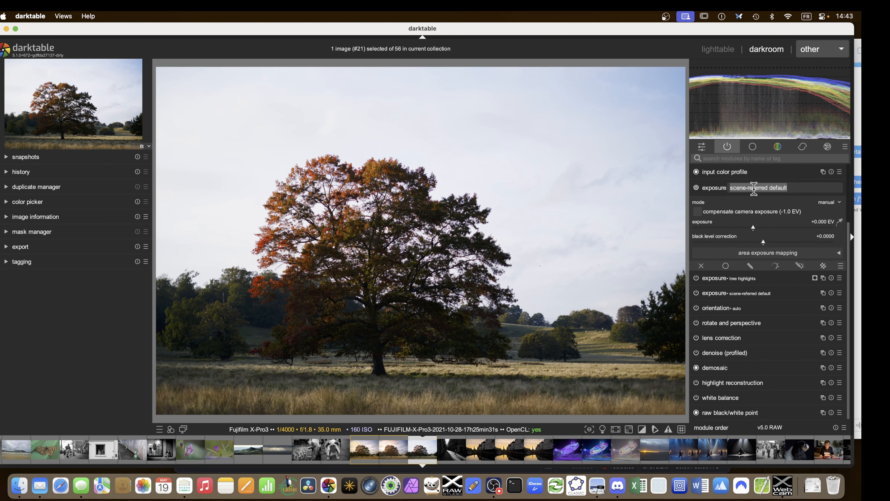
text(tree global)
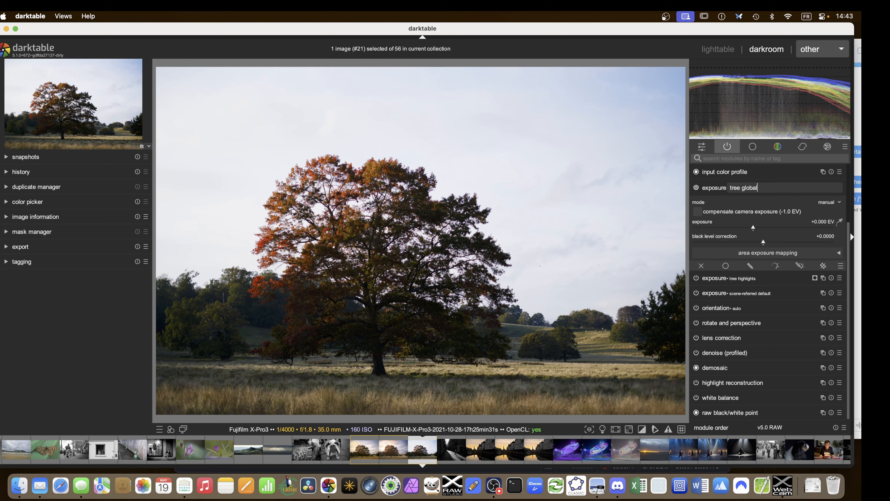
key(Return)
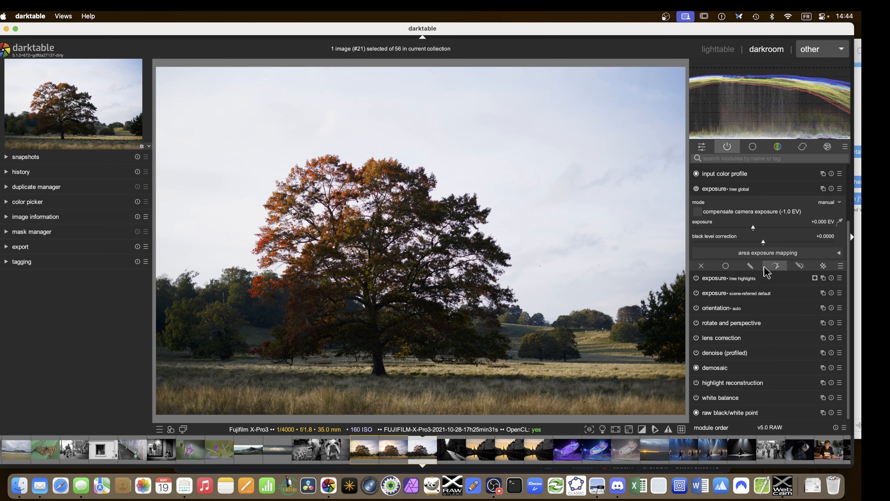
Give tree global a drawn and parametric mask and draw a closed path around the oak's crown, nudging it slightly into place
click(800, 266)
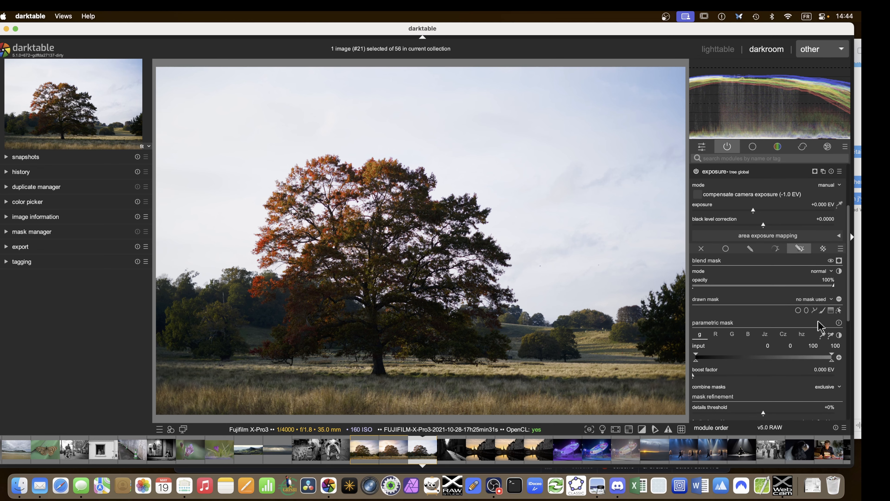
click(814, 310)
click(314, 143)
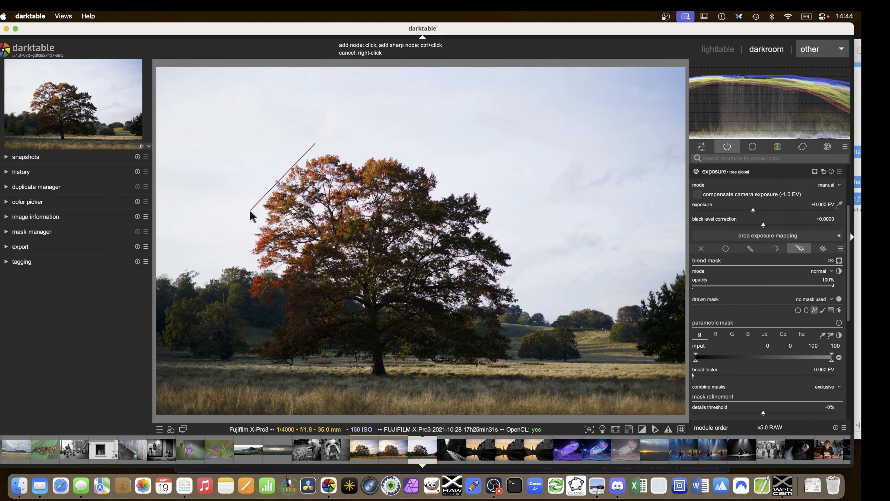
click(247, 219)
click(245, 295)
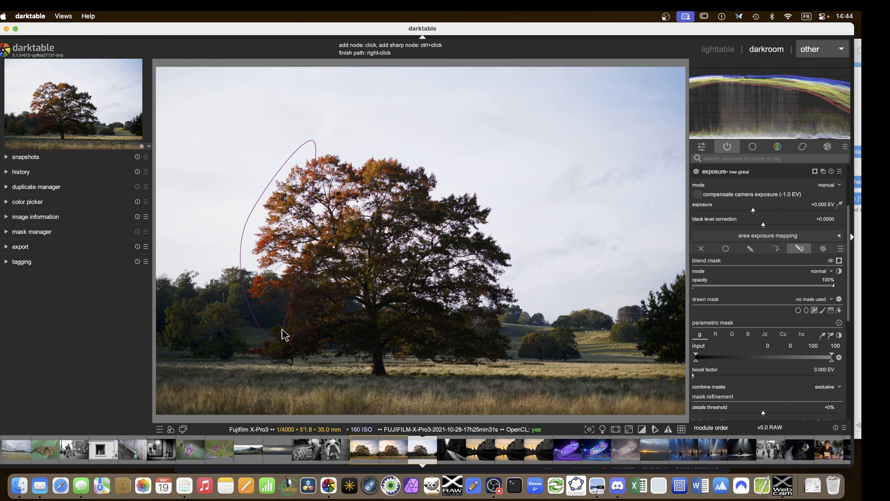
click(294, 328)
click(526, 287)
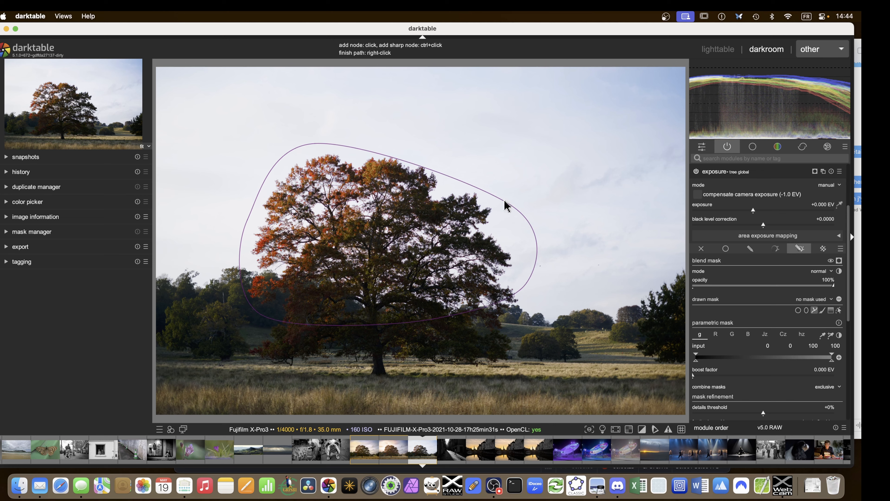
right_click(402, 150)
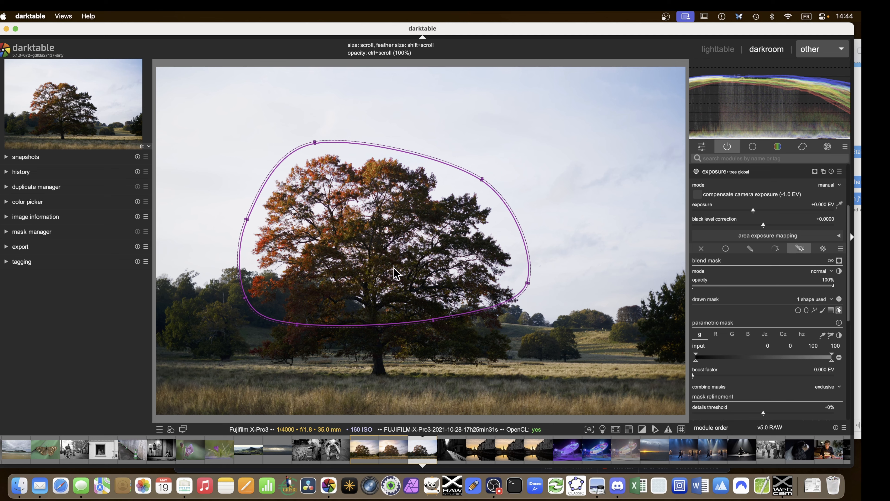
drag(359, 270, 355, 270)
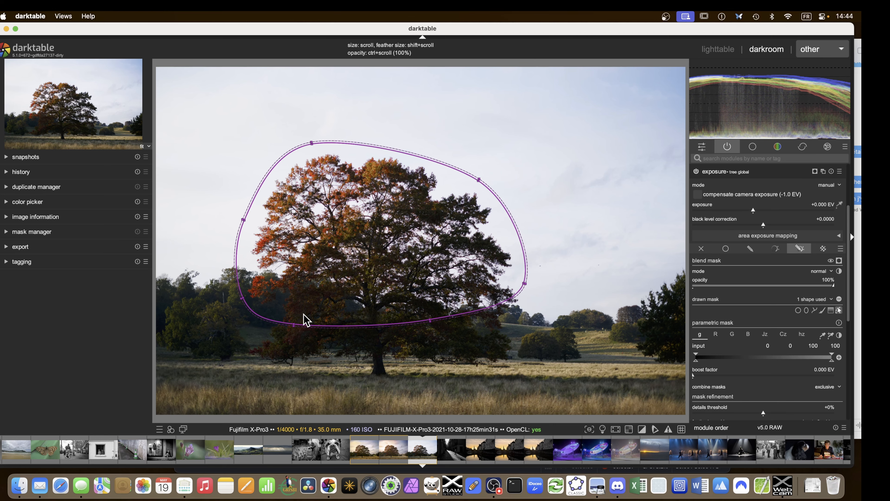
Show the mask overlay, widen the path's feathering along its lower edge, and pull the lower nodes inward
key(m)
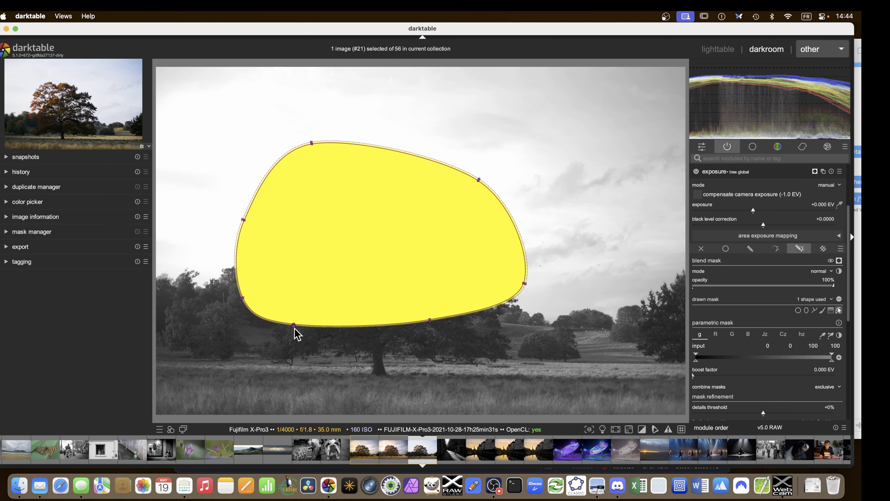
drag(294, 327, 292, 352)
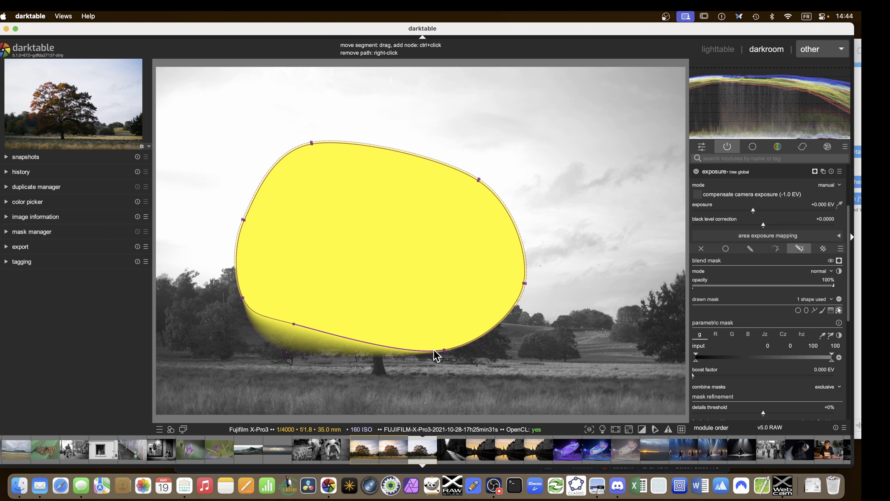
drag(445, 354, 437, 306)
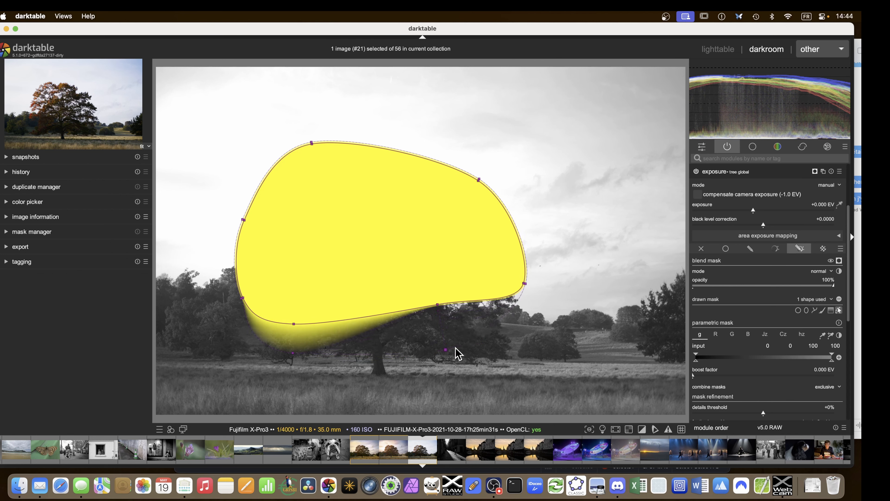
mouse_move(442, 357)
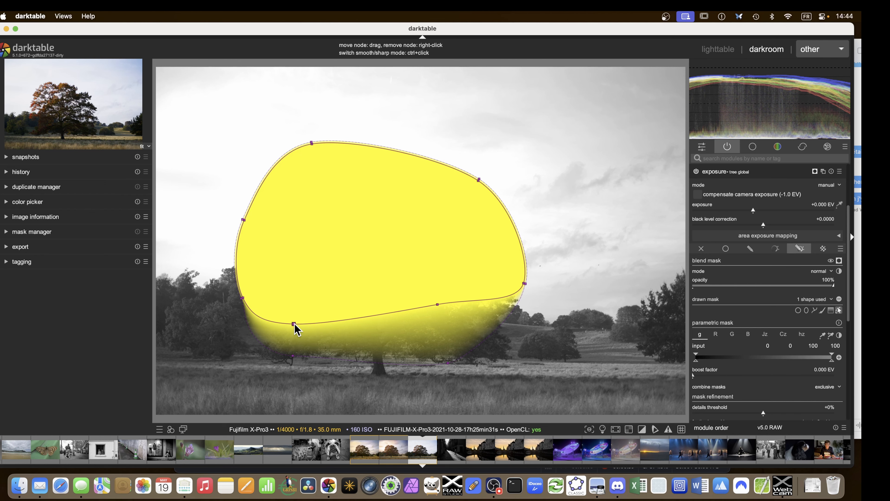
drag(293, 322, 294, 310)
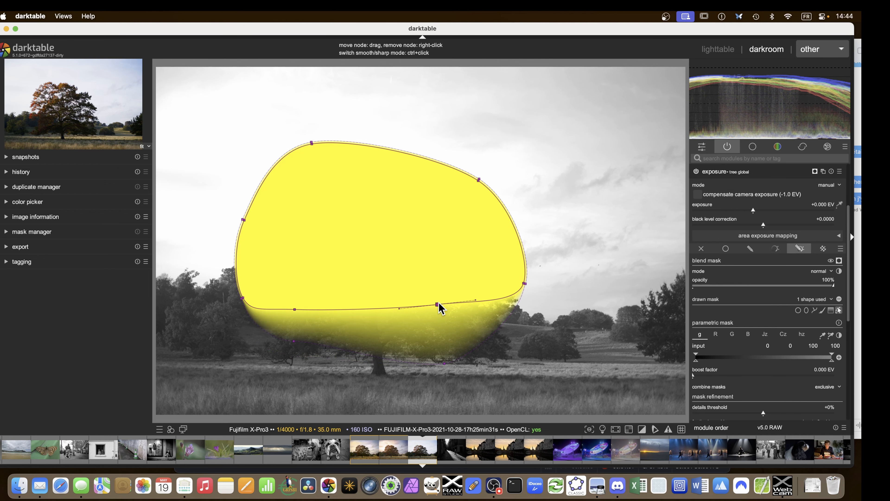
drag(438, 305, 436, 299)
drag(525, 283, 515, 279)
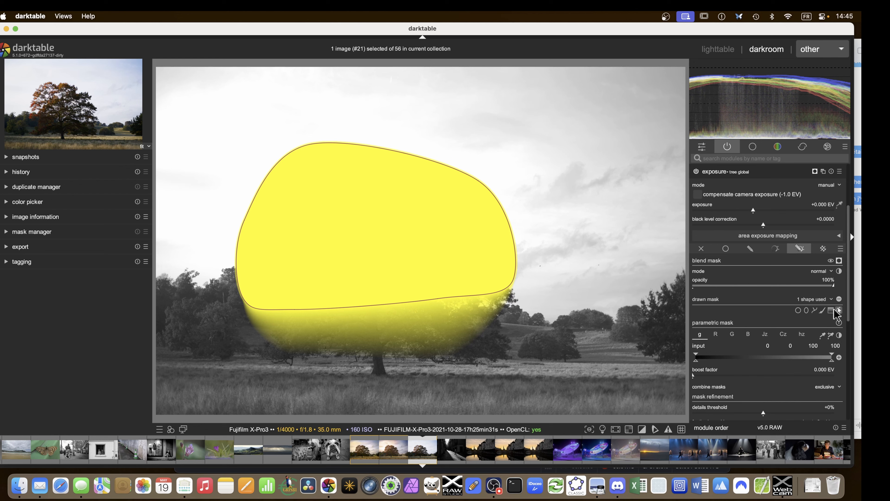
Add a gradient to tree global's drawn mask, tilt it across the crown, widen its compression to 8.59% and shift it slightly upward
click(831, 310)
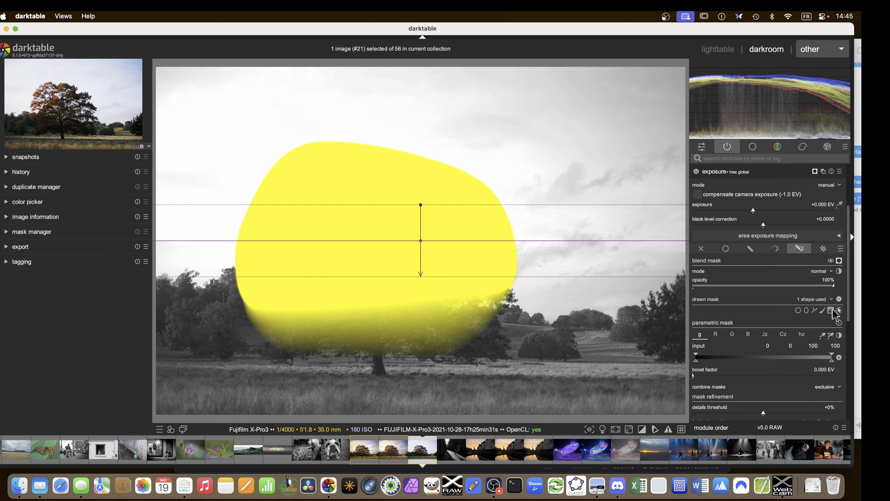
click(387, 297)
drag(351, 296, 389, 284)
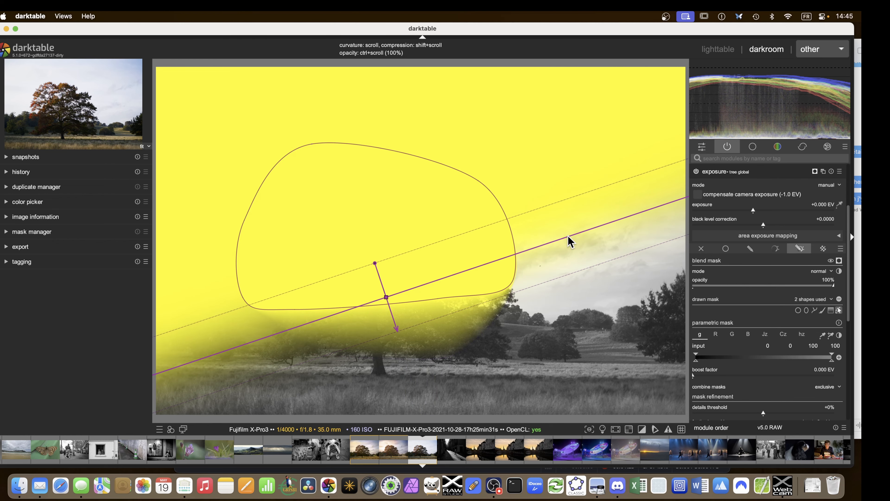
scroll(568, 235, down, 5)
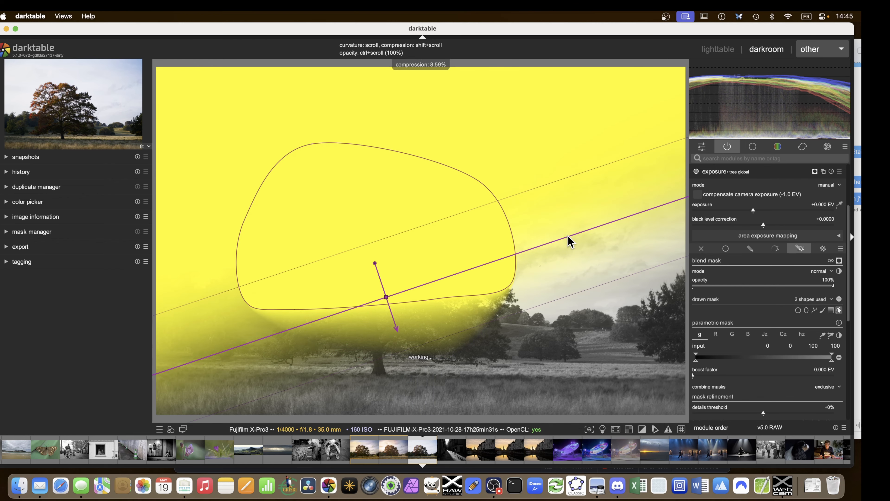
drag(388, 301, 389, 279)
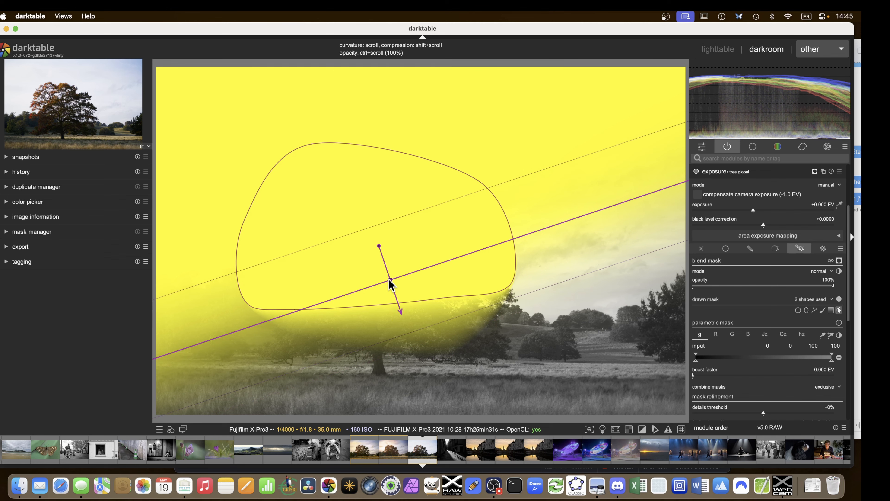
Set gradient #1 in the tree global mask group to intersection, shift it slightly sideways and rotate it to about 346°
click(5, 232)
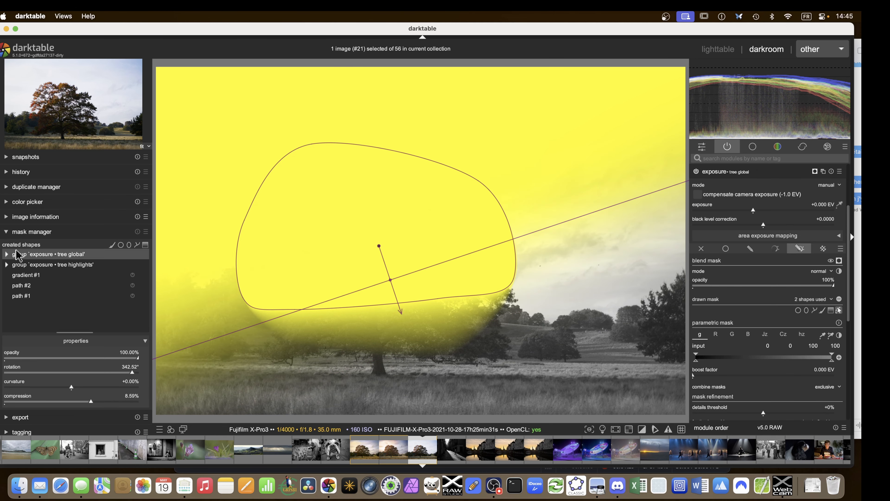
click(8, 254)
click(38, 266)
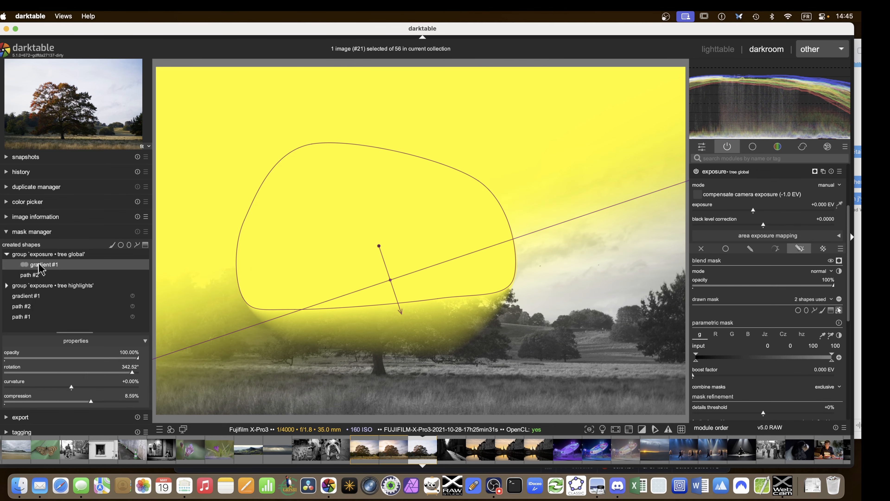
right_click(41, 268)
click(94, 310)
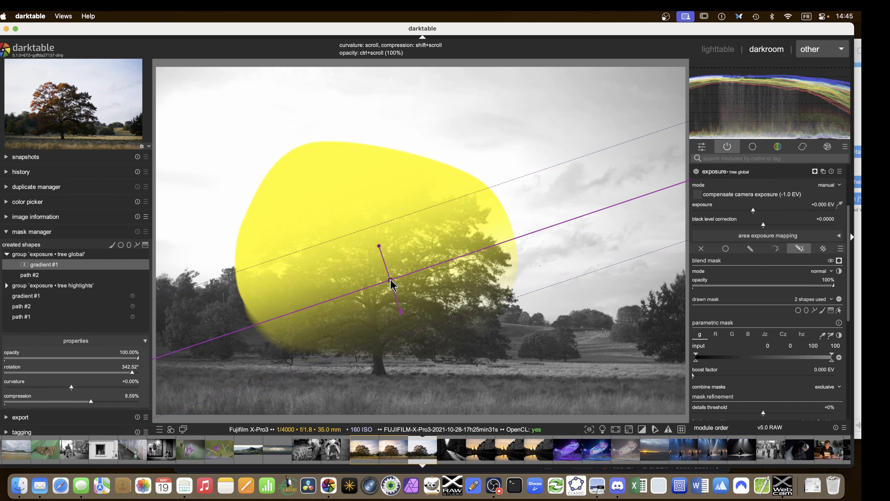
drag(390, 279, 381, 278)
drag(370, 245, 373, 243)
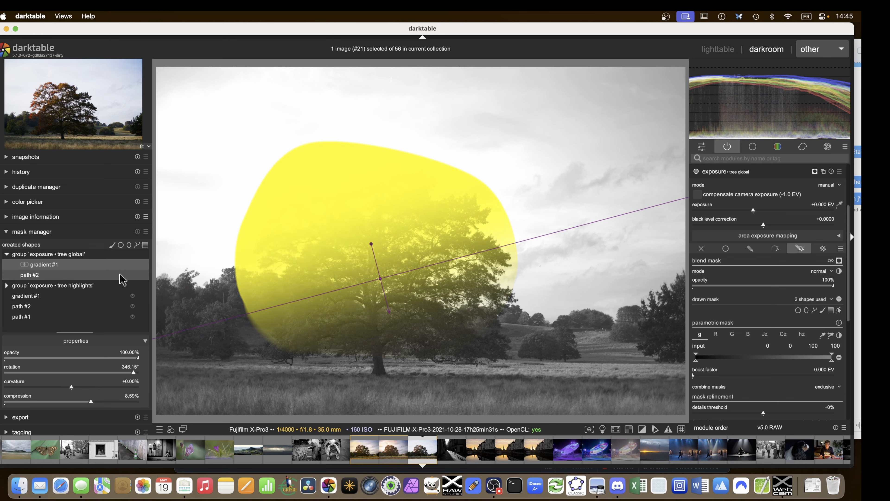
Tighten path #2's feathering along its lower edge to about 0.74% and extend the lower outline down to the crown's base
click(54, 276)
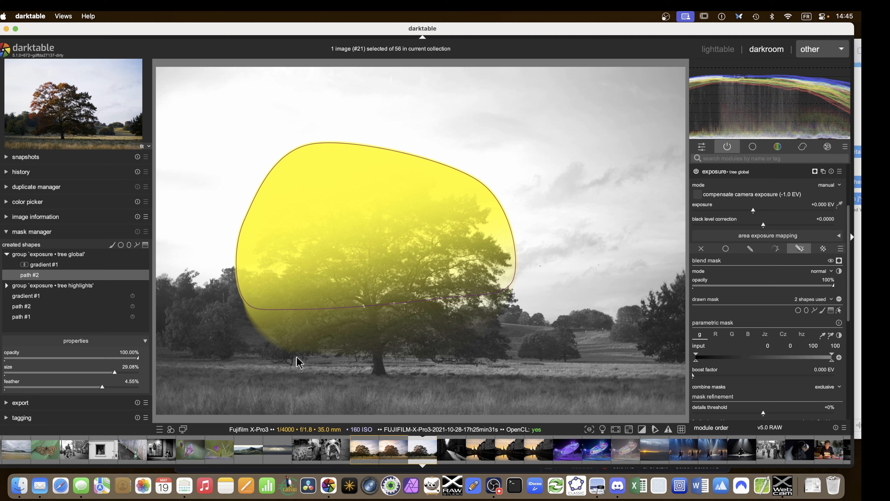
drag(294, 352, 295, 315)
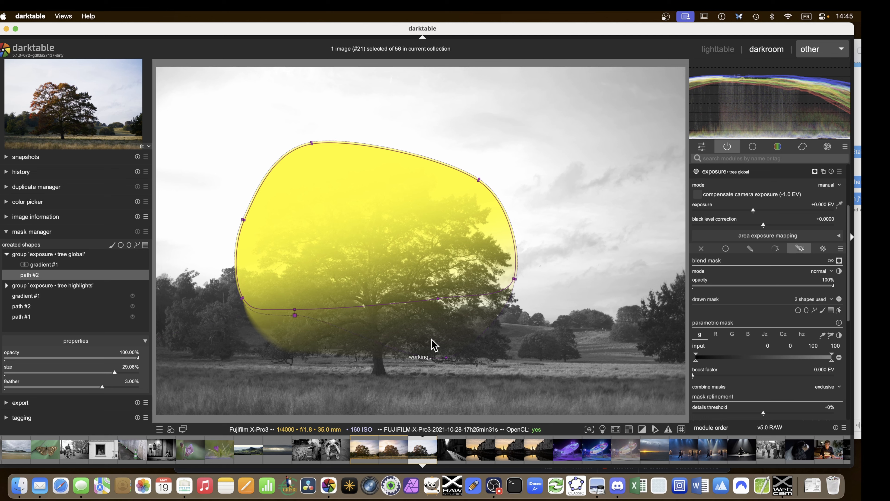
mouse_move(446, 358)
mouse_down()
mouse_move(438, 299)
mouse_move(444, 340)
mouse_up()
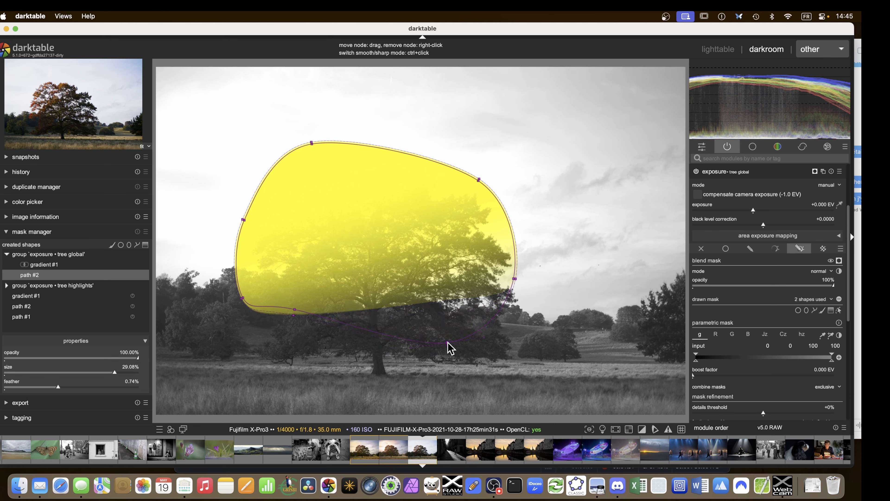
drag(294, 311, 304, 357)
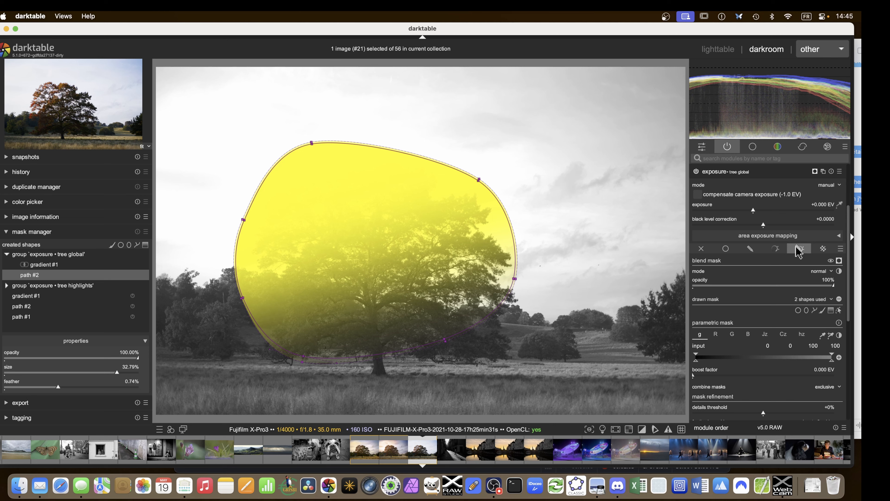
Restrict tree global's parametric mask on the Jz channel with upper input limits of 0.64 and 0.82
click(765, 335)
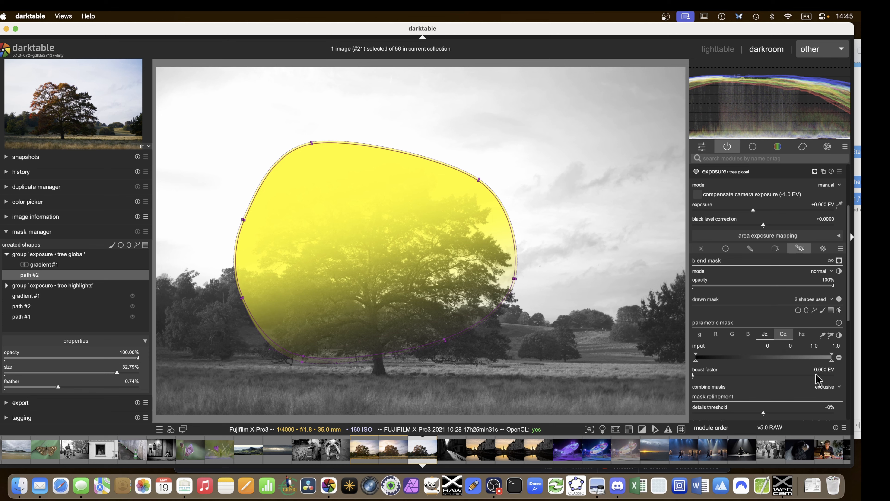
drag(832, 362, 810, 363)
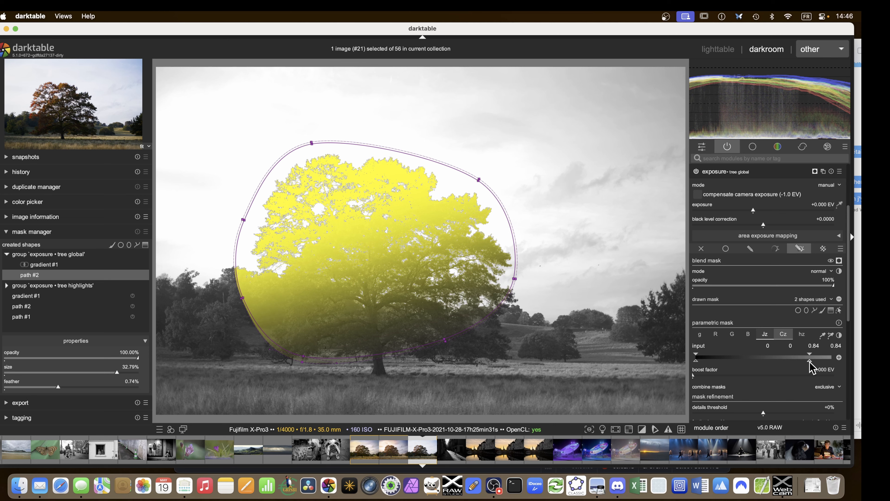
mouse_move(810, 361)
mouse_down()
mouse_move(788, 364)
mouse_move(808, 363)
mouse_up()
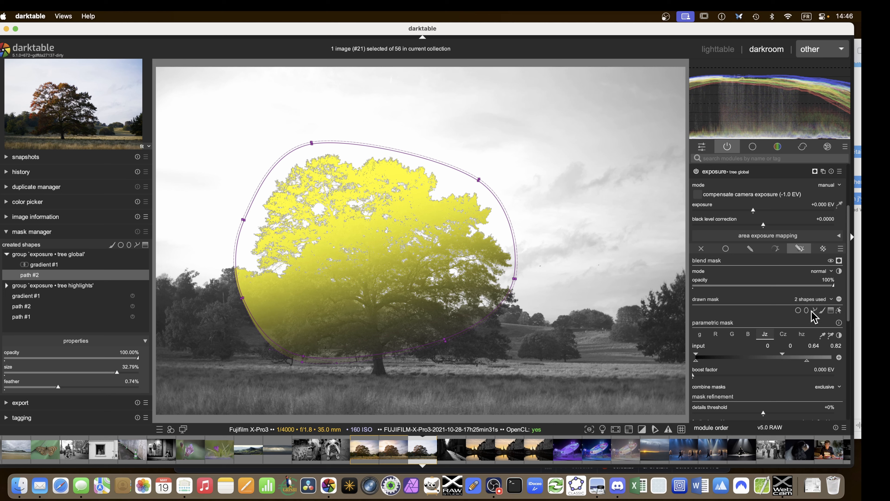
Invert the hz channel's range in the parametric mask and set its input limits to 155, 170, 251 and 277
click(802, 336)
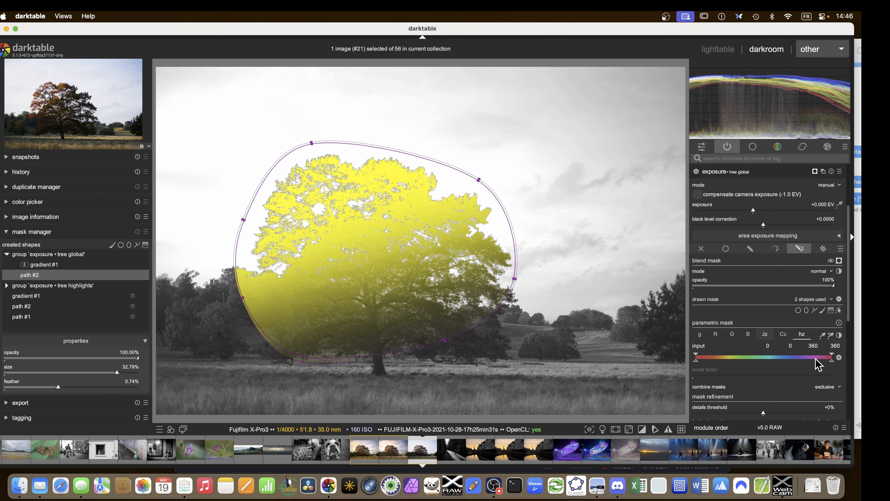
click(839, 358)
drag(831, 361, 810, 361)
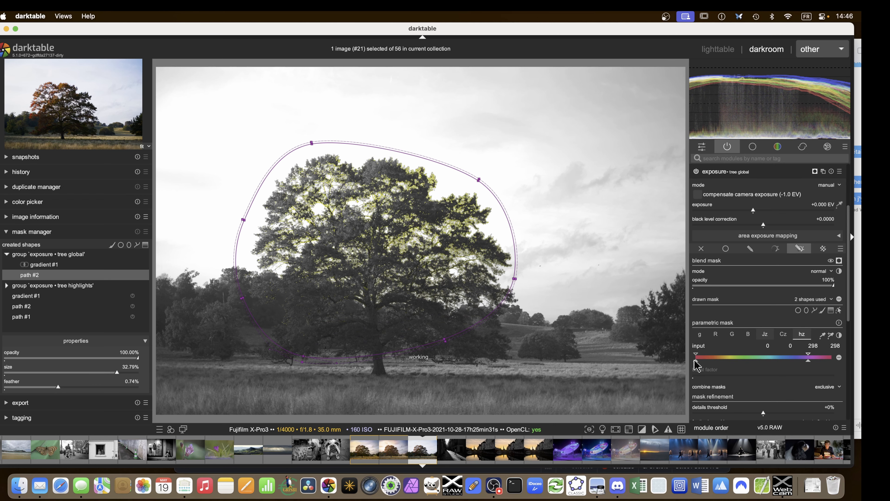
drag(696, 357, 755, 360)
drag(809, 360, 794, 360)
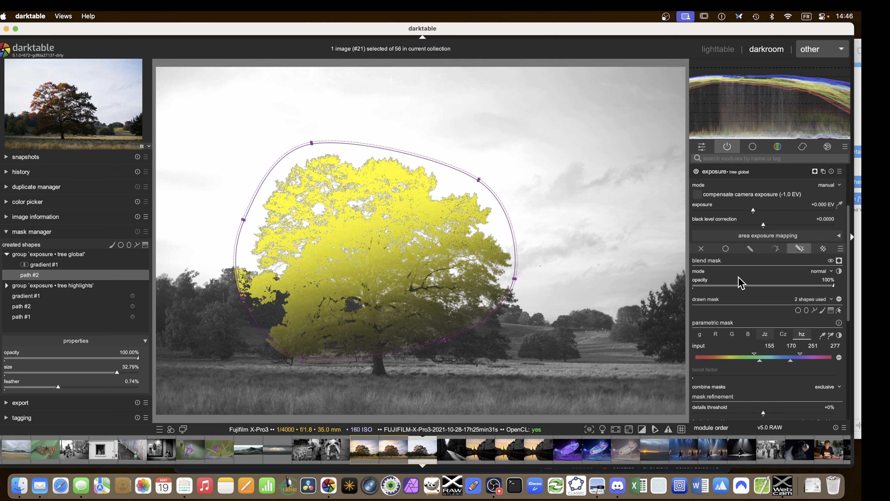
Set the mask's feathering radius to about 200 px while checking the crown's edge at 200% zoom
scroll(762, 354, down, 2)
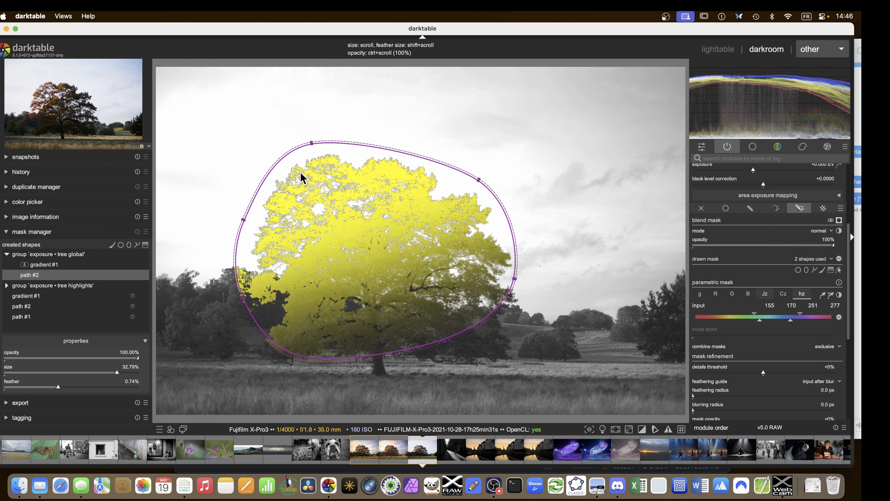
scroll(768, 346, down, 5)
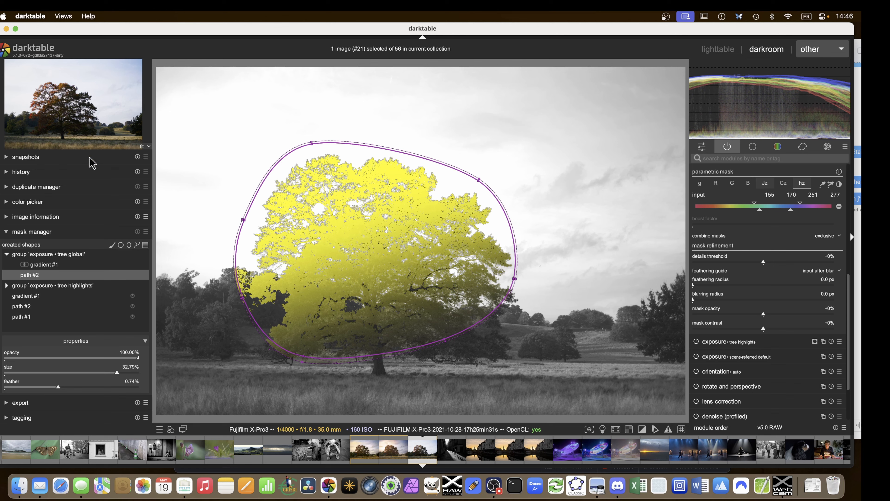
click(144, 146)
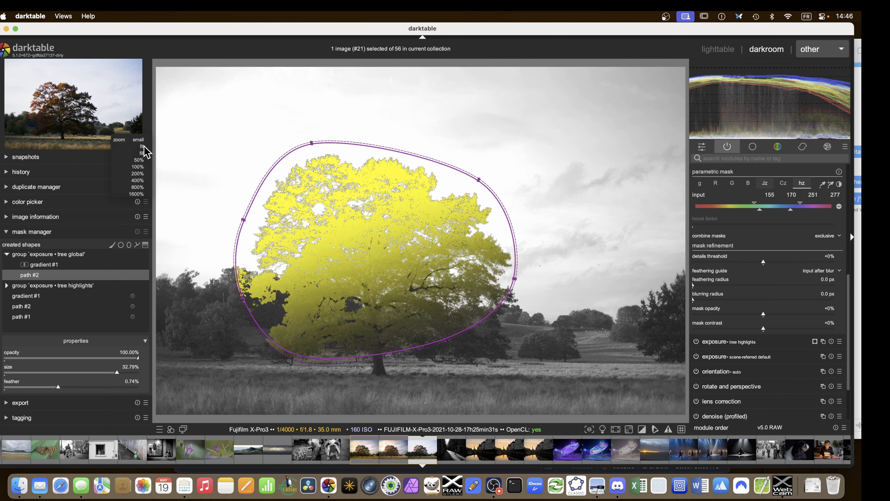
click(139, 174)
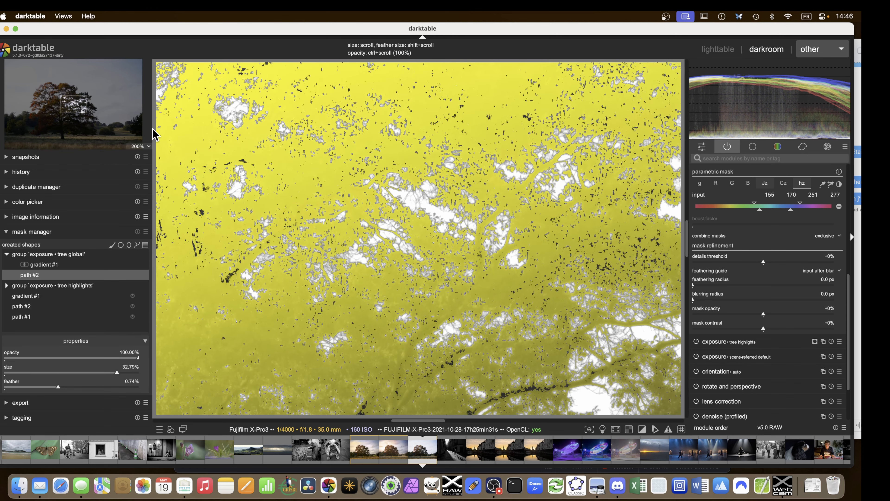
drag(68, 109, 47, 88)
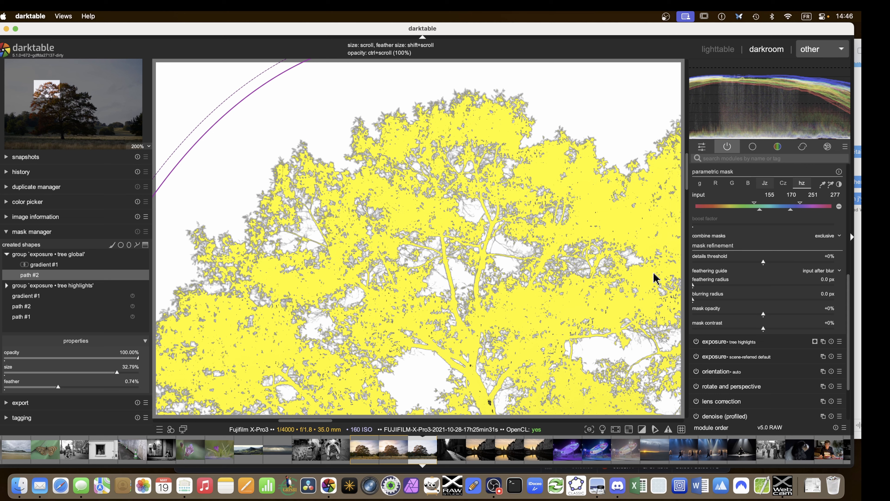
right_click(693, 286)
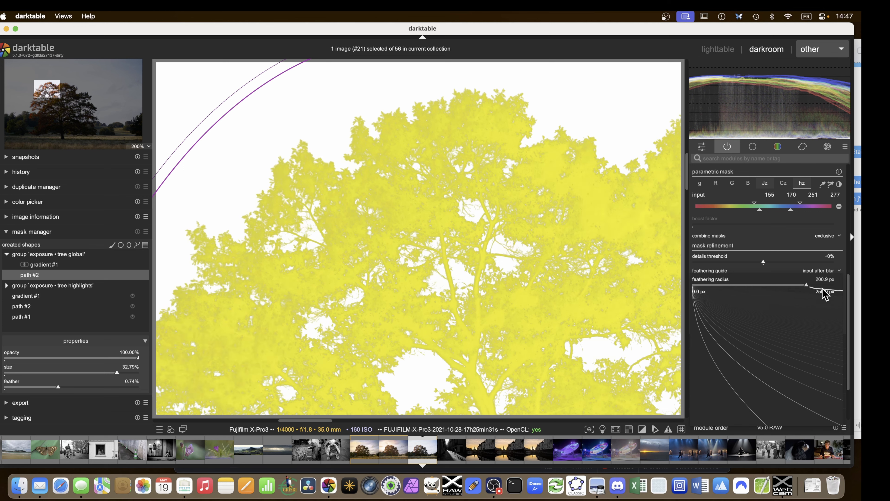
click(824, 294)
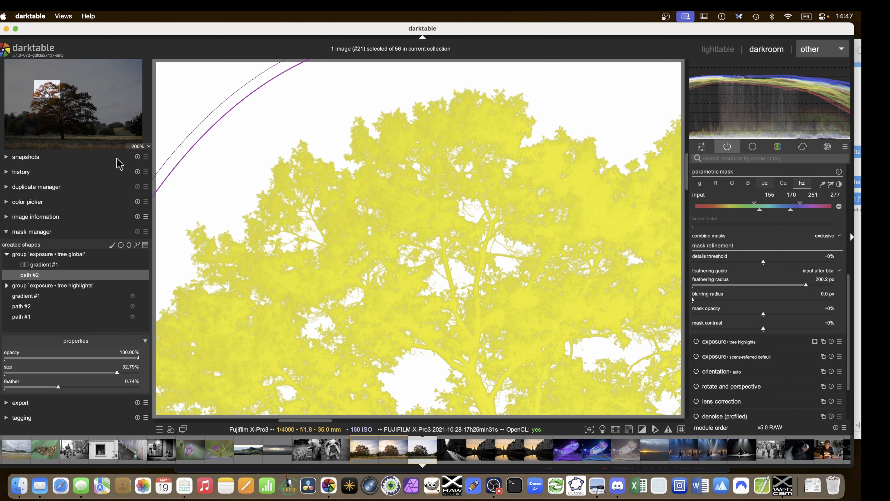
Compare the mask overlay with the image at the crown's upper-right edge
drag(46, 89, 73, 93)
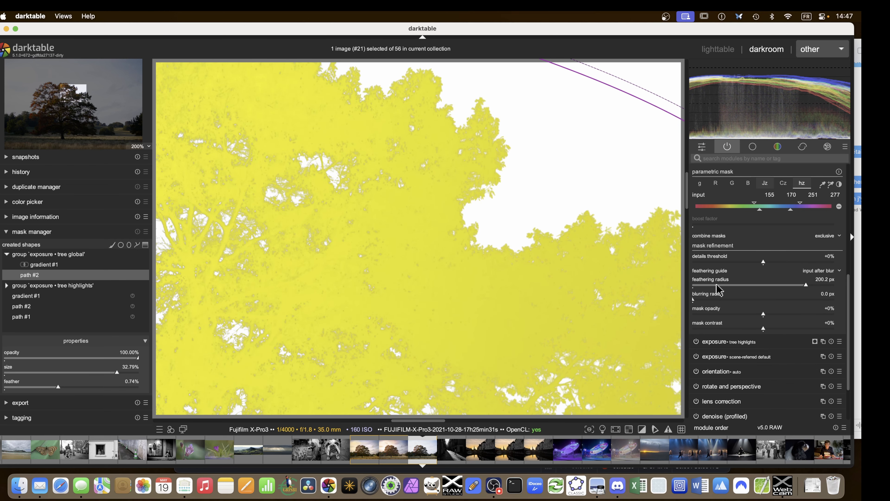
key(m)
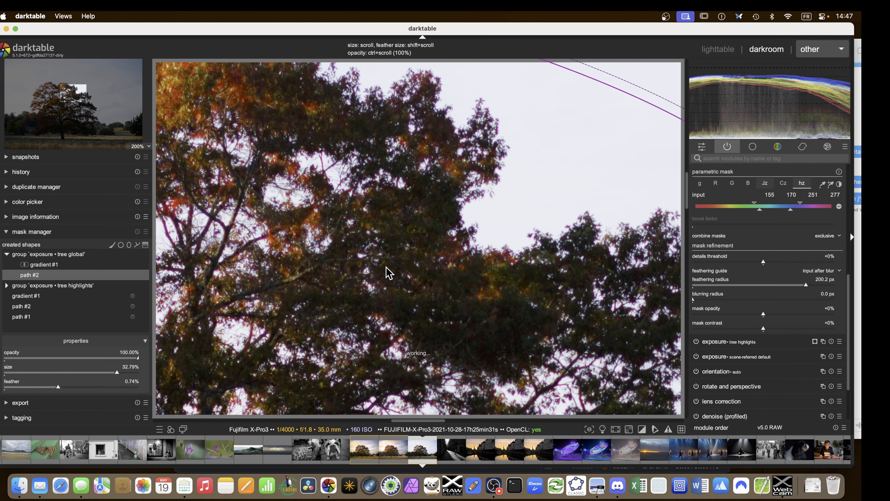
key(m)
ctrl+scroll(350, 171, down, 4)
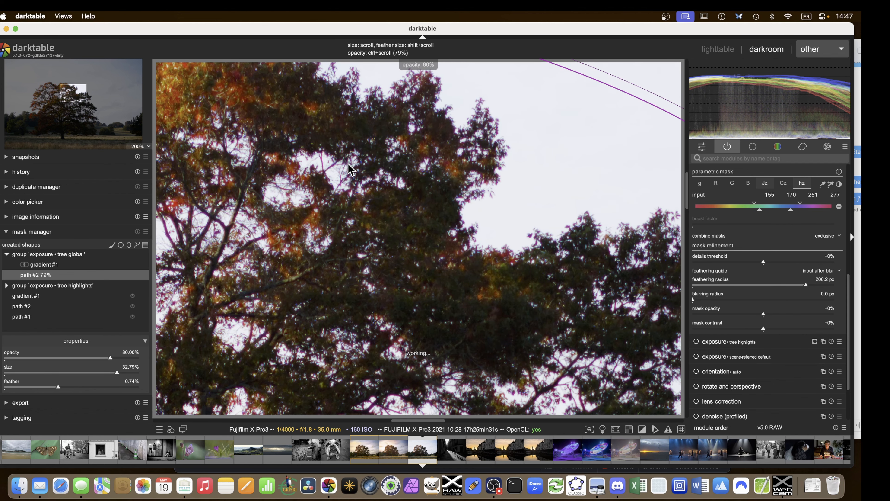
ctrl+scroll(351, 170, down, 3)
ctrl+scroll(351, 170, up, 3)
shift+scroll(348, 170, up, 1)
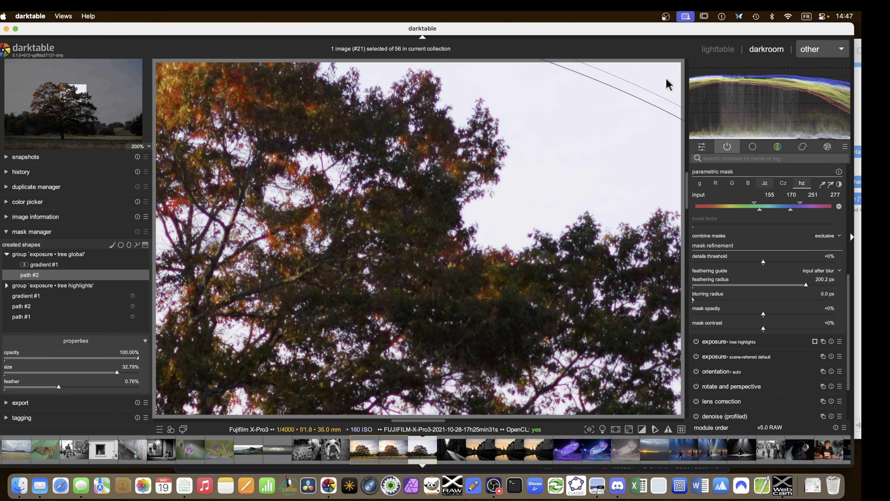
Examine the leaf edges in the upper crown at 1600% zoom, comparing the mask overlay with the image
scroll(667, 80, down, 2)
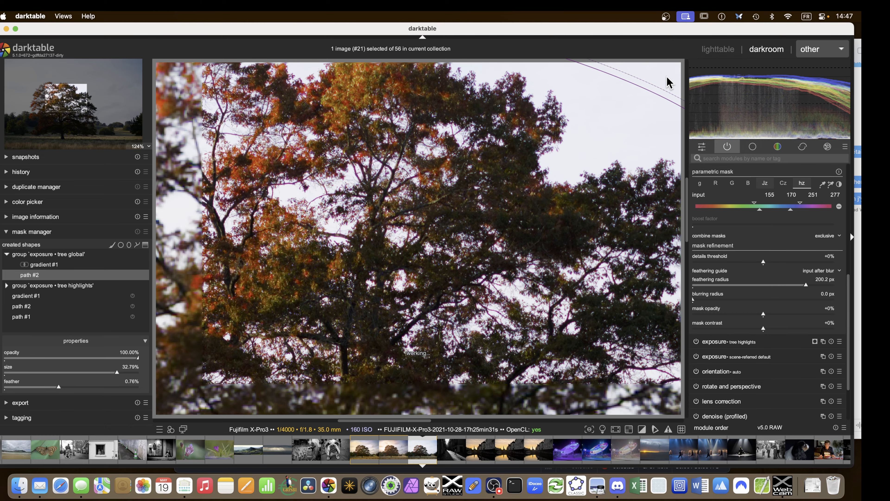
ctrl+scroll(667, 77, up, 3)
ctrl+scroll(665, 92, up, 2)
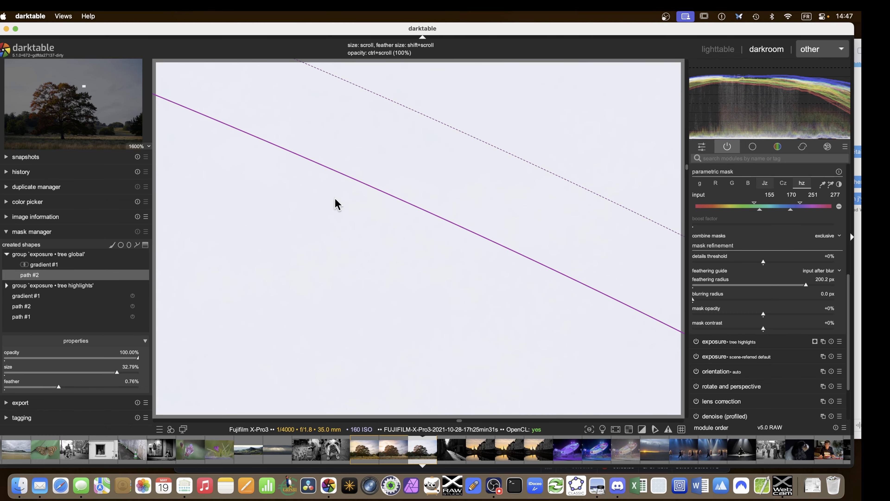
drag(85, 90, 59, 91)
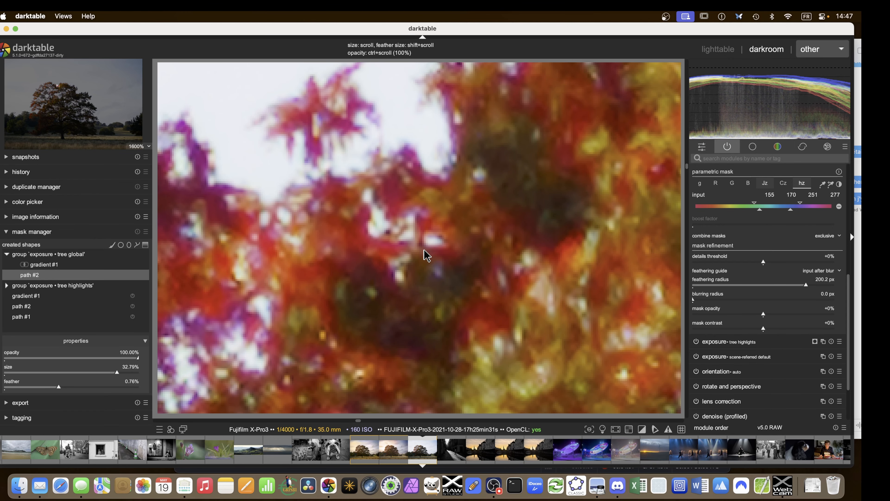
key(m)
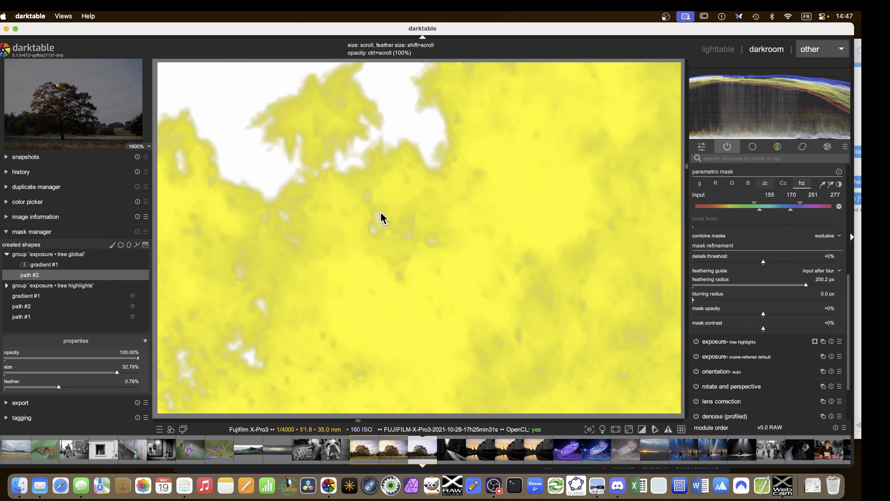
key(m)
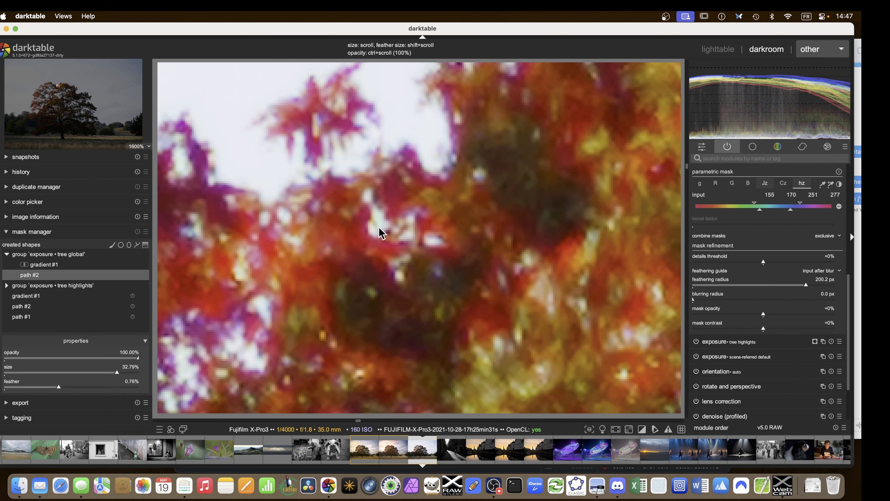
key(m)
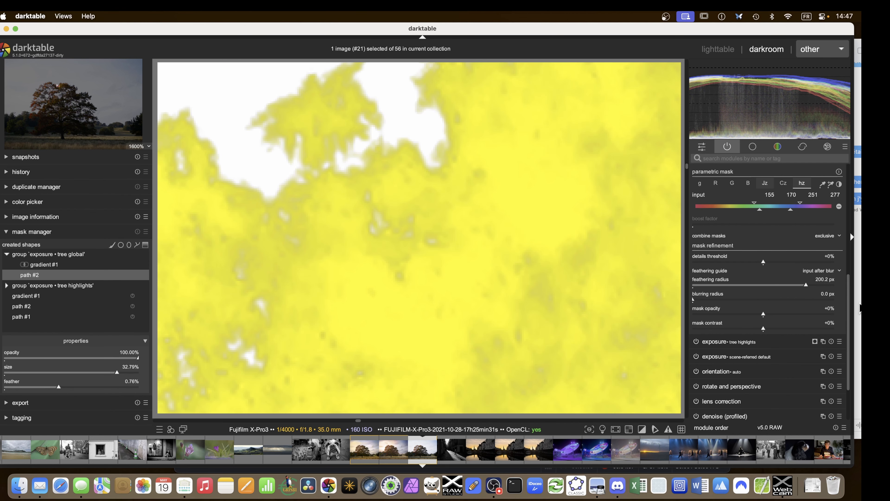
Try a feathering radius of about 89 px, a mask opacity of -37% and a slight blur on the tree global mask
drag(810, 286, 696, 286)
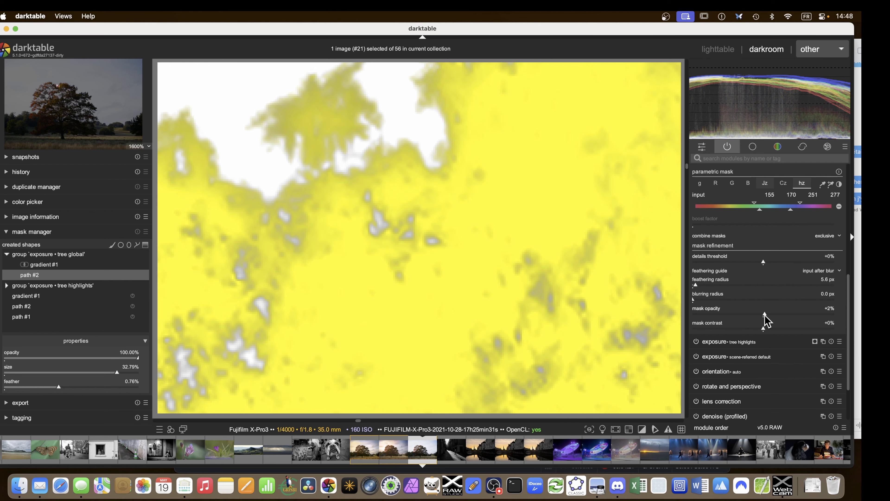
mouse_move(765, 315)
mouse_down()
mouse_move(743, 314)
mouse_move(765, 316)
mouse_up()
drag(696, 285, 743, 285)
drag(765, 316, 738, 322)
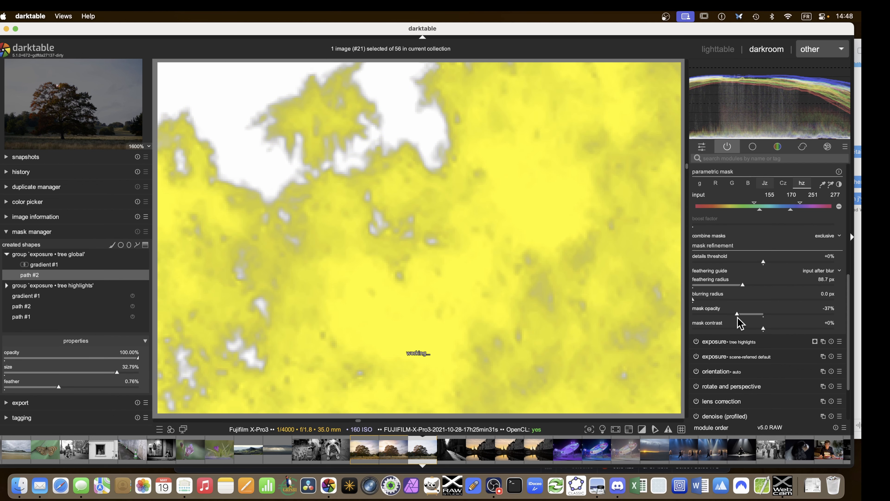
click(694, 298)
click(693, 299)
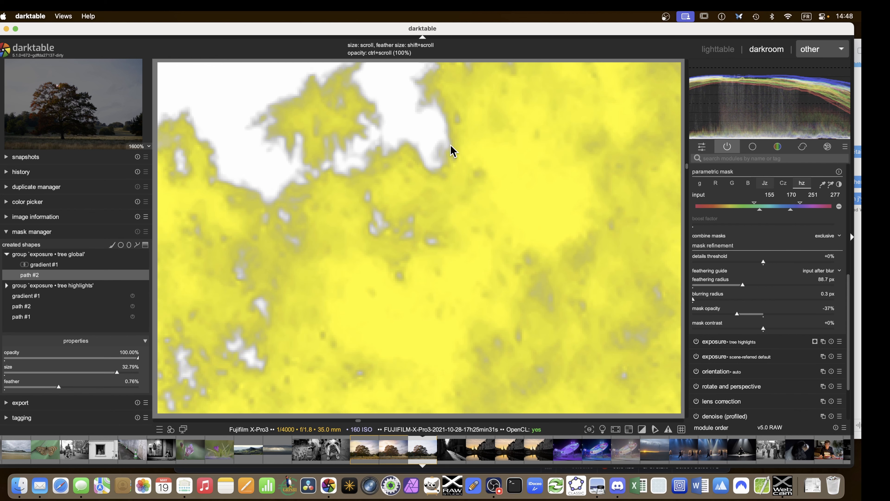
Set the mask's contrast to -21%, feathering radius to 170.1 px, blurring radius to 0 px and mask opacity to -27%
mouse_move(765, 331)
mouse_down()
mouse_move(749, 333)
mouse_move(776, 333)
mouse_move(749, 333)
mouse_up()
click(748, 285)
drag(748, 285, 789, 286)
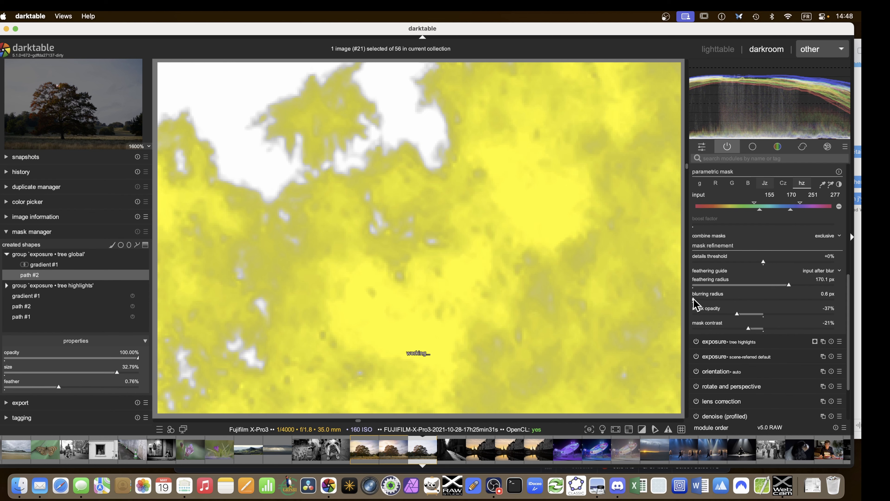
click(695, 299)
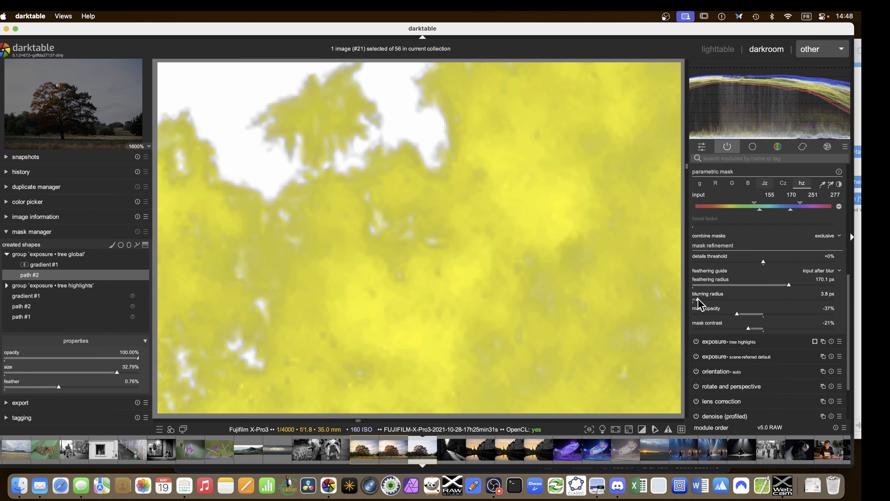
drag(698, 299, 690, 299)
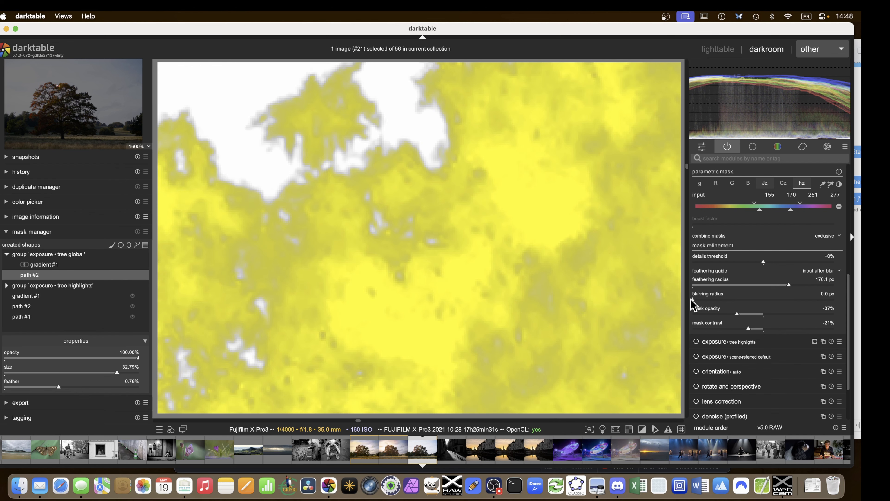
mouse_move(738, 314)
mouse_down()
mouse_move(728, 314)
mouse_move(746, 319)
mouse_up()
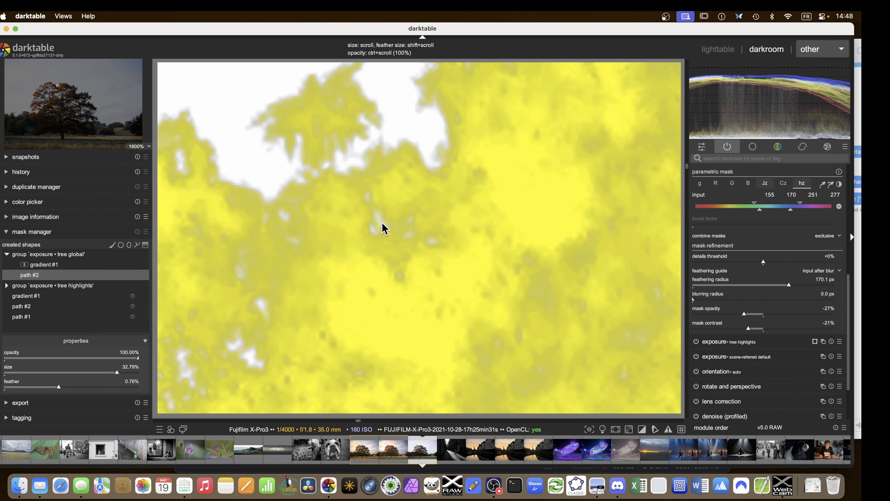
Fit the whole image in view, check the tree global exposure's mask and settings, and collapse the module
click(141, 146)
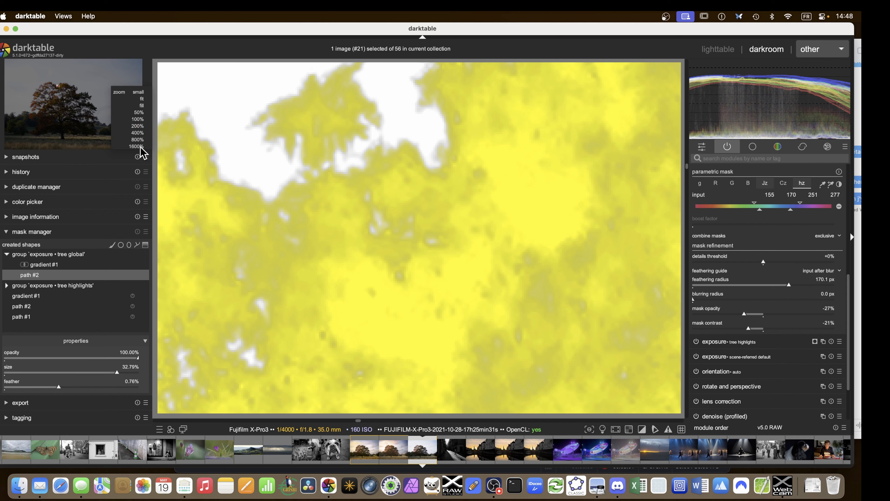
click(142, 99)
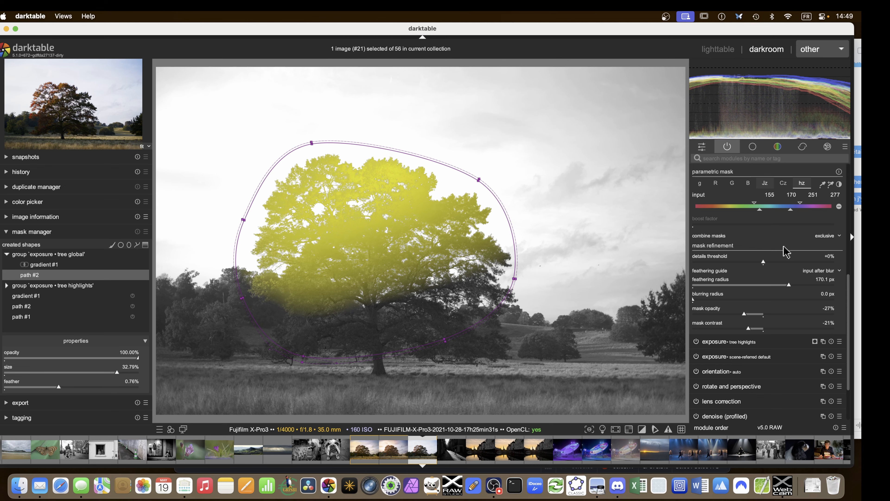
scroll(751, 247, up, 5)
click(715, 261)
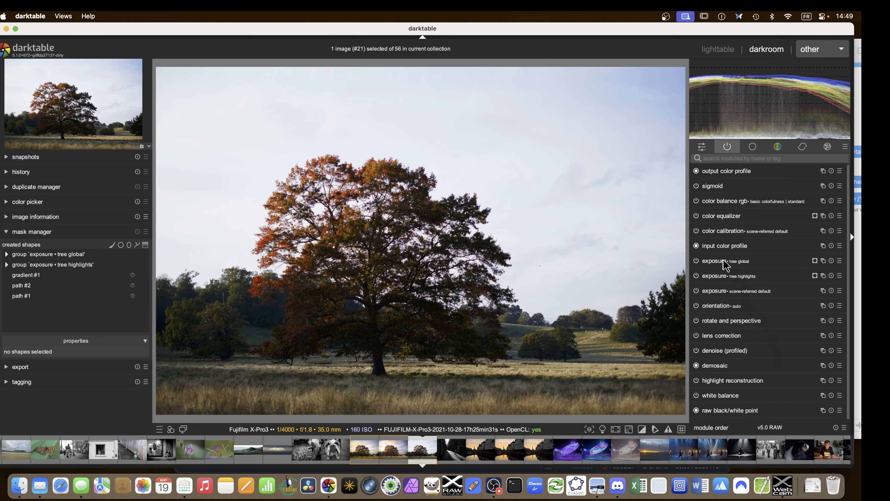
click(721, 263)
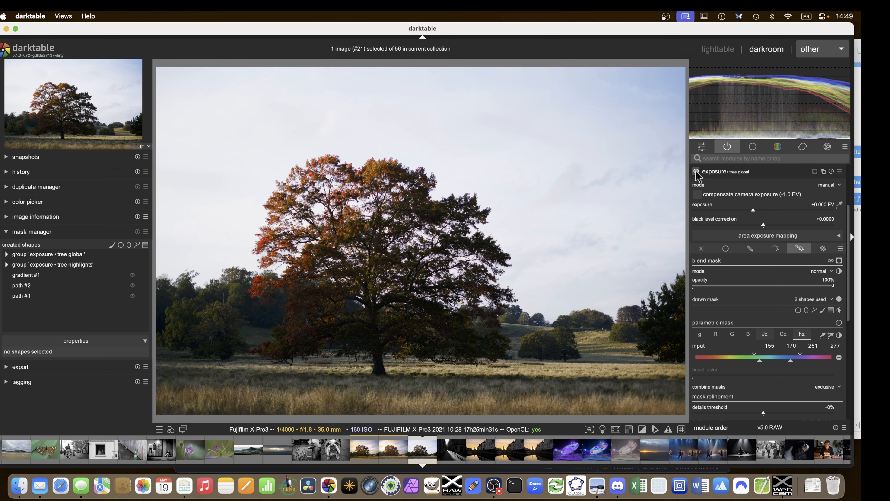
click(730, 174)
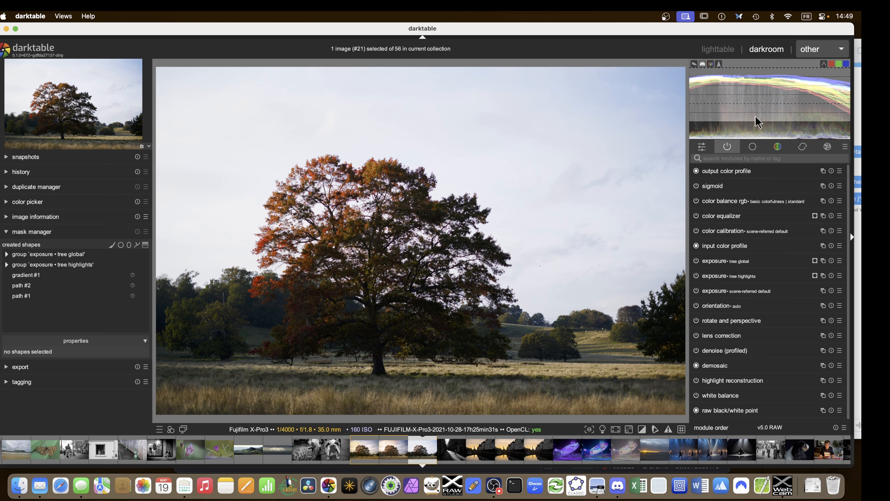
Open the tone equalizer and name its instance "tree global"
click(753, 146)
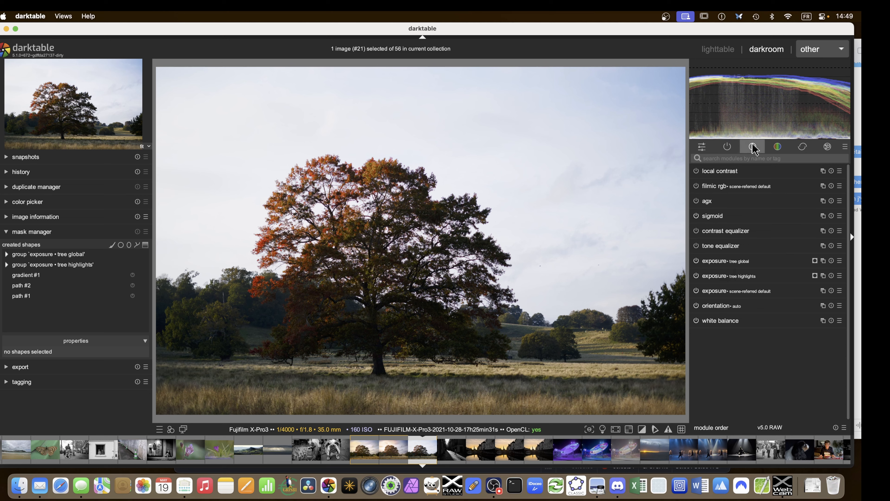
click(723, 246)
ctrl+click(760, 174)
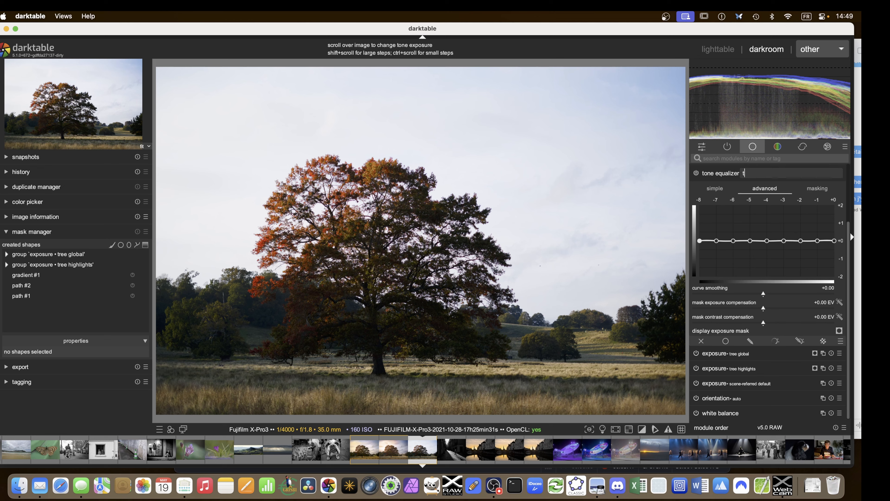
text(tre)
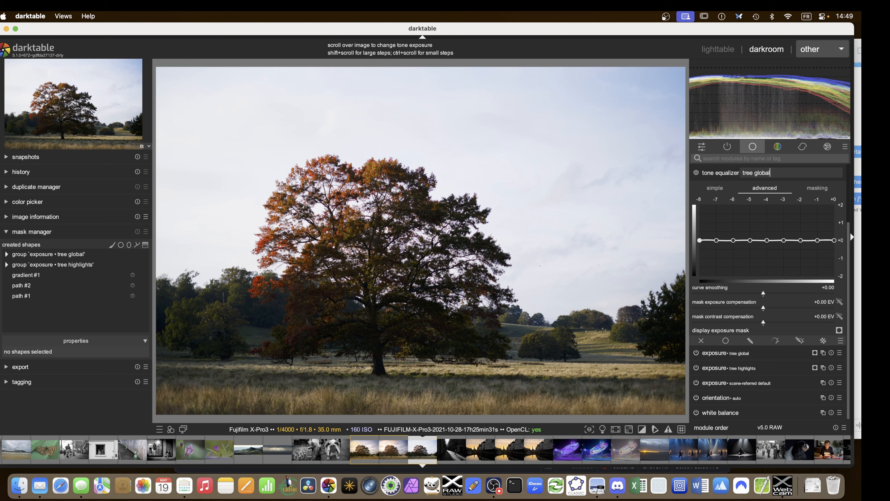
text(e global)
key(Return)
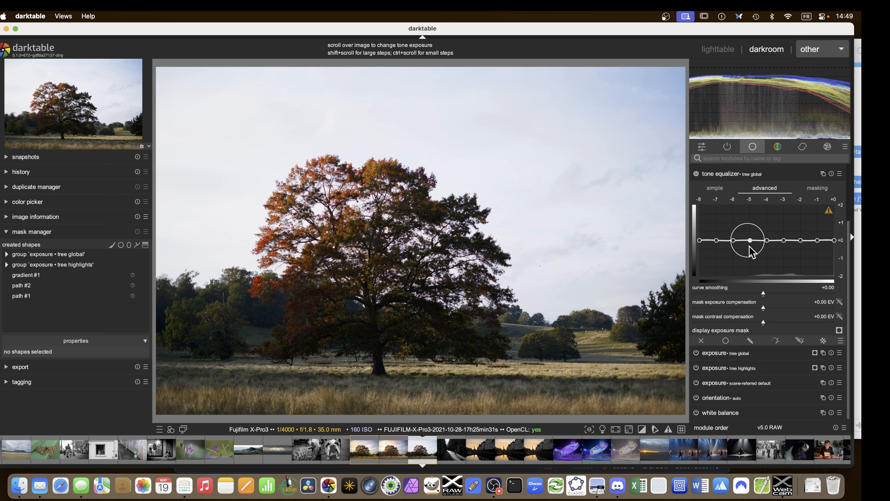
Apply the exposure tree global raster mask to the tone equalizer and check its overlay on the image
click(823, 340)
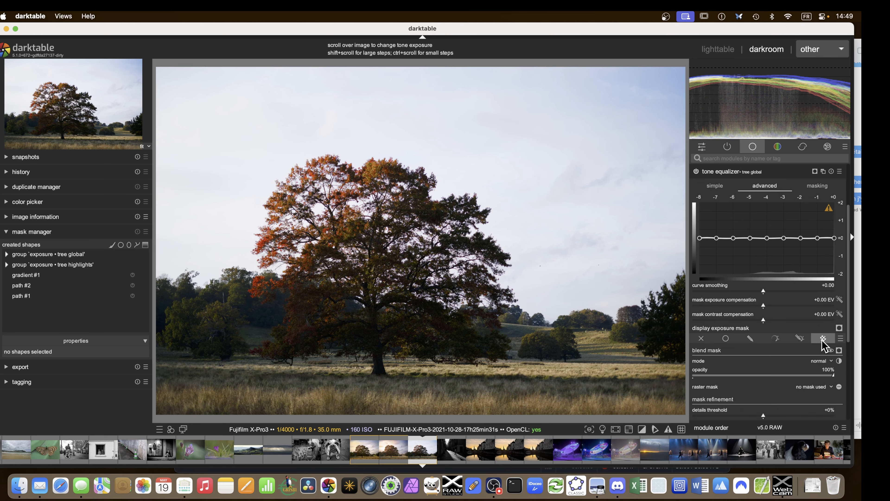
scroll(823, 350, down, 5)
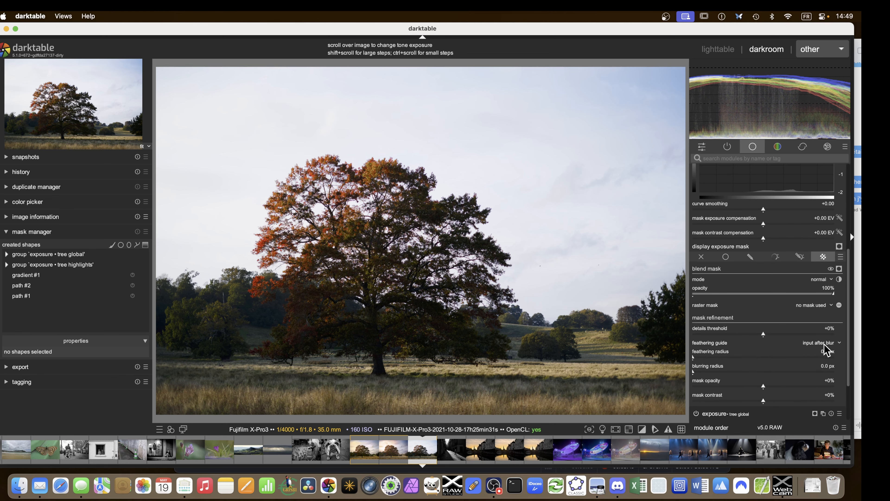
scroll(825, 345, down, 1)
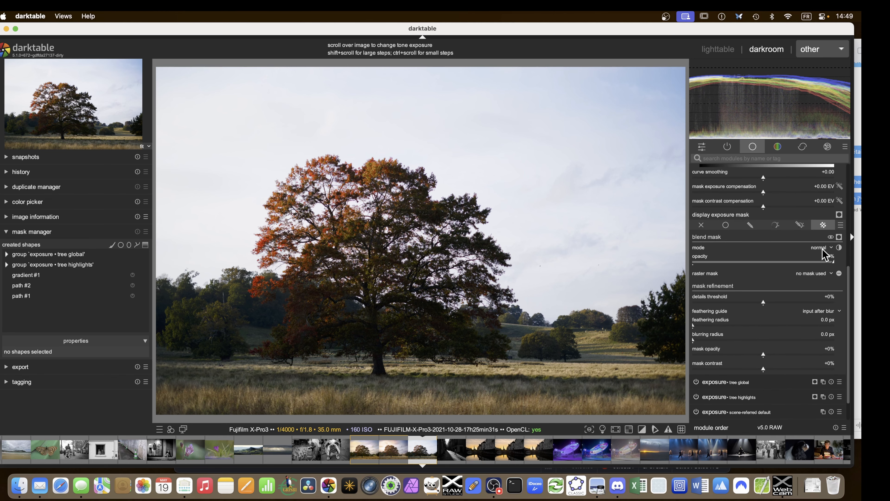
click(825, 273)
click(811, 295)
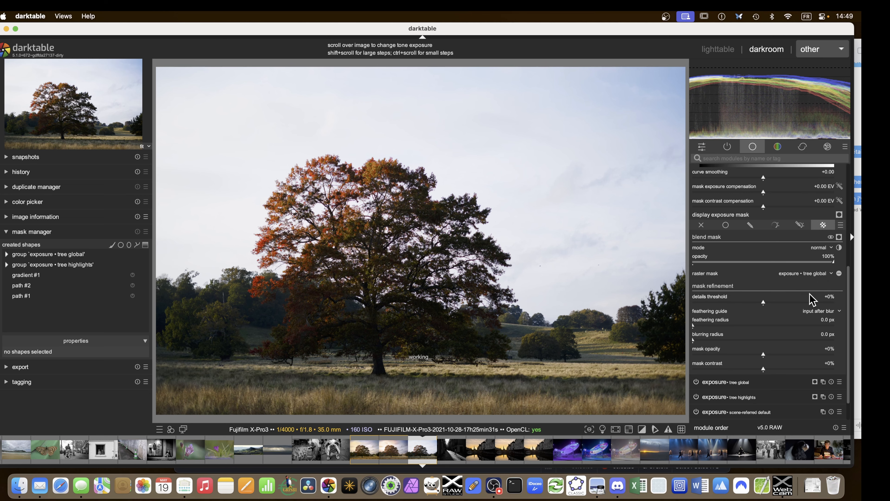
click(839, 237)
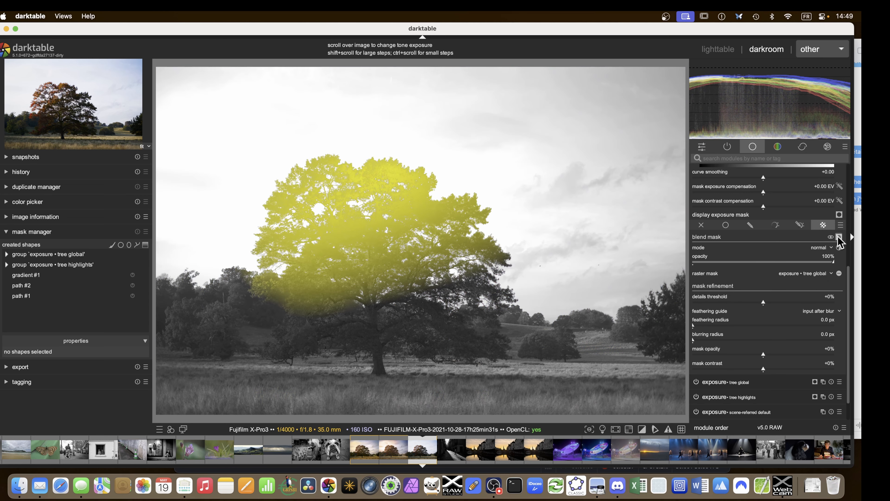
click(839, 237)
scroll(764, 284, up, 5)
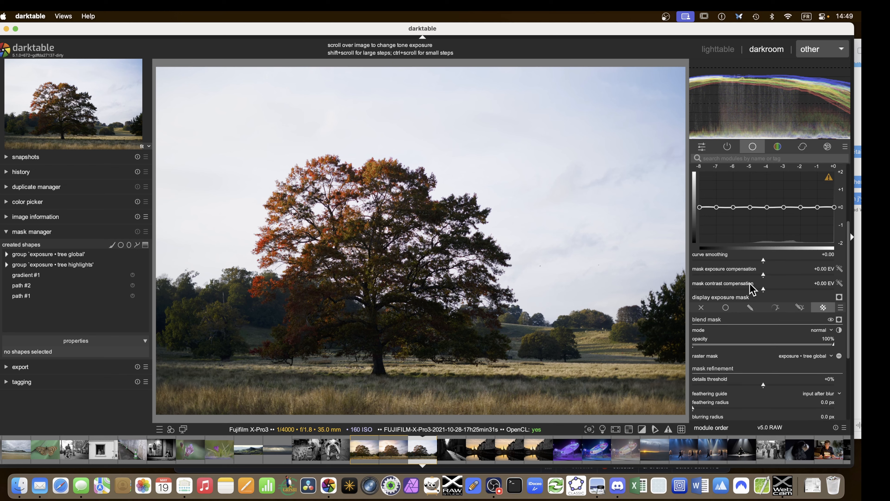
Auto-adjust the mask exposure compensation, raise the tone curve to about +1 EV at -8 and -7 and slightly around -4, and compare the effect
click(840, 299)
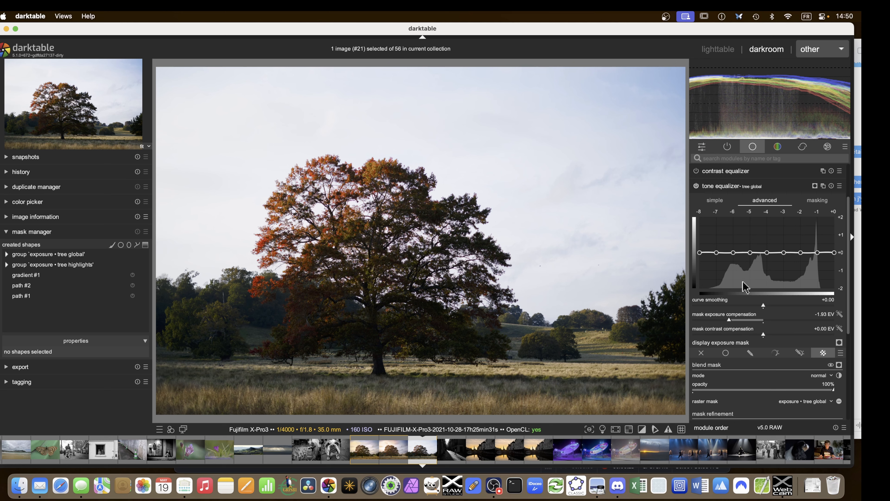
drag(763, 253, 725, 266)
drag(773, 245, 770, 249)
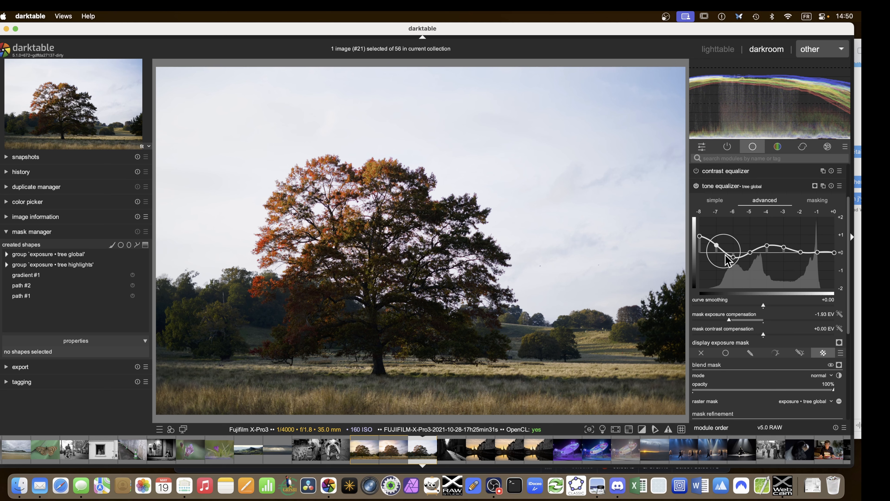
mouse_move(724, 252)
mouse_down()
mouse_move(726, 235)
mouse_move(724, 243)
mouse_up()
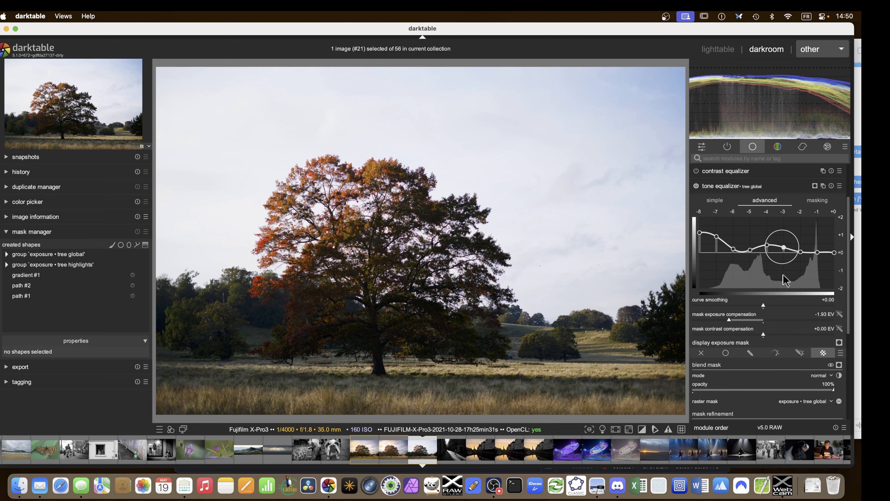
click(696, 187)
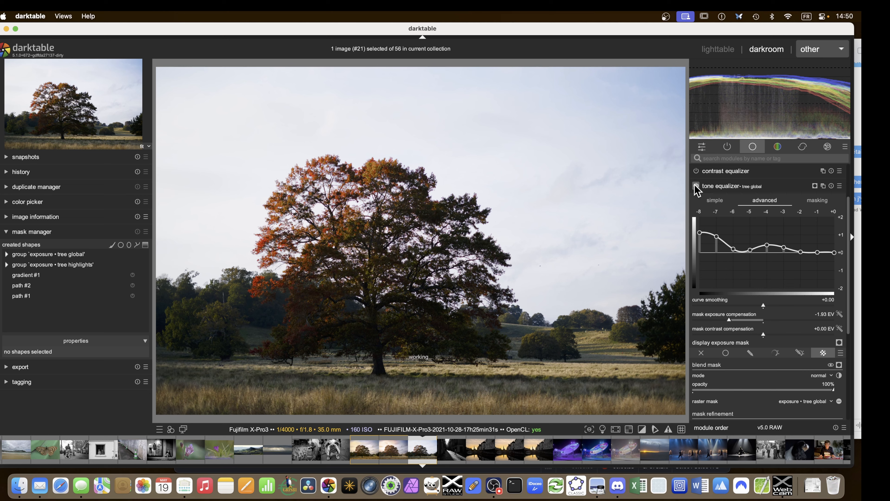
click(696, 186)
click(719, 186)
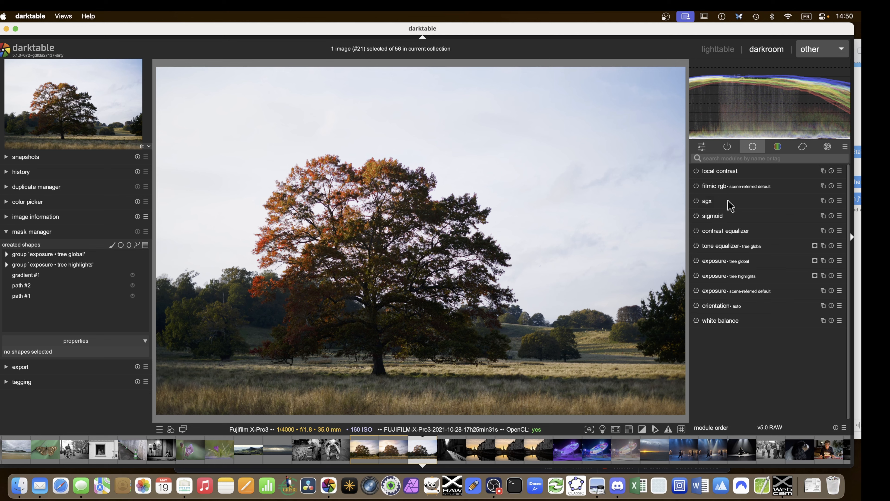
Add a second, unmasked tone equalizer instance and auto-adjust its mask exposure compensation
click(728, 147)
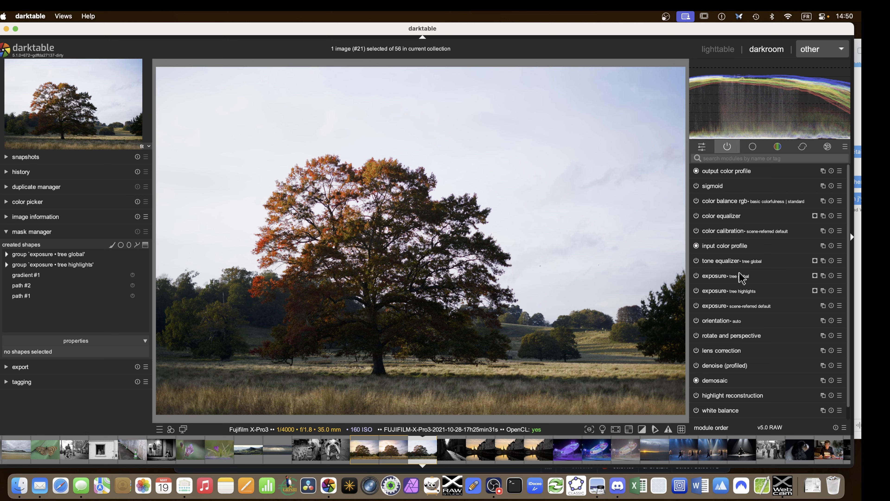
ctrl+click(824, 264)
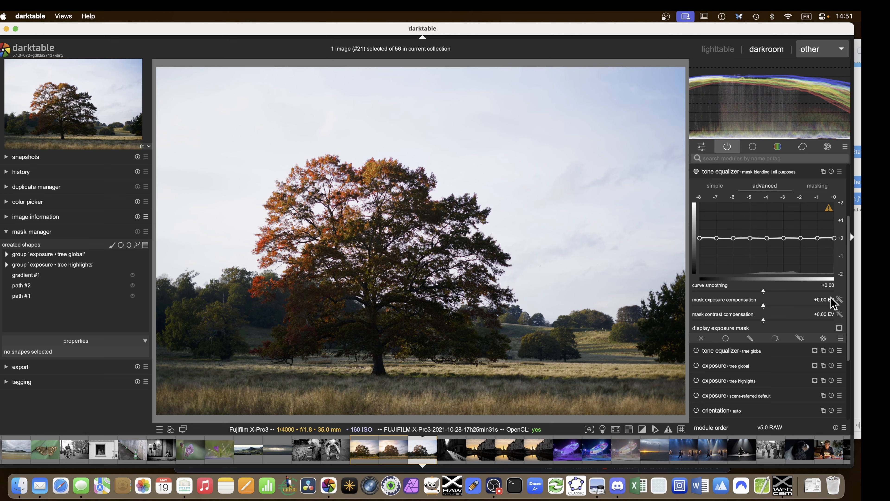
click(839, 299)
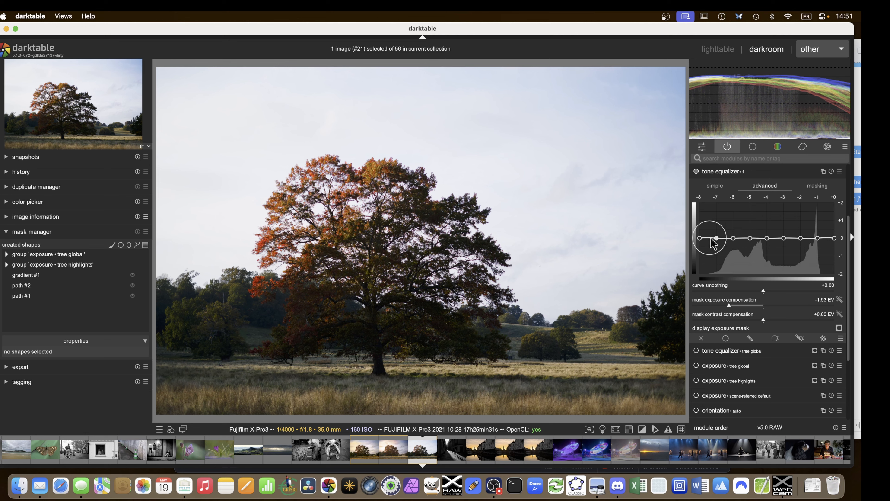
Raise the new tone equalizer's curve by about 0.8 EV at -7, 1 EV at -6 and 0.7 EV at -5, and collapse the module
scroll(722, 240, up, 6)
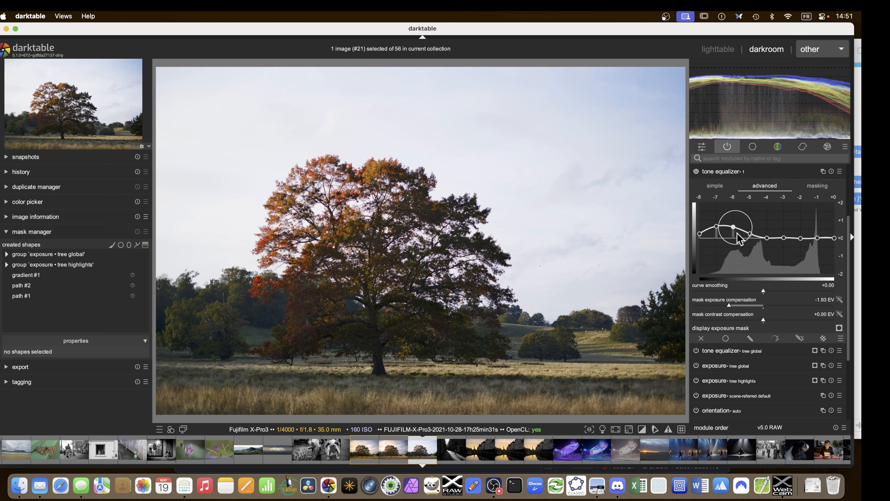
scroll(739, 239, up, 6)
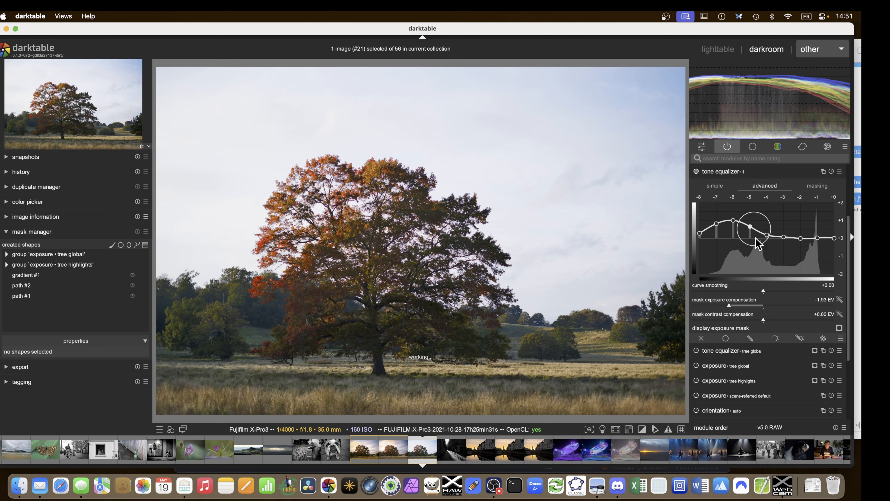
scroll(756, 238, up, 2)
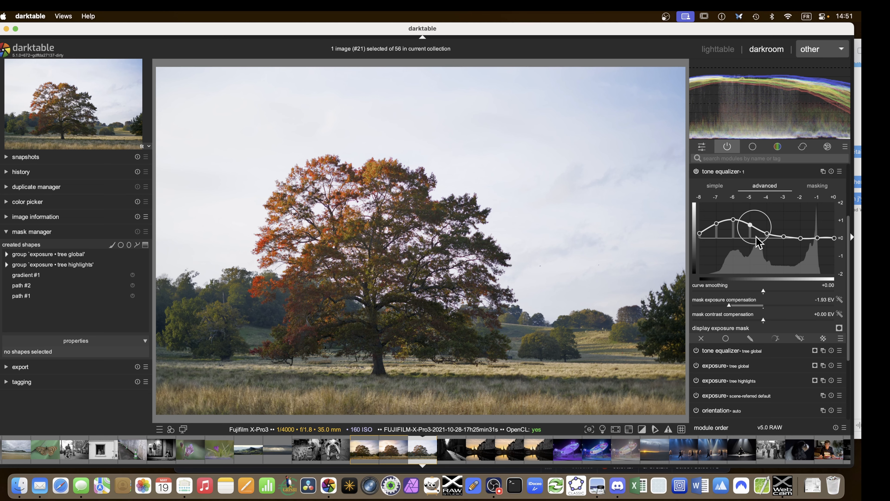
click(723, 172)
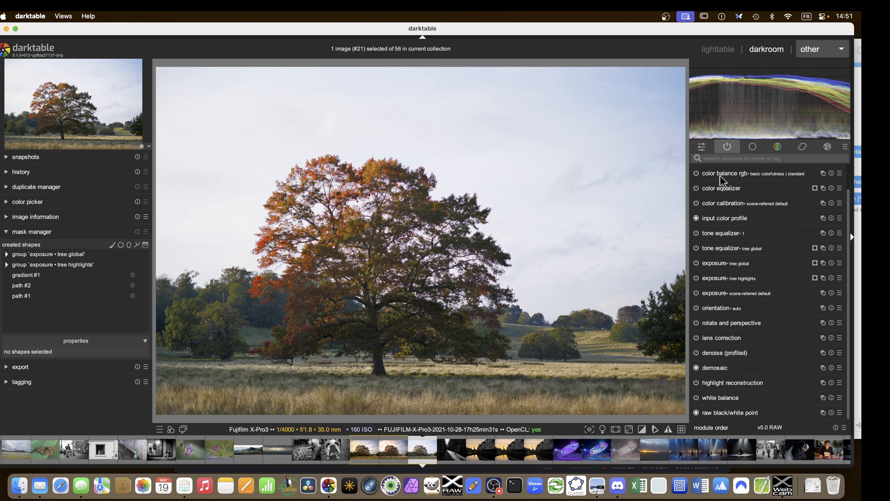
scroll(738, 257, up, 2)
scroll(675, 263, up, 1)
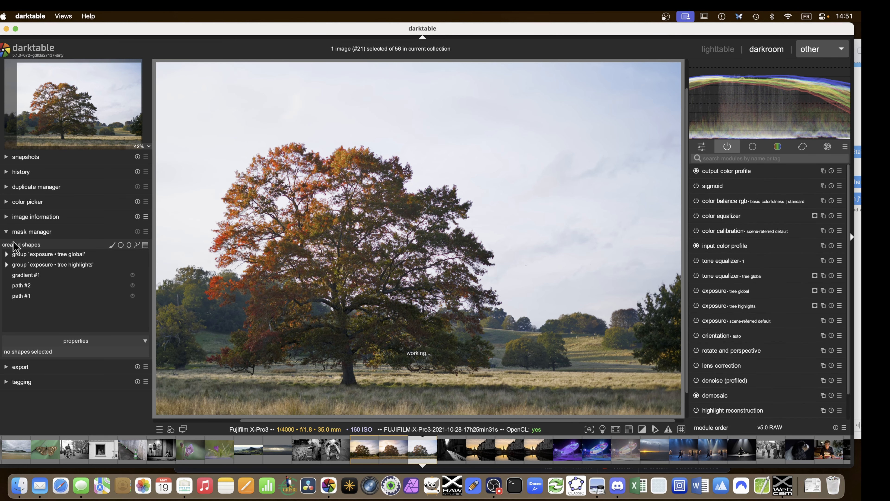
Compress the history stack and compare the image at the scene-referred default exposure entry with the latest tone equalizer entry
click(11, 231)
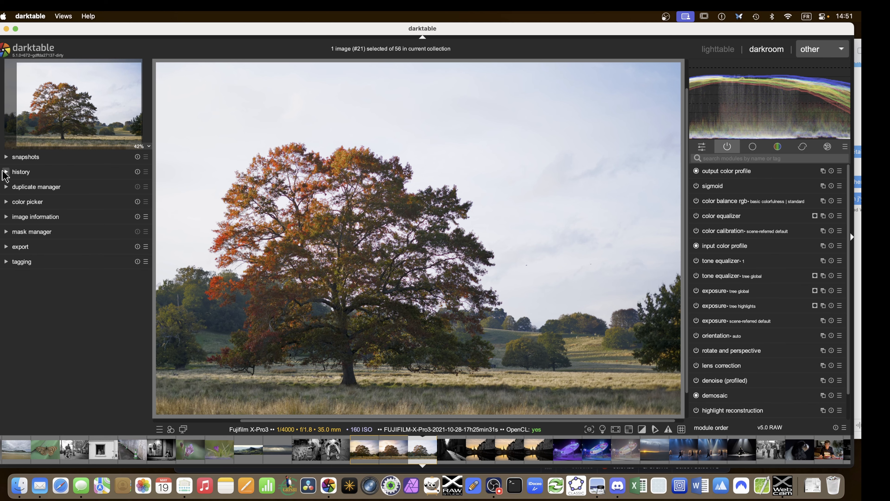
click(5, 171)
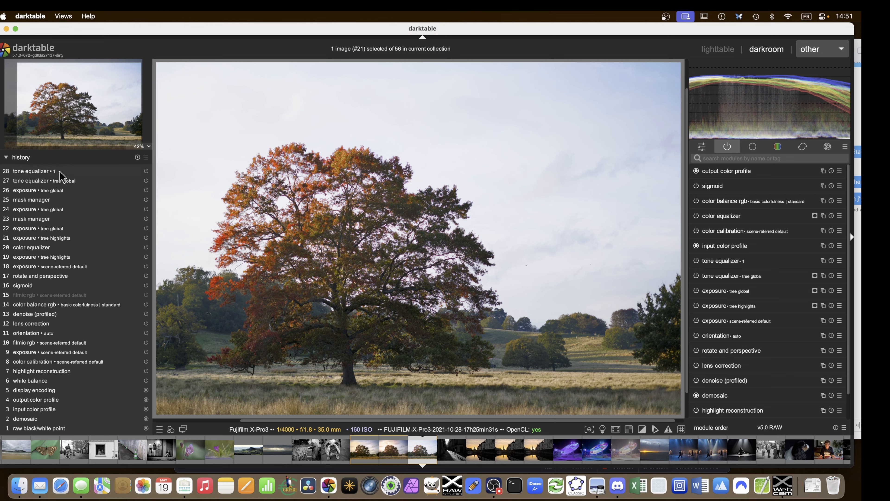
key(ctrl+shift+c)
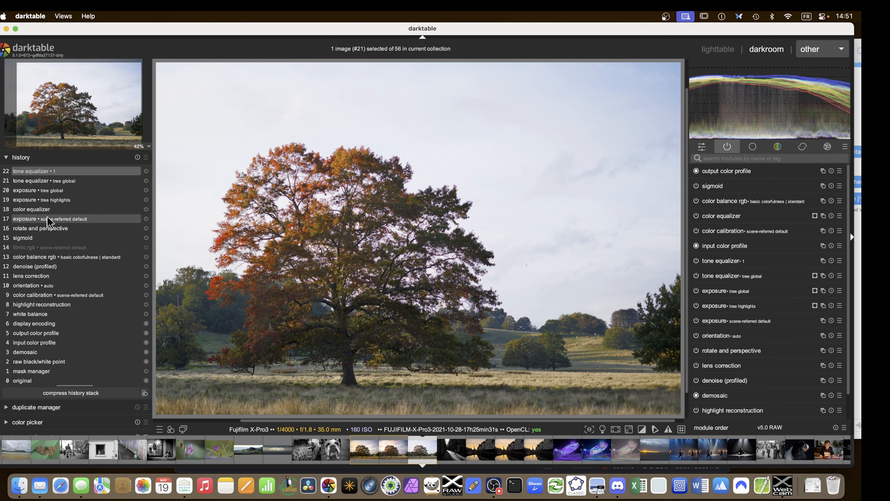
click(39, 219)
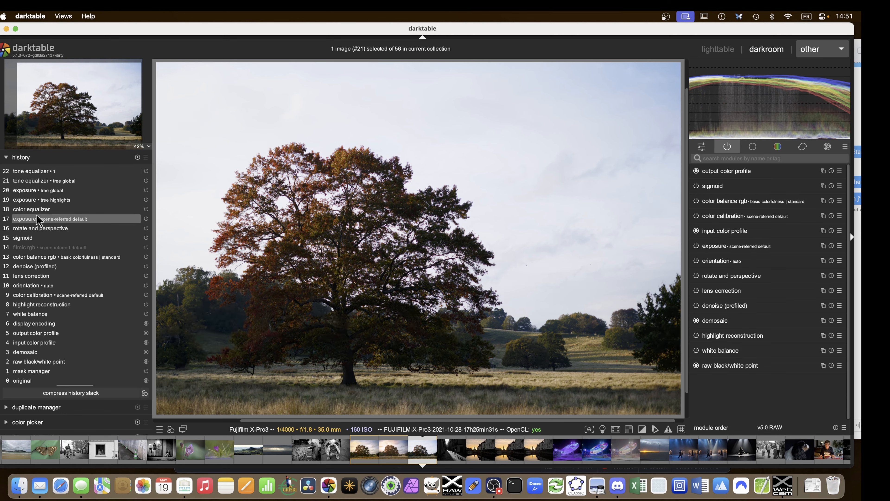
click(36, 173)
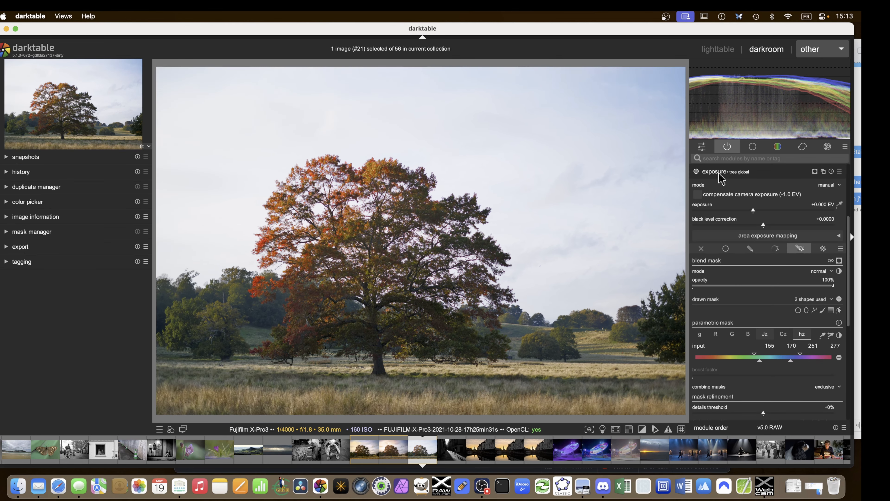
Add a new exposure instance above the tree global one and name it sky
click(824, 173)
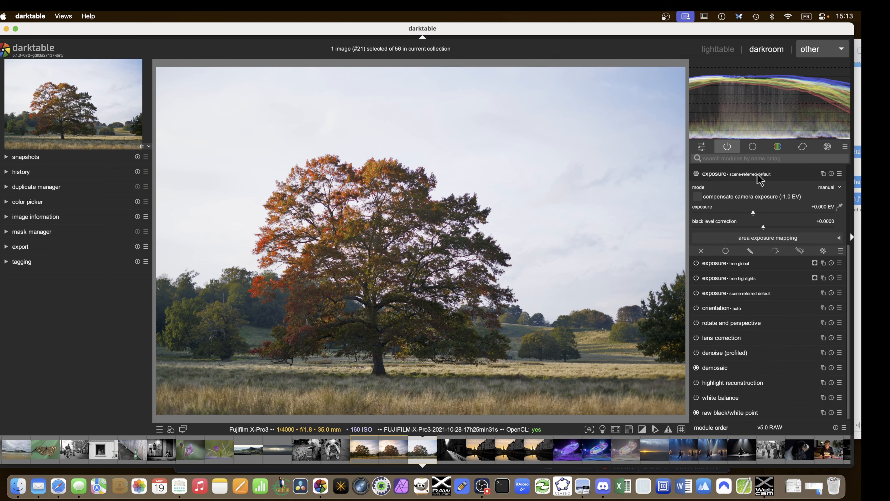
double_click(747, 174)
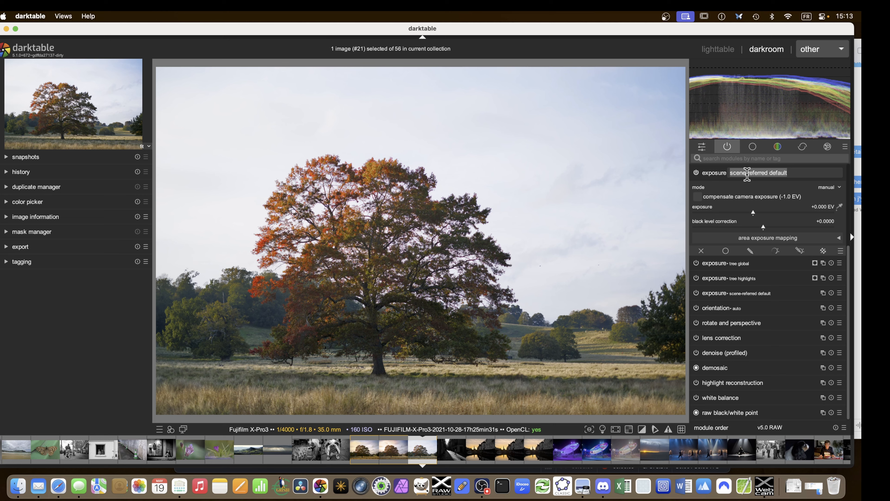
text(sky)
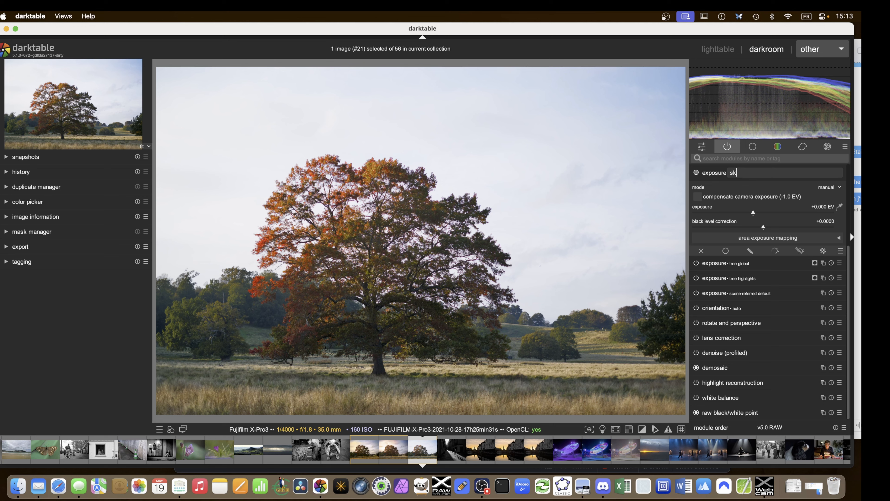
key(Return)
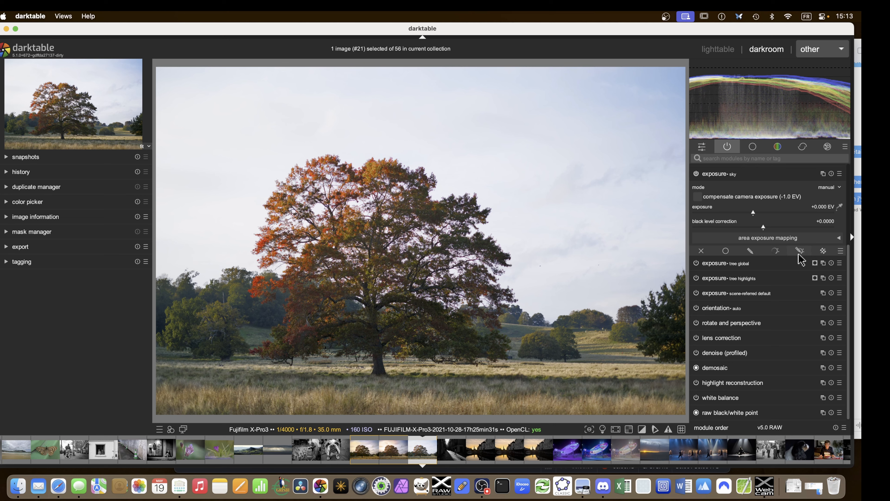
Give the sky exposure a parametric mask on the Jz channel, with both lower input limits raised to about 0.72
click(771, 251)
scroll(751, 284, down, 1)
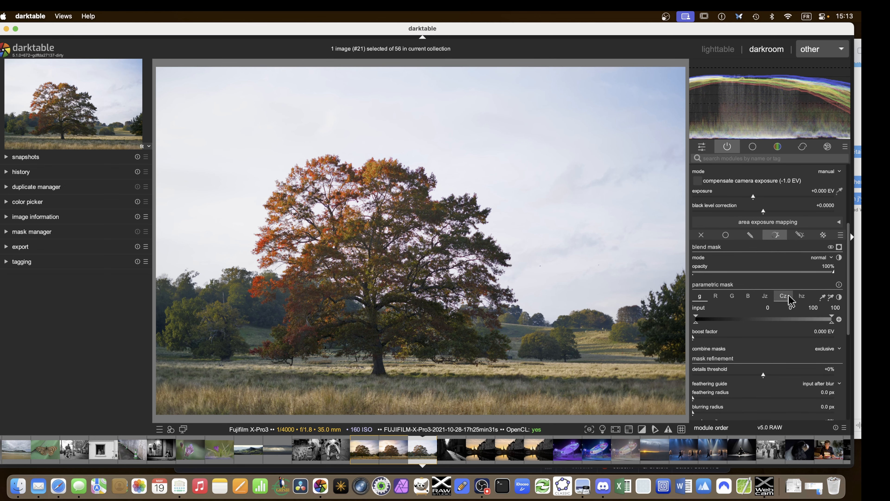
click(798, 298)
click(765, 298)
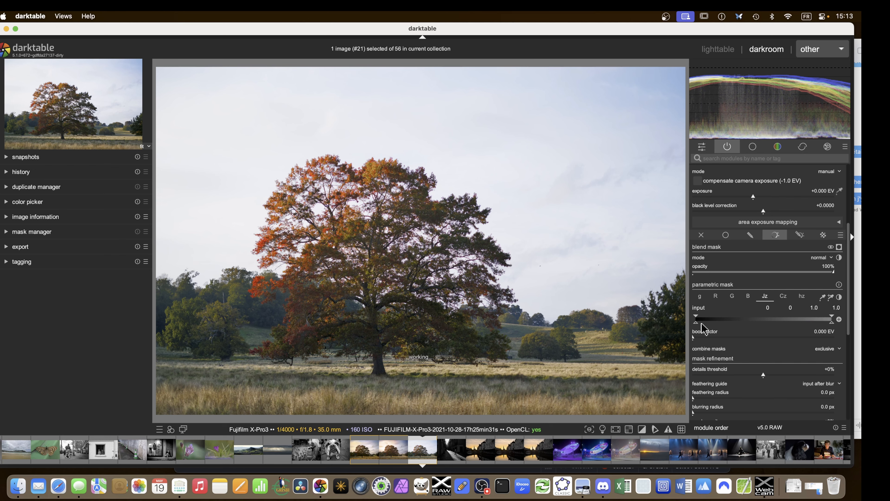
drag(702, 323, 735, 329)
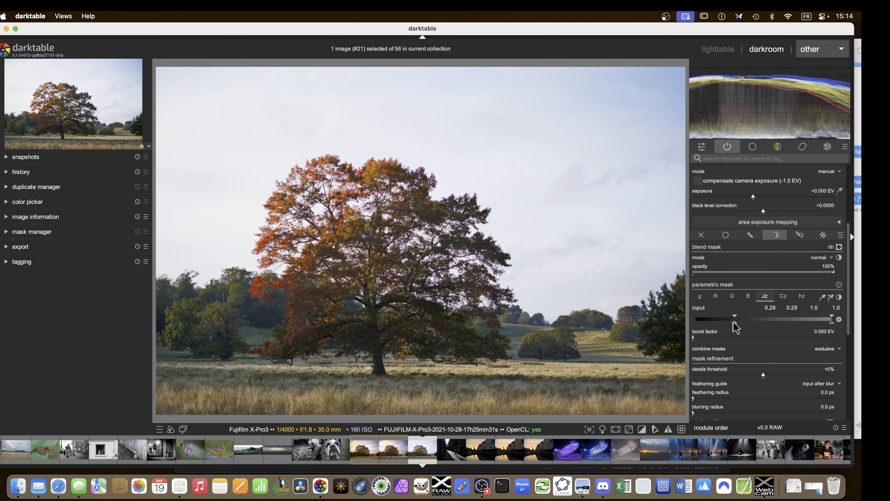
drag(735, 325, 785, 327)
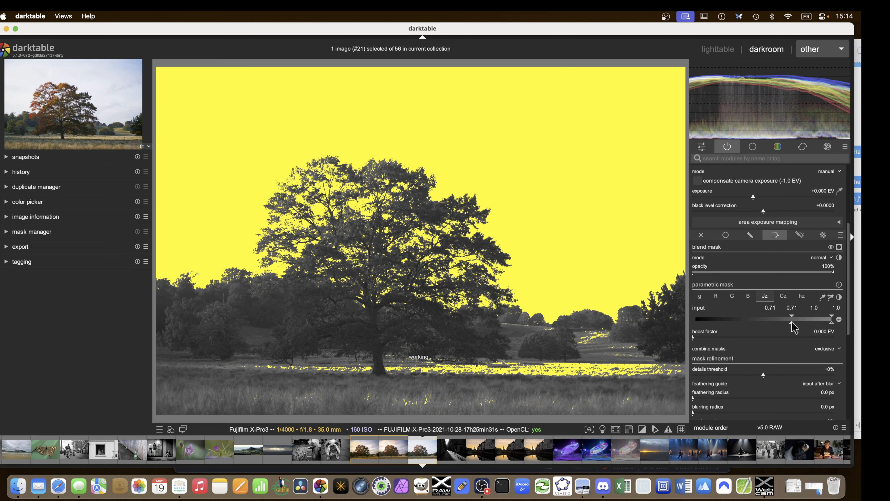
Set the mask's boost factor to about 1.8 EV and its lower Jz input limits to 0.63 and 2.0
click(746, 337)
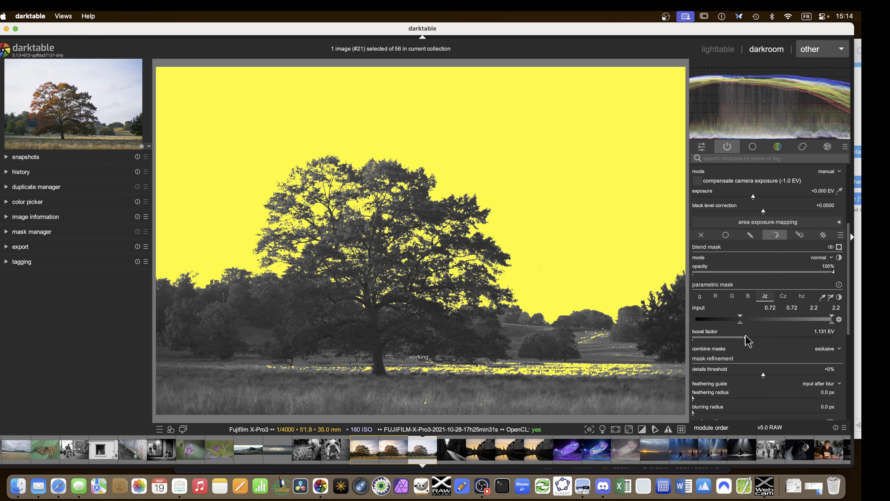
click(778, 338)
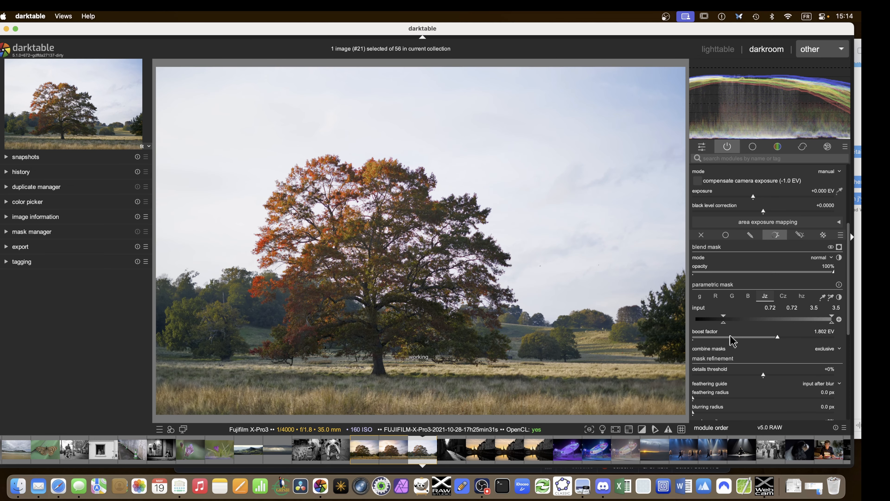
drag(724, 322, 770, 320)
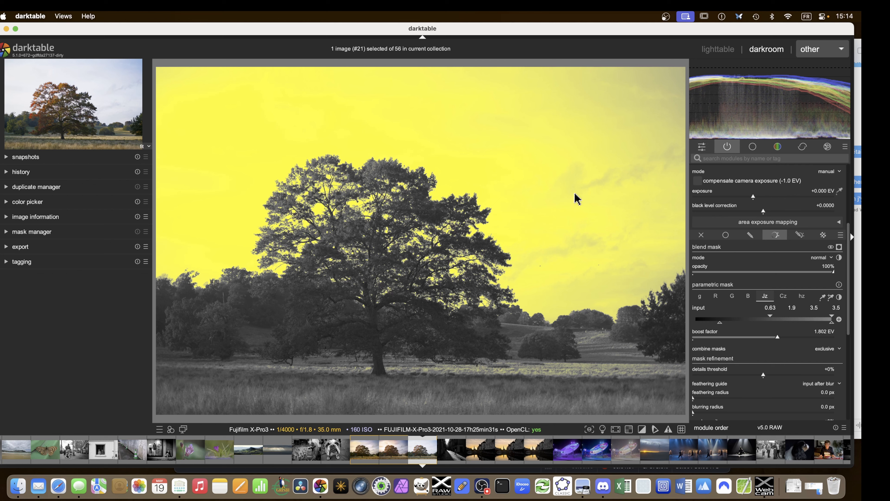
mouse_move(770, 317)
mouse_down()
mouse_move(743, 317)
mouse_move(773, 318)
mouse_up()
Check the sky mask closely around the tree's branches and raise its second Jz input limit to 2.4
scroll(306, 199, up, 3)
scroll(307, 199, up, 5)
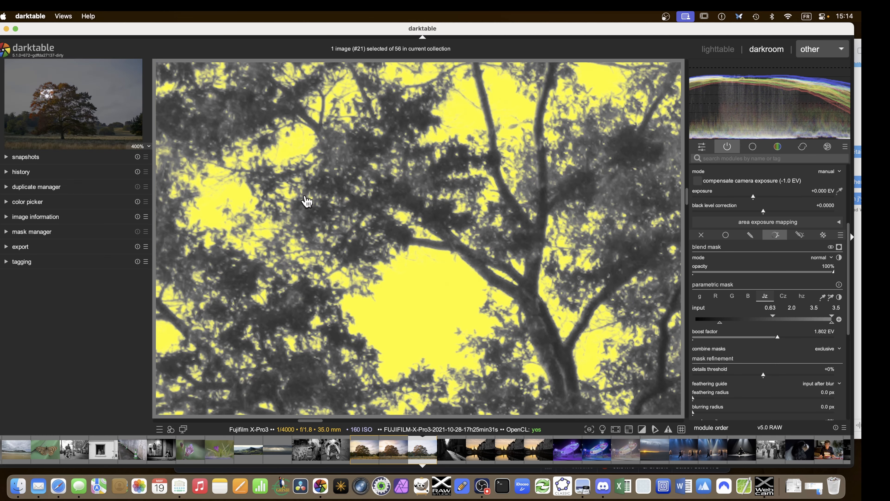
drag(308, 199, 523, 314)
scroll(392, 227, up, 2)
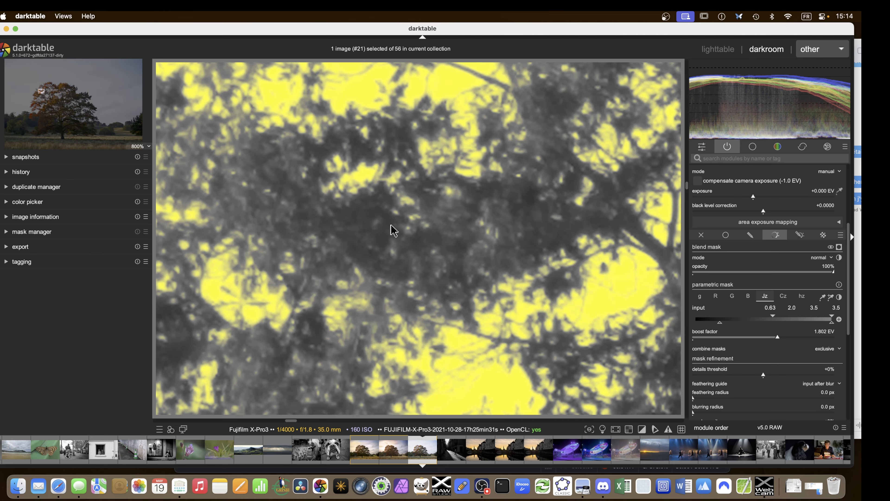
scroll(392, 226, down, 2)
drag(392, 226, 443, 285)
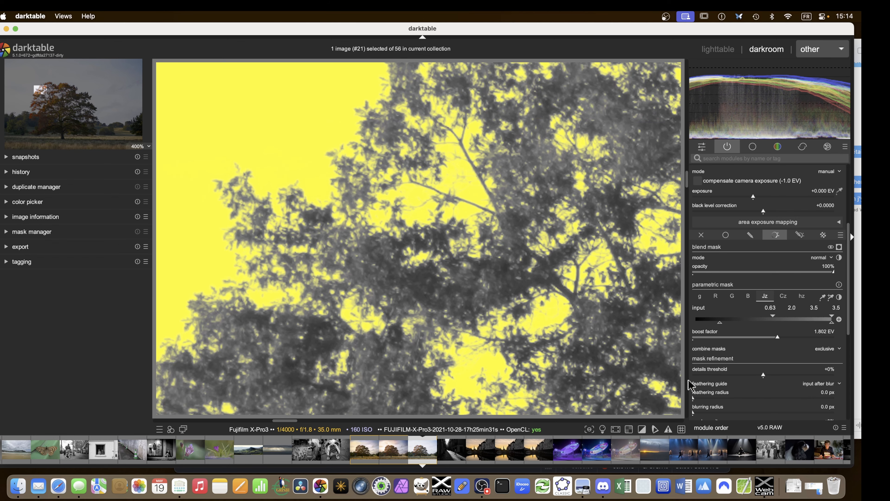
mouse_move(775, 318)
mouse_down()
mouse_move(803, 318)
mouse_move(767, 318)
mouse_move(791, 319)
mouse_up()
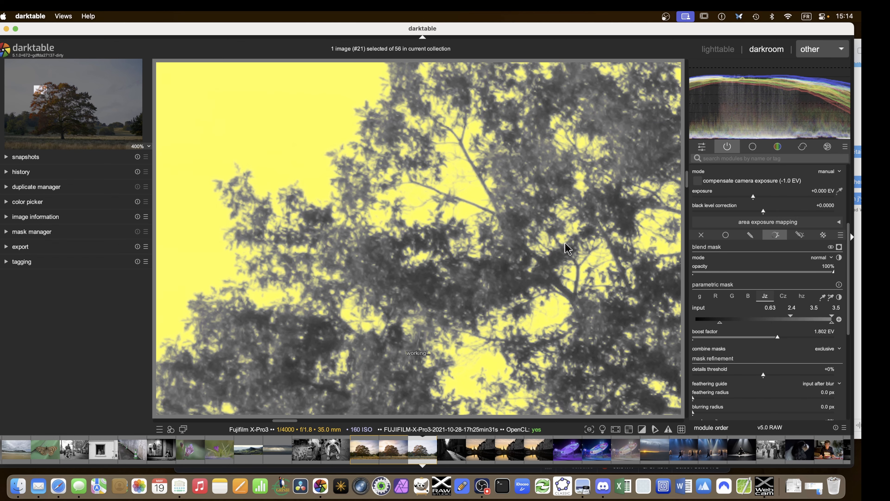
Compare the mask overlay with the image among the tree's leaves and branches at 1600% magnification
scroll(452, 222, up, 3)
drag(441, 241, 526, 253)
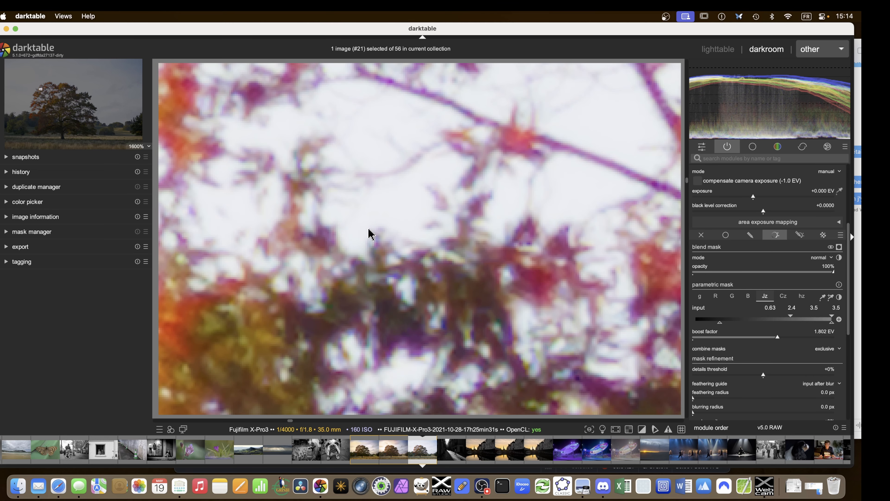
key(m)
key(m)
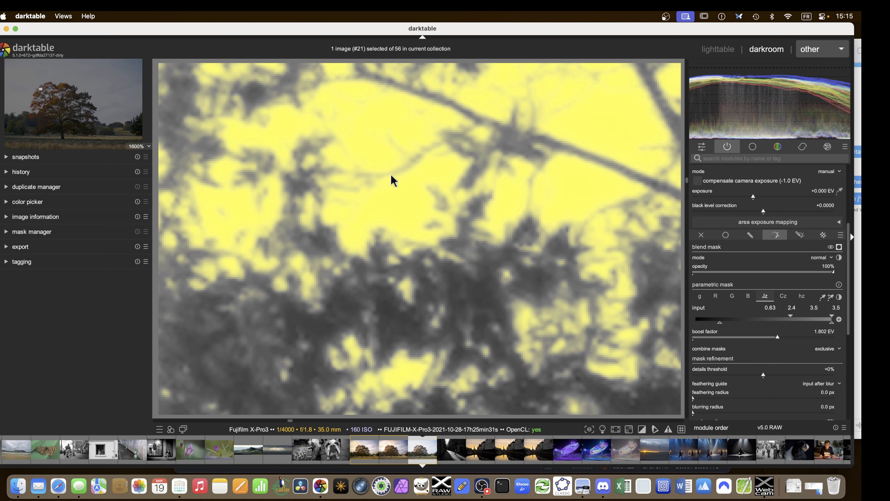
key(m)
key(m)
key(m)
key(m)
key(m)
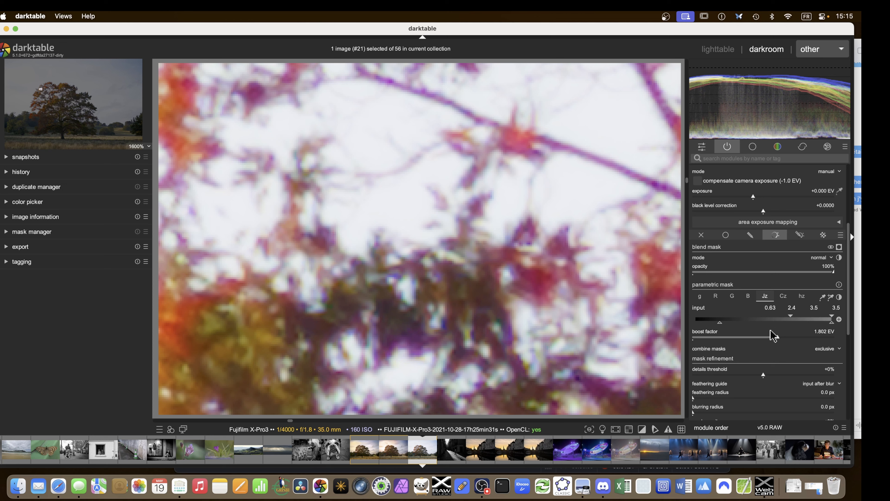
Refine the sky mask with a 1.9 px feathering radius, +6% mask opacity and -7% mask contrast
mouse_move(707, 377)
scroll(706, 377, down, 2)
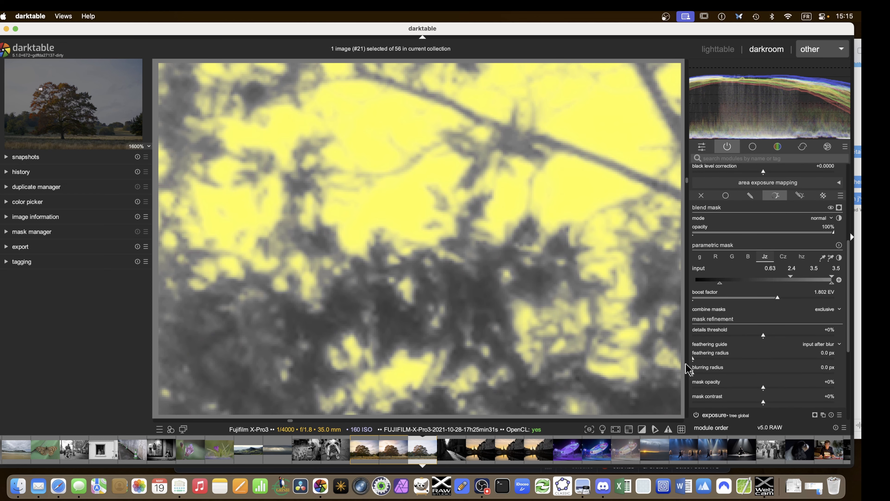
right_click(694, 358)
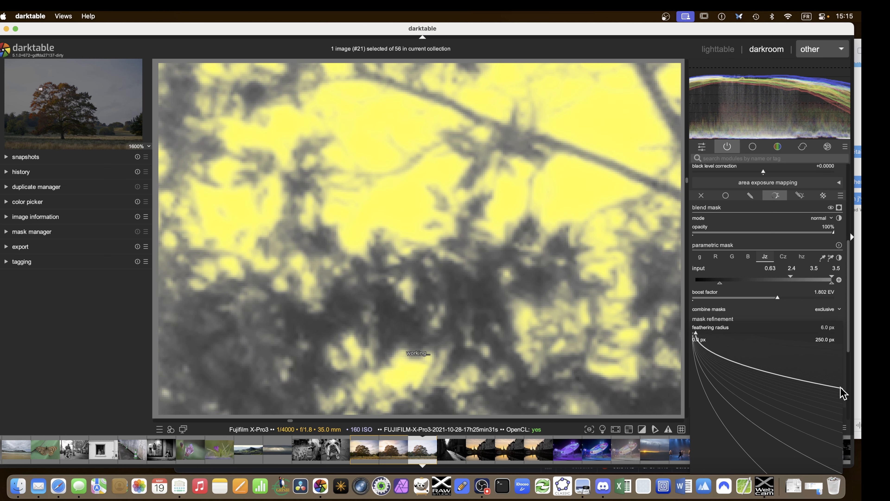
click(824, 418)
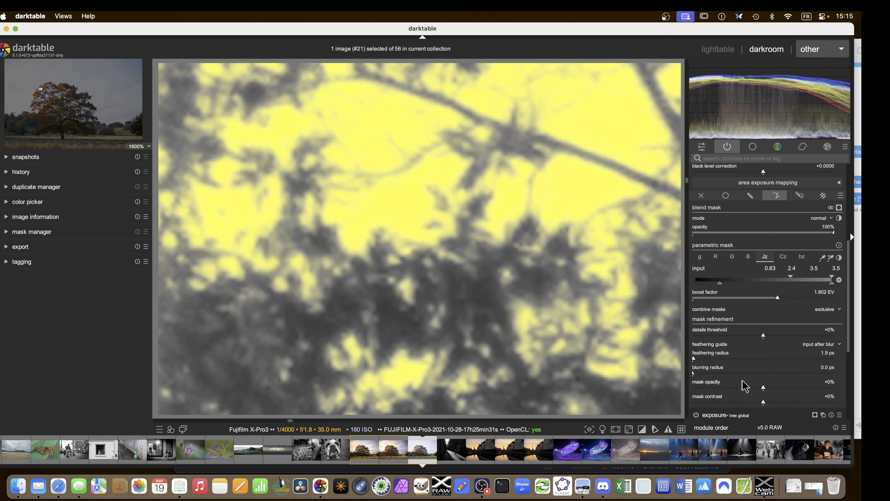
right_click(764, 388)
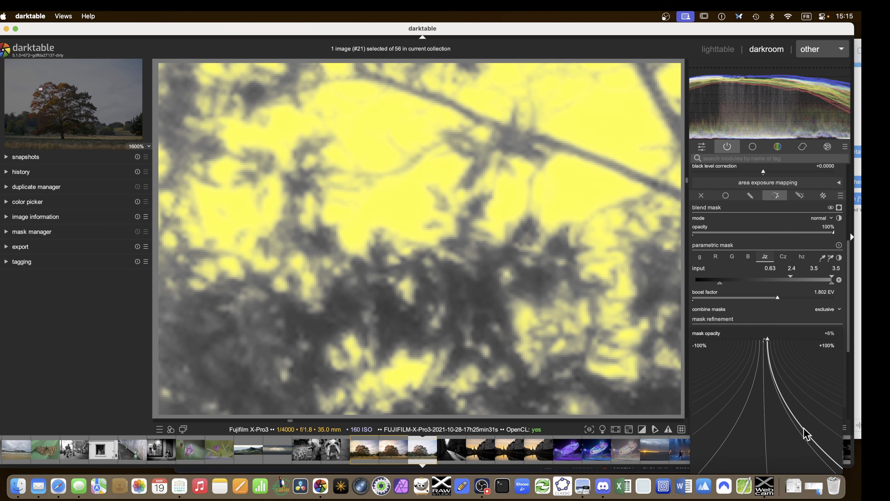
click(806, 435)
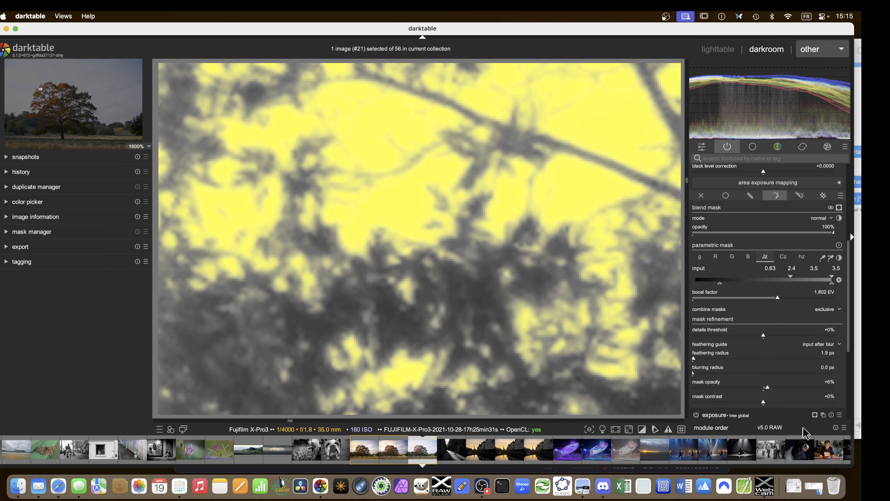
right_click(765, 408)
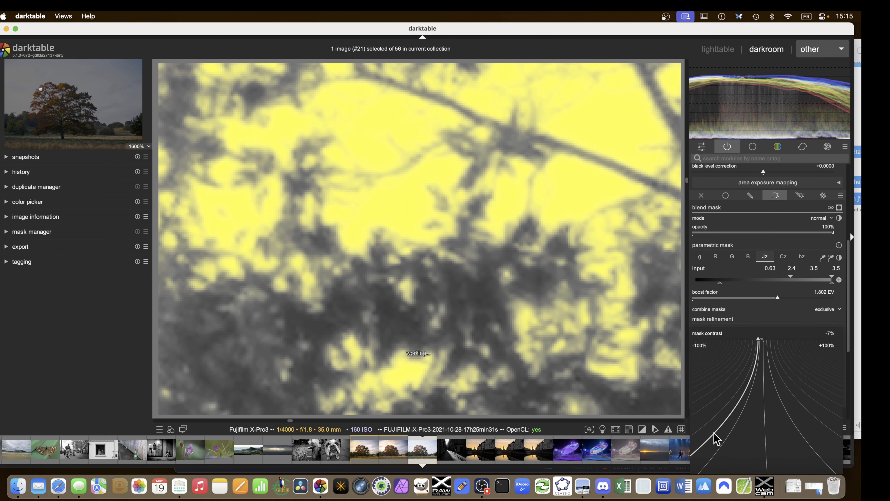
click(716, 438)
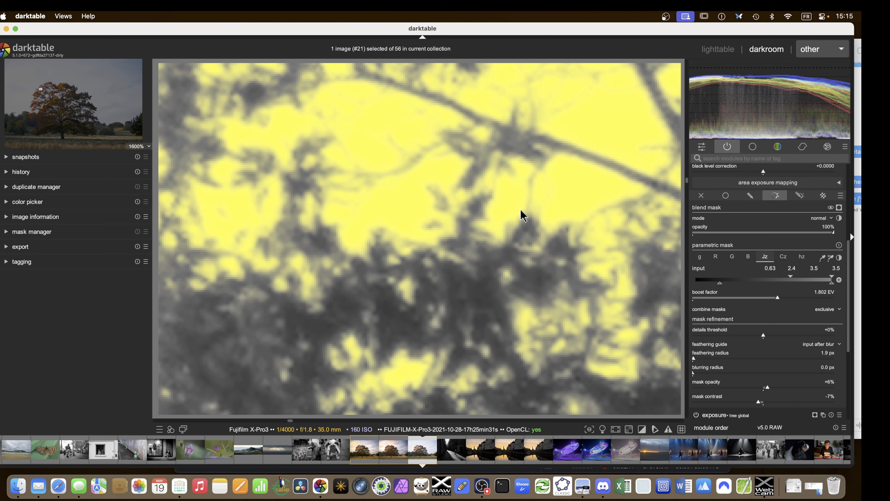
Combine the parametric sky mask with a drawn horizontal gradient placed just below the hilly horizon, and collapse the sky exposure module
scroll(522, 215, down, 10)
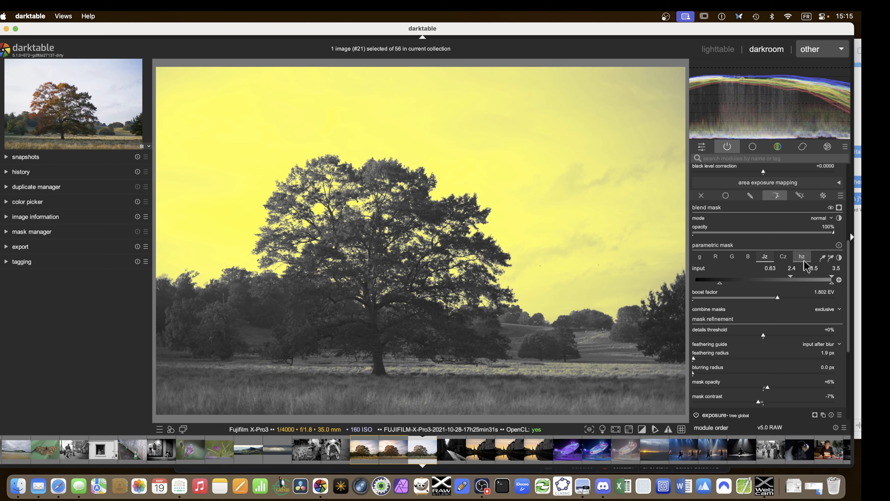
click(800, 196)
click(831, 258)
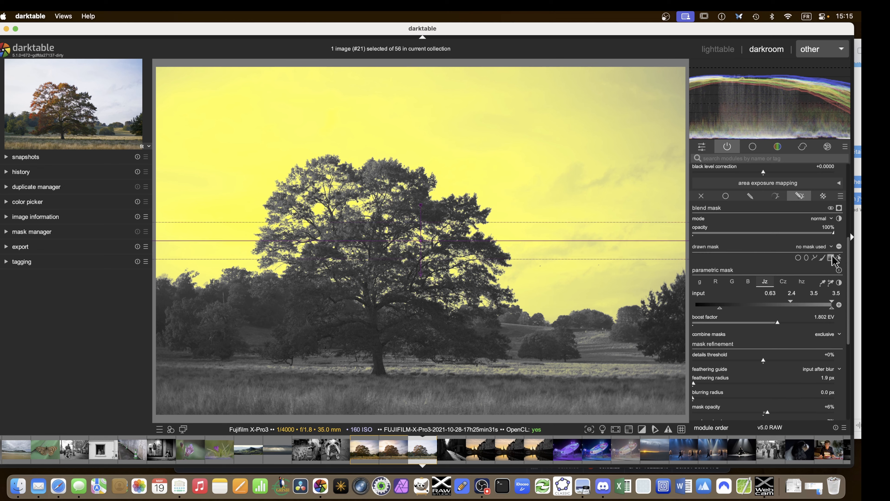
click(406, 332)
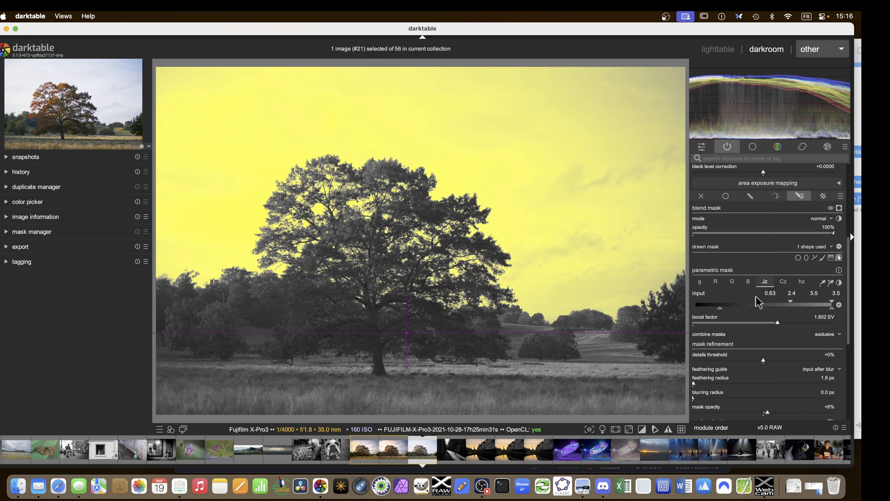
scroll(781, 303, up, 5)
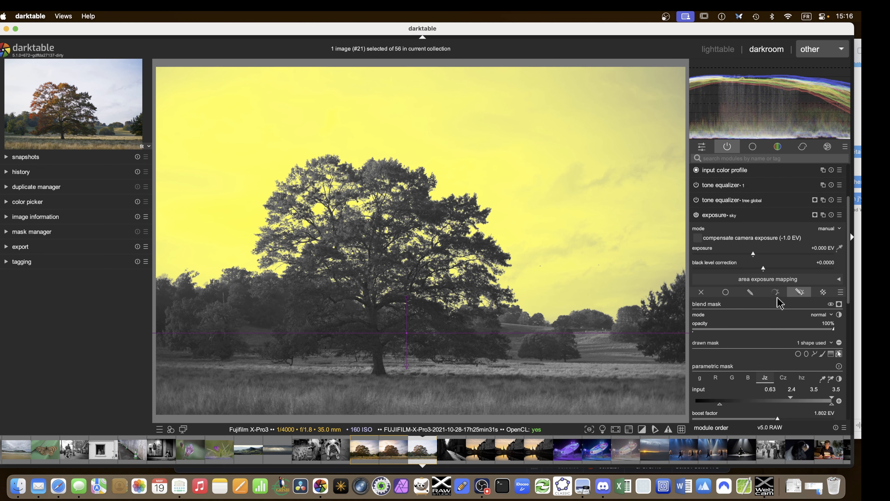
click(717, 216)
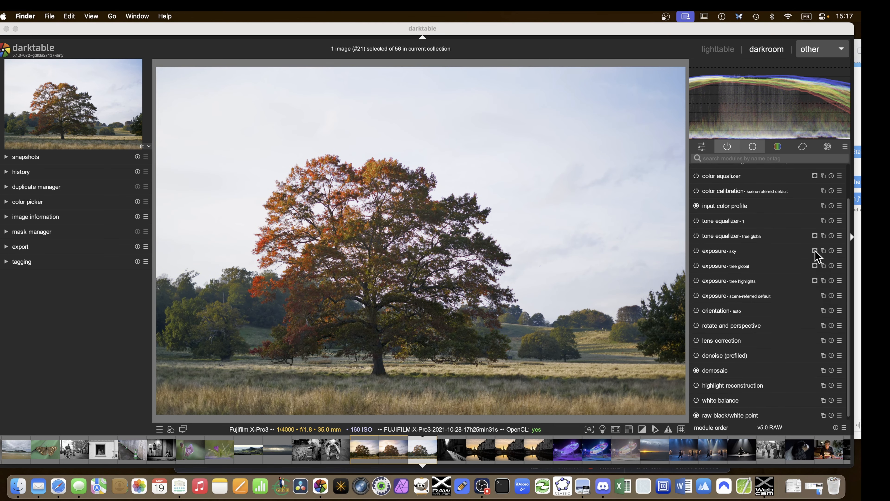
Create a new exposure instance from the sky exposure module and name it "sky 2"
click(822, 248)
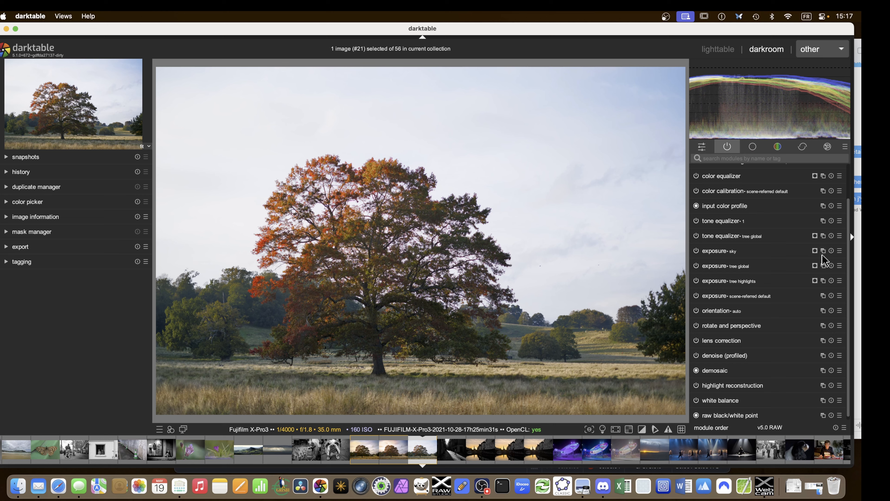
click(823, 248)
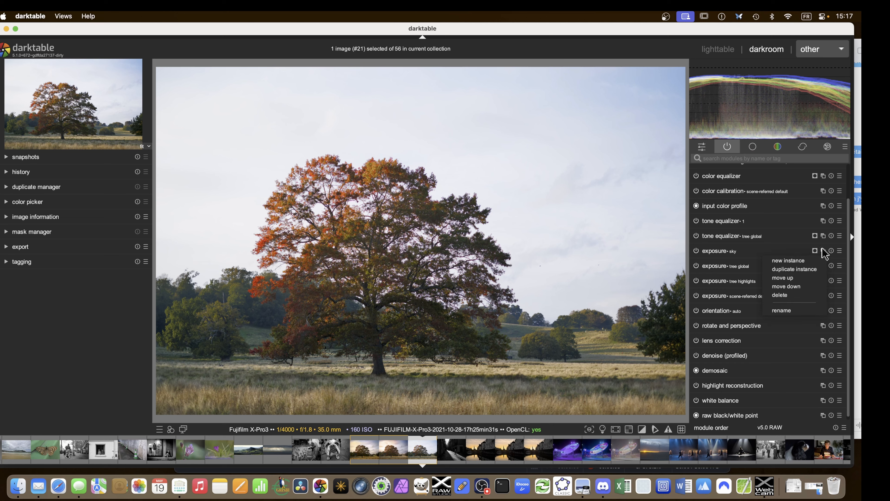
click(822, 249)
click(824, 251)
click(818, 259)
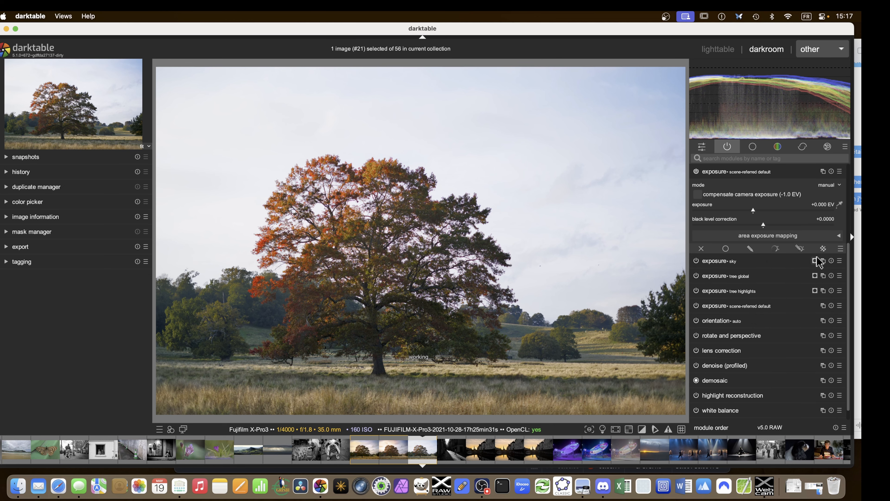
ctrl+click(735, 172)
text(s)
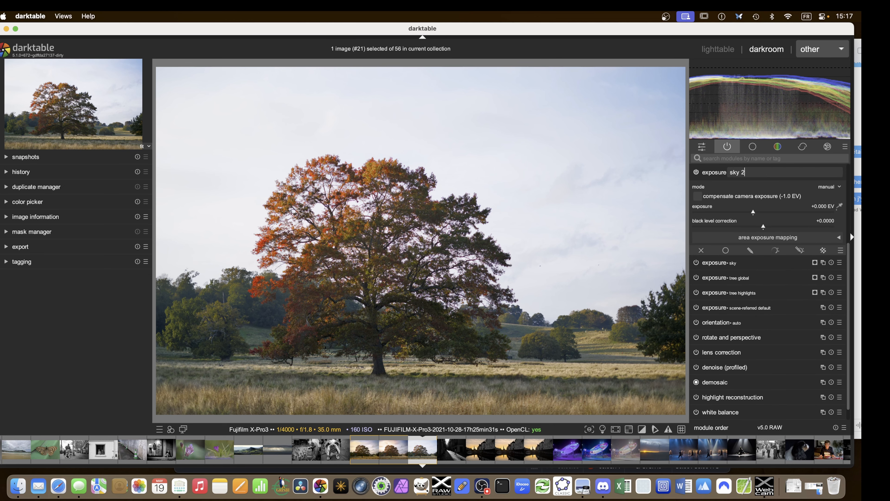
text(ky 2)
key(Return)
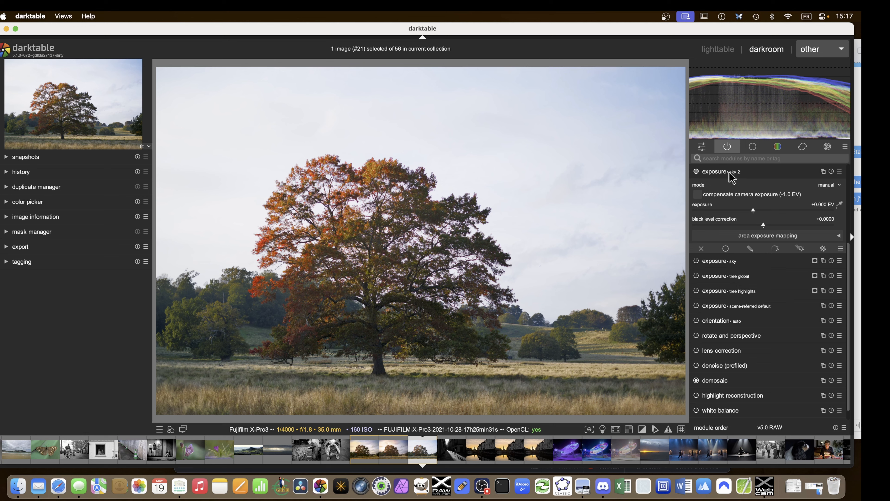
Mask the sky 2 exposure with the raster mask from exposure • sky and display the mask overlay
click(824, 248)
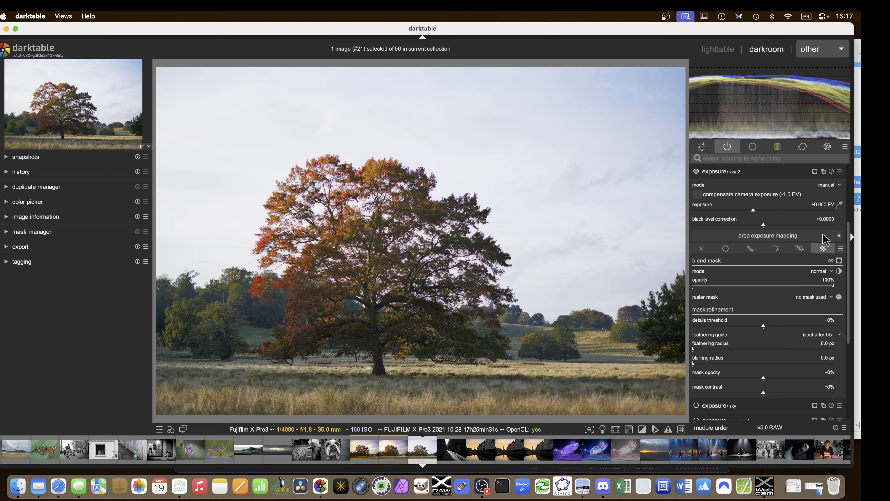
click(830, 297)
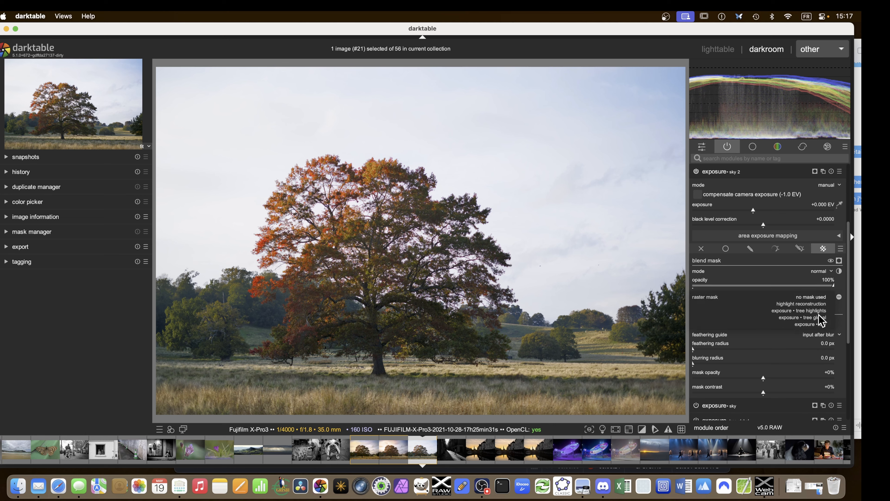
click(816, 325)
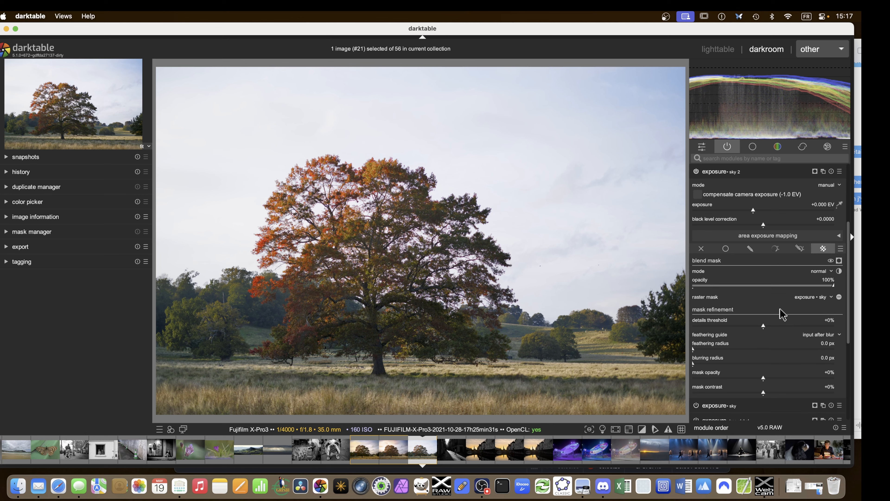
click(840, 260)
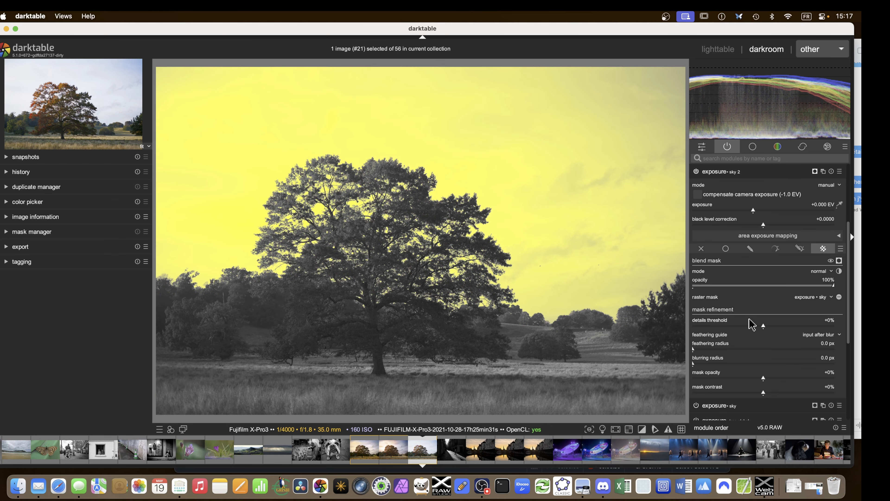
Try a mask opacity of +19% and mask contrast of +23%, and inspect the mask among the tree's leaves at 1600%
scroll(751, 324, down, 3)
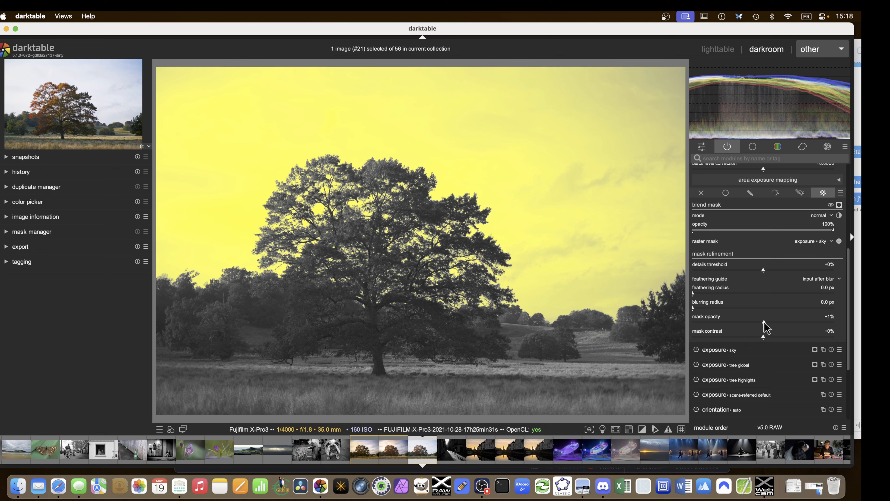
drag(765, 327, 824, 329)
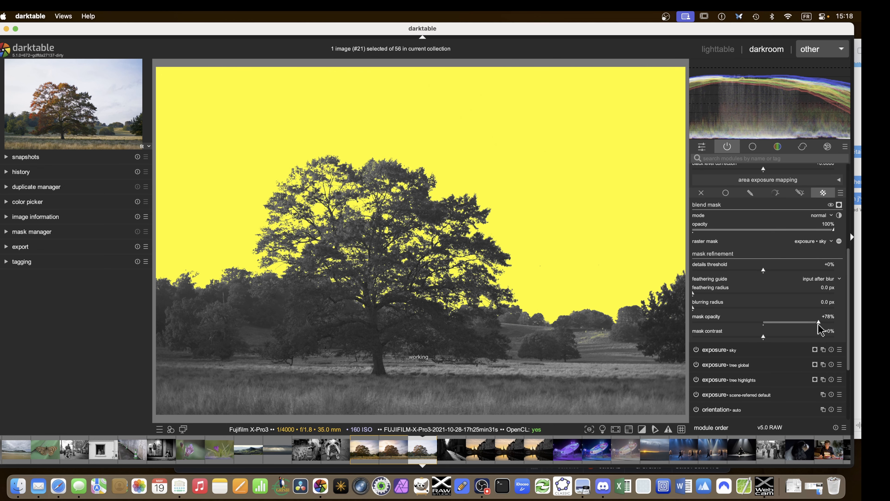
drag(794, 330, 758, 330)
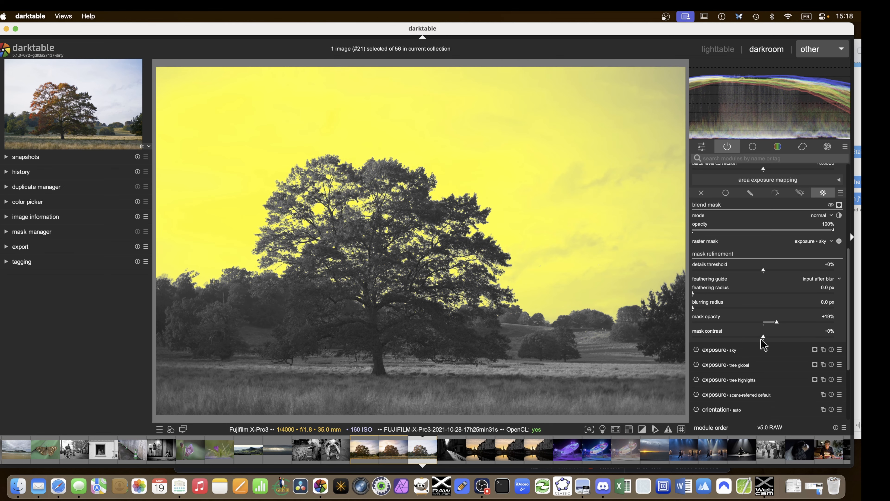
drag(764, 337, 780, 336)
scroll(308, 177, up, 10)
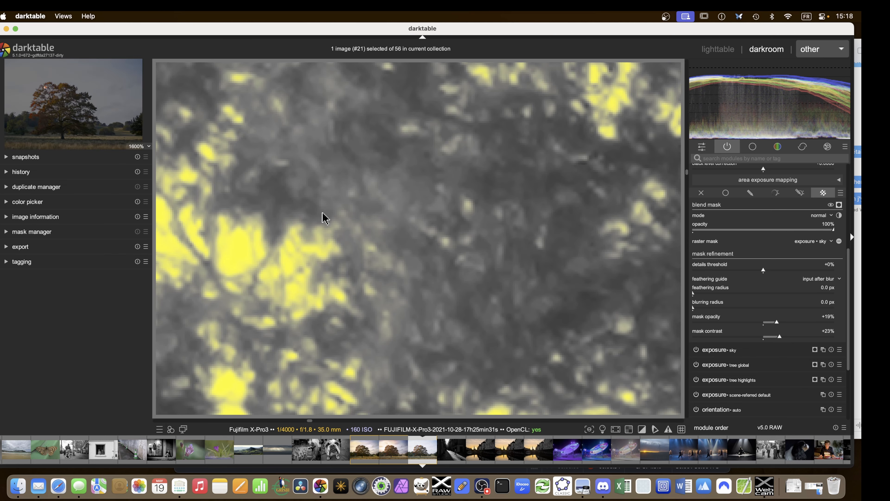
drag(426, 275, 527, 280)
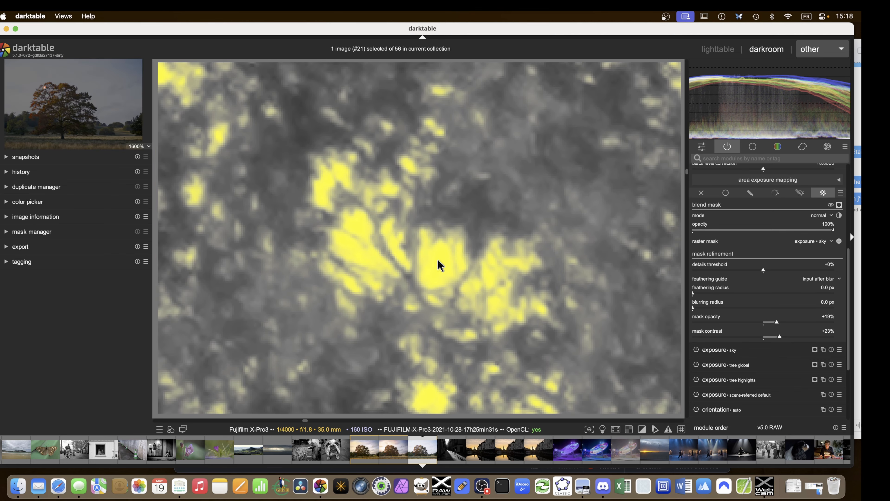
drag(440, 265, 512, 267)
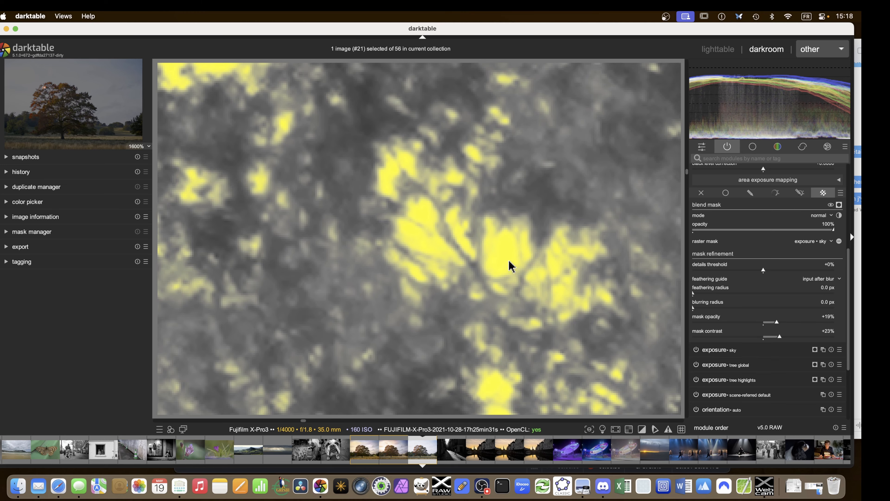
Reset the raster mask's contrast to 0%, set its opacity to +8% at full-image view, and hide the mask overlay
click(764, 322)
click(790, 323)
click(771, 322)
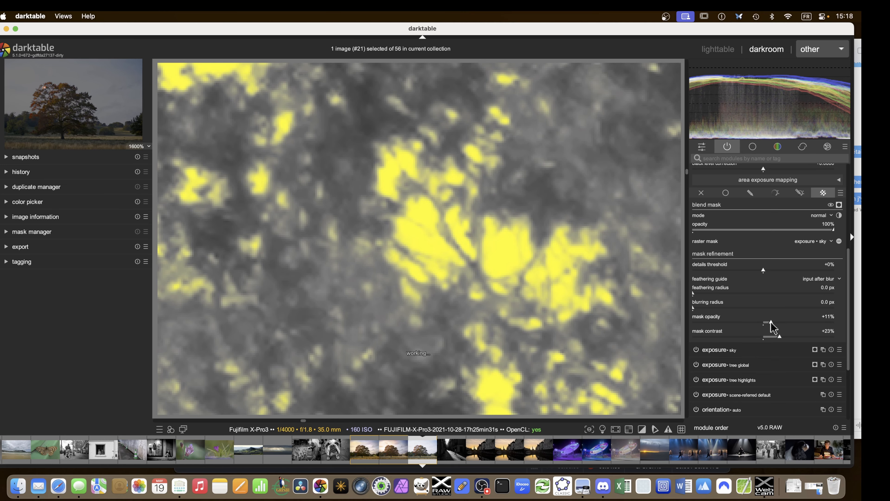
scroll(771, 323, up, 1)
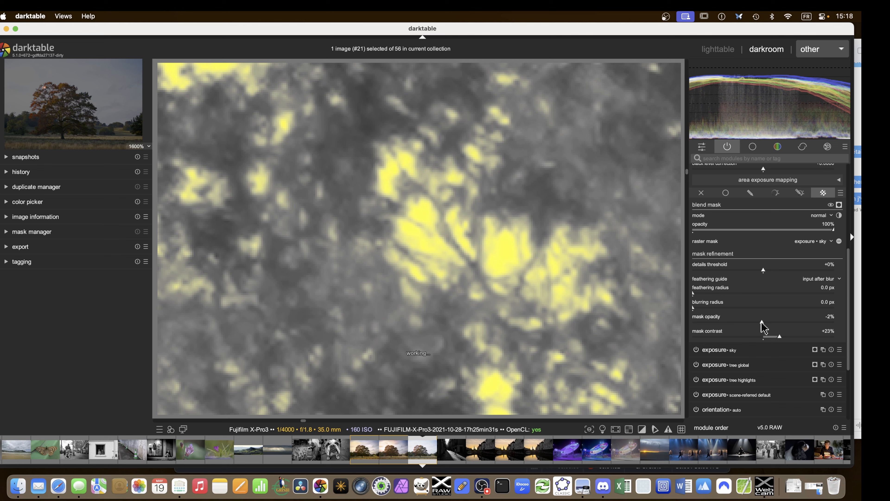
click(796, 336)
click(773, 336)
click(764, 338)
scroll(482, 289, down, 6)
scroll(483, 293, down, 2)
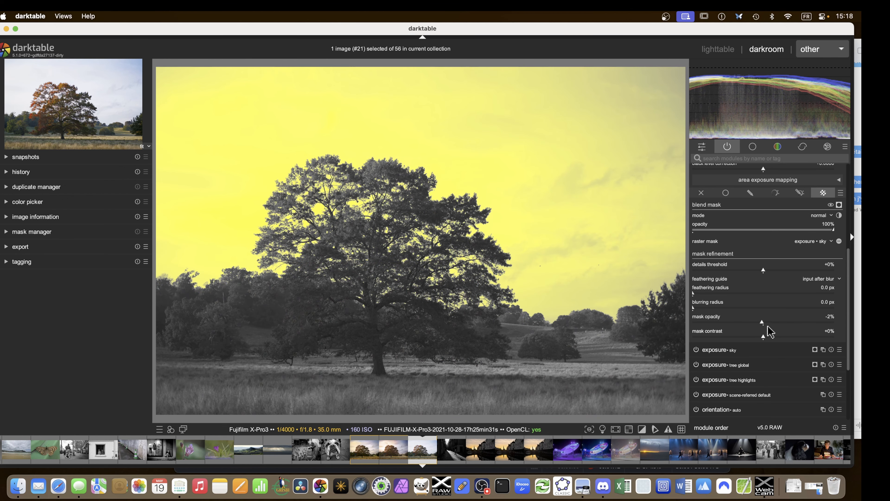
click(764, 322)
drag(765, 322, 769, 321)
scroll(772, 281, down, 1)
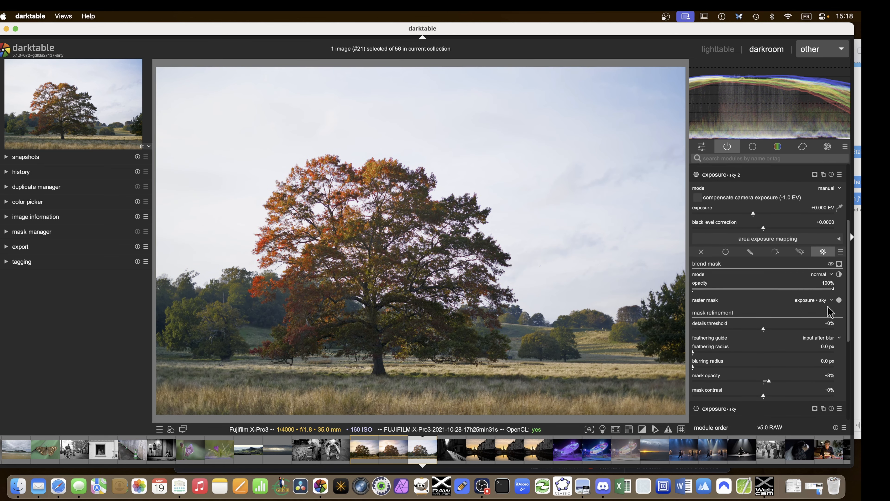
Switch the sky 2 blend mode to multiply and set mask opacity to +28% and mask contrast to +2%
click(821, 275)
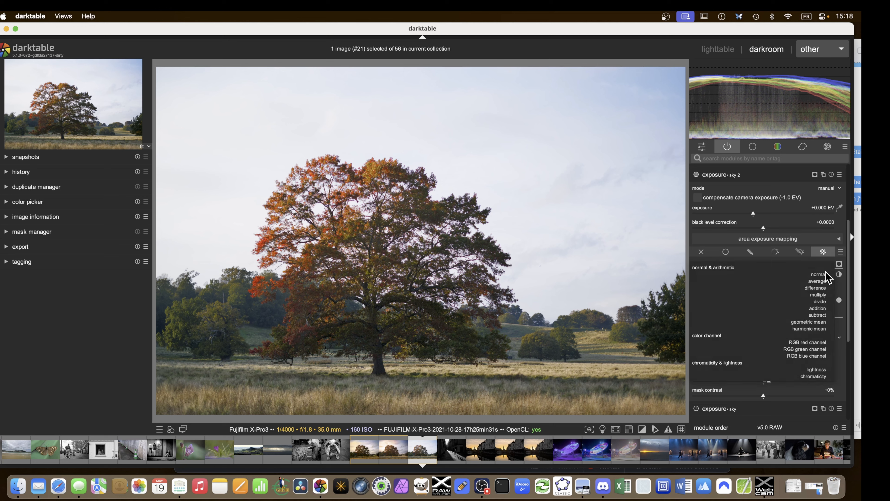
click(820, 296)
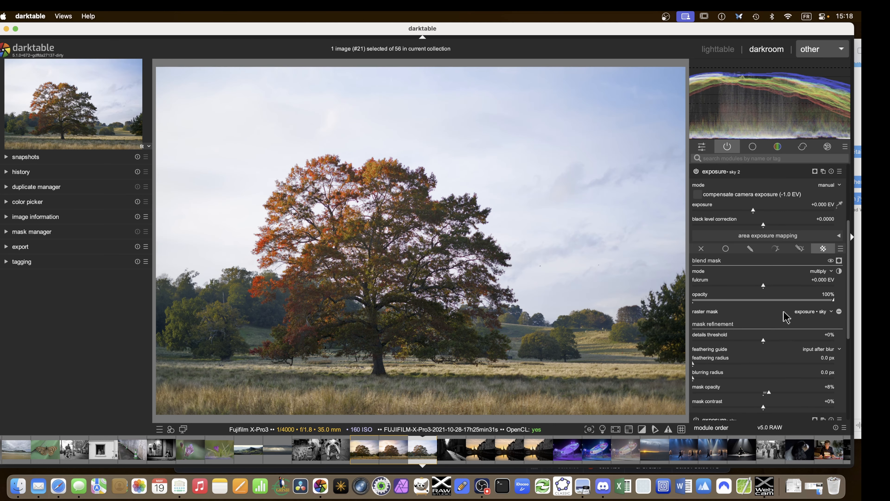
scroll(758, 348, down, 5)
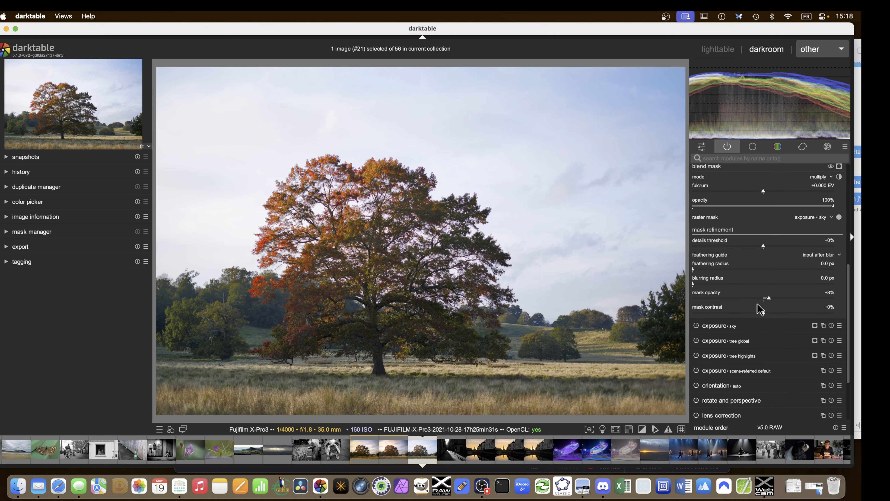
scroll(760, 309, up, 1)
click(789, 333)
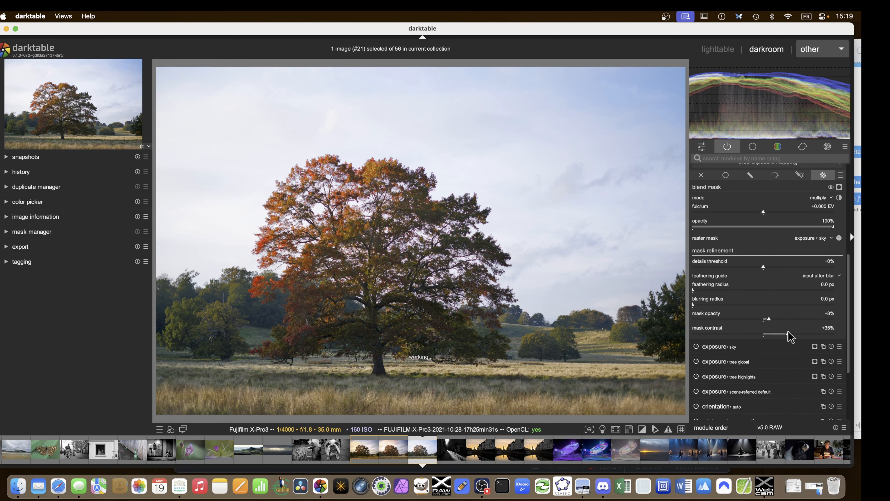
mouse_move(788, 335)
mouse_down()
mouse_move(765, 334)
mouse_move(795, 319)
mouse_move(829, 321)
mouse_move(785, 321)
mouse_up()
Try a blend fulcrum of +1.371 EV with exposure at -1.748 EV, comparing the sky with the module off and on
drag(762, 212, 735, 214)
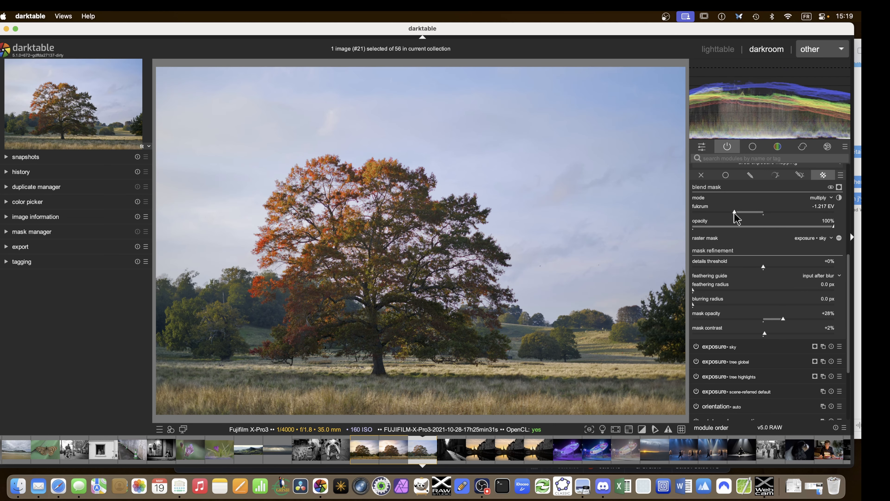
drag(735, 214, 796, 224)
scroll(755, 268, up, 3)
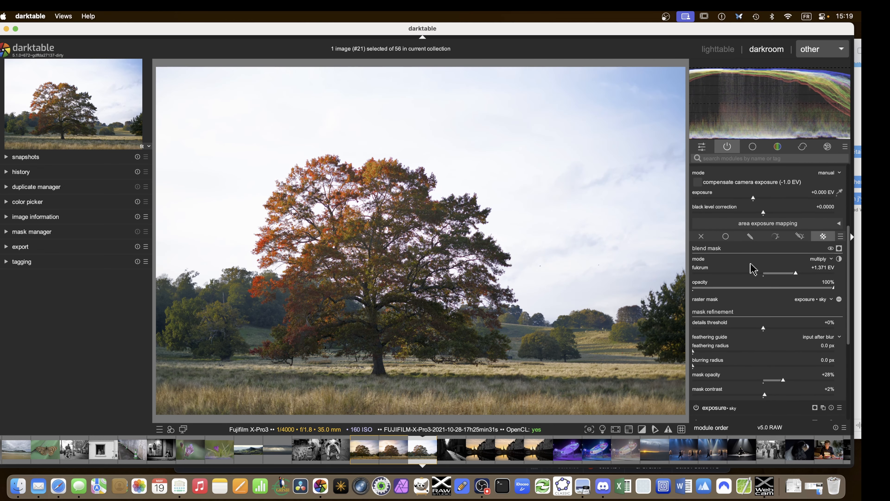
scroll(724, 211, up, 3)
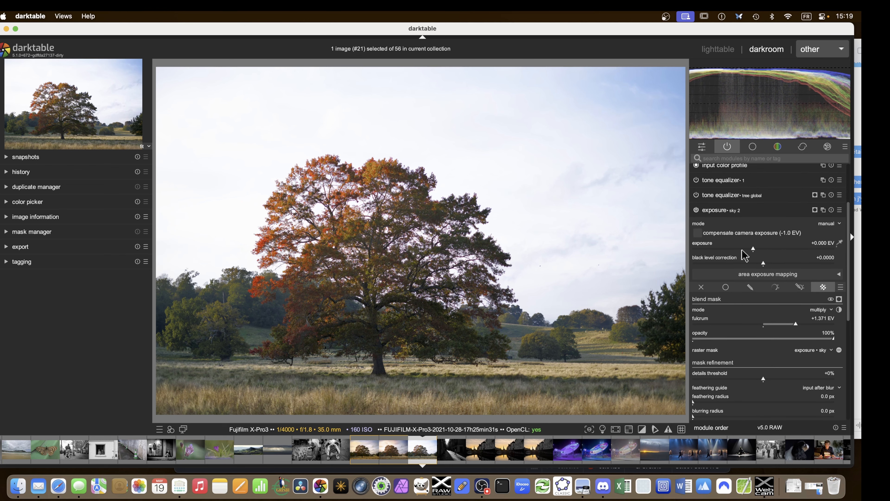
click(726, 250)
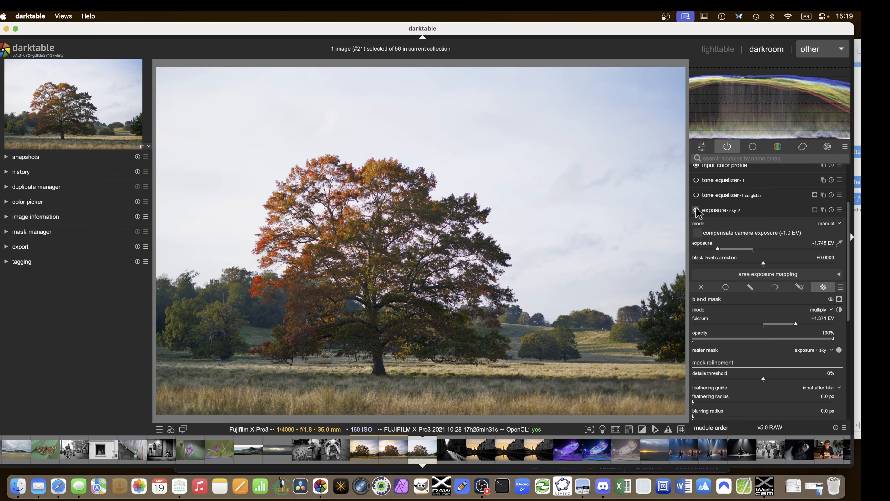
click(696, 208)
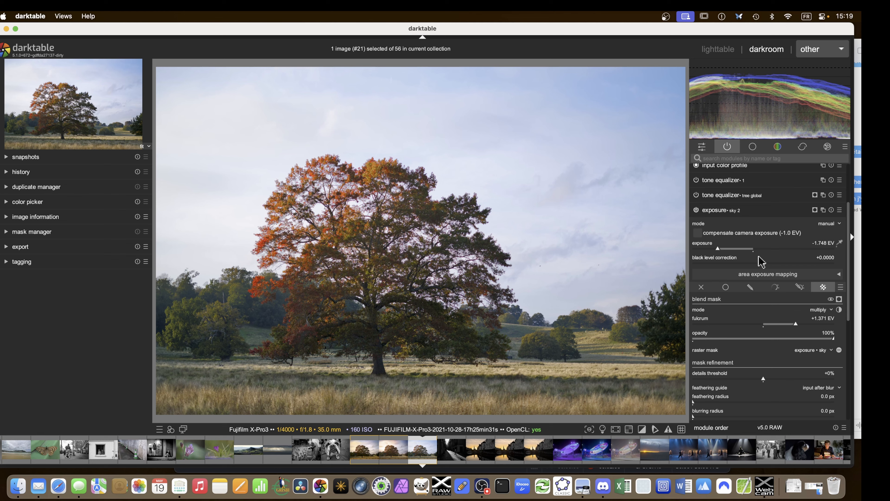
Refine the sky 2 raster mask with +8% mask opacity and -6% mask contrast
scroll(757, 259, down, 5)
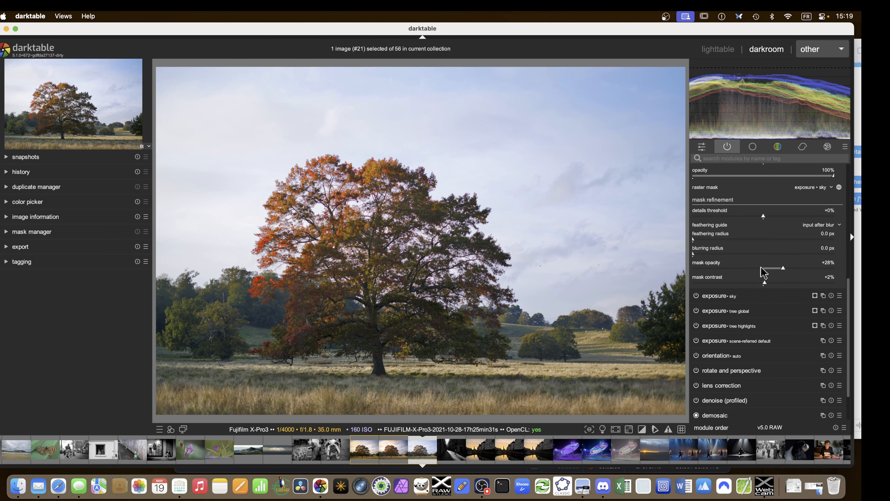
click(764, 269)
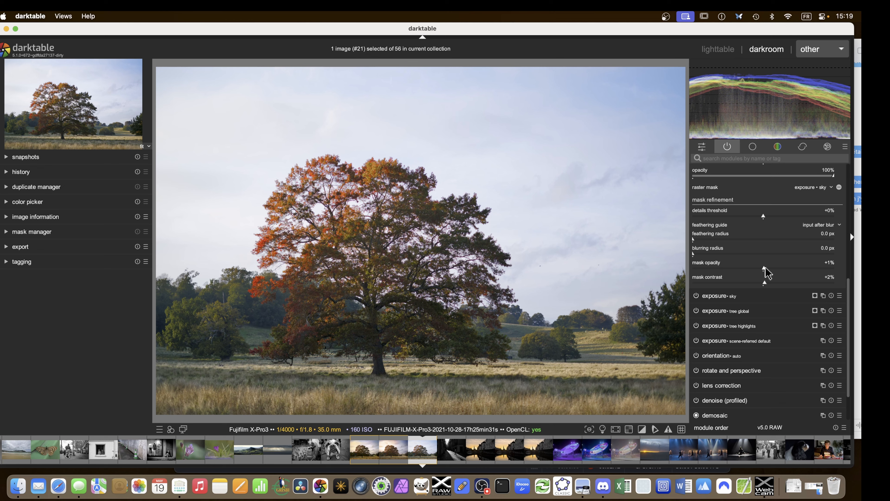
drag(765, 269, 769, 268)
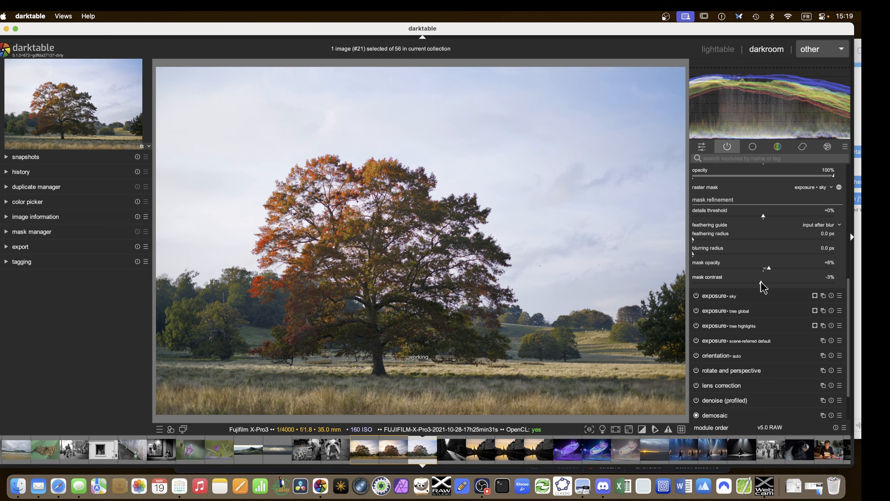
drag(758, 283, 757, 283)
Set the sky 2 blend fulcrum to +1.256 EV and exposure to -2.016 EV, and switch the module off for comparison
scroll(743, 266, up, 4)
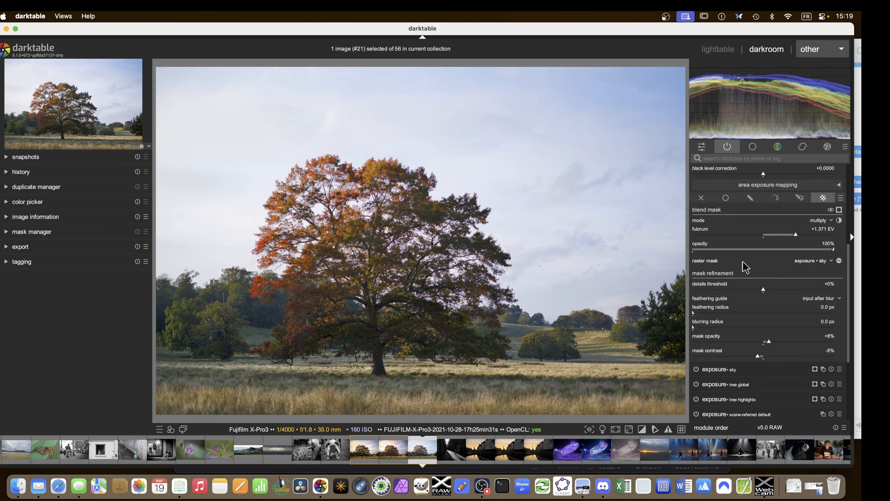
mouse_move(791, 236)
mouse_down()
mouse_move(773, 236)
mouse_move(817, 241)
mouse_move(787, 242)
mouse_move(796, 241)
mouse_up()
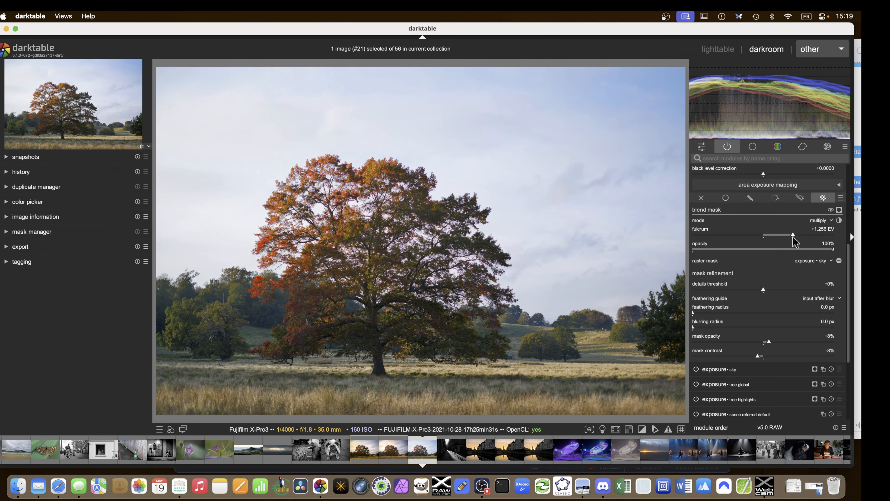
scroll(771, 258, up, 5)
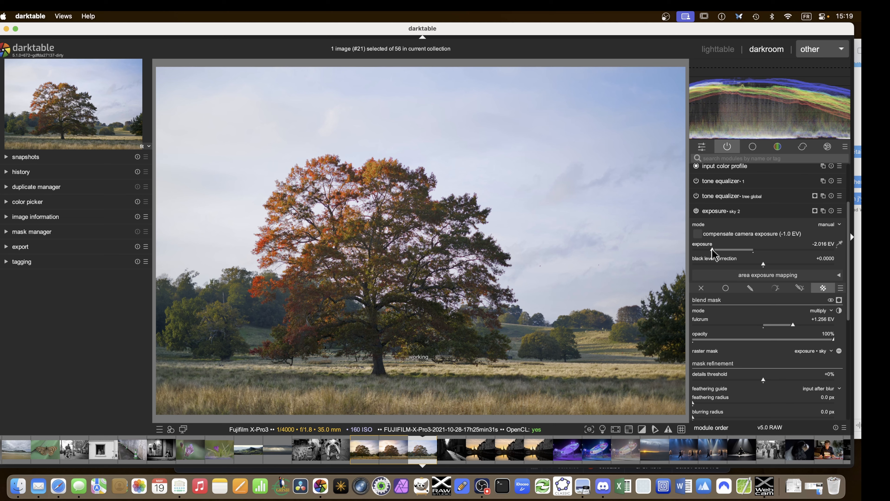
click(697, 211)
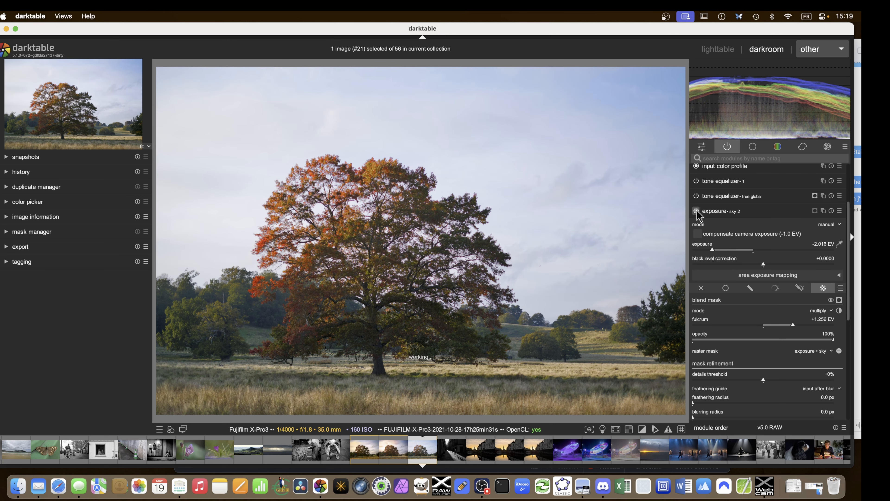
Switch the sky 2 exposure back on and create a new tone equalizer instance named sky
click(697, 211)
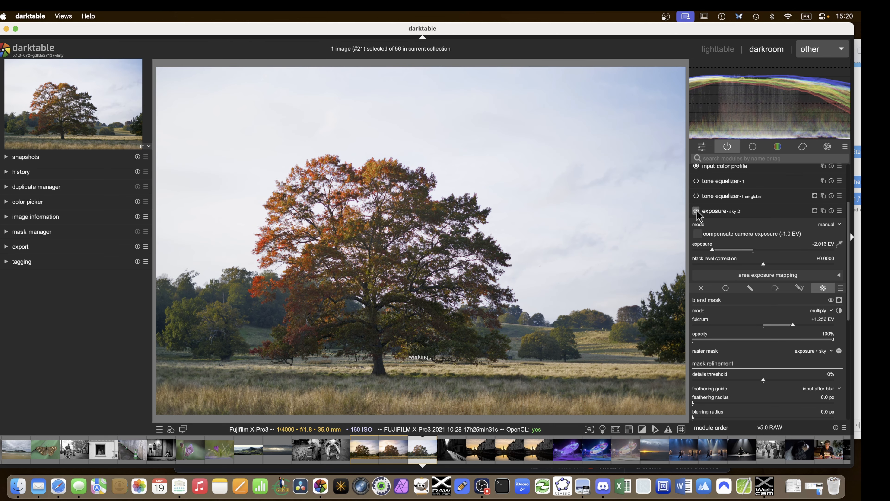
click(717, 212)
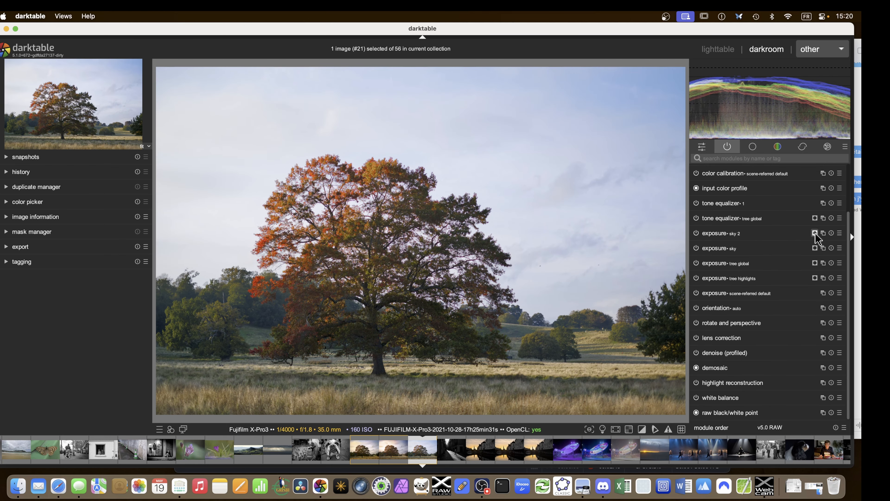
click(823, 203)
double_click(757, 172)
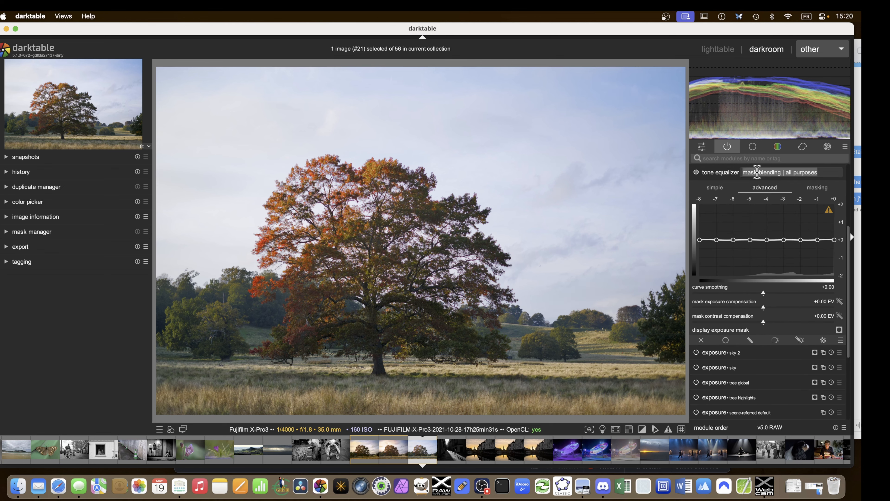
text(sky)
key(Return)
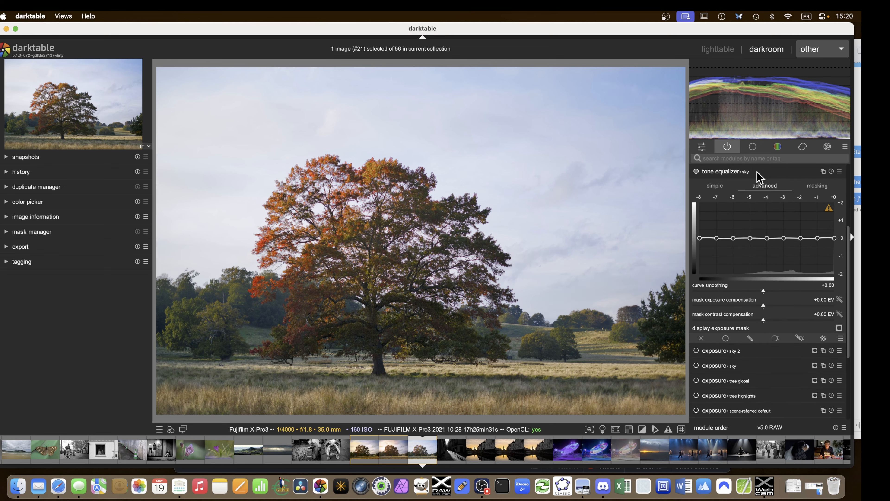
Mask the sky tone equalizer with the exposure sky raster mask and auto-adjust its mask exposure compensation
click(823, 338)
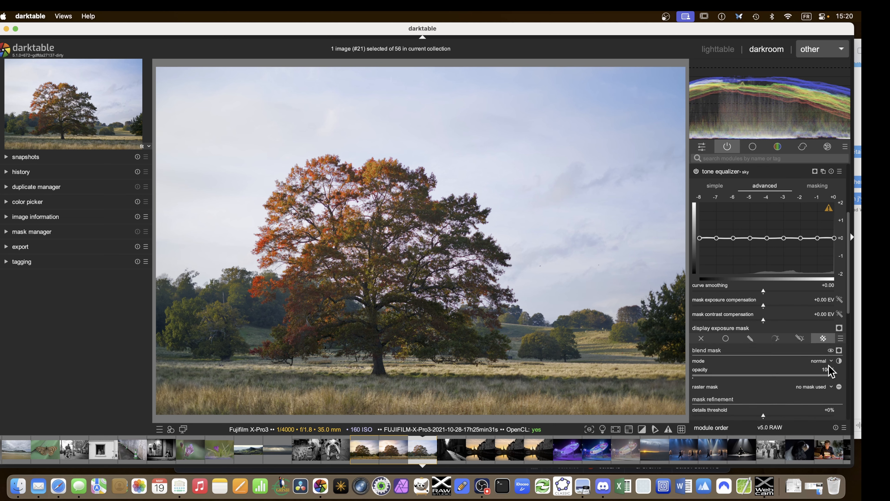
click(821, 387)
click(818, 415)
click(839, 300)
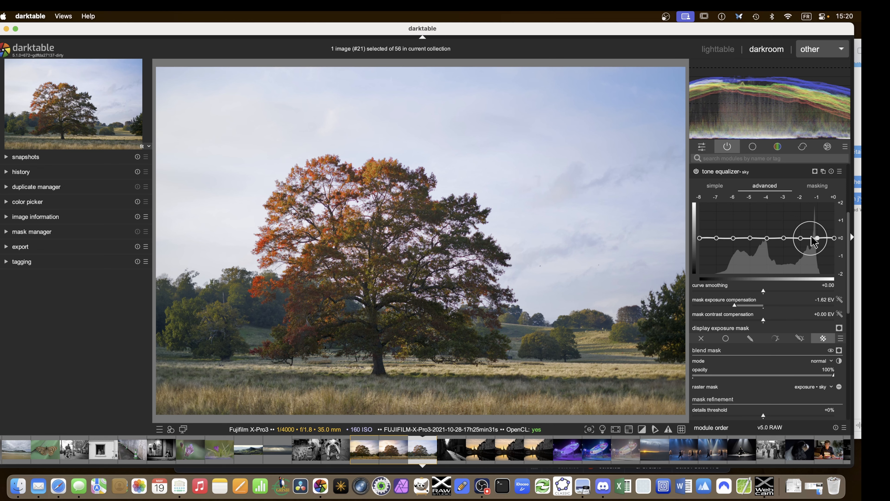
Lower the sky tone curve to about -0.7 EV around -3 and -2, raise -1 and 0 to about +0.5 EV, and compare off and on
mouse_move(811, 237)
mouse_down()
mouse_move(817, 229)
mouse_move(835, 243)
mouse_move(802, 233)
mouse_move(806, 252)
mouse_move(821, 230)
mouse_move(801, 246)
mouse_move(818, 230)
mouse_move(808, 253)
mouse_move(824, 229)
mouse_up()
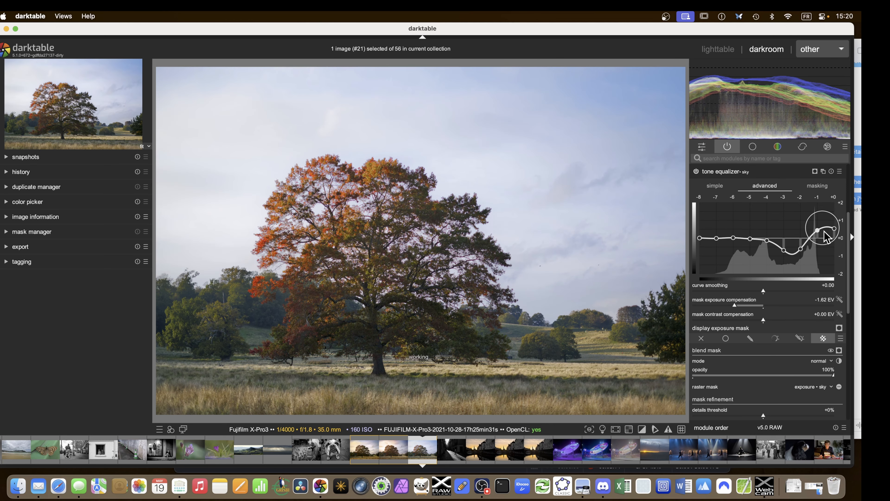
click(697, 171)
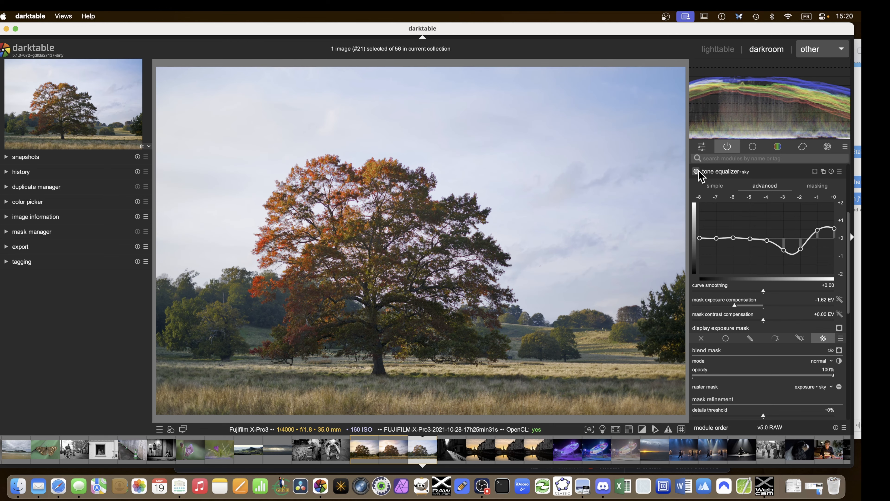
click(697, 171)
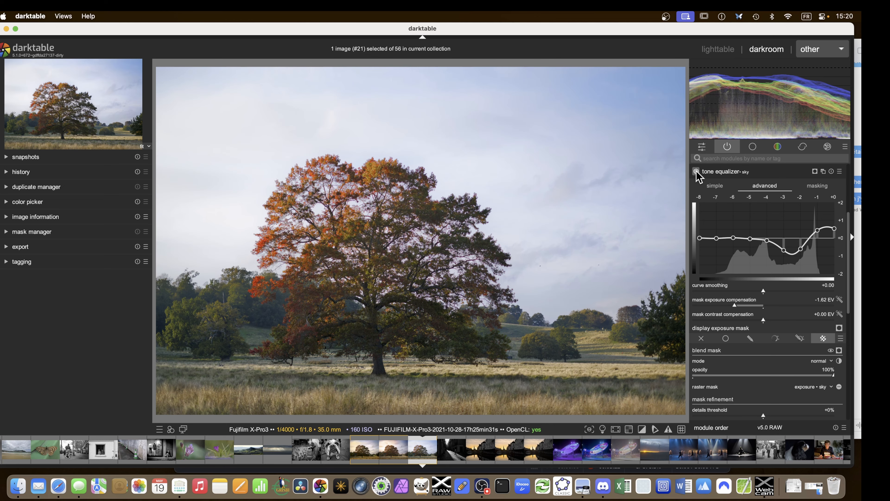
click(696, 171)
click(697, 171)
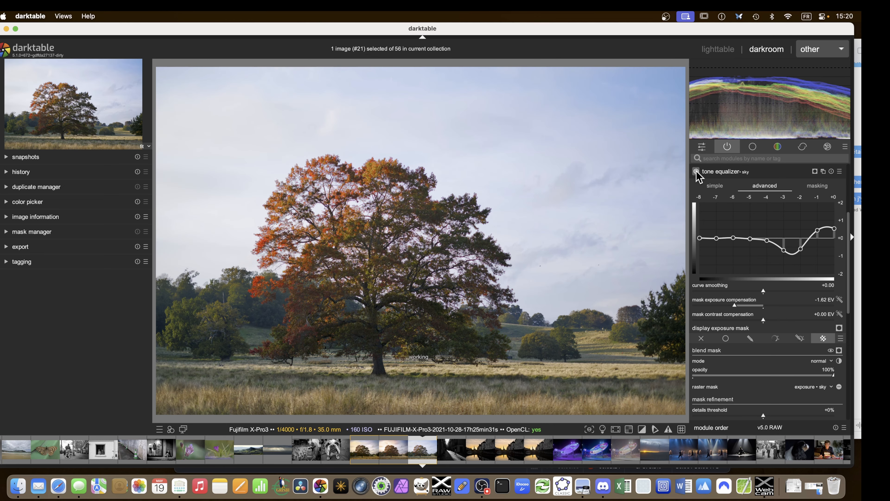
click(696, 171)
click(696, 171)
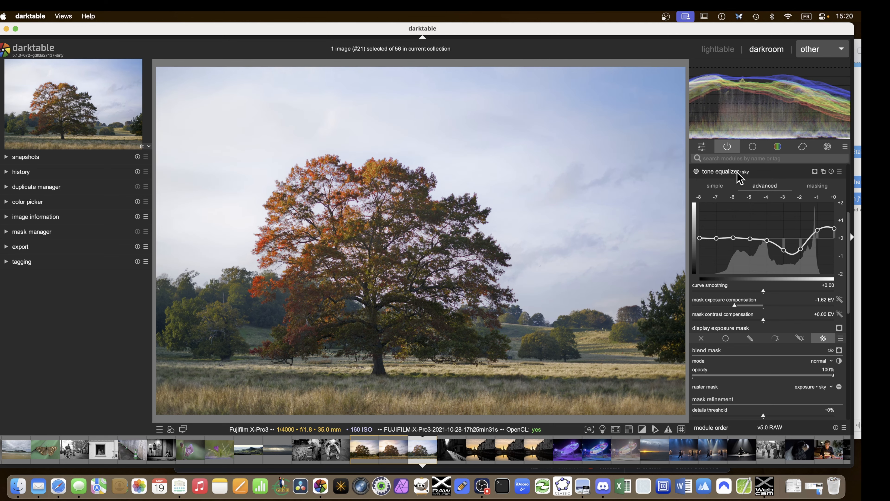
click(714, 171)
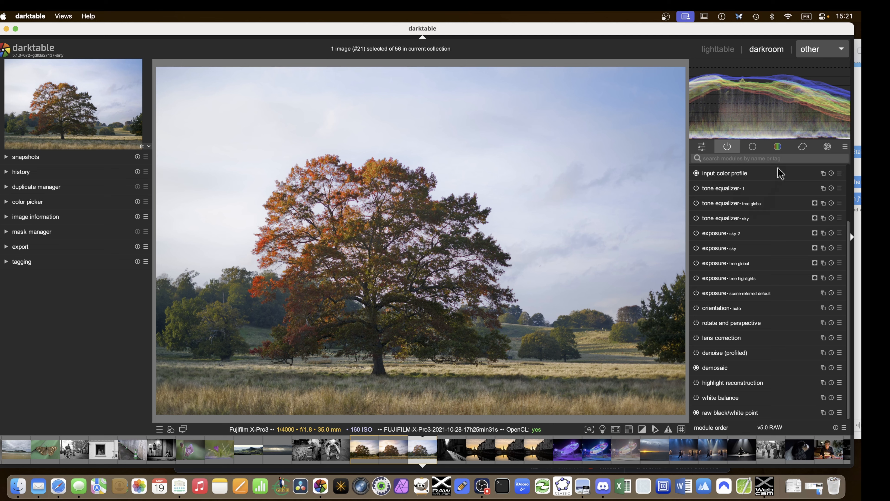
Rename the contrast equalizer instance as sky
click(752, 146)
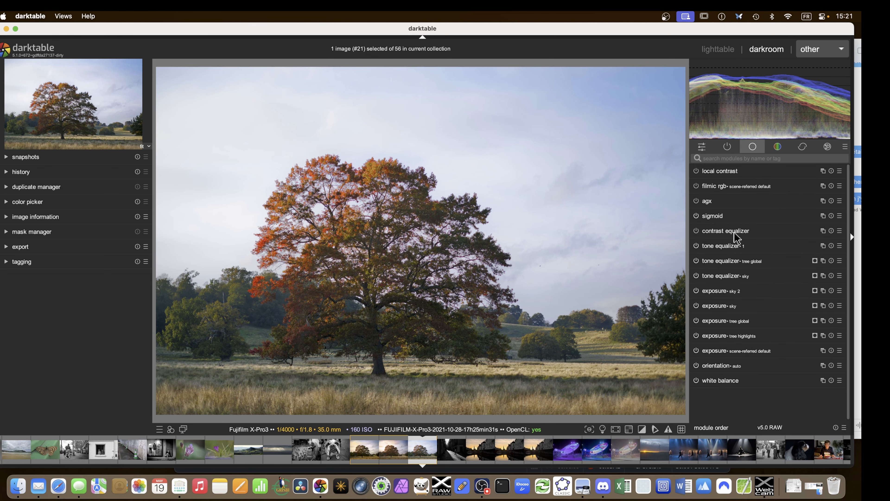
ctrl+click(755, 230)
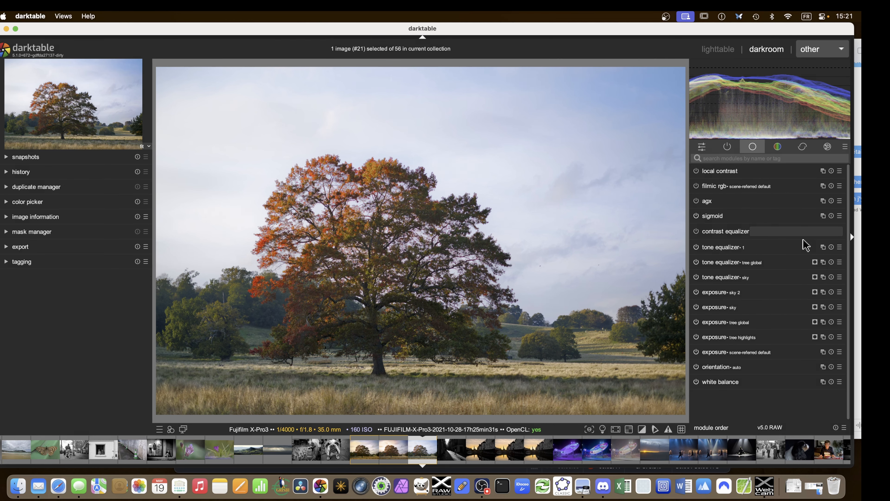
text(sky)
key(Return)
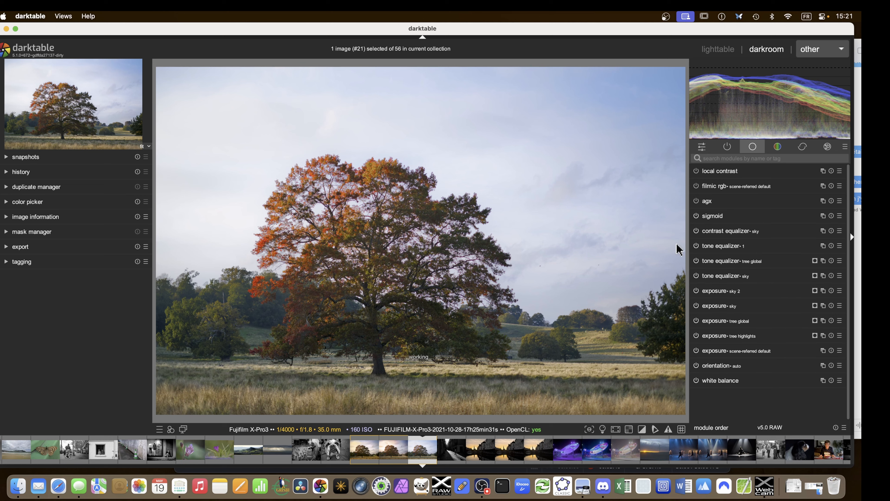
Boost the coarse detail contrast on the luma curve of the sky contrast equalizer
click(711, 231)
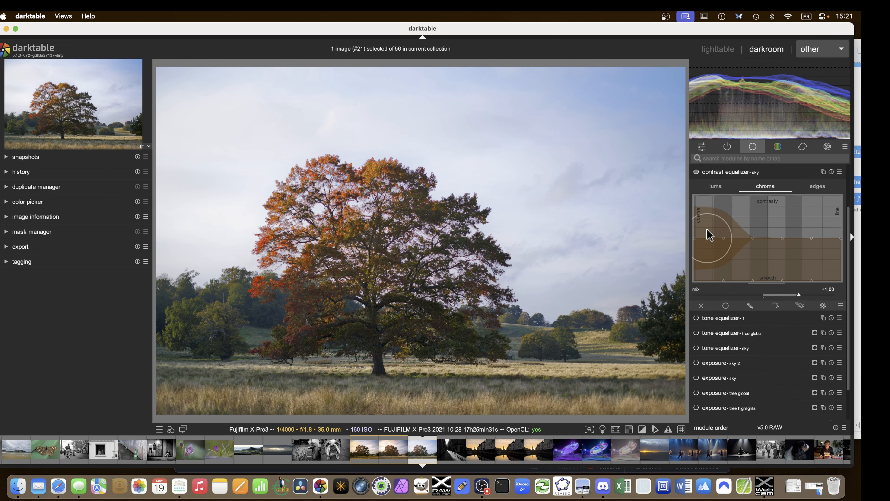
click(715, 187)
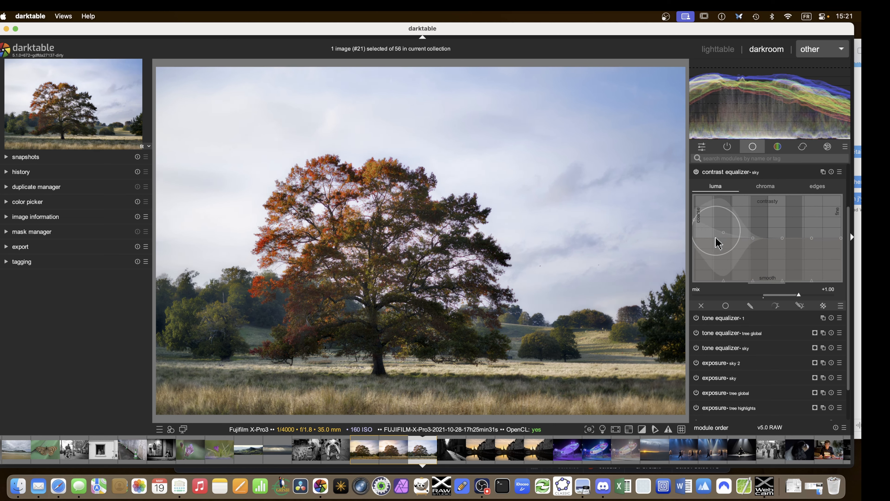
drag(729, 236, 694, 212)
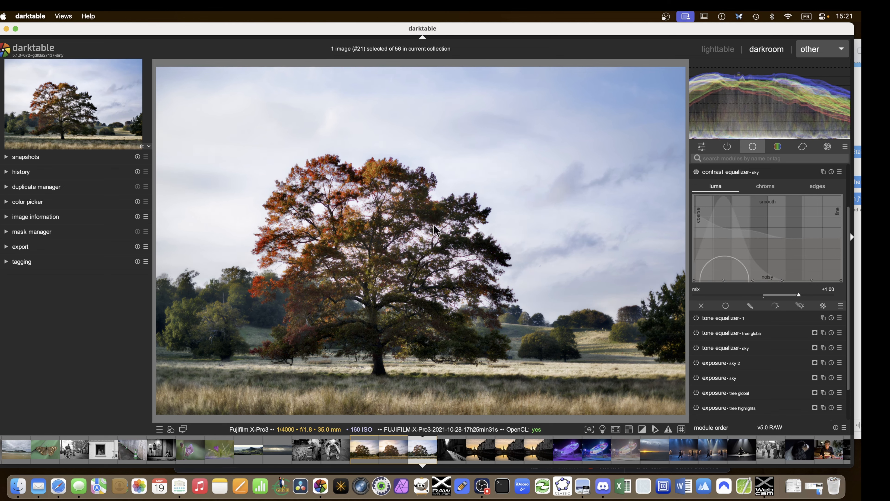
Enable raster masking on the sky contrast equalizer and open its list of available masks
click(822, 307)
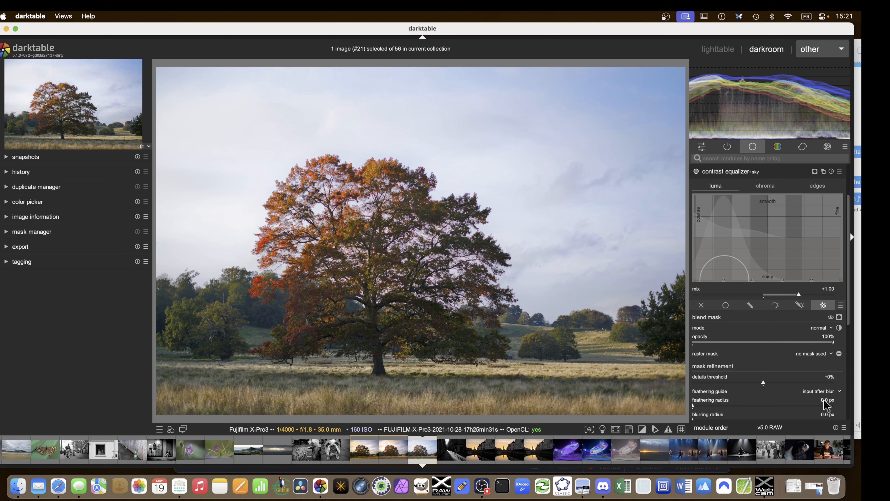
click(818, 355)
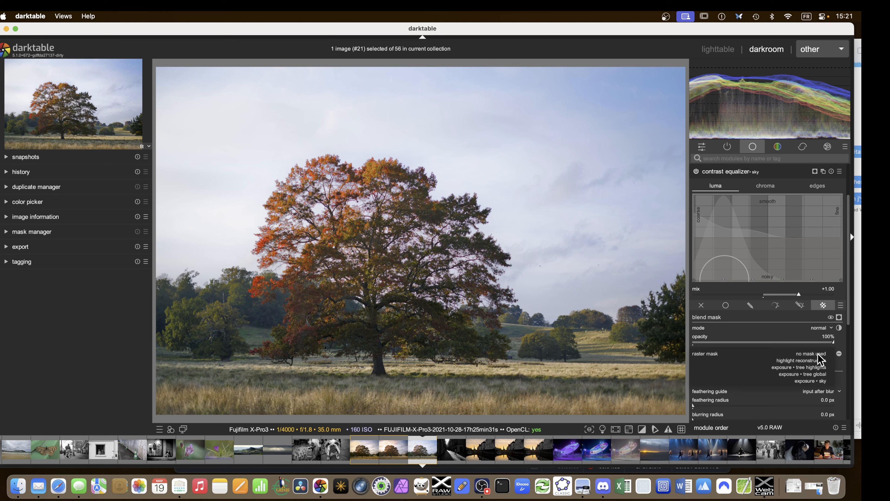
Apply the "exposure • sky" raster mask to the contrast equalizer's sky instance and collapse the module
click(817, 382)
scroll(781, 310, up, 3)
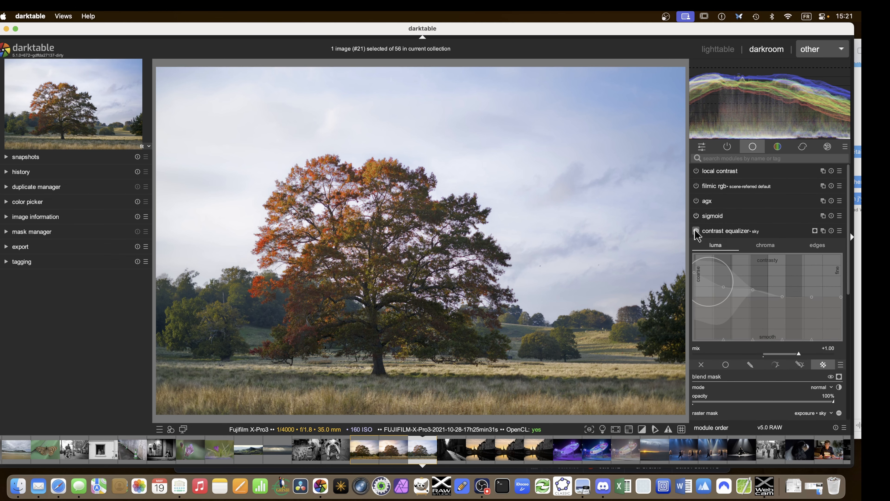
click(696, 231)
click(722, 233)
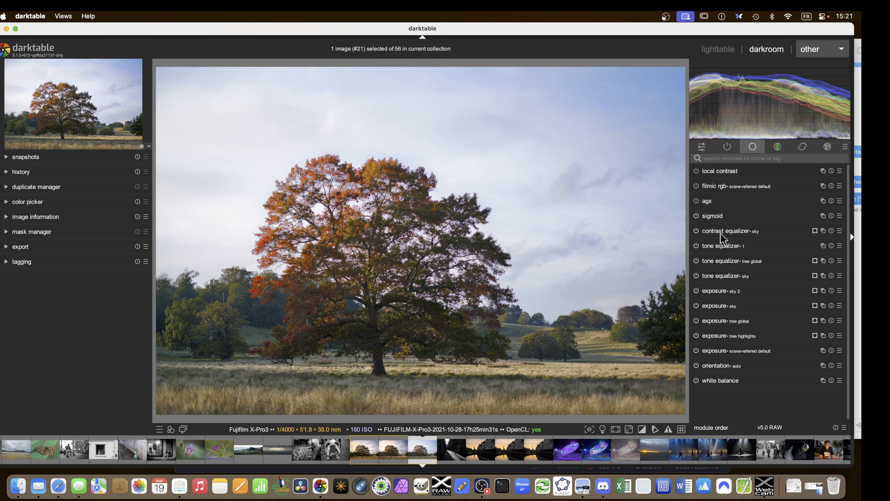
Create a new color equalizer instance and name it "sky"
click(778, 146)
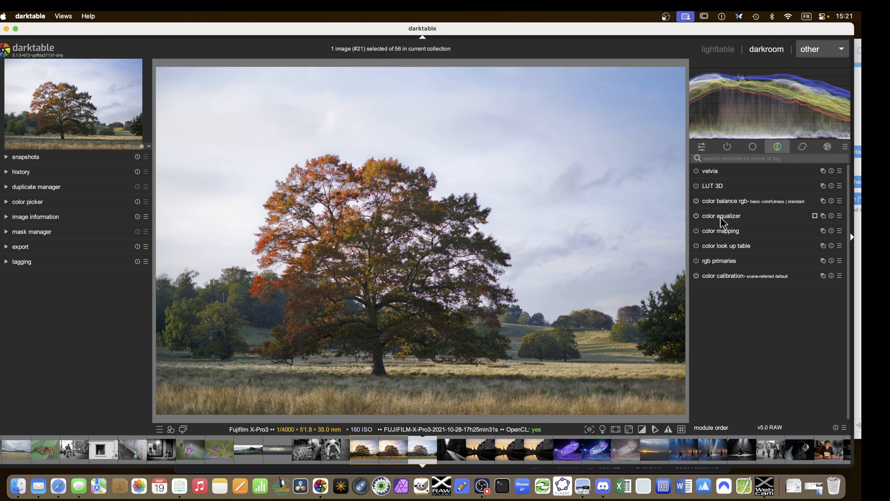
click(824, 217)
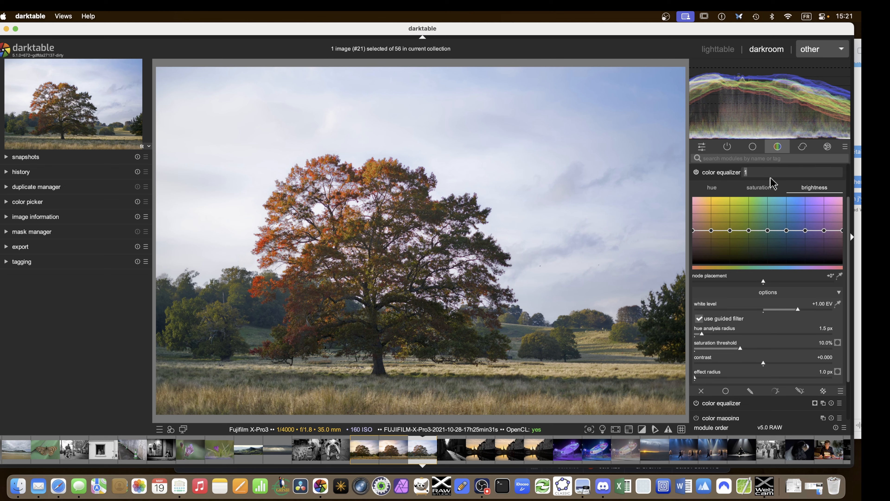
key(Return)
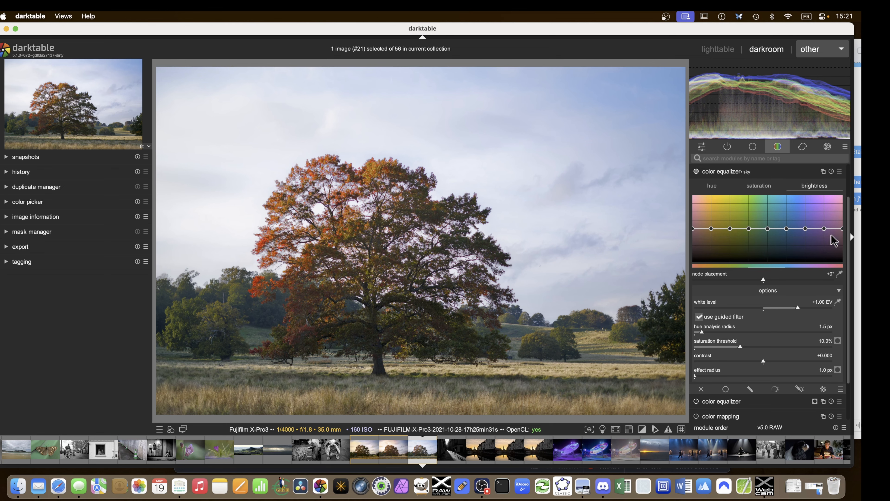
Raise the saturation of the blue and blue-violet nodes in the color equalizer's sky instance, comparing the photo with the module off and on
click(764, 182)
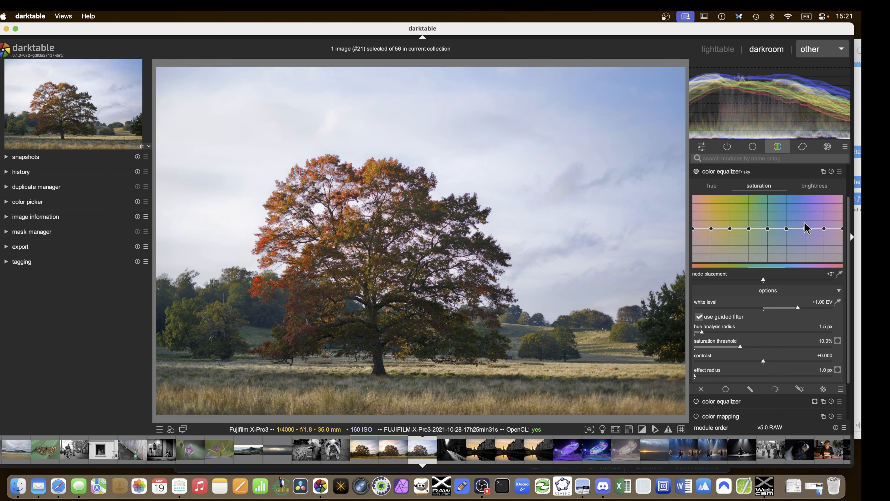
drag(805, 229, 825, 226)
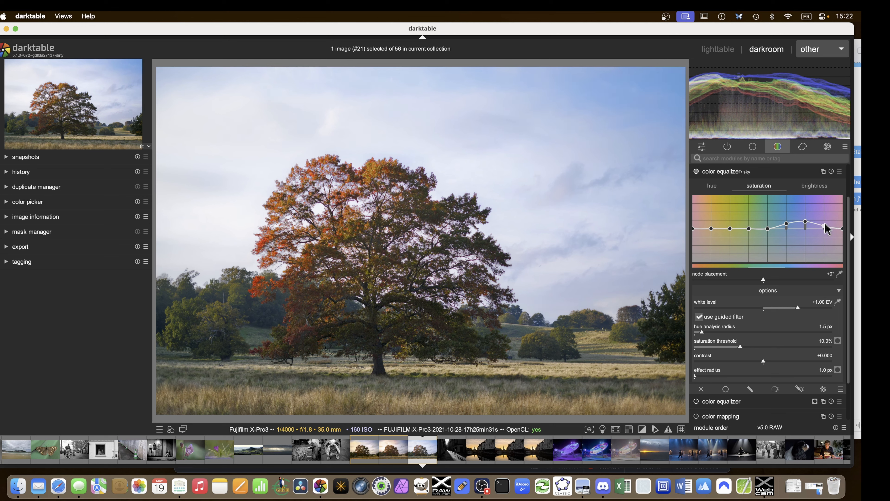
click(696, 171)
click(696, 170)
mouse_move(787, 223)
mouse_down()
mouse_move(805, 215)
mouse_move(808, 199)
mouse_move(806, 259)
mouse_move(805, 202)
mouse_move(803, 222)
mouse_up()
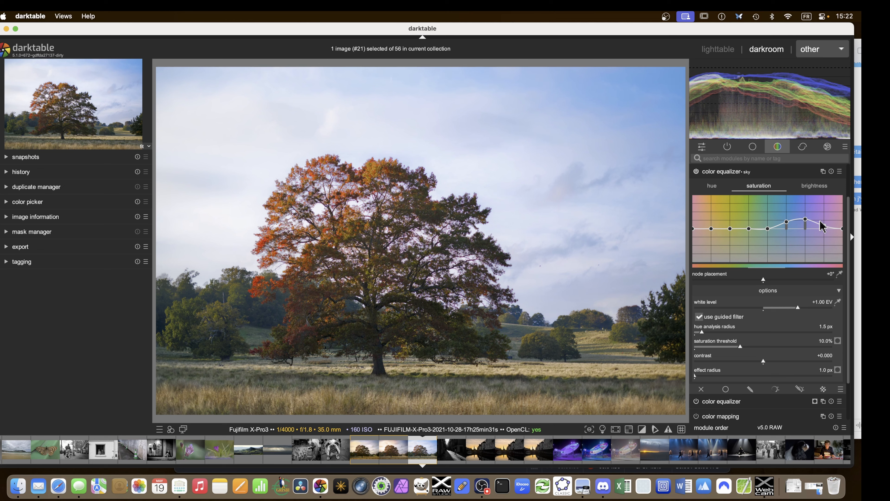
Adjust the brightness of the blue nodes in the color equalizer's sky instance and collapse the module
click(802, 185)
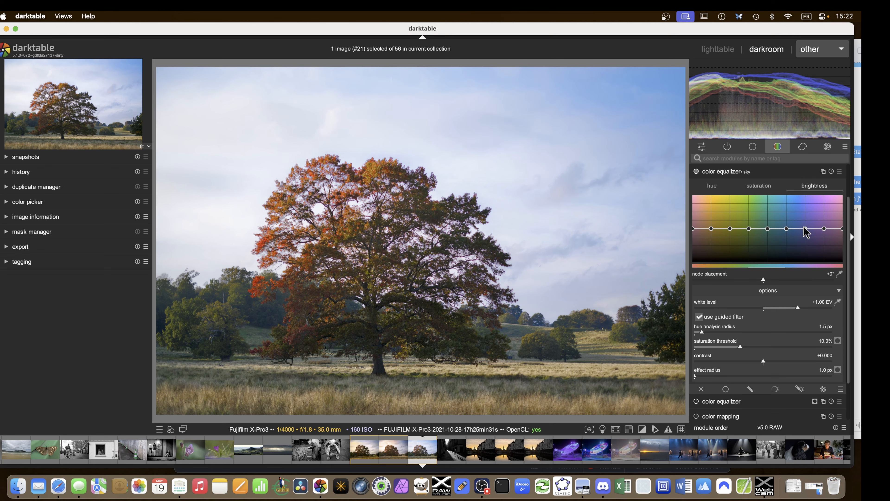
drag(805, 231, 787, 225)
click(755, 186)
click(721, 172)
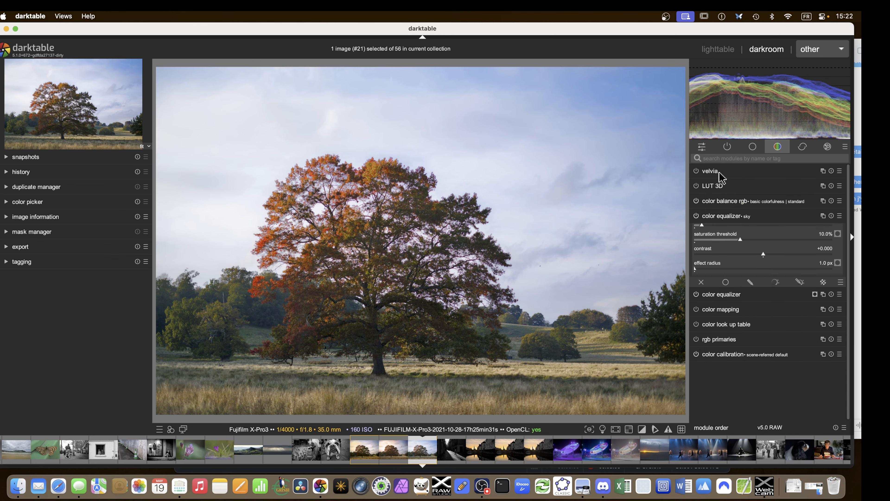
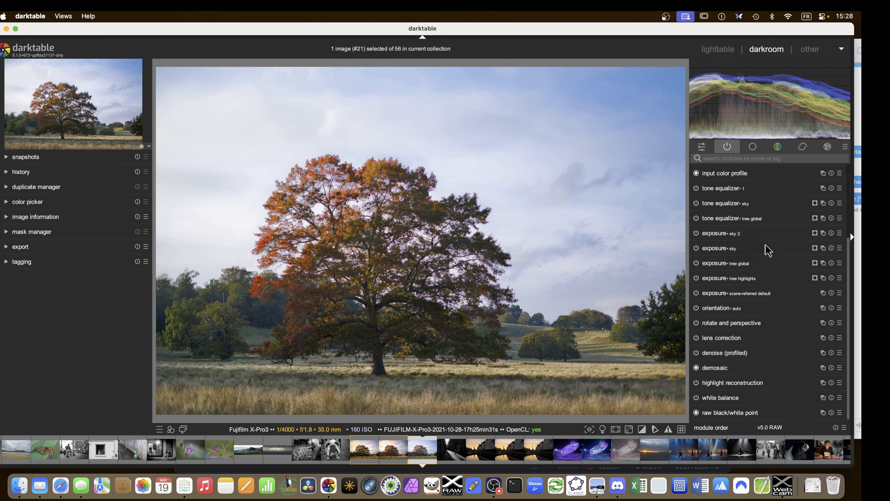
Duplicate the exposure module's sky instance and name the copy "sun"
click(823, 248)
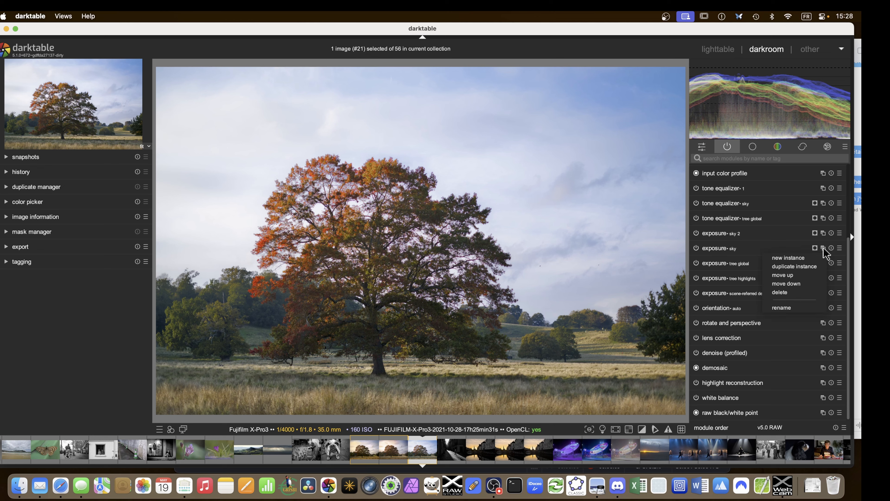
click(809, 266)
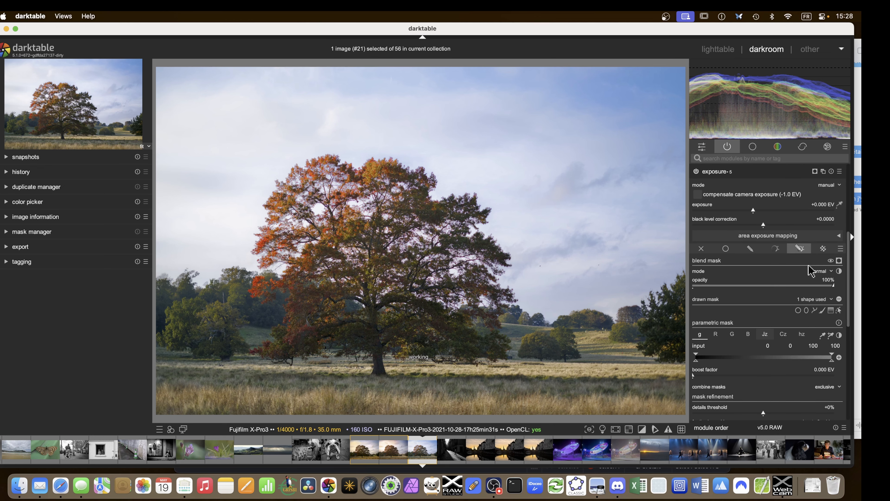
double_click(733, 172)
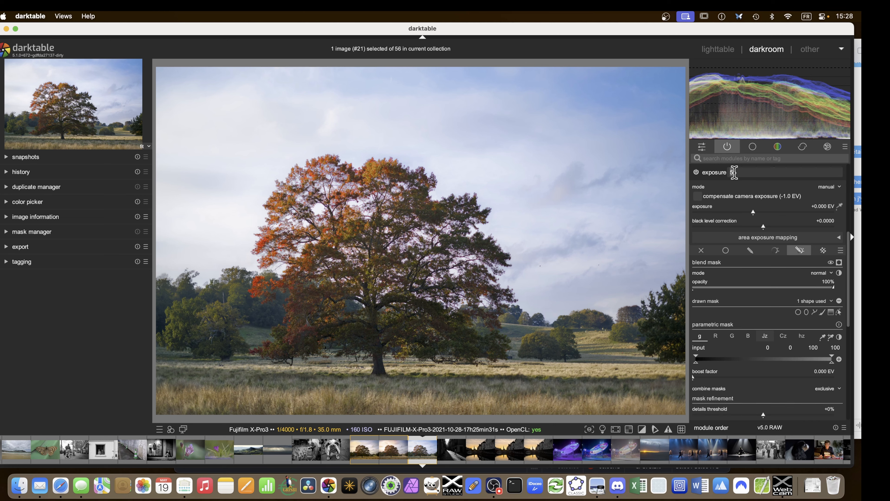
key(Return)
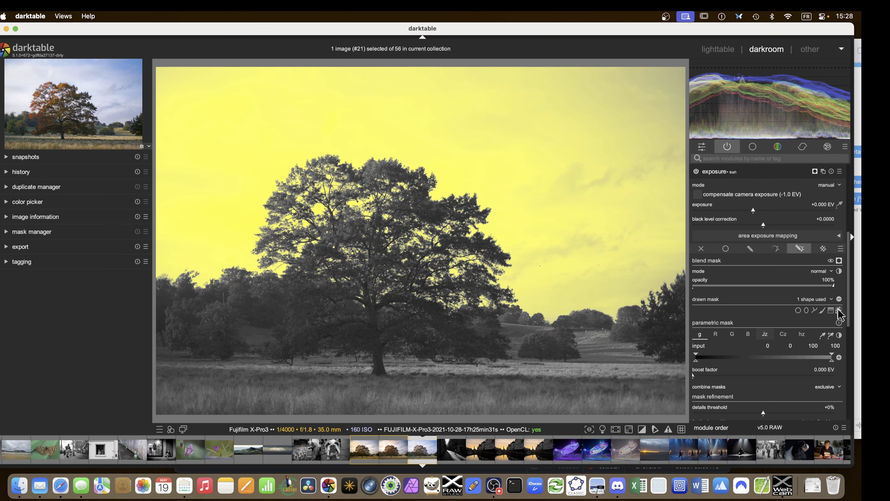
Replace the drawn mask of the exposure sun instance with an ellipse over the photo's upper-left sky and the tree crown's edge
click(831, 310)
click(806, 310)
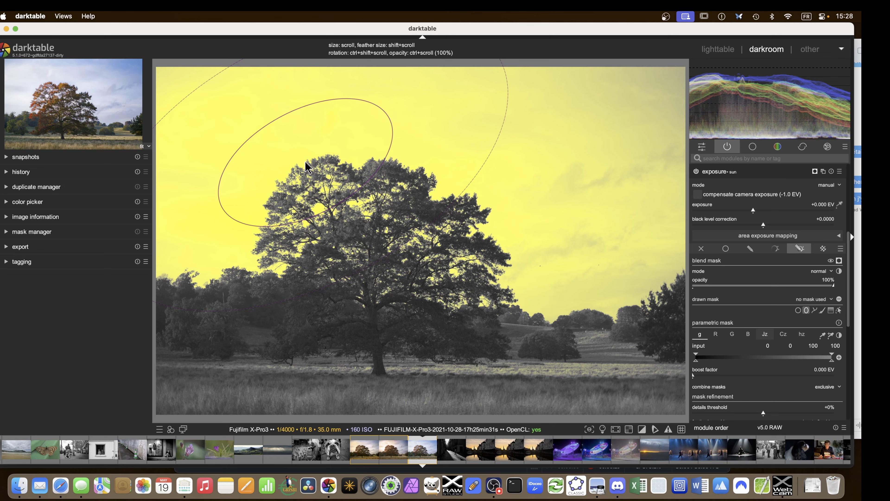
click(300, 173)
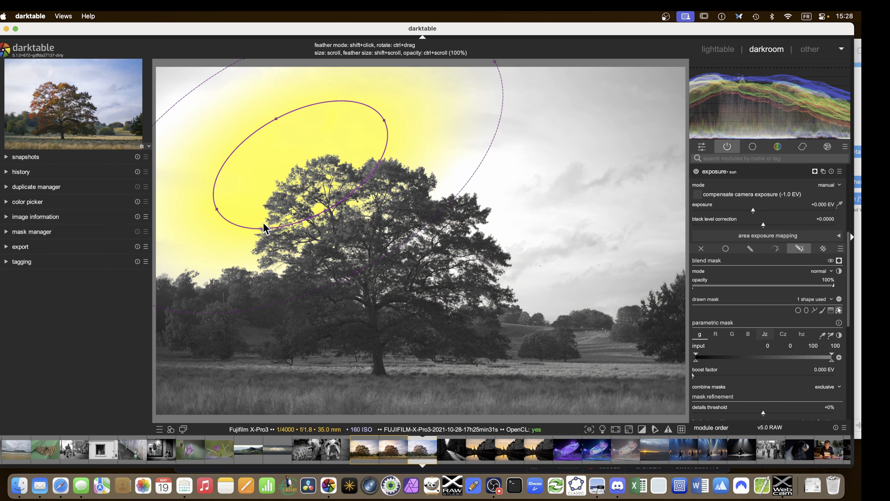
drag(275, 200, 272, 195)
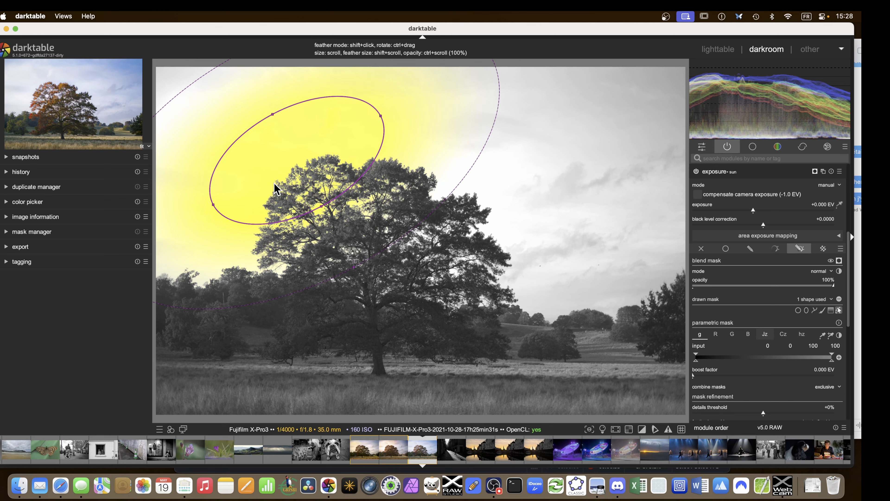
Enlarge the ellipse mask's feather size to more than 209%, so it extends across most of the sky
shift+scroll(275, 190, up, 5)
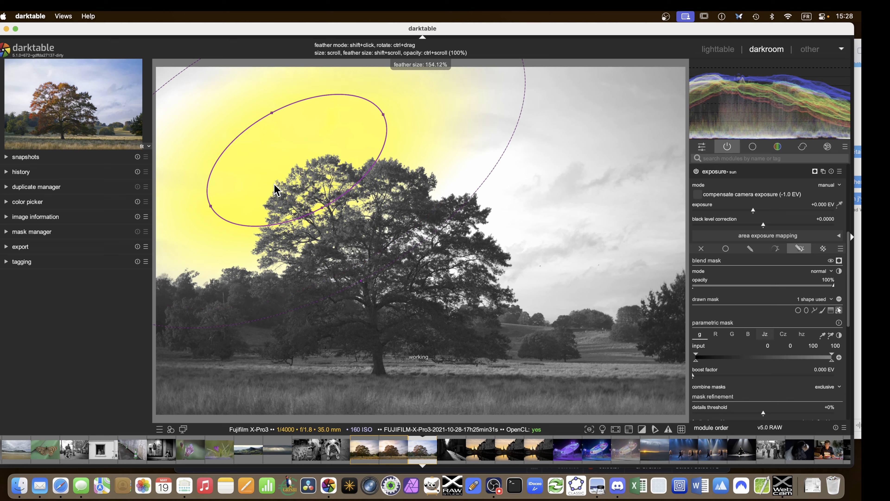
shift+scroll(276, 191, up, 4)
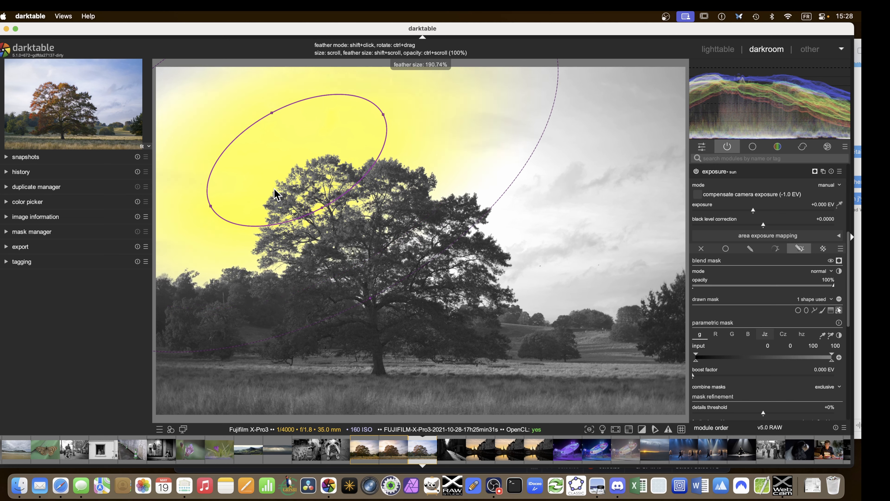
shift+scroll(275, 190, up, 2)
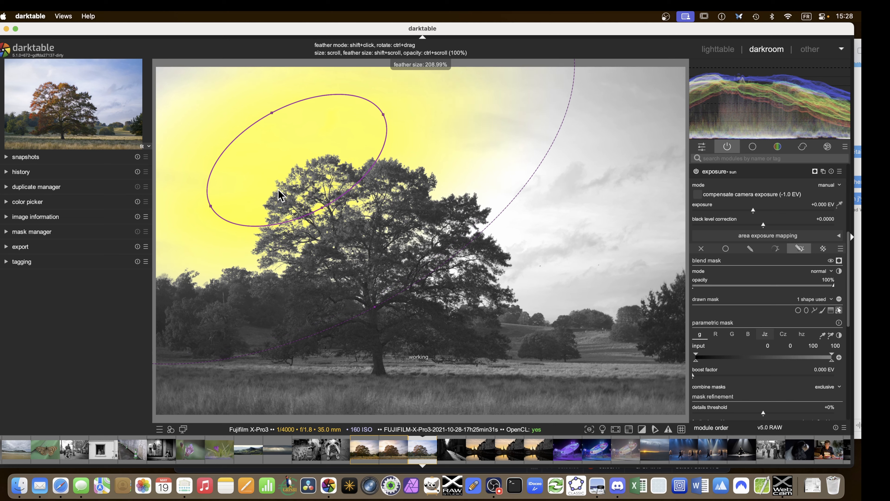
shift+scroll(278, 189, up, 4)
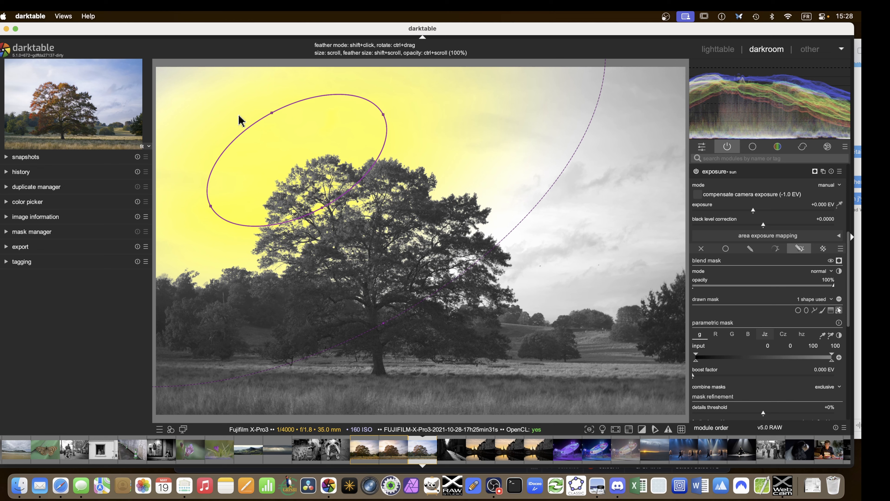
Hide the mask overlay and the ellipse outline of the exposure sun instance, and collapse the module
click(815, 171)
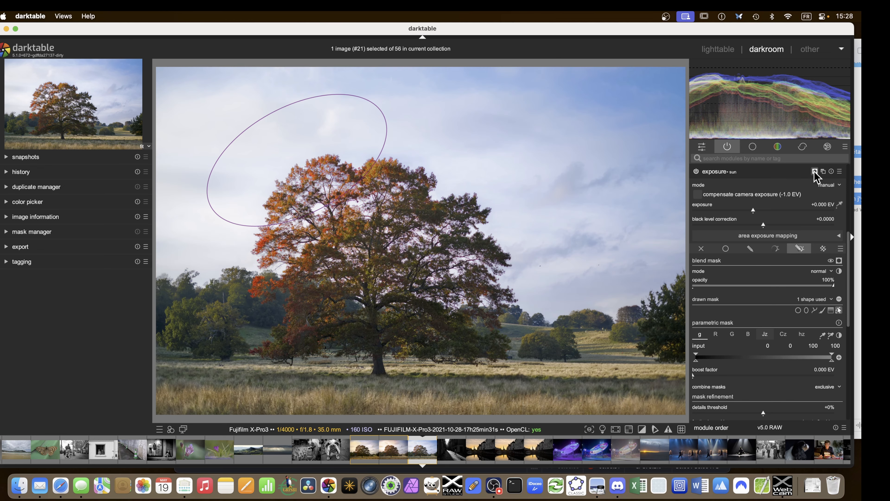
click(838, 311)
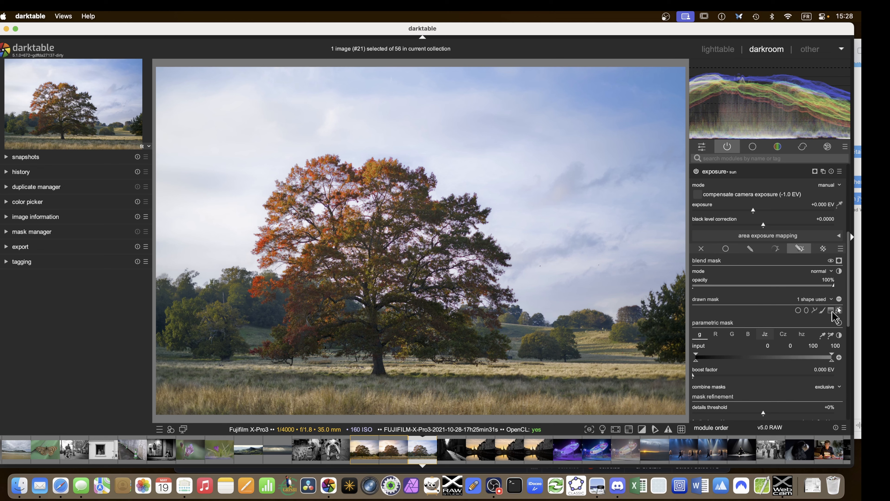
click(717, 173)
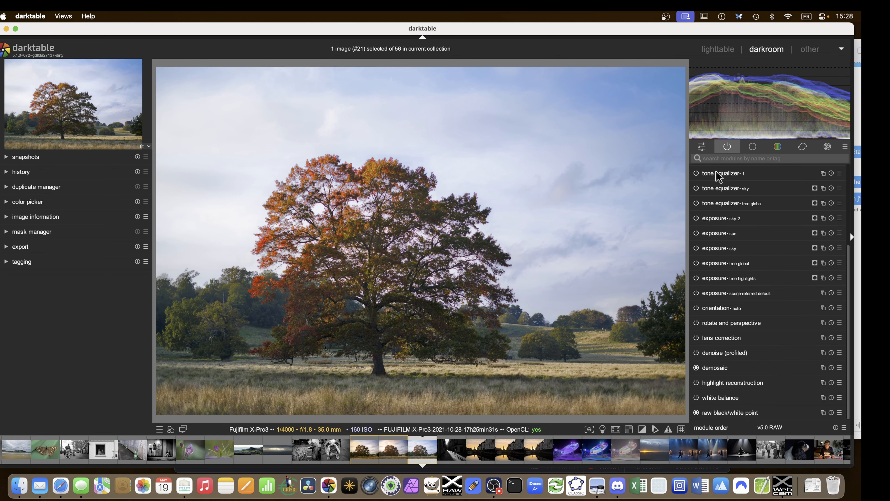
Create a new color calibration instance and name it "sun"
scroll(717, 233, up, 3)
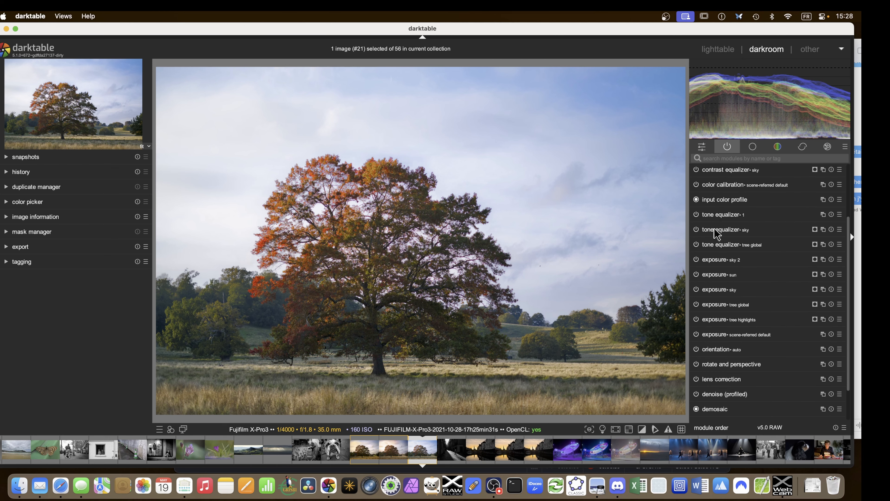
scroll(715, 234, up, 1)
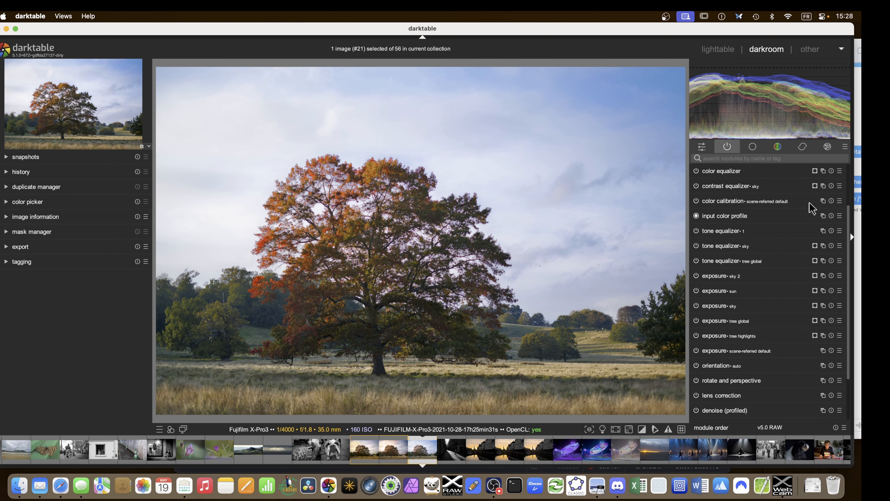
click(821, 201)
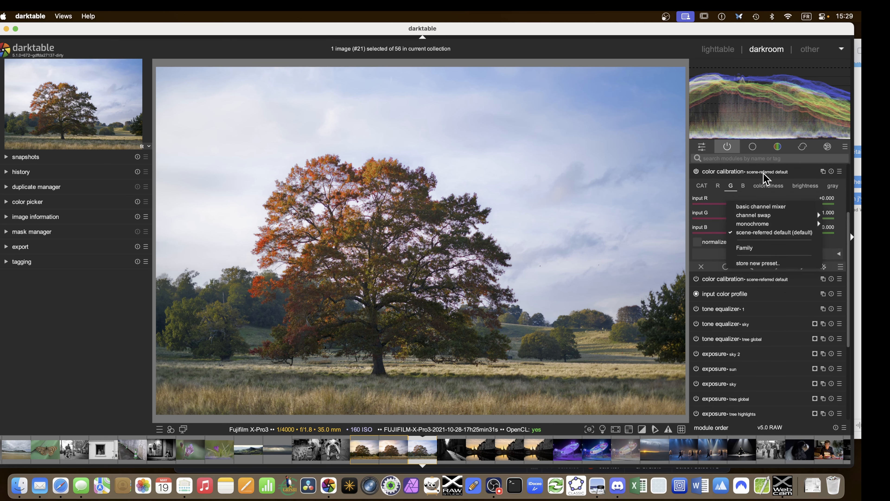
double_click(772, 173)
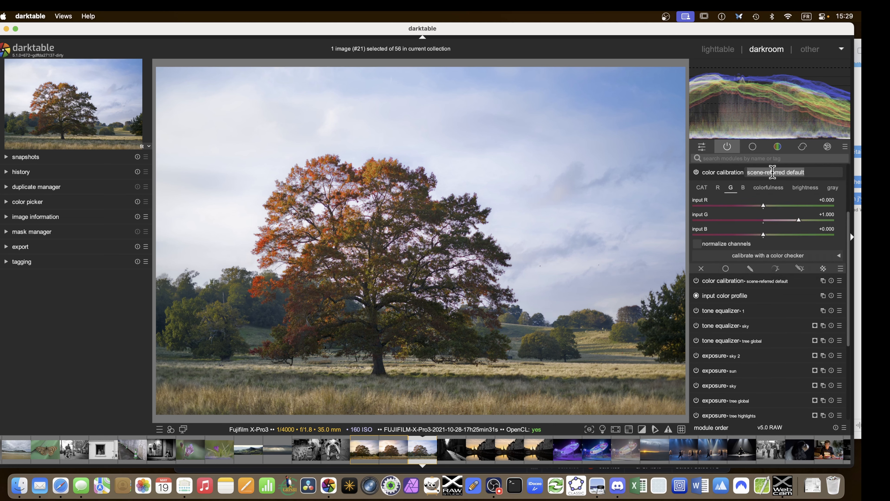
text(sun)
key(Return)
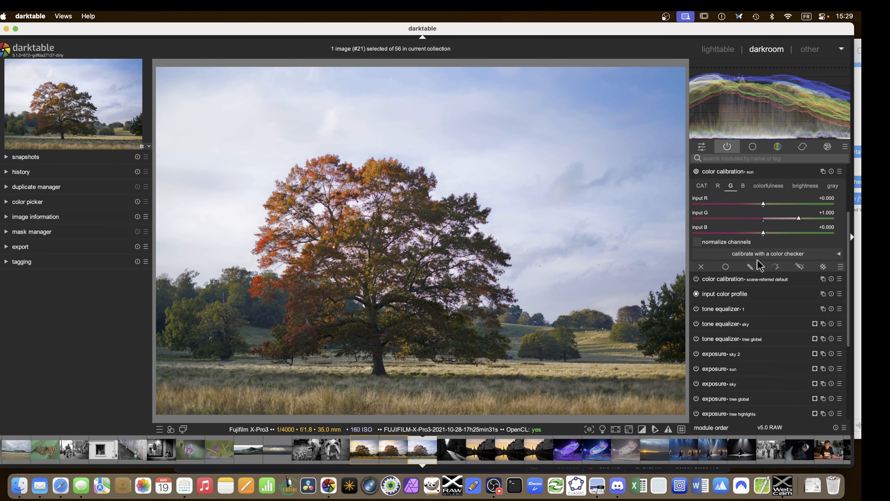
Rename the original scene-referred default color calibration instance to "not sun"
click(736, 279)
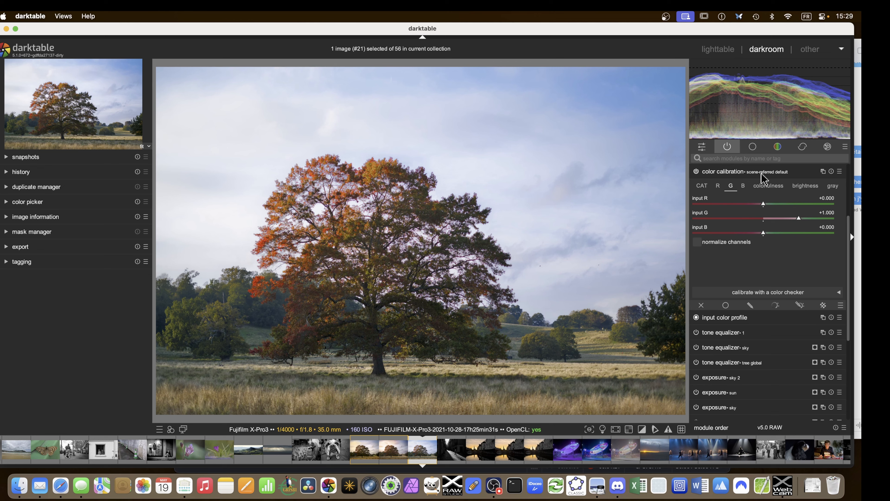
double_click(761, 173)
text(n)
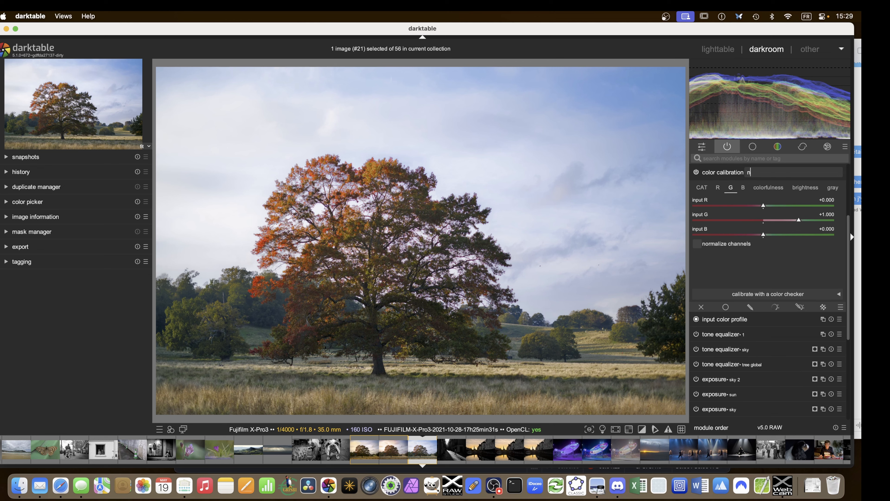
text(ot sun)
key(Return)
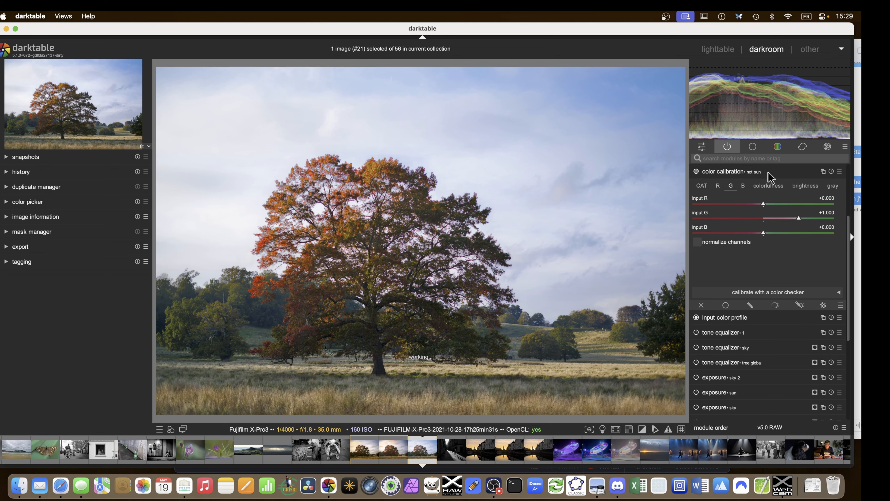
Apply the "exposure • sun" raster mask to the color calibration's not sun instance
click(823, 305)
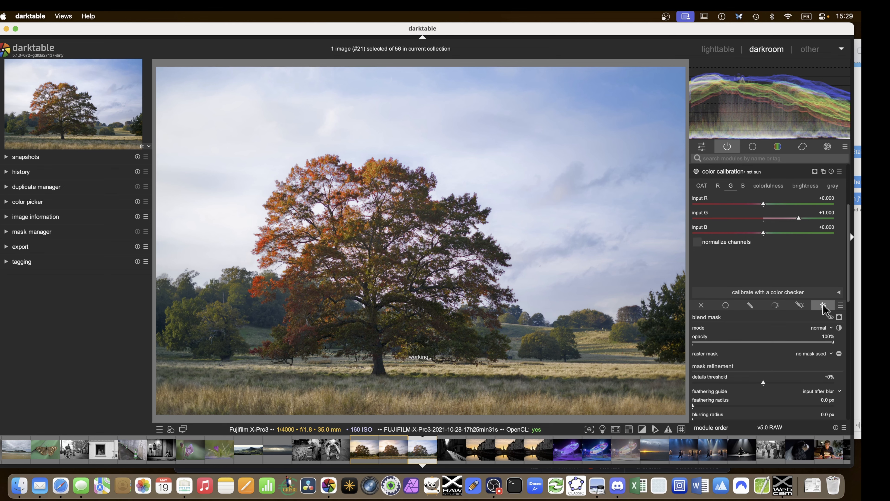
click(821, 353)
click(814, 387)
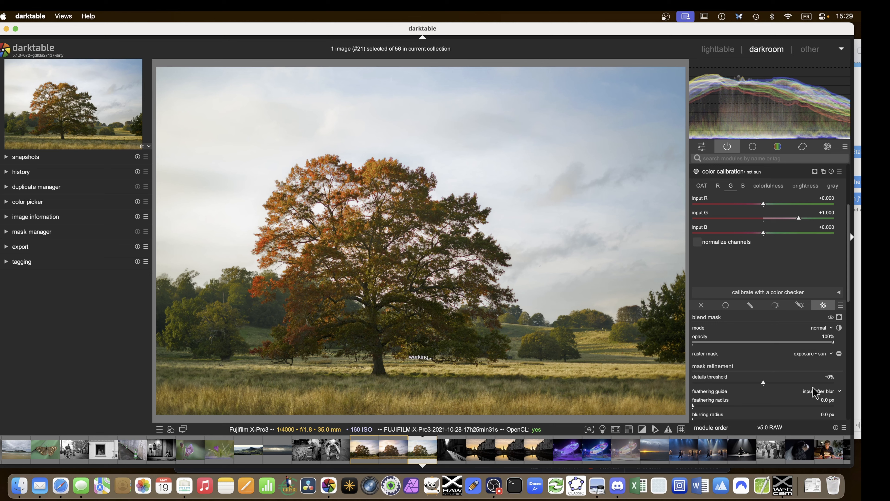
Invert the polarity of the raster mask in the color calibration's not sun instance and collapse the module
click(840, 354)
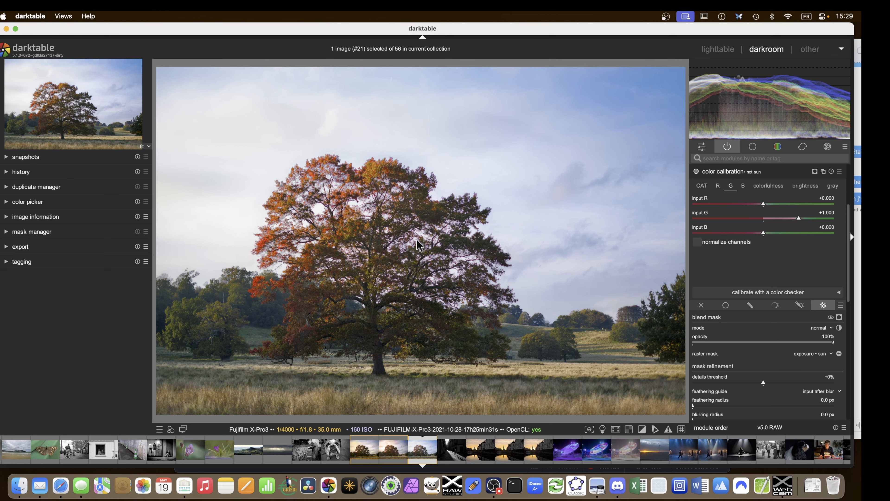
key(m)
scroll(776, 233, up, 3)
click(725, 215)
Apply the "exposure • sun" raster mask to the color calibration's sun instance
click(722, 199)
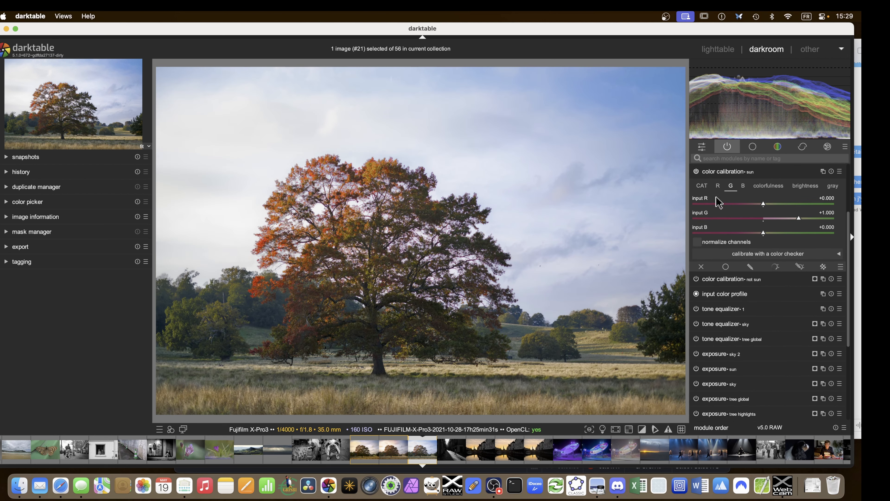
click(822, 268)
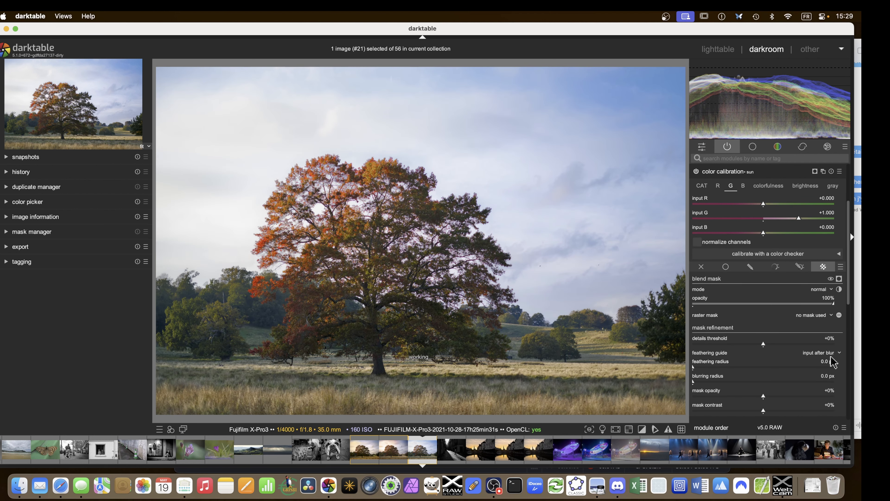
scroll(820, 349, down, 1)
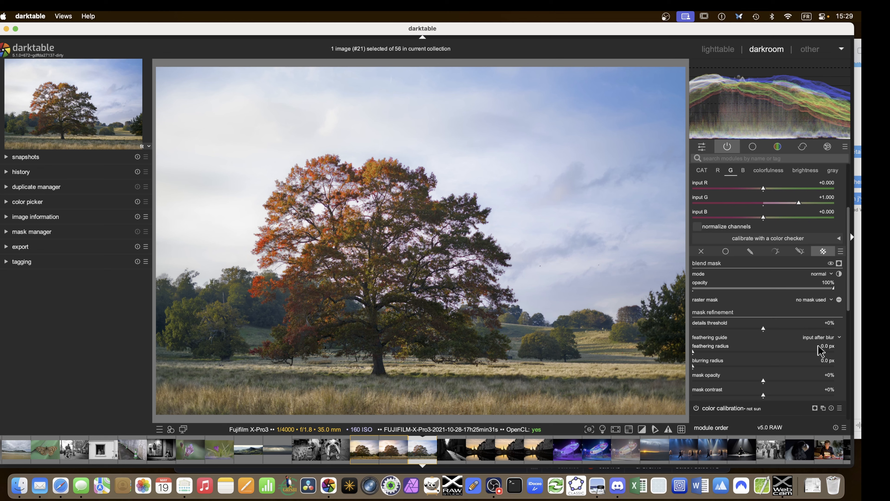
scroll(820, 348, down, 2)
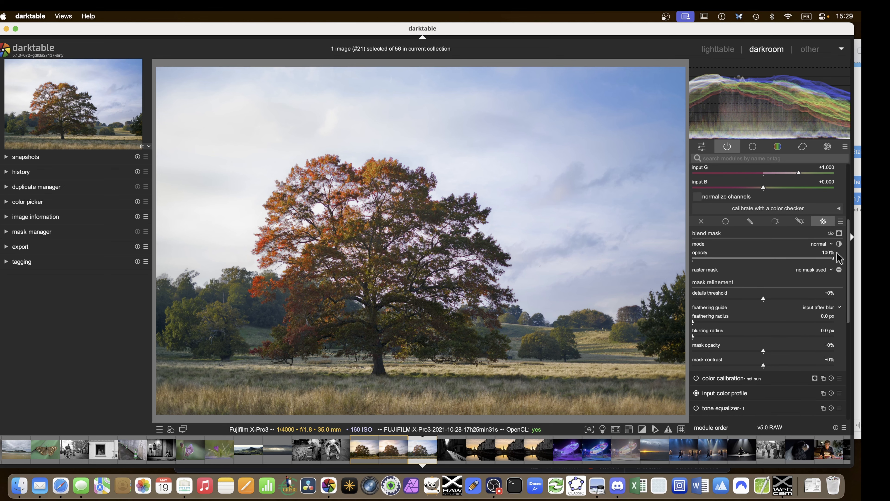
click(829, 271)
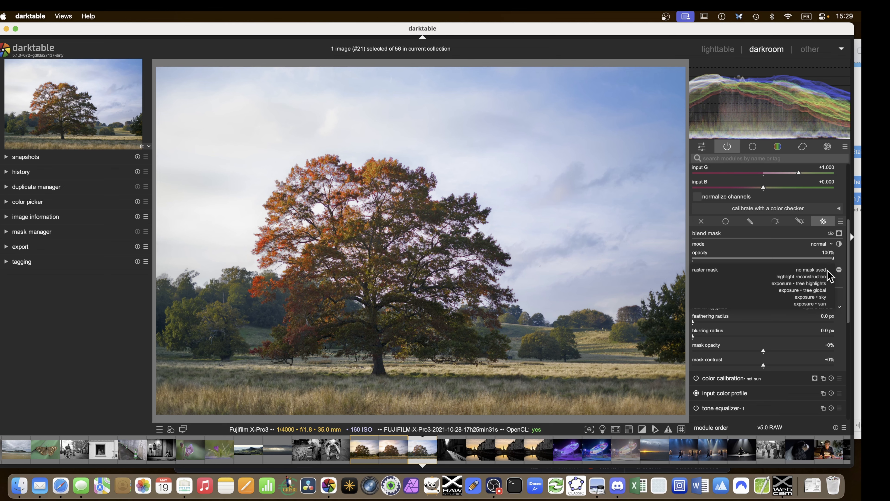
click(813, 304)
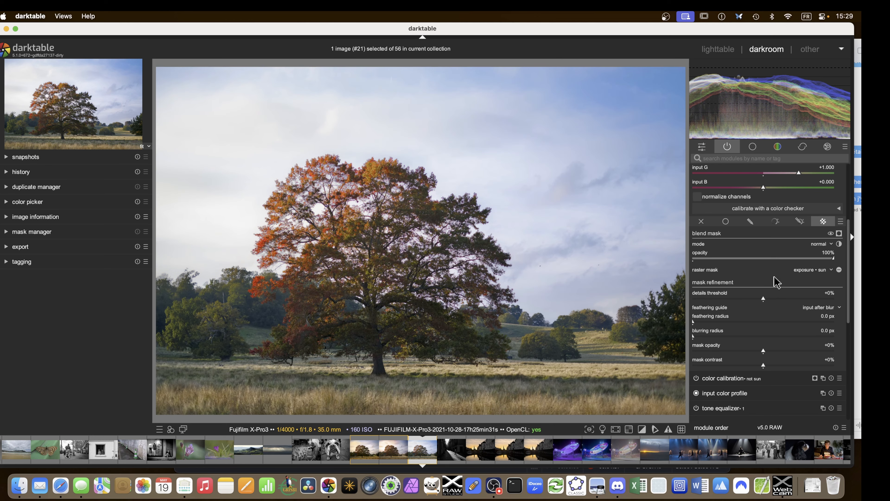
Open the global color picker, switch its color model to RGB, and activate point sampling
scroll(775, 279, up, 5)
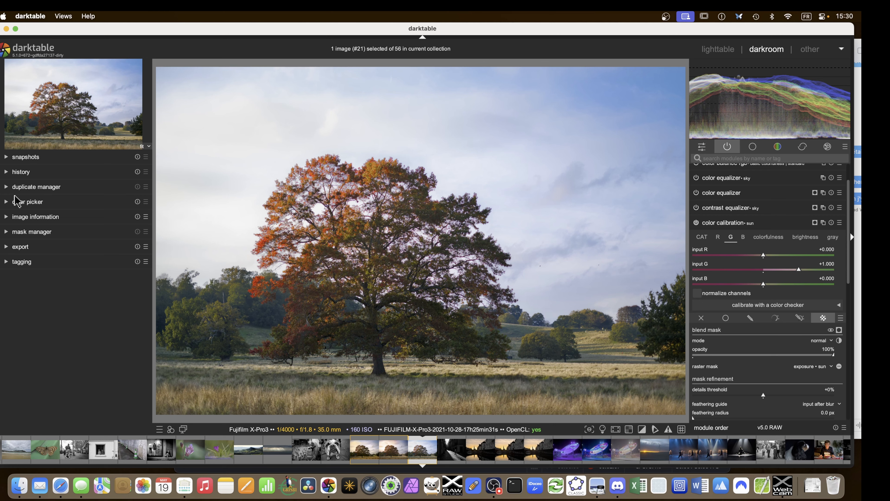
click(12, 202)
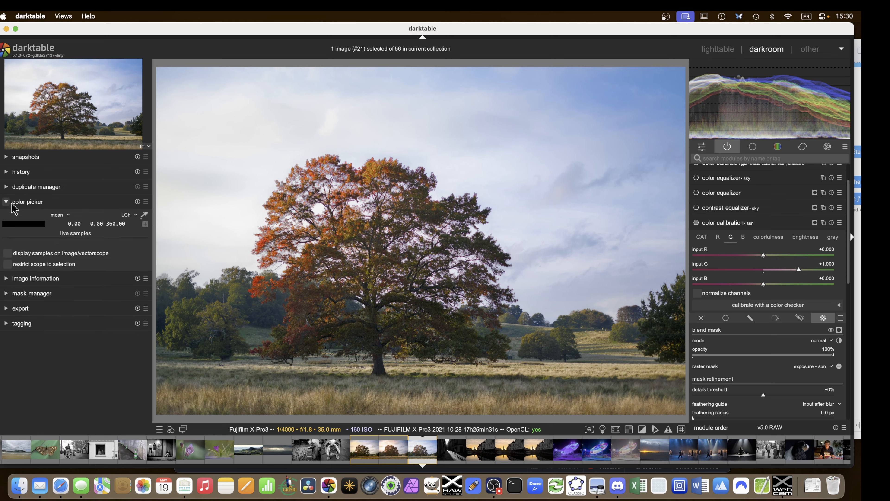
click(137, 216)
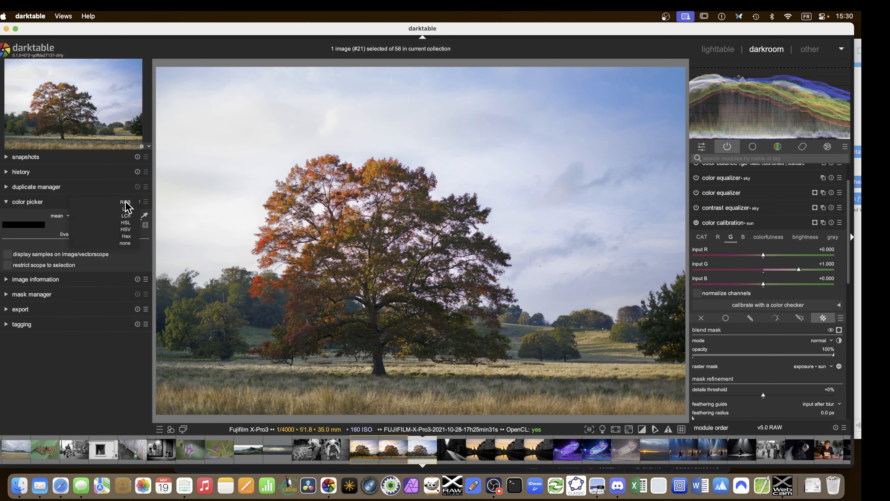
click(126, 203)
click(144, 215)
Sample the RGB values at several points in the bright sky above the tree, and turn the picker off
scroll(734, 252, down, 3)
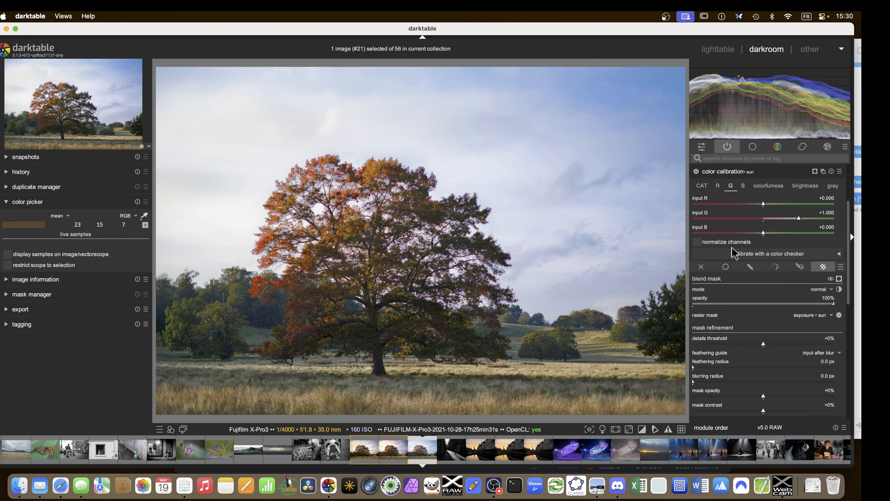
scroll(725, 219, up, 2)
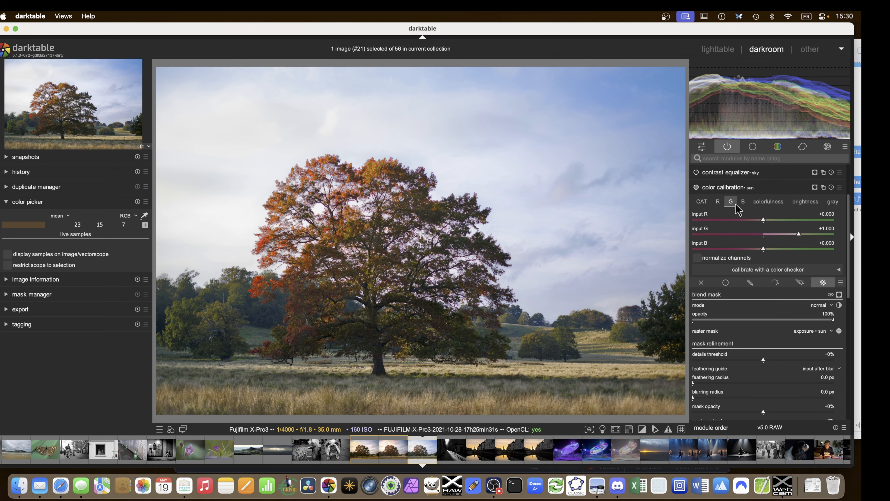
scroll(738, 209, down, 1)
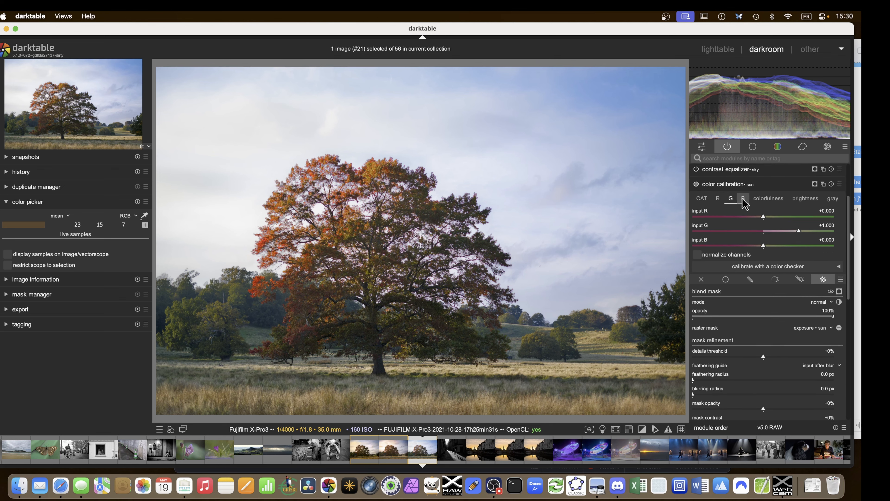
click(274, 137)
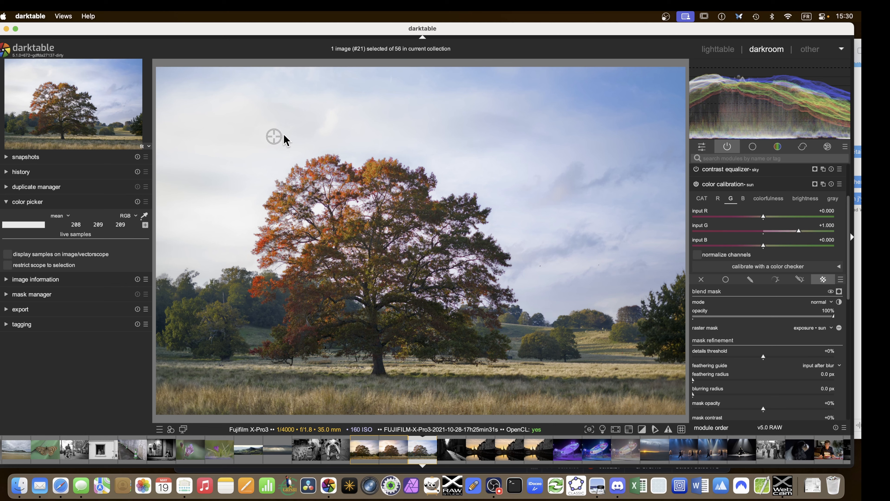
click(276, 156)
click(299, 143)
drag(354, 130, 302, 151)
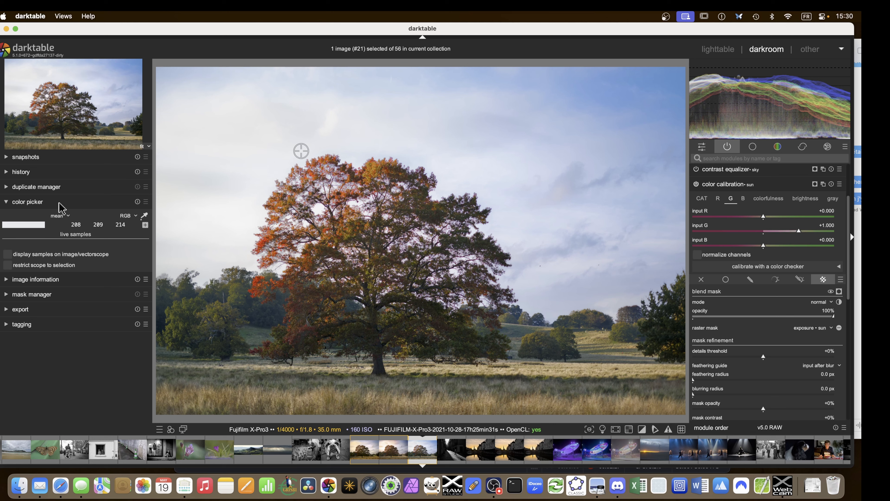
click(144, 216)
Set input B of the R channel to +0.888 in the color calibration's sun instance
click(718, 199)
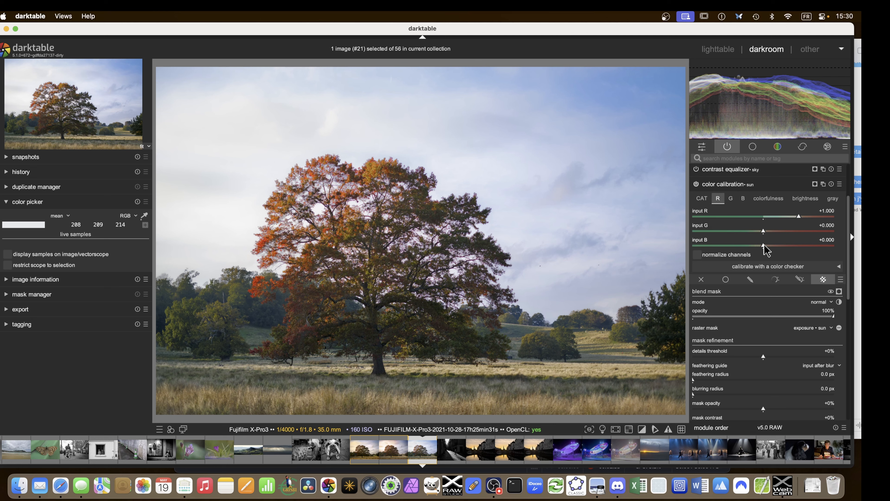
drag(764, 244, 794, 247)
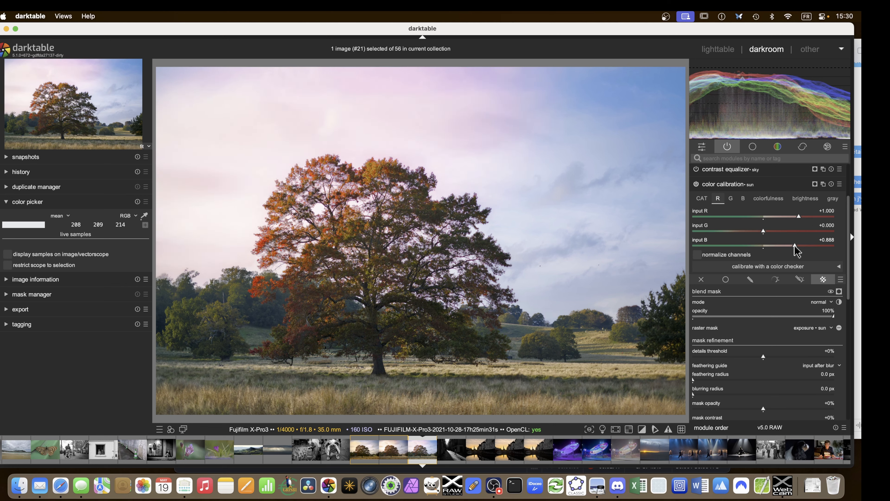
click(732, 199)
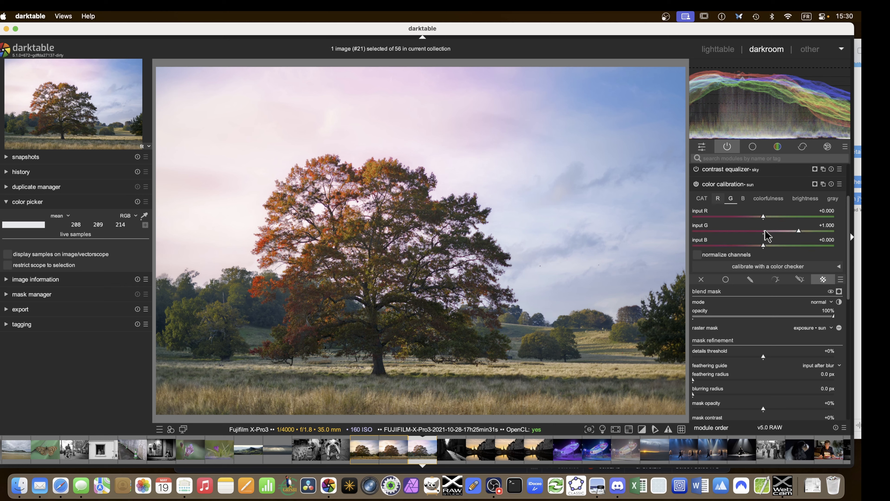
Lower input B of the B channel to about +0.1 in the color calibration's sun instance, check the G channel, and collapse the module
click(743, 198)
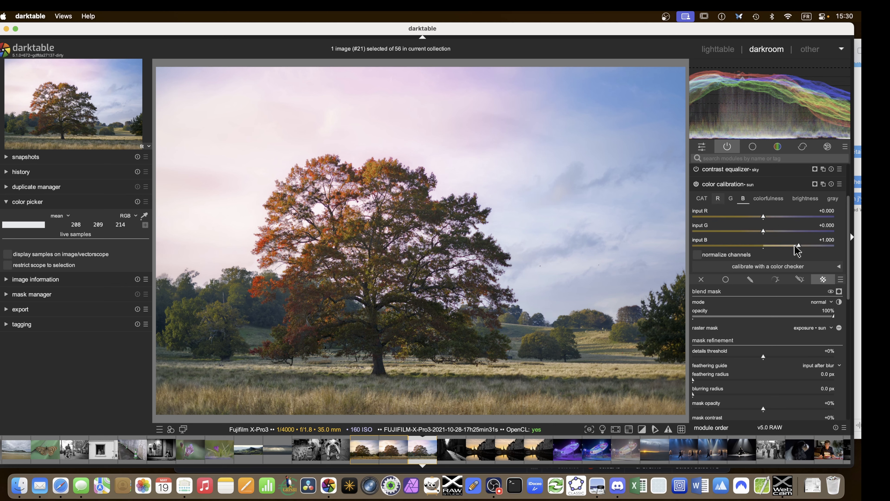
drag(797, 246, 767, 250)
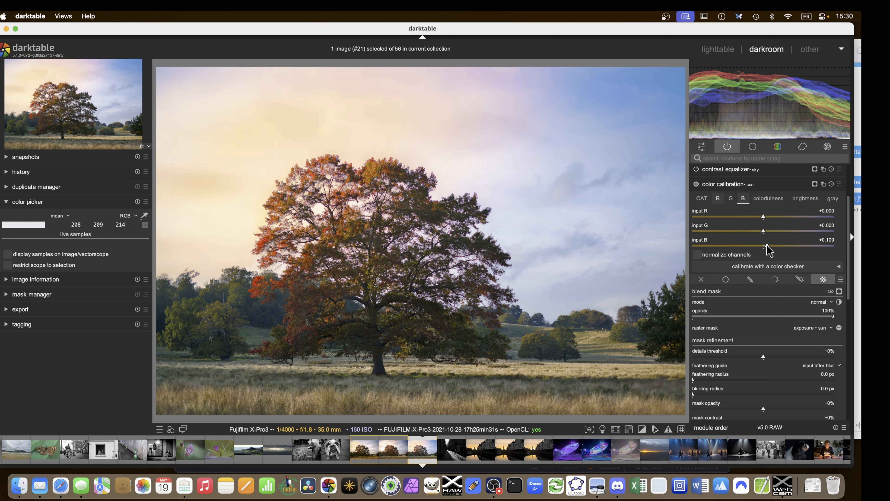
drag(767, 245, 766, 245)
click(731, 199)
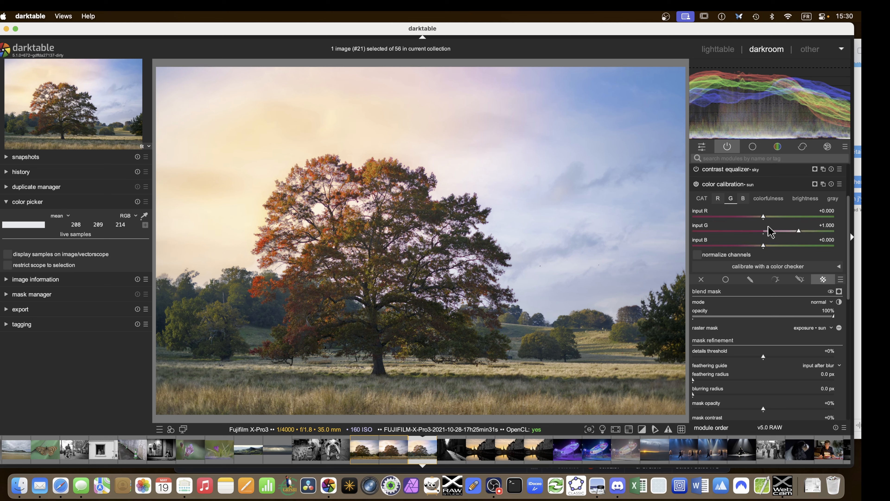
mouse_move(798, 229)
mouse_down()
mouse_move(812, 230)
mouse_move(781, 232)
mouse_move(800, 231)
mouse_up()
click(722, 186)
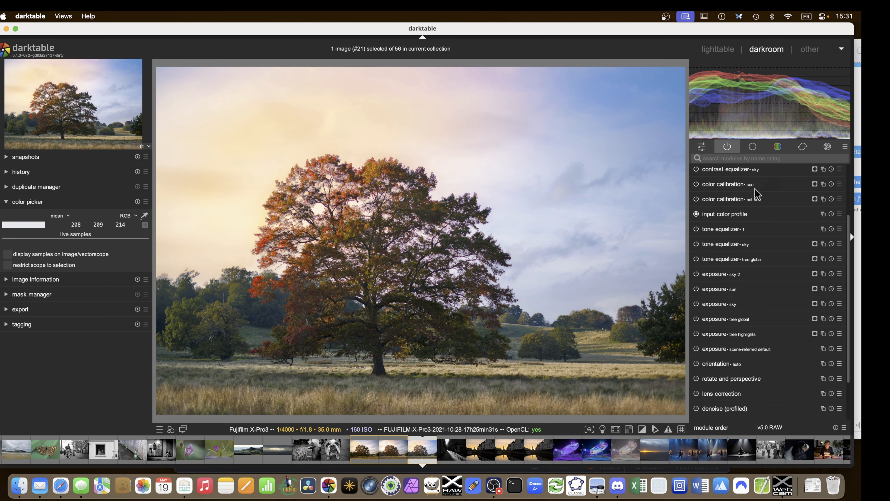
Set the colorfulness input R to +0.521 in the color calibration's sun instance and collapse the module
click(724, 185)
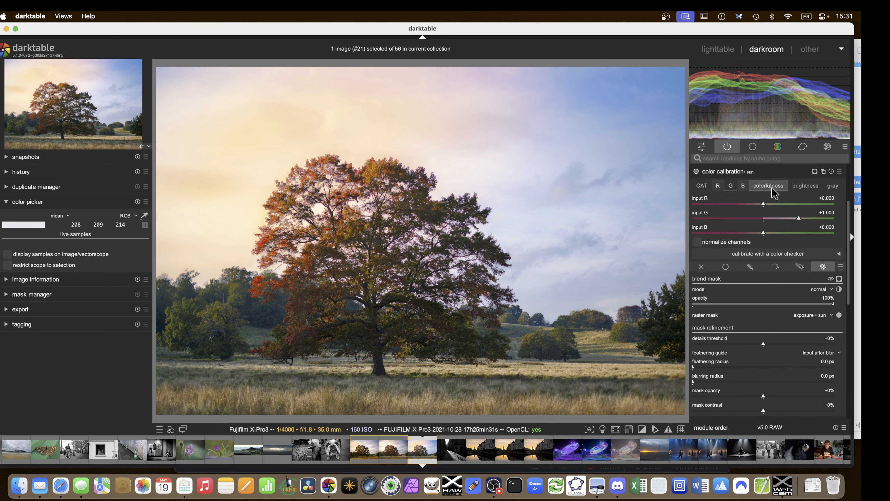
click(782, 188)
click(805, 203)
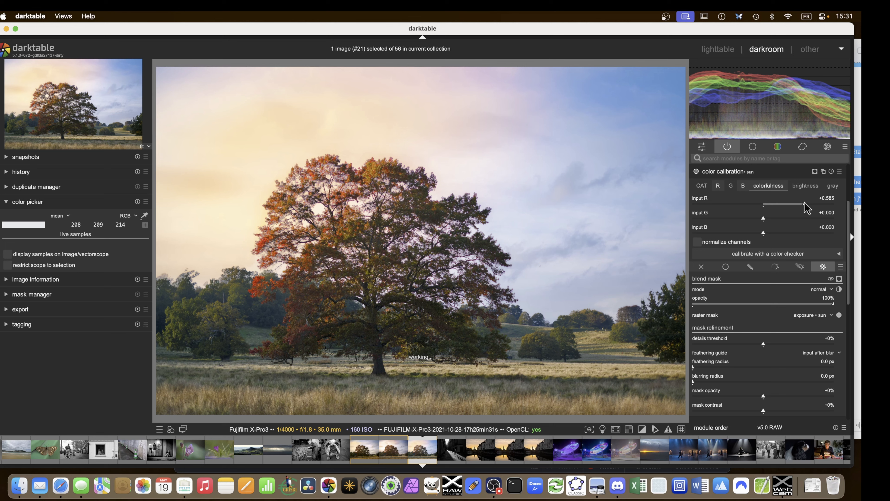
drag(804, 203, 799, 203)
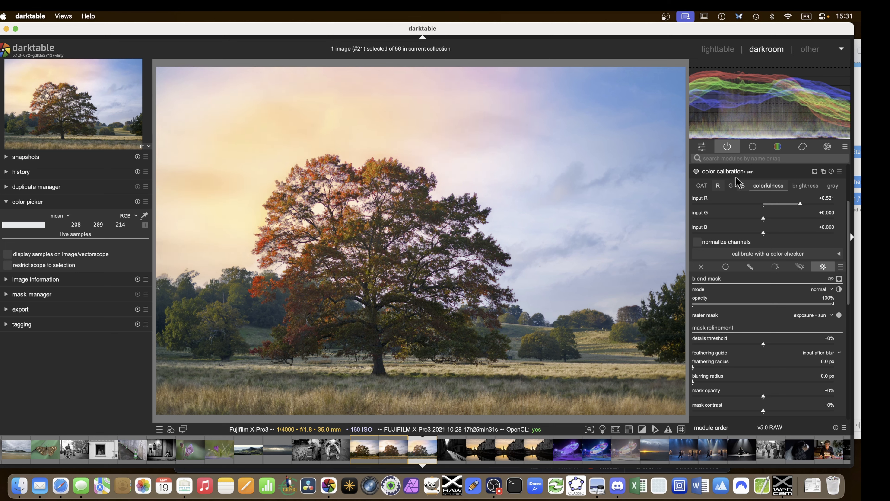
click(702, 169)
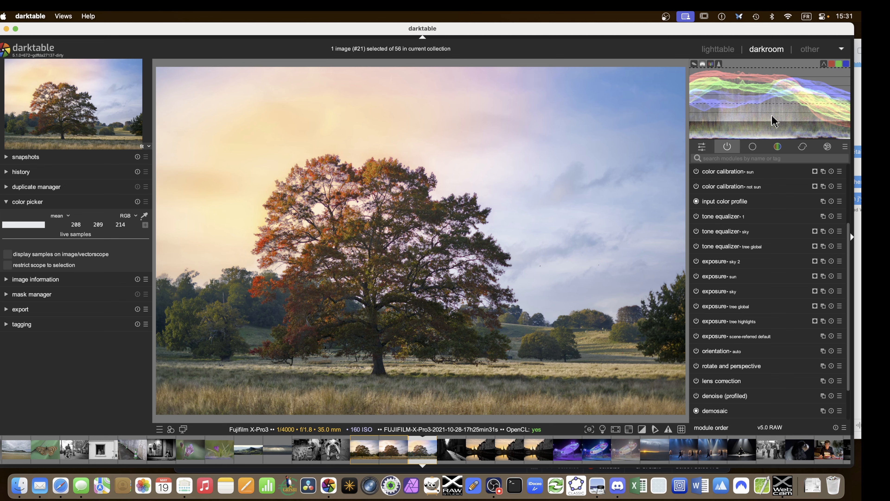
Raise the blue nodes of the hue curve slightly in the color equalizer's sky instance to shift the blues toward purple, and collapse the module
click(778, 147)
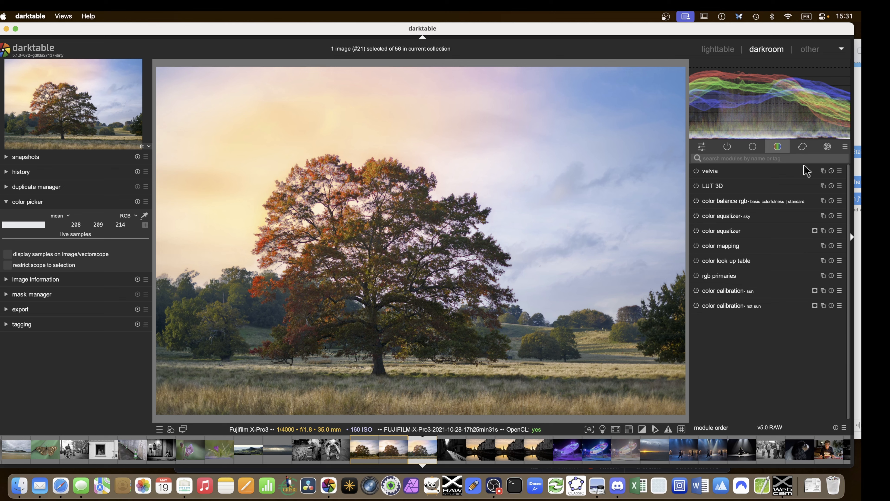
click(726, 217)
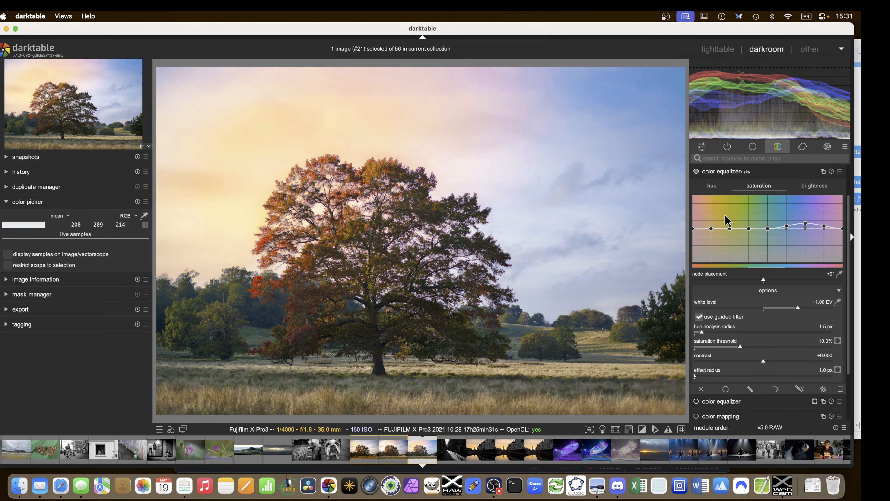
click(711, 187)
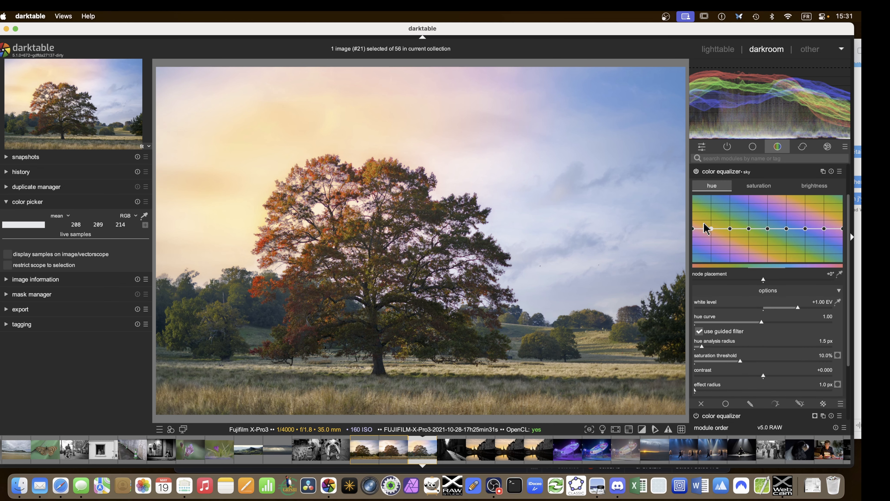
drag(806, 229, 787, 225)
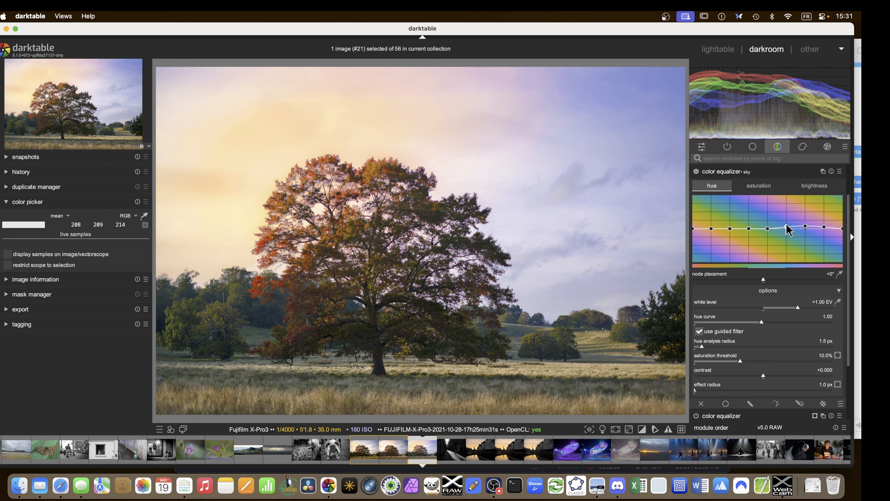
click(725, 172)
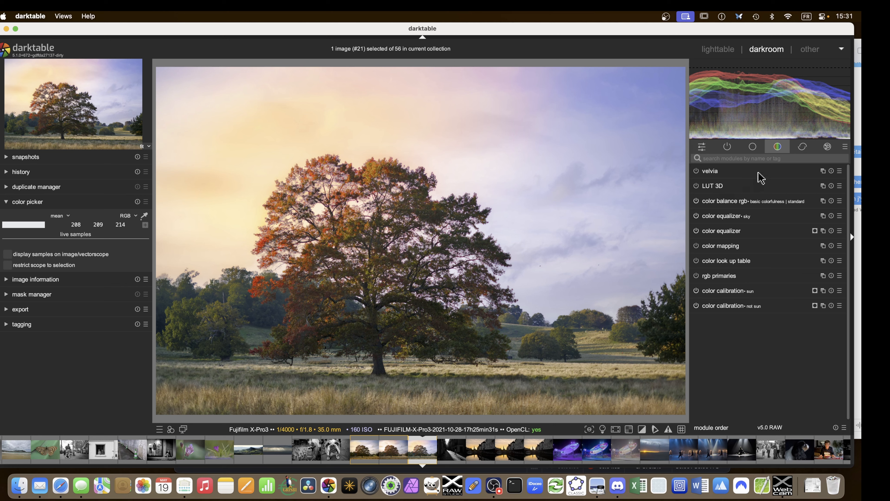
Create a new instance of the color balance rgb module and name it sky
click(778, 148)
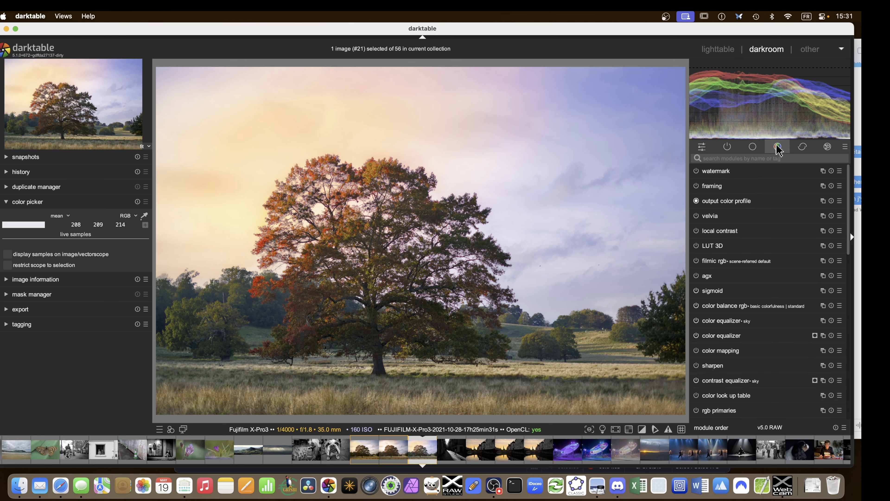
click(778, 148)
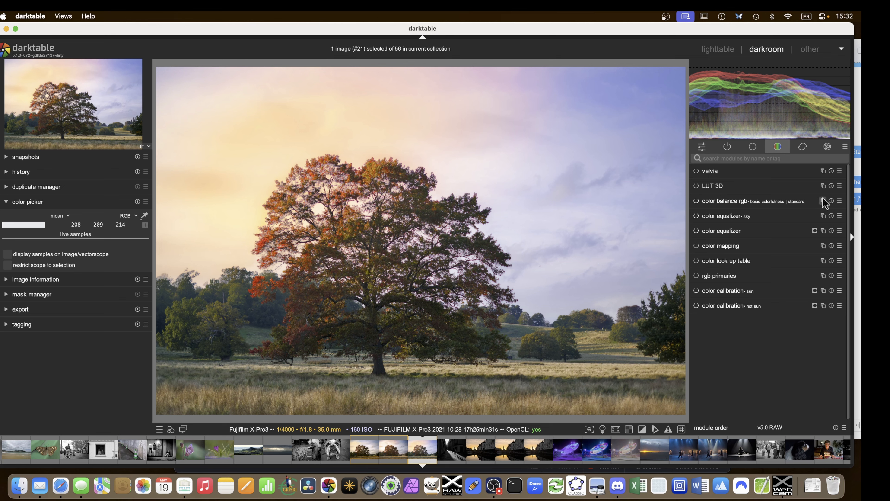
click(817, 201)
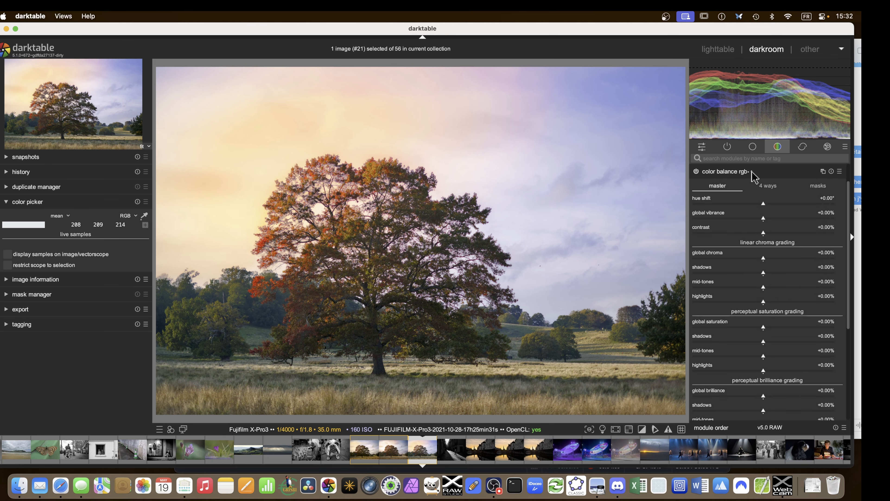
ctrl+click(755, 172)
text(sk)
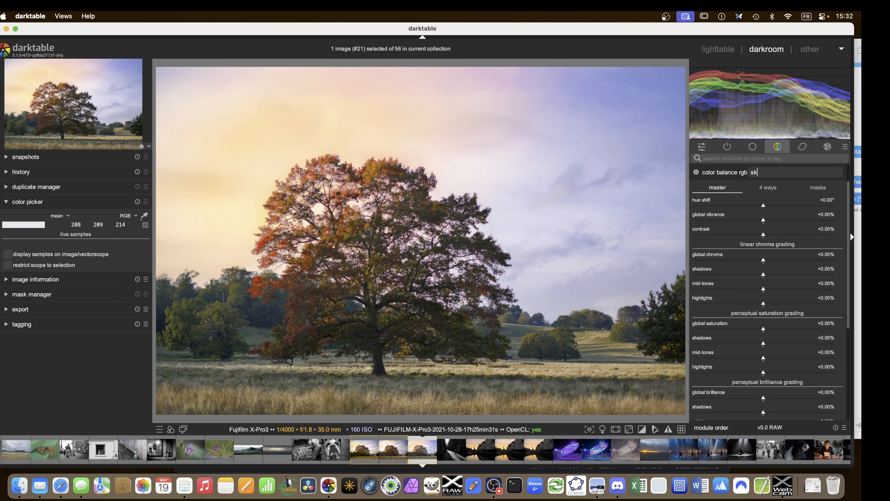
text(y)
key(Return)
Restrict the color balance rgb sky instance with the exposure sky raster mask
scroll(768, 246, down, 5)
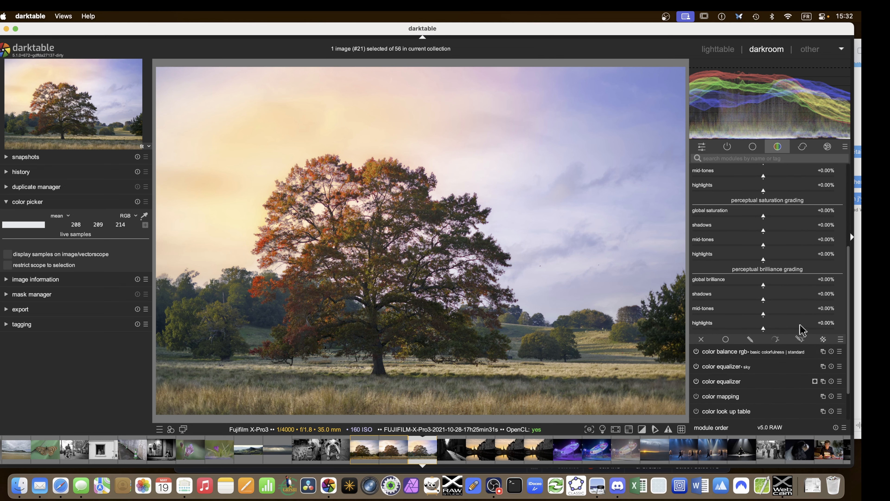
click(822, 345)
scroll(820, 346, down, 5)
click(820, 309)
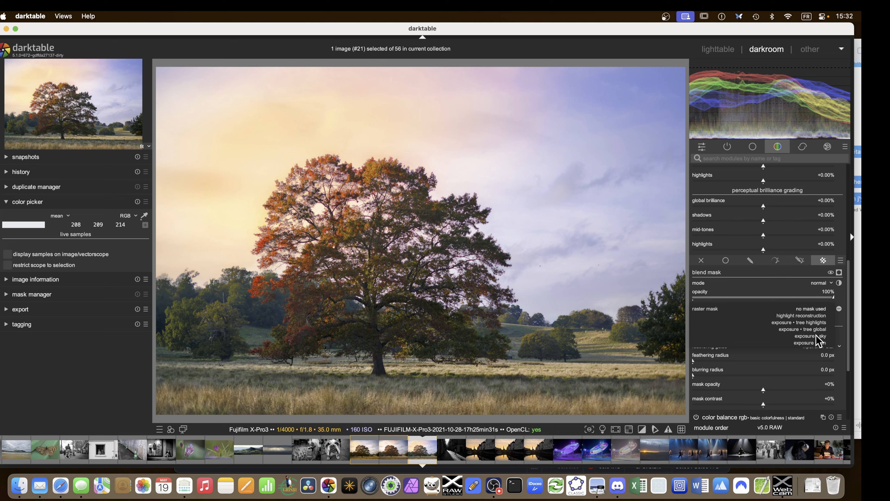
click(811, 336)
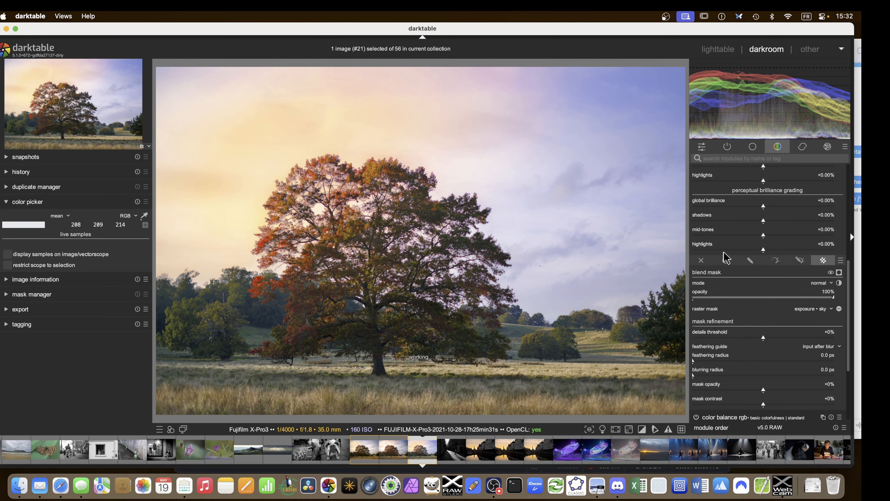
Set the highlights of perceptual brilliance grading to +12.46% in the color balance rgb sky instance
scroll(726, 256, up, 5)
scroll(726, 257, down, 5)
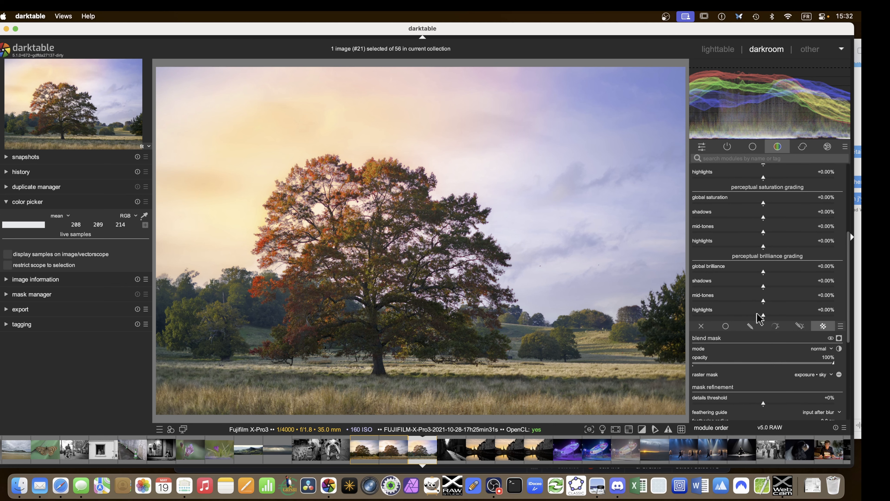
drag(765, 317, 744, 302)
double_click(745, 301)
Preview the highlights mask of the color balance rgb sky instance, setting highlights fall-off to 290.42% and mask middle-gray fulcrum to 100%
scroll(747, 304, up, 5)
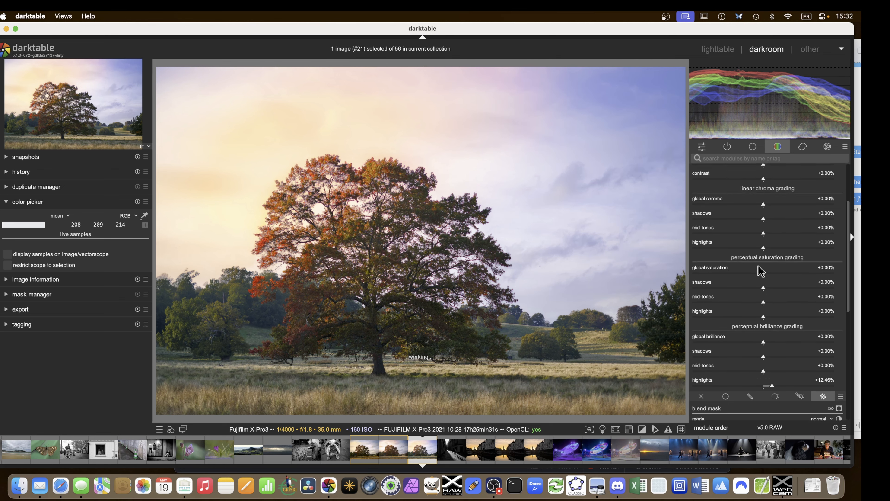
click(802, 218)
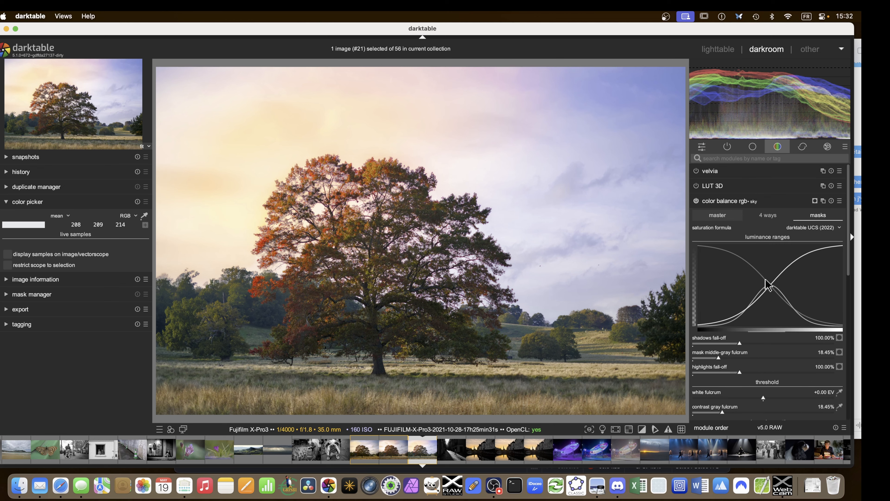
scroll(765, 284, down, 3)
click(840, 284)
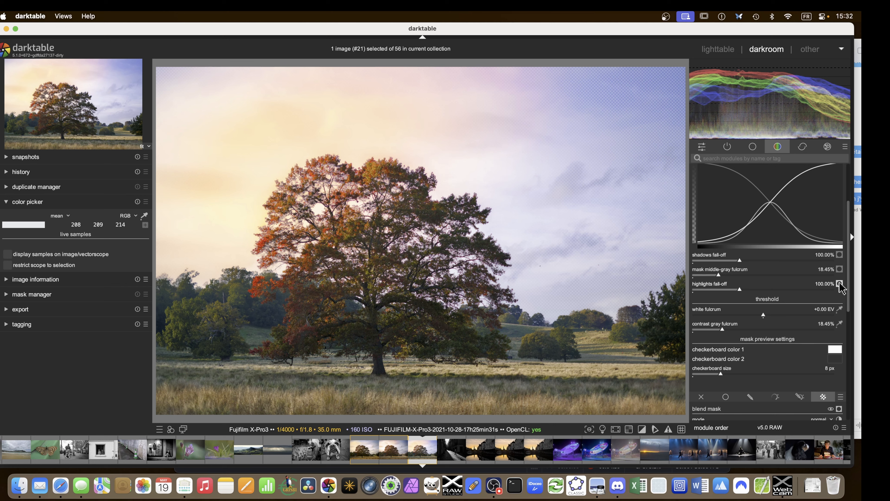
click(839, 283)
click(839, 283)
drag(725, 280, 829, 290)
drag(776, 275, 836, 275)
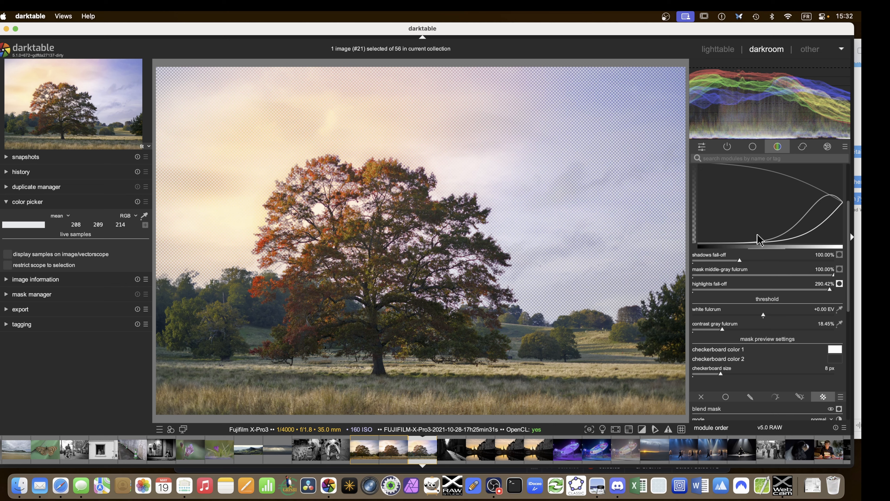
Preview the mid-tones mask, keep the mask middle-gray fulcrum at 100%, set highlights fall-off to 300%, and turn the preview off
scroll(769, 239, up, 4)
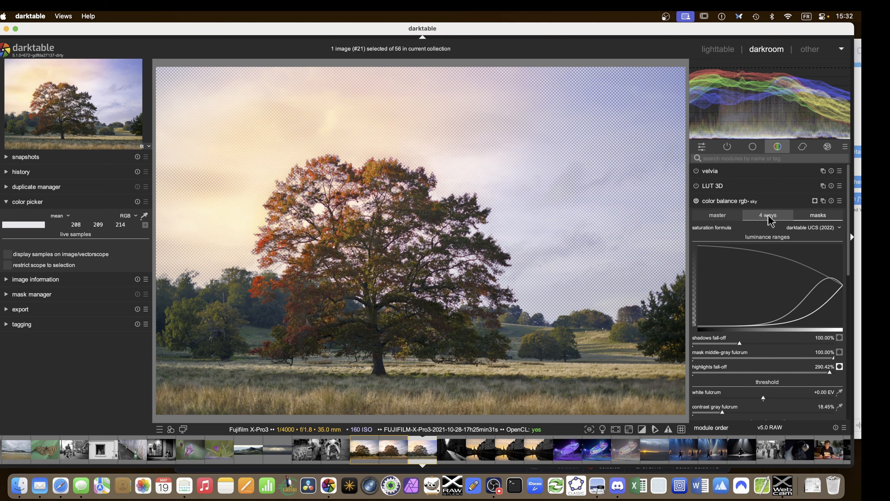
scroll(763, 302, down, 4)
click(840, 286)
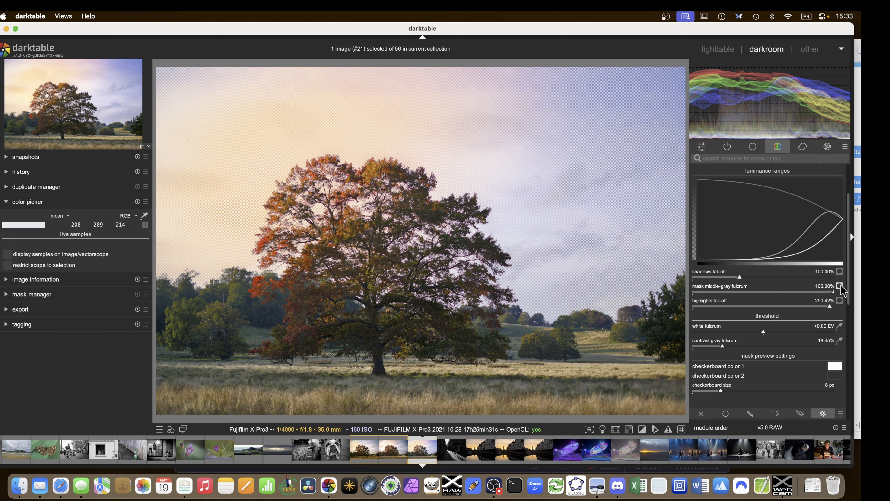
click(809, 292)
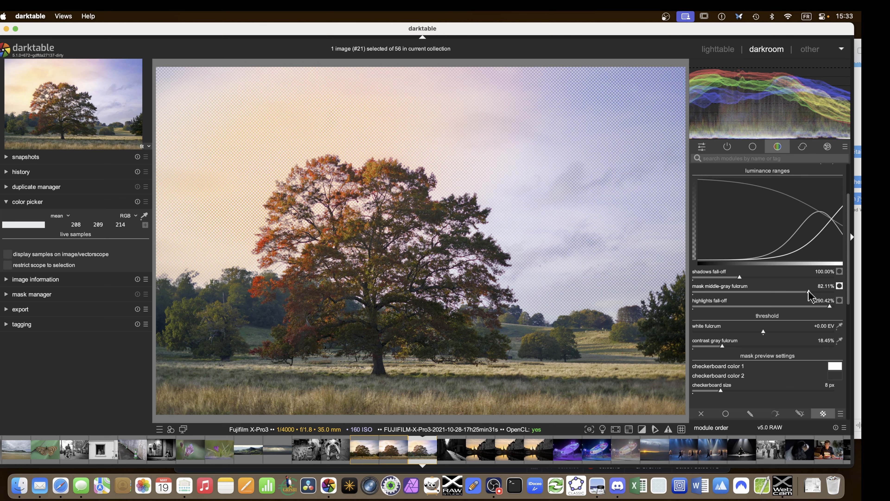
mouse_move(809, 292)
mouse_down()
mouse_move(840, 291)
mouse_move(843, 308)
mouse_up()
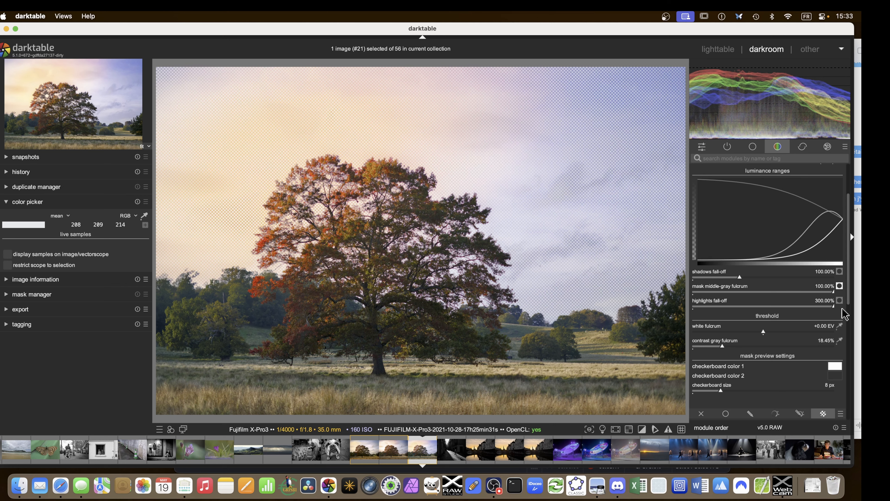
click(839, 286)
scroll(809, 275, up, 3)
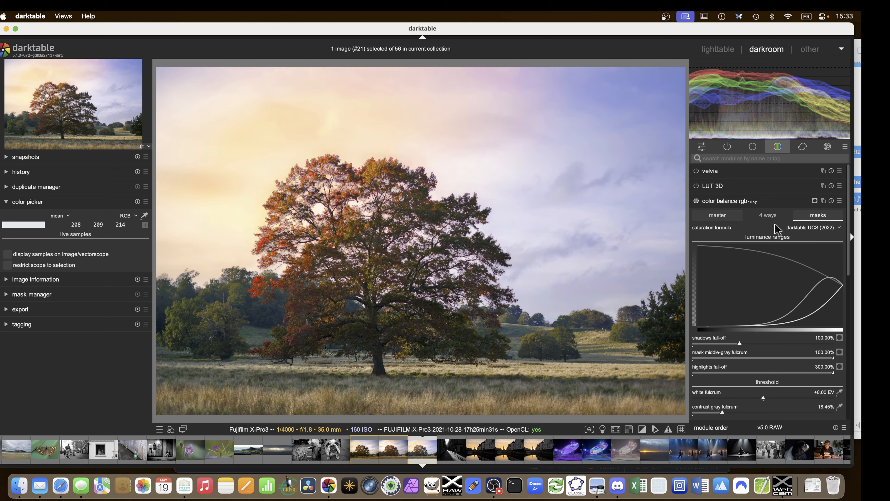
Set perceptual brilliance mid-tones to -14.38% and highlights to +20.13% in the color balance rgb sky instance, and collapse the module
click(770, 214)
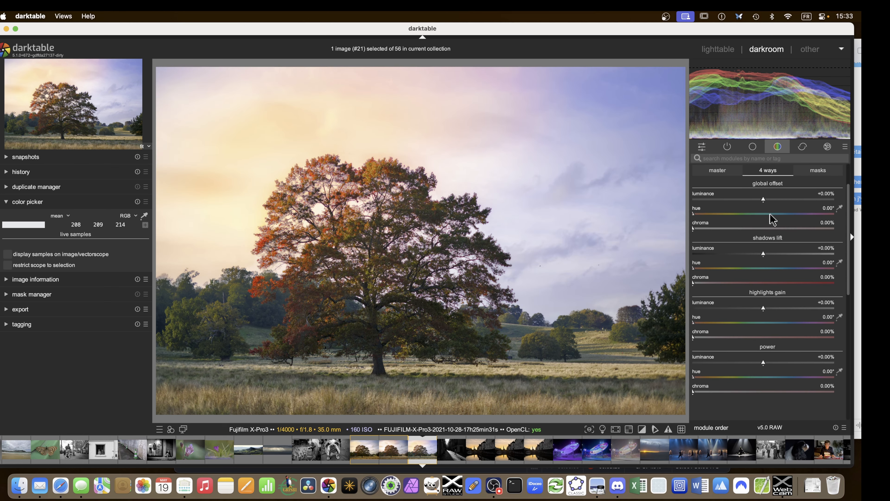
click(718, 172)
scroll(755, 301, down, 3)
click(771, 370)
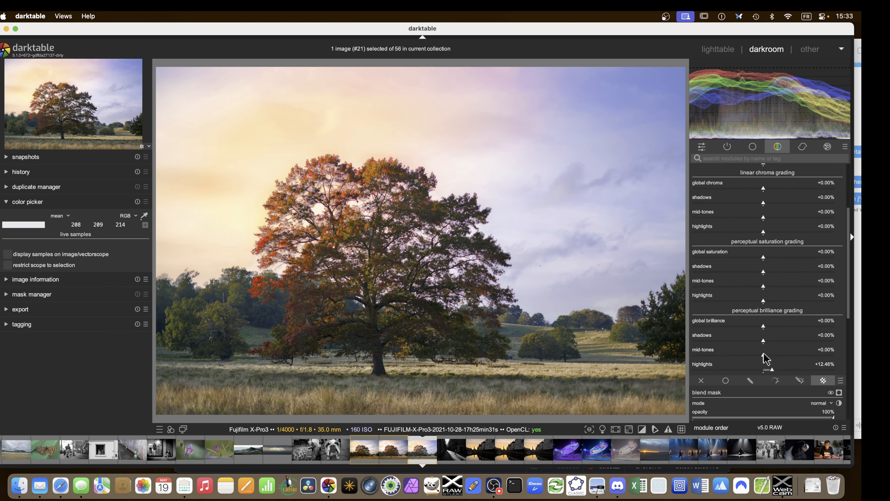
drag(764, 354, 722, 354)
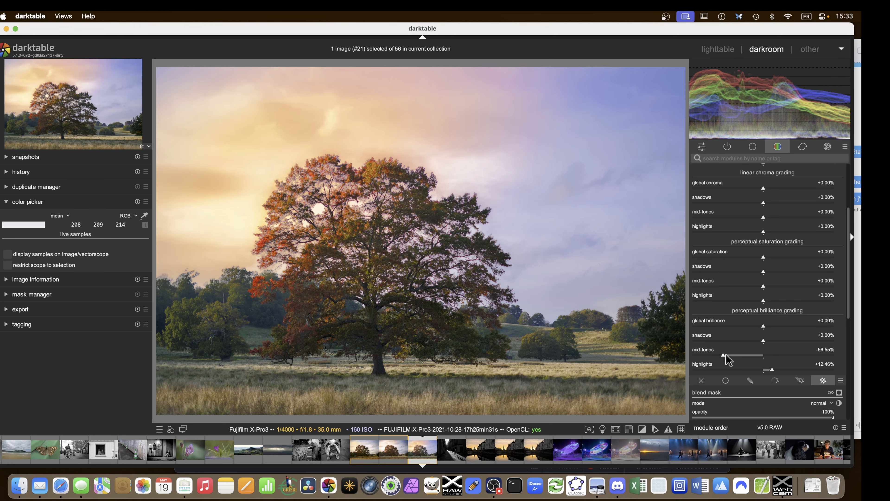
drag(729, 355, 778, 373)
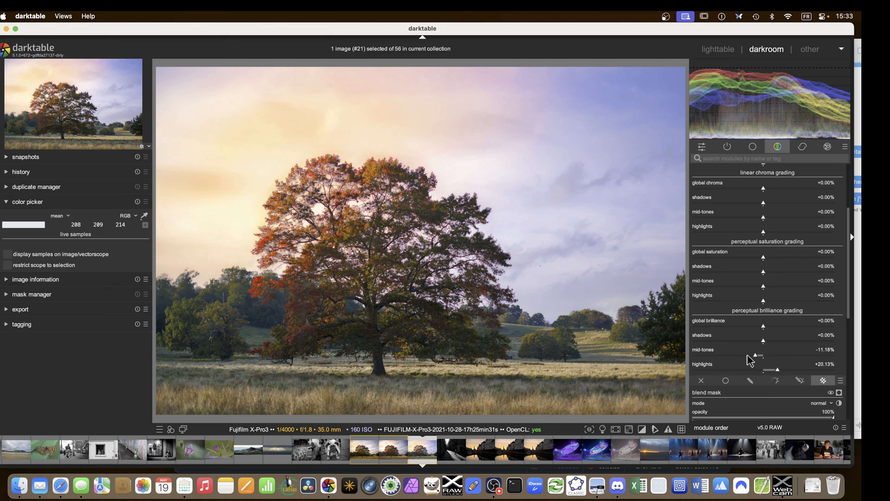
drag(755, 355, 753, 355)
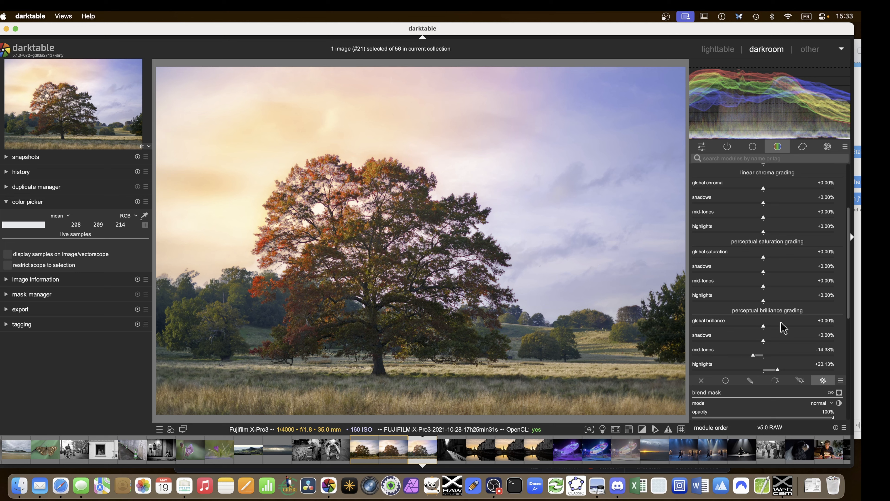
scroll(740, 260, up, 5)
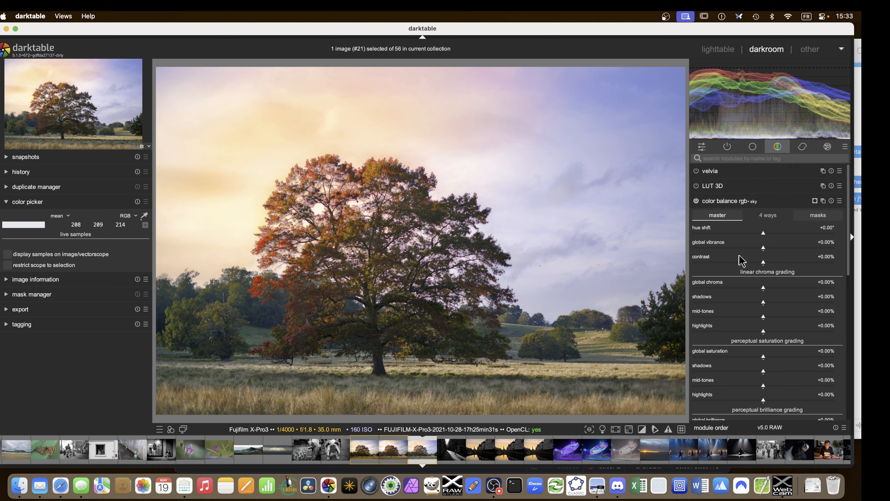
click(726, 201)
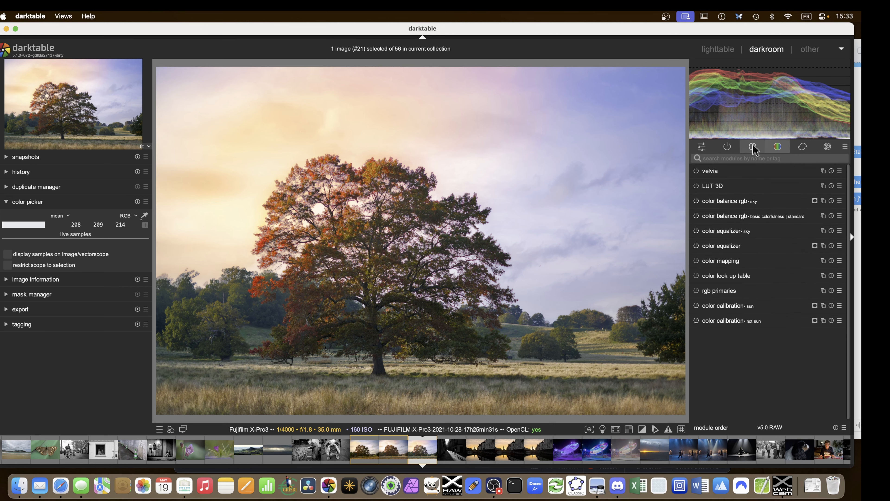
Expand the rgb primaries module and restrict it with one of the existing exposure raster masks
click(716, 291)
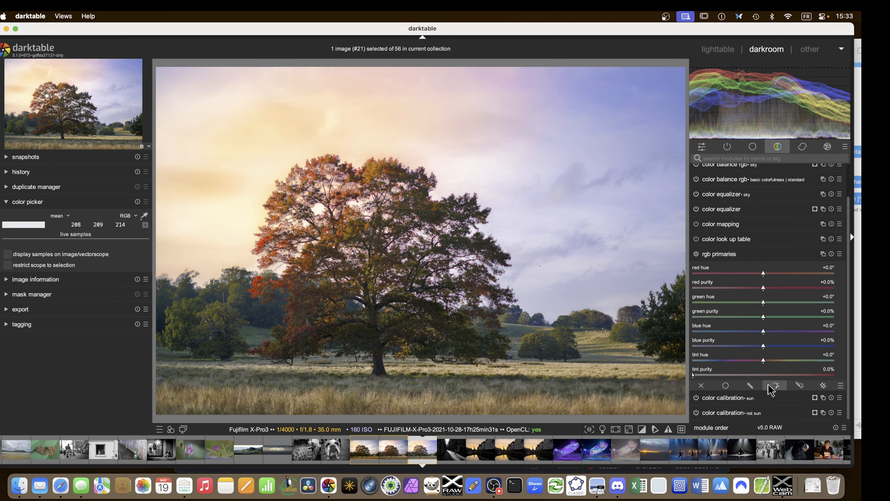
click(823, 385)
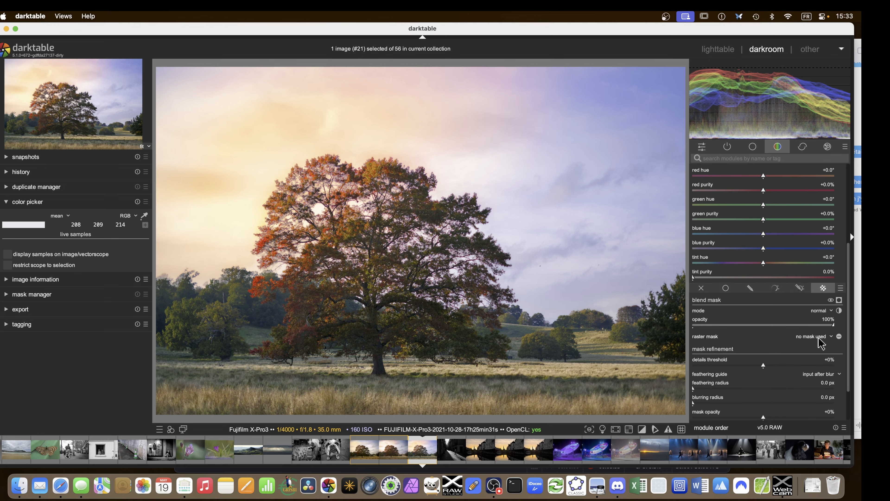
click(822, 338)
click(812, 371)
scroll(748, 284, up, 5)
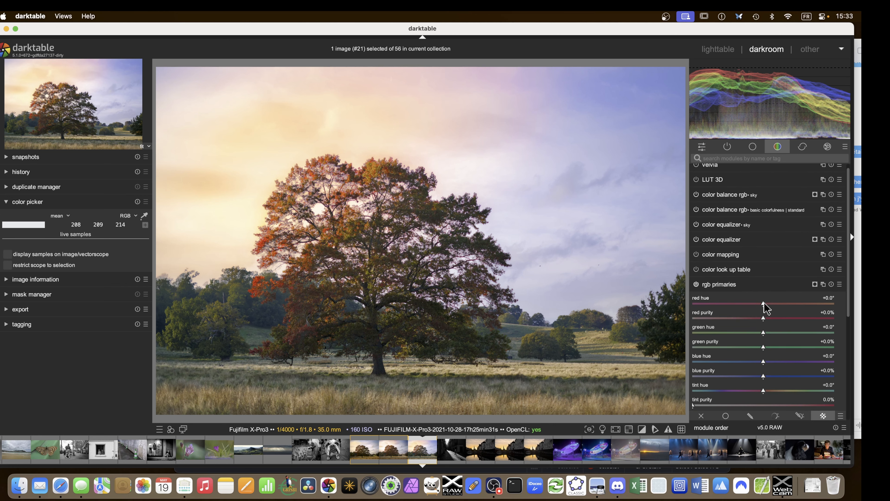
Set red hue to -5.9° and red purity to about +1.8% in rgb primaries, and collapse the module
mouse_move(766, 308)
mouse_down()
mouse_move(808, 310)
mouse_move(722, 308)
mouse_up()
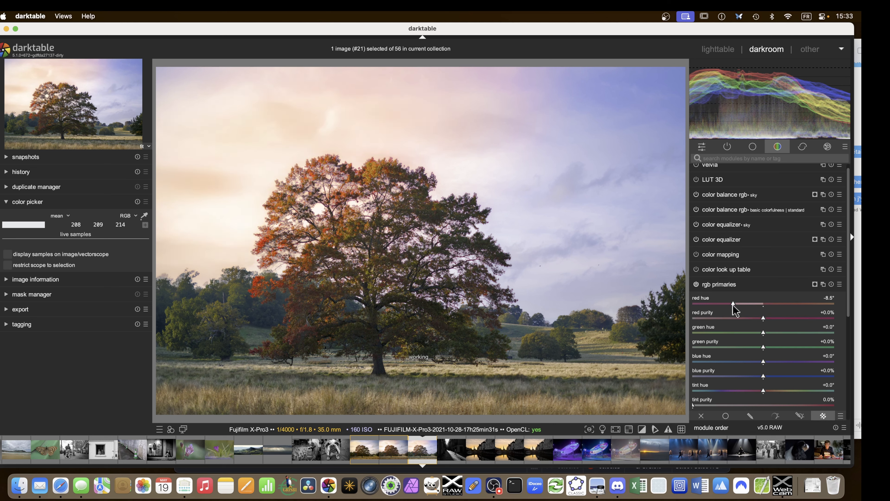
drag(733, 306, 742, 306)
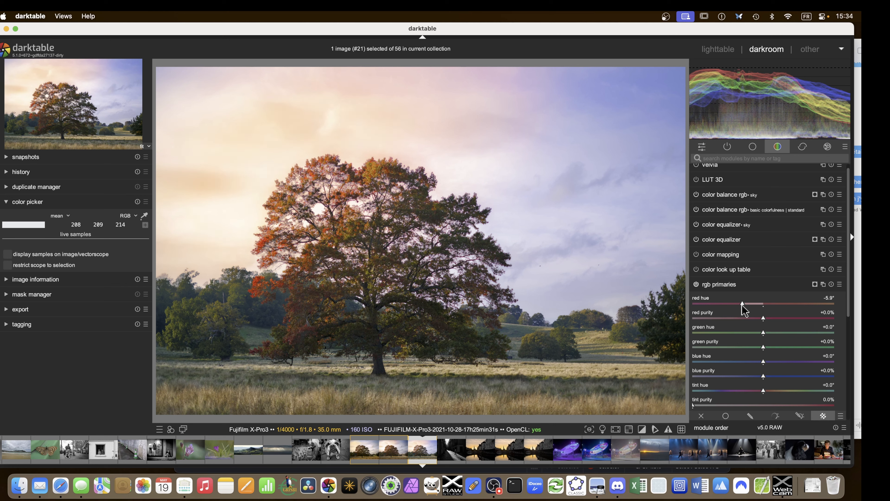
mouse_move(764, 318)
mouse_down()
mouse_move(724, 321)
mouse_move(811, 323)
mouse_move(768, 330)
mouse_up()
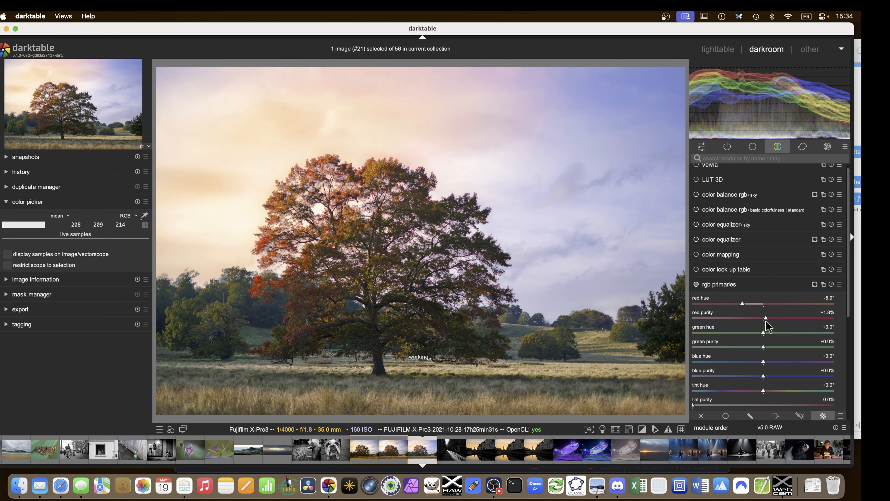
click(720, 284)
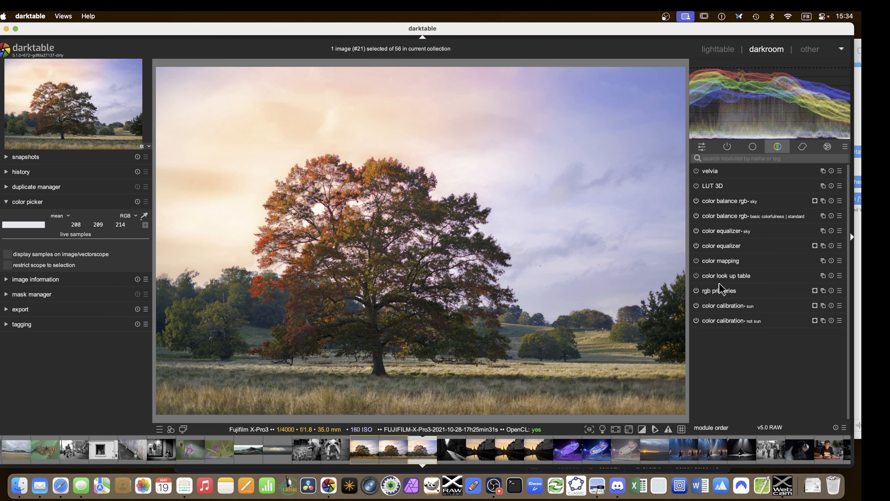
Compare the photo with its earlier exposure sky state, number 40 in the history, and return to the latest rgb primaries edit
click(8, 202)
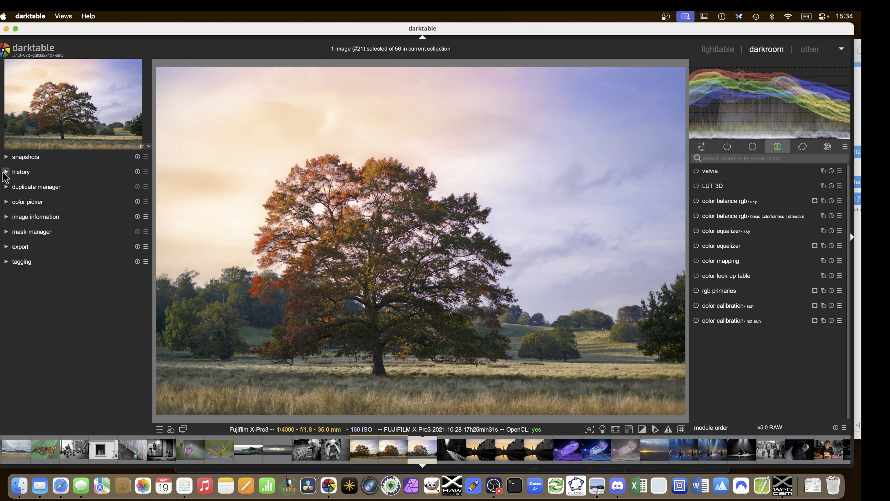
click(7, 172)
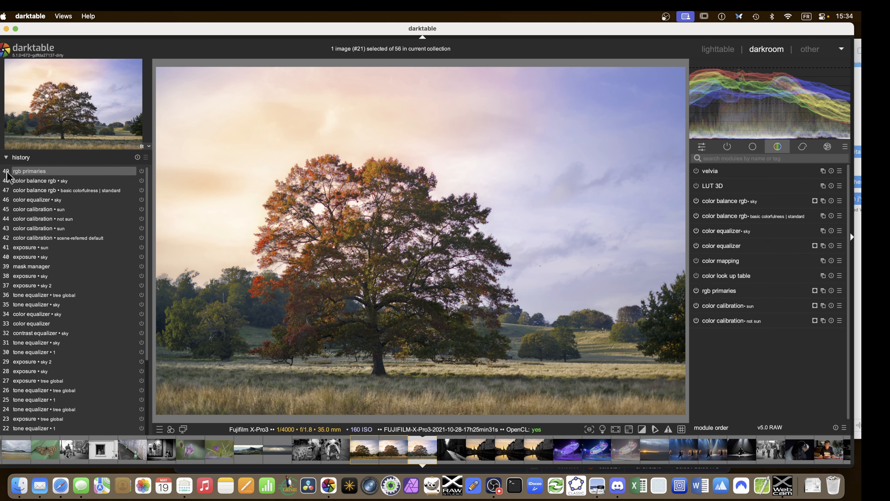
click(59, 258)
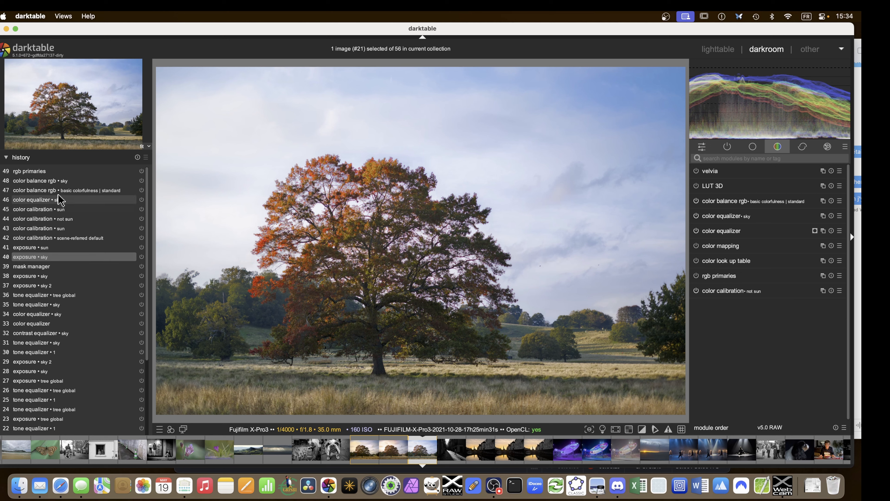
click(55, 171)
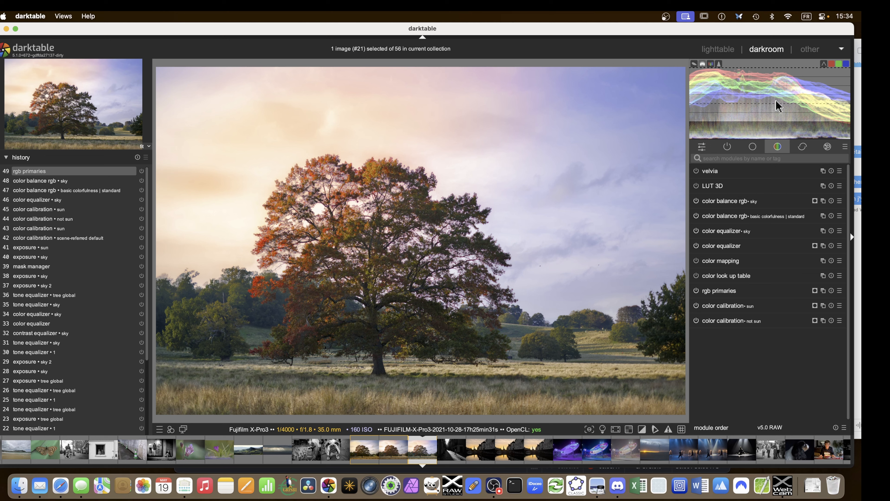
Create a new exposure instance above exposure sky 2 and name it nd grad
click(727, 147)
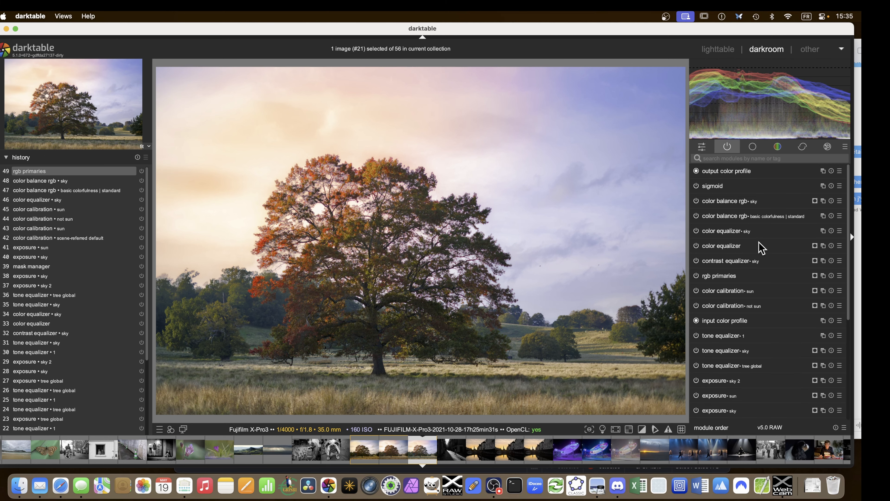
scroll(739, 305, down, 3)
scroll(741, 307, down, 2)
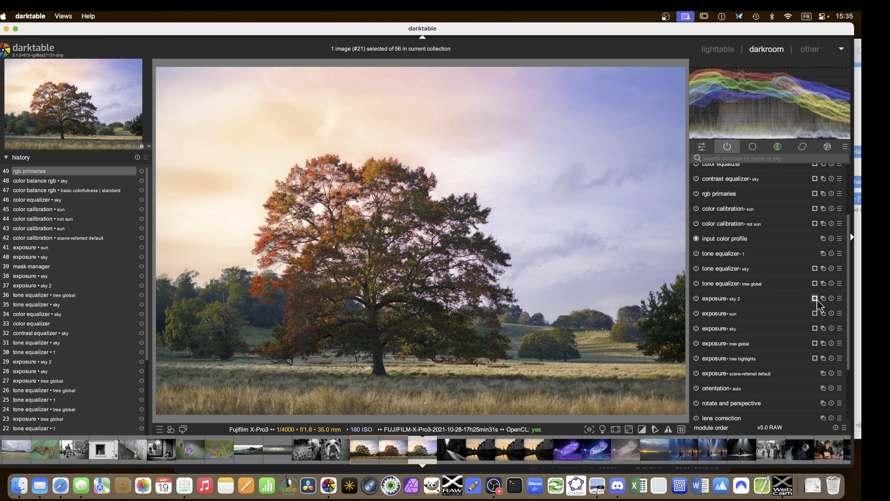
right_click(824, 298)
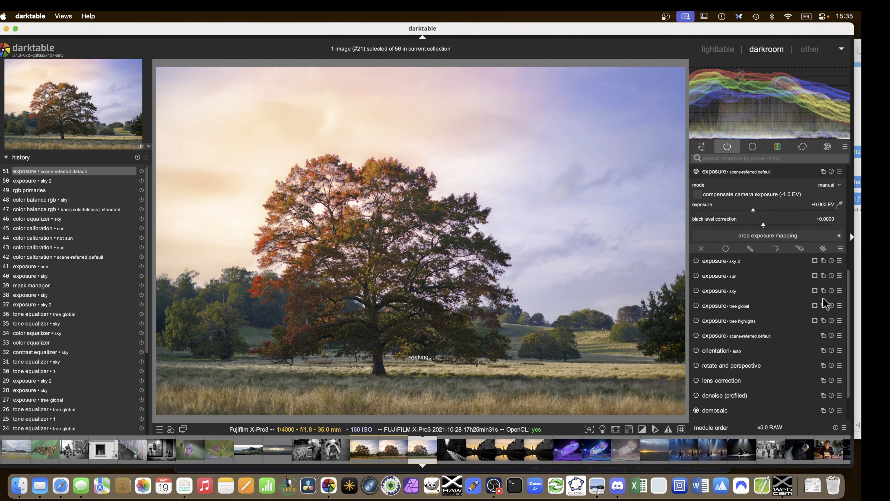
double_click(754, 172)
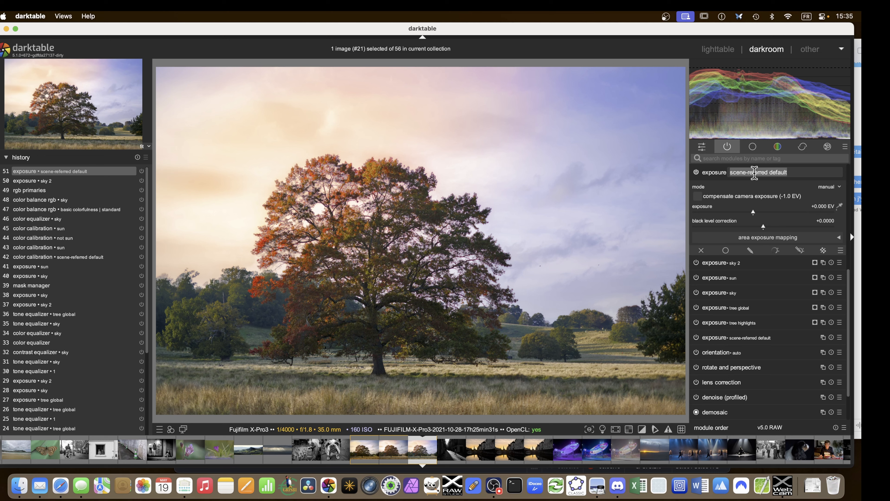
text(nd grad)
key(Return)
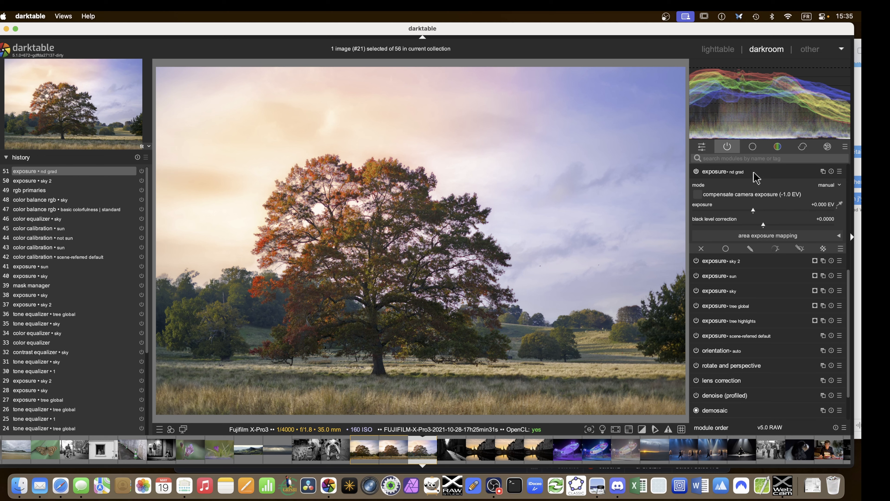
Restrict the exposure nd grad instance with a horizontal drawn gradient mask across the foreground grass
click(752, 249)
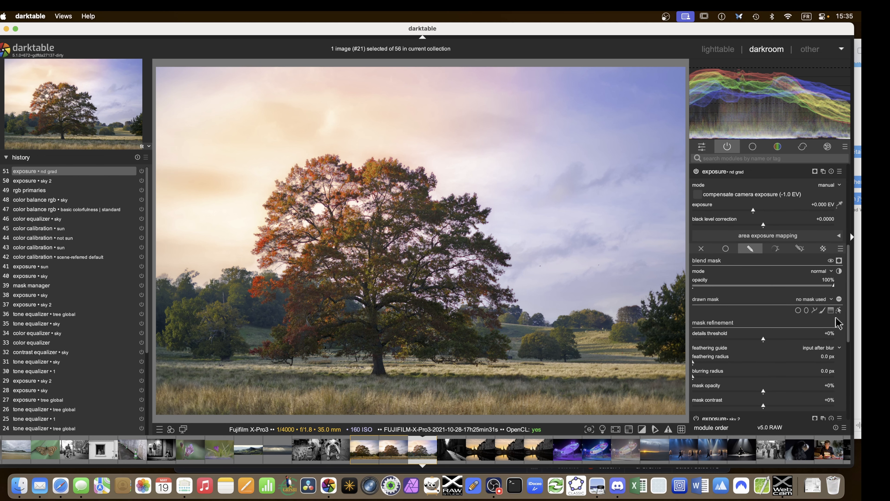
click(830, 310)
click(432, 400)
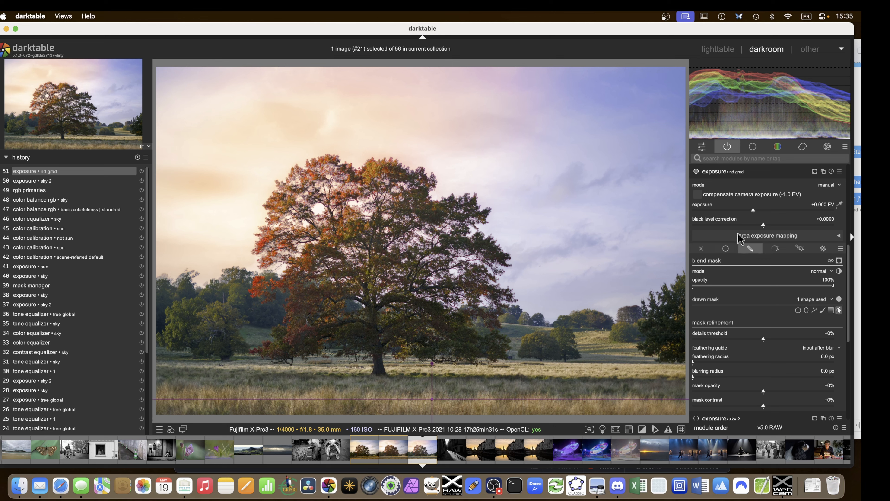
Invert the nd grad mask, set exposure to -1.077 EV, nudge the gradient slightly upward on the grass, and collapse the module
click(736, 209)
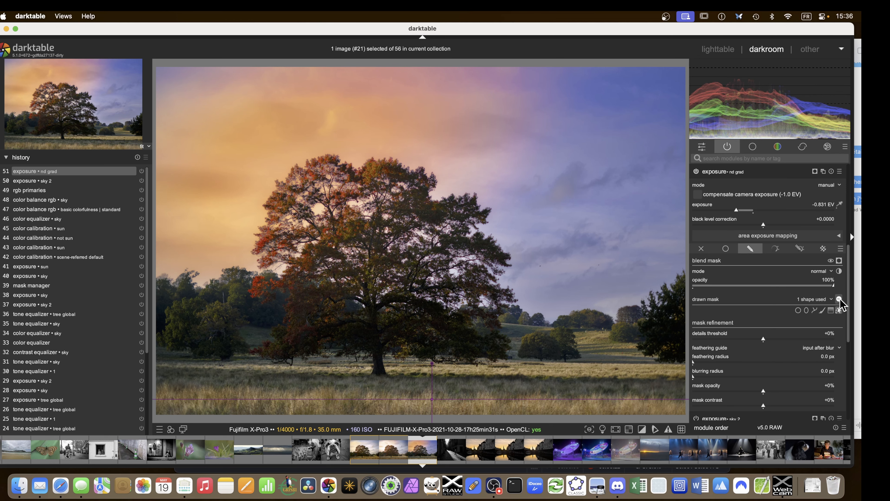
click(839, 299)
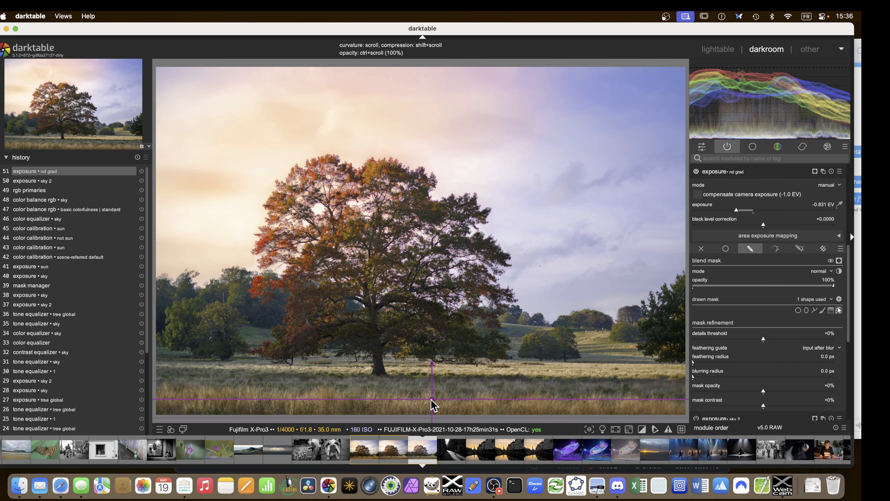
drag(432, 400, 431, 398)
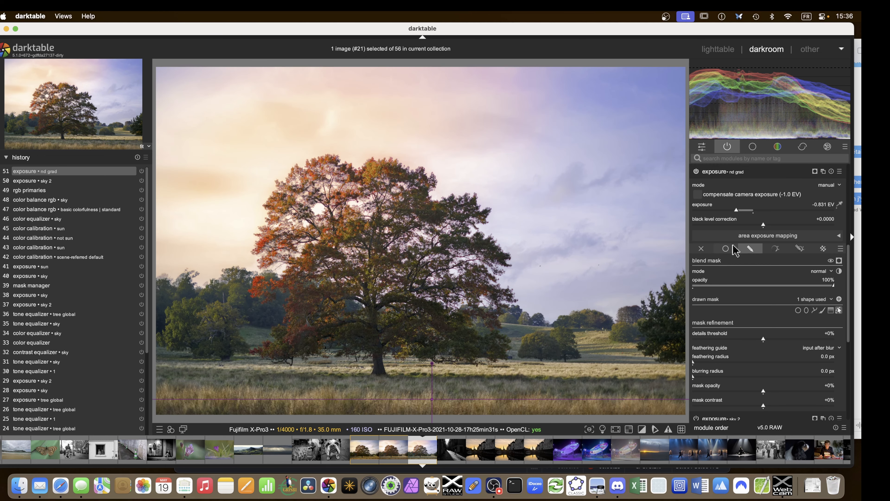
scroll(727, 214, down, 10)
drag(434, 407, 432, 394)
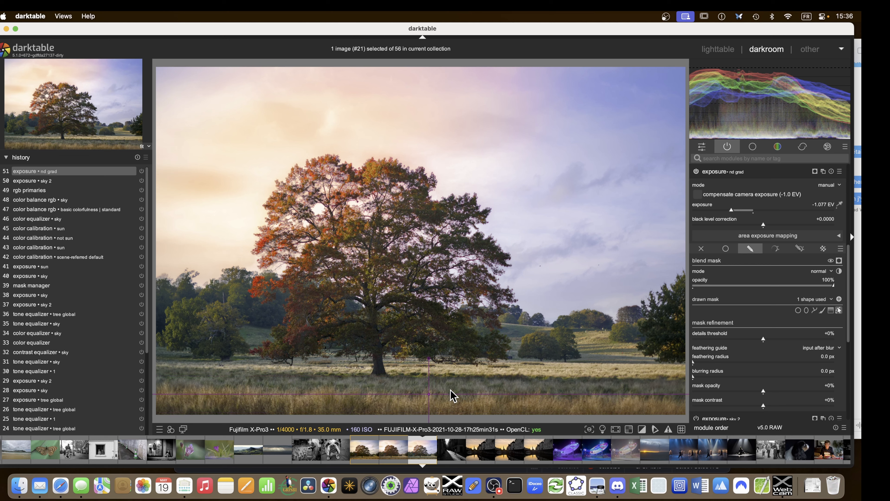
click(722, 172)
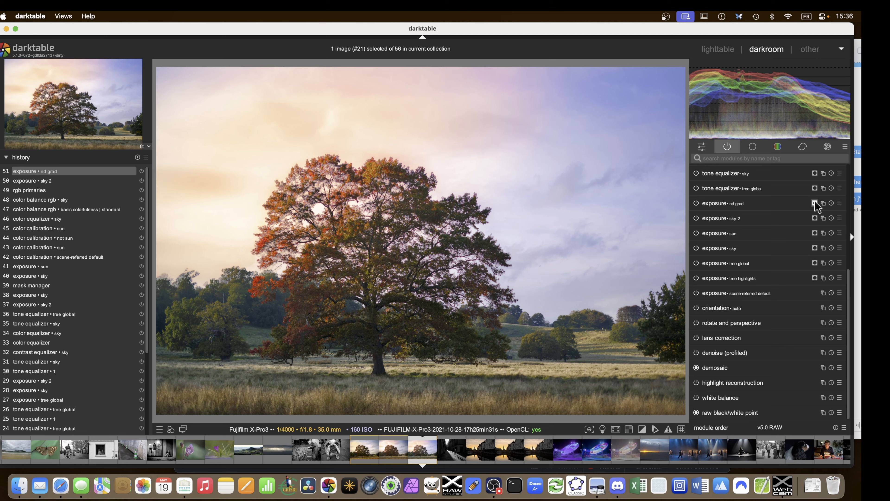
Create another new exposure instance above exposure nd grad and name it mid grasses
right_click(823, 203)
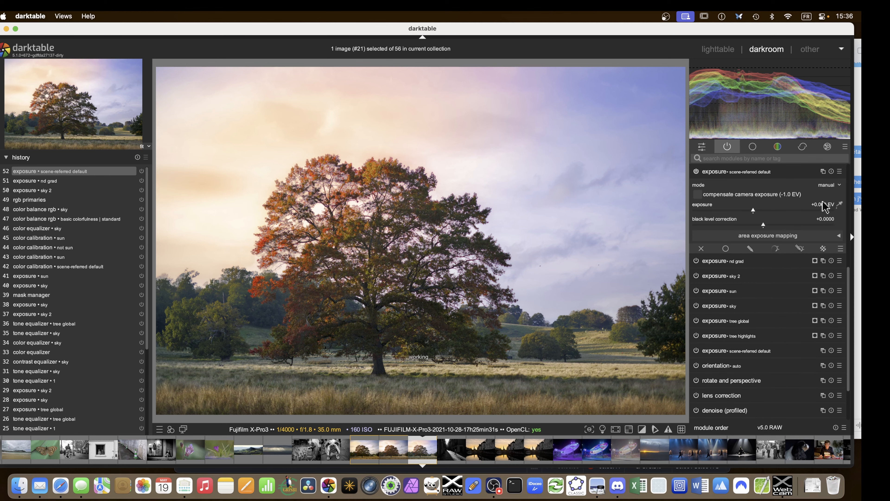
ctrl+click(761, 173)
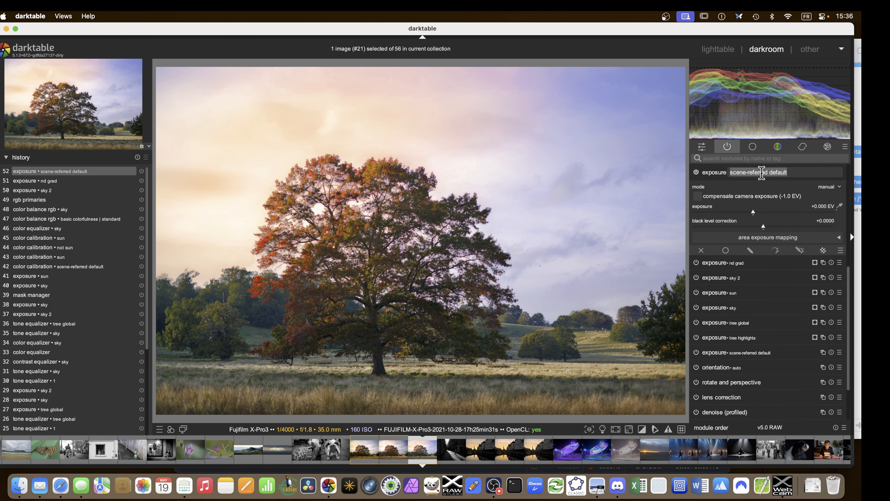
text(mi)
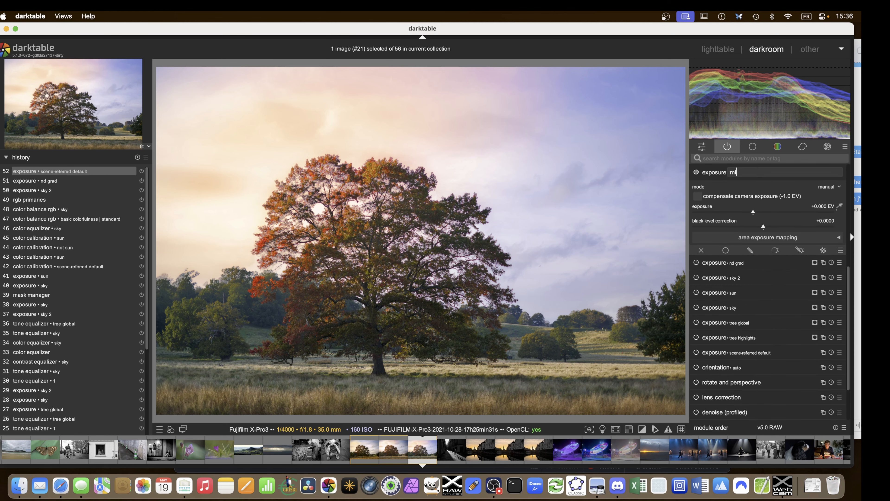
text(d grasses)
key(Return)
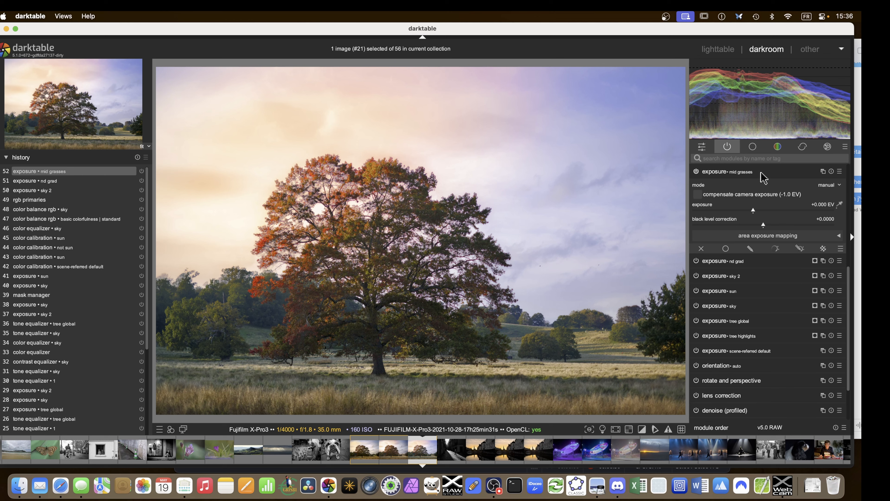
Add a drawn mask to exposure mid grasses with two horizontal gradients, one just below the tree's base and one just above it
click(751, 249)
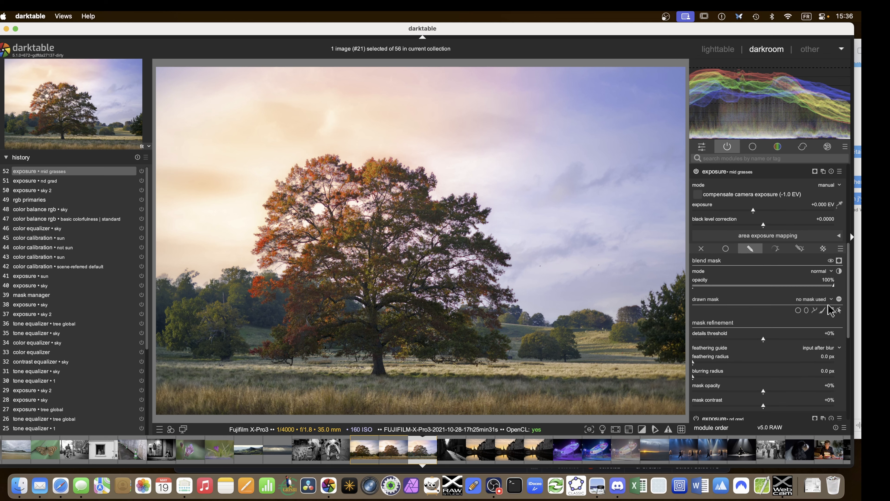
click(831, 310)
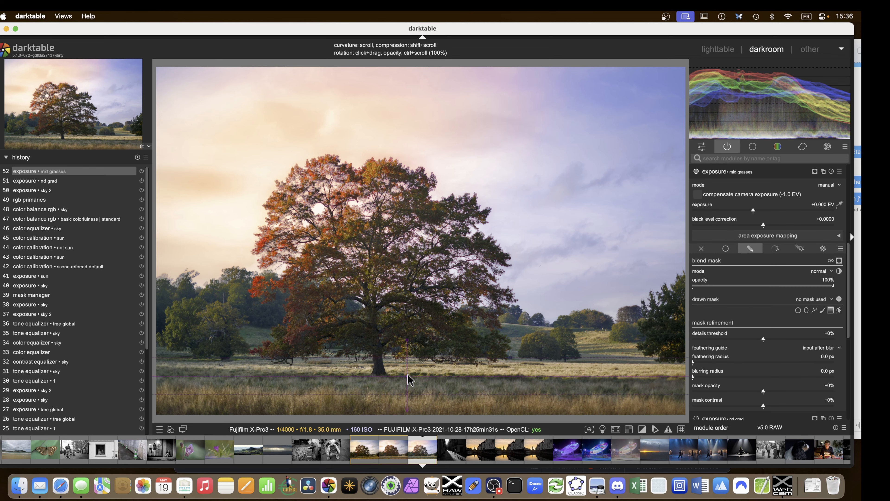
click(430, 383)
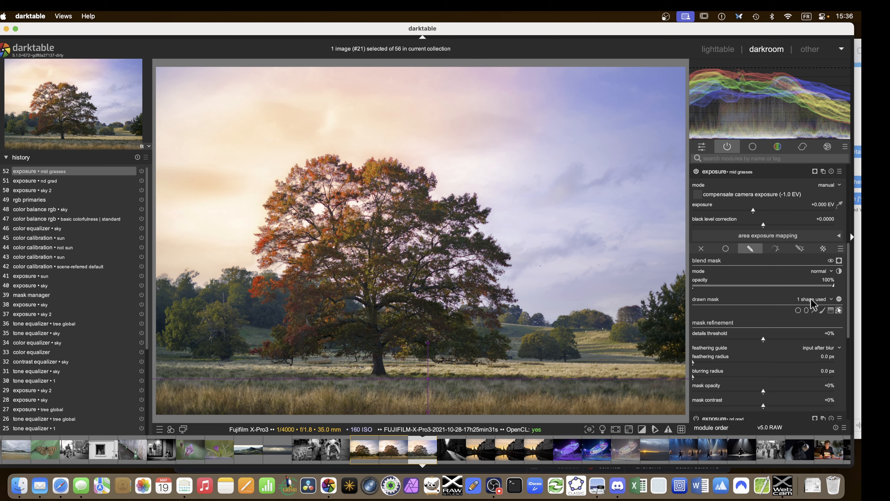
click(831, 310)
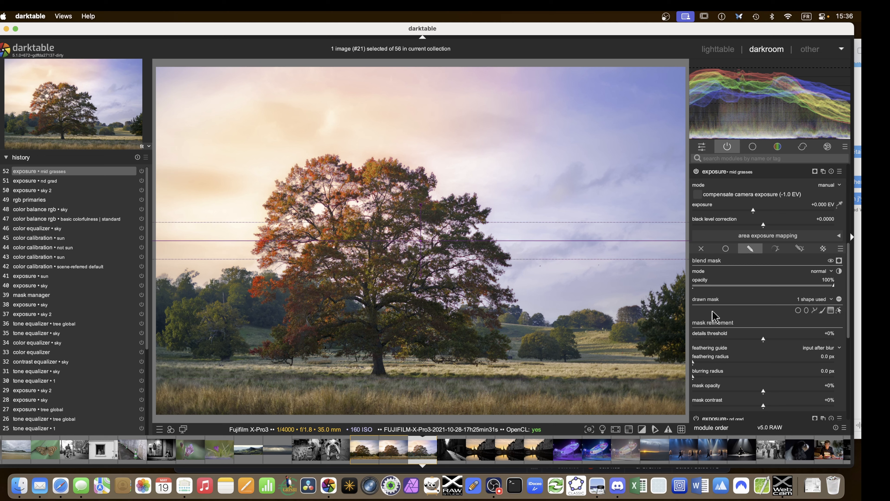
click(402, 355)
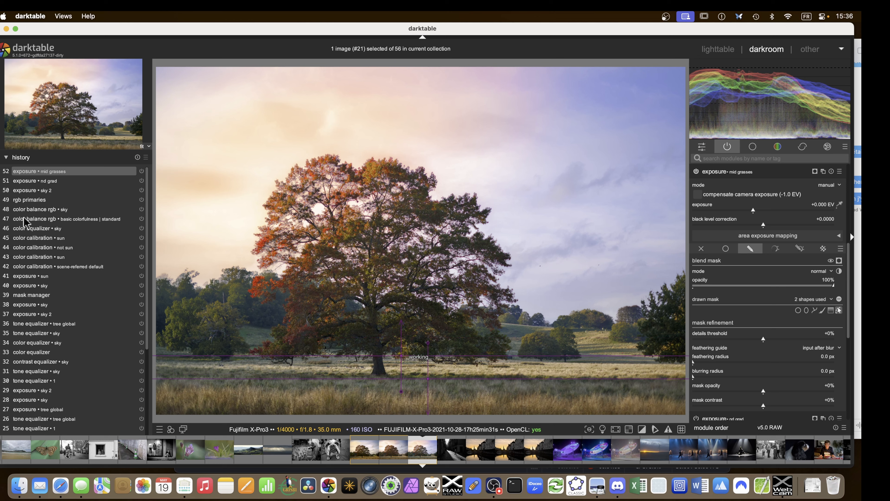
Set gradient #6 in the exposure mid grasses mask group to intersection mode in the mask manager
click(6, 158)
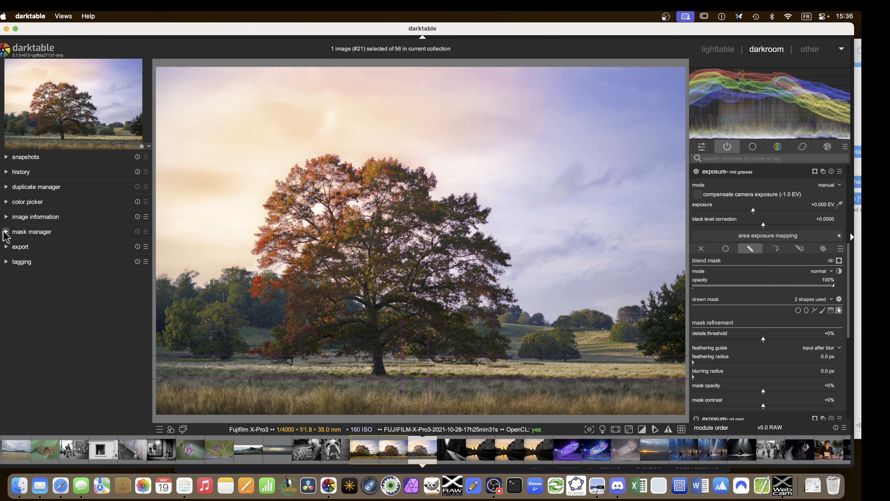
click(6, 231)
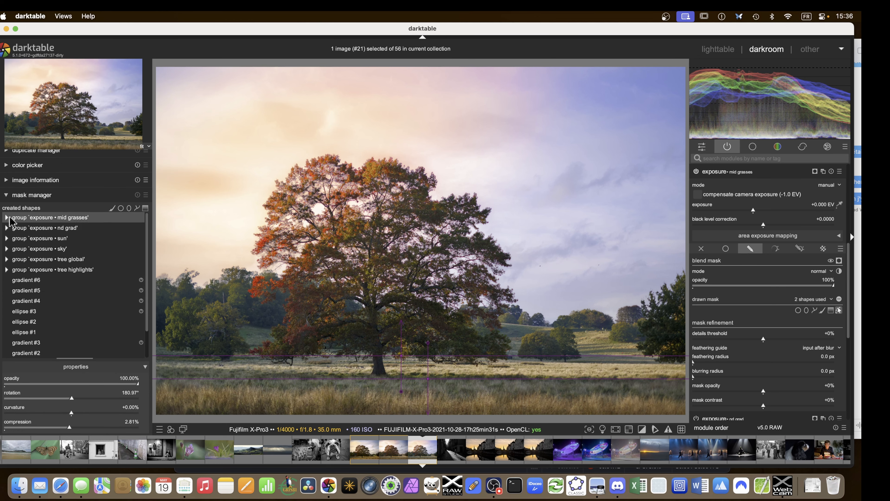
click(6, 217)
right_click(45, 232)
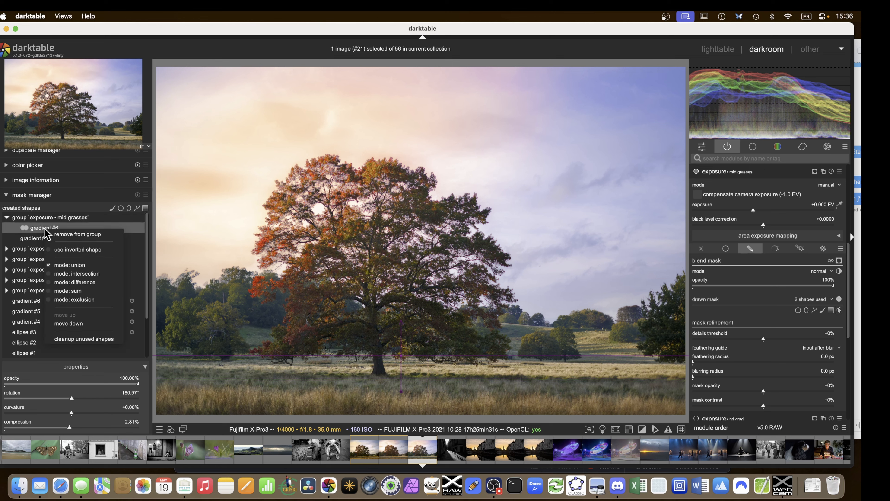
click(91, 275)
text(mm)
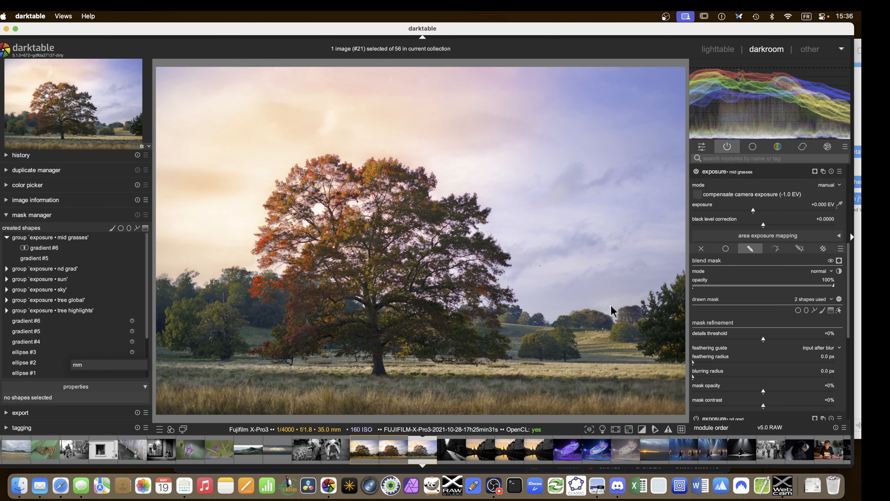
Display the mid grasses mask and move its two gradients closer together to narrow the band around the tree's base
click(815, 171)
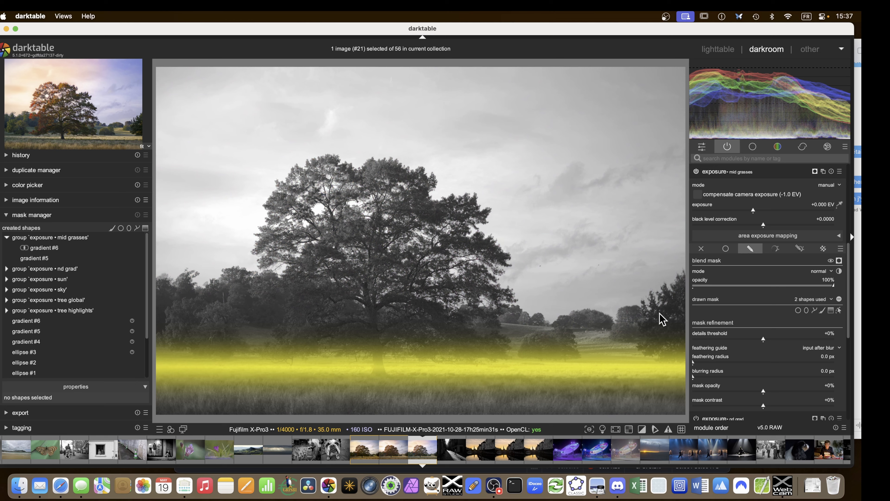
click(839, 310)
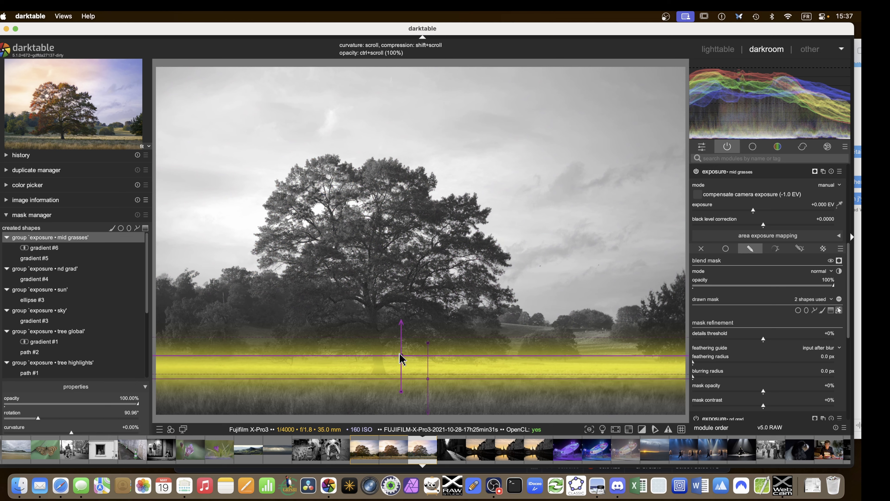
drag(401, 356, 427, 374)
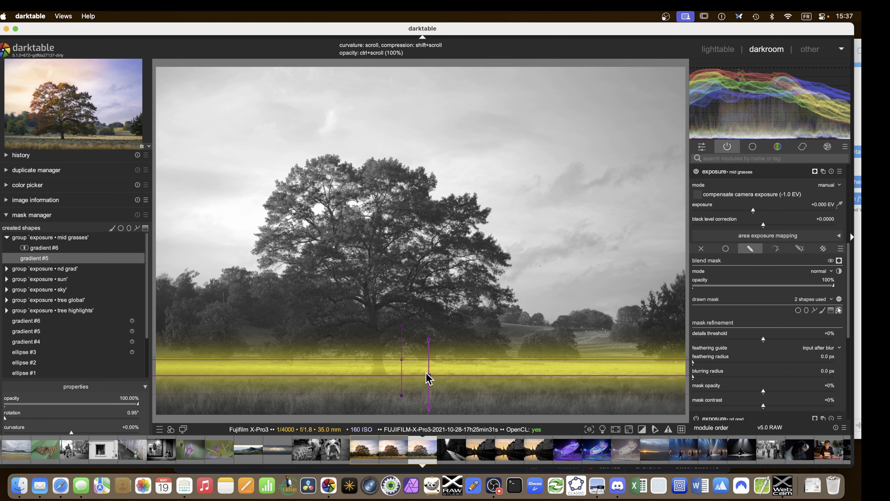
Add a Jz parametric mask limiting the input to 0.20–0.40 at the lower end, set feathering radius to 24.8 px, and hide the mask display
click(799, 249)
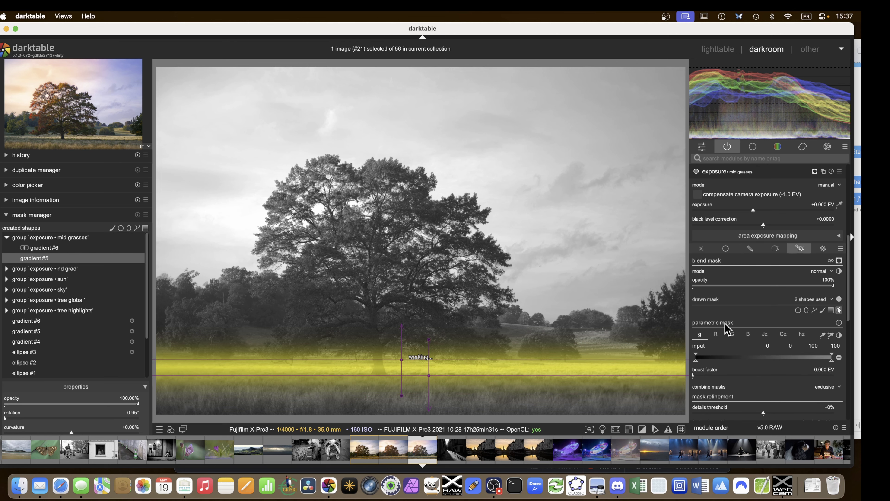
click(765, 334)
drag(696, 361, 749, 358)
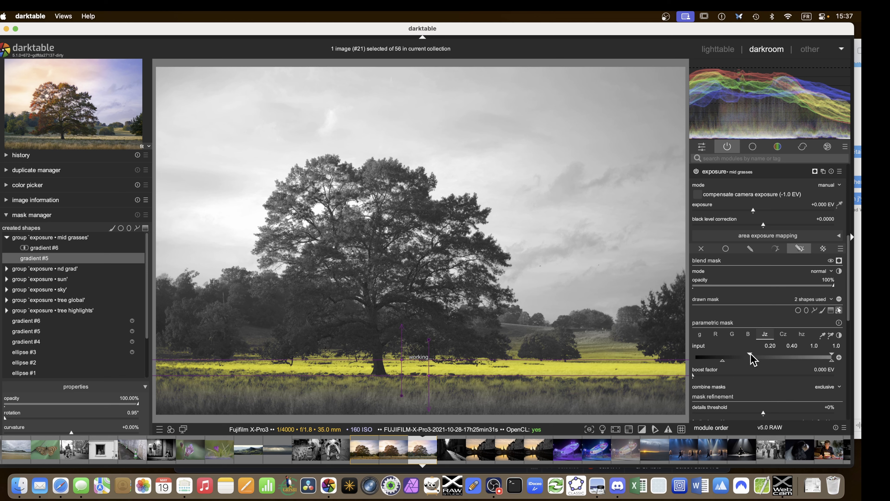
scroll(728, 380, down, 3)
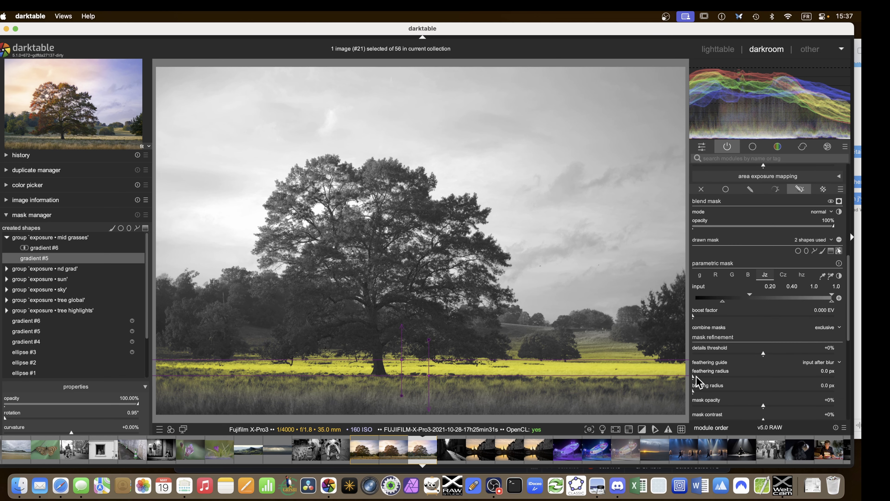
scroll(707, 376, up, 1)
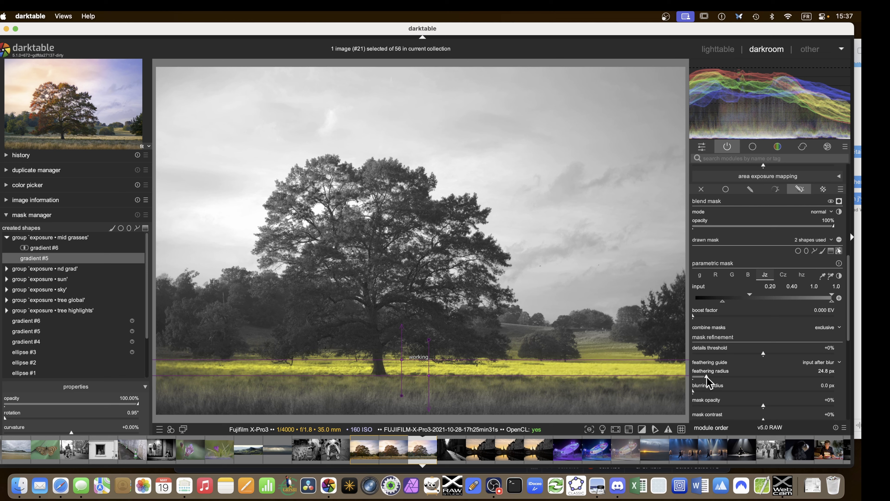
scroll(724, 291, up, 5)
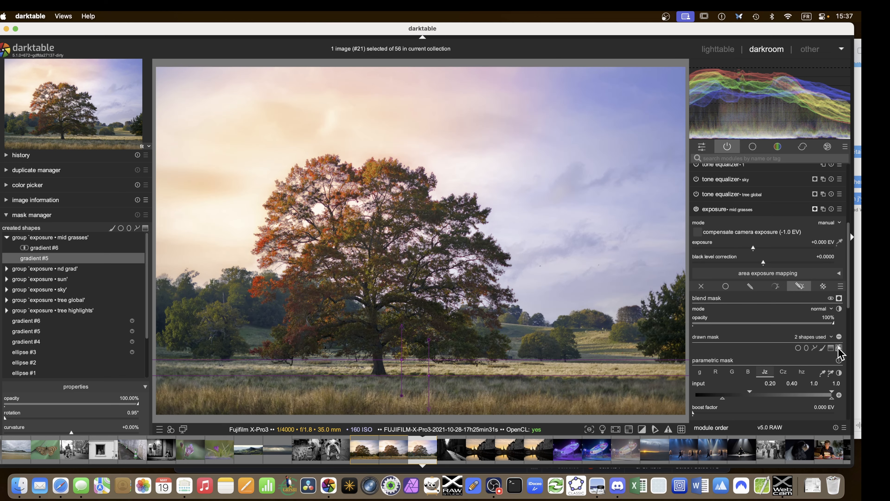
Hide the mid grasses mask shapes and set the instance's exposure to +0.153 EV
click(839, 348)
scroll(782, 280, up, 1)
click(755, 266)
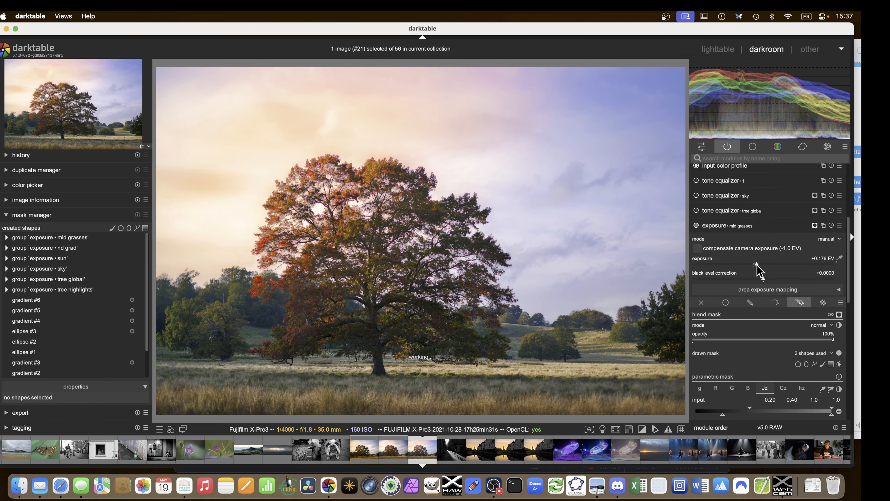
scroll(740, 265, up, 2)
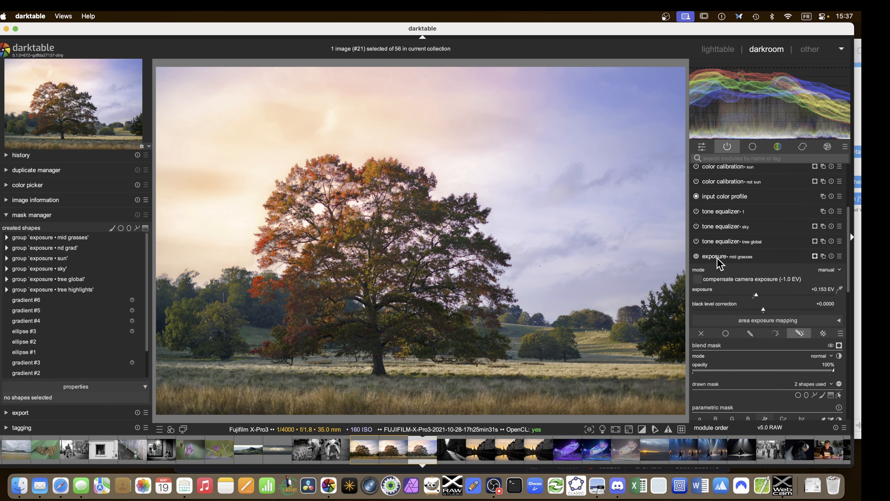
Collapse the mid grasses exposure instance, create a new color equalizer instance, and name it mid grasses
click(721, 258)
click(779, 148)
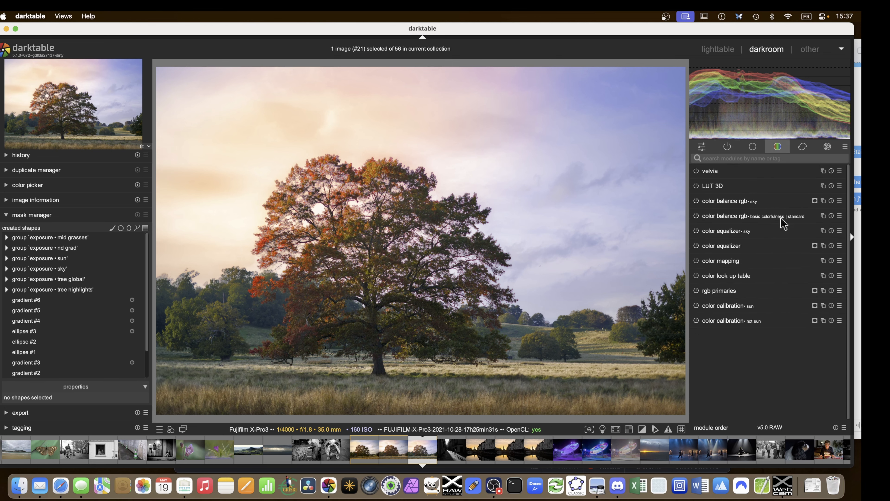
right_click(823, 245)
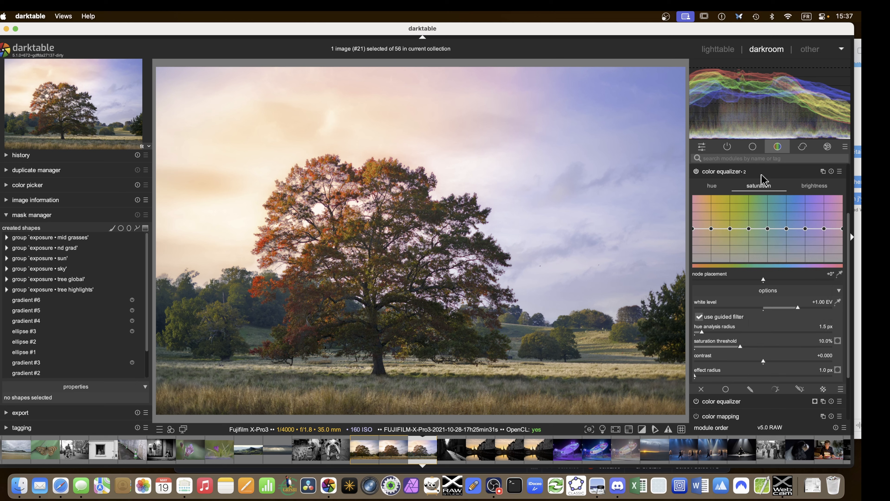
ctrl+click(746, 172)
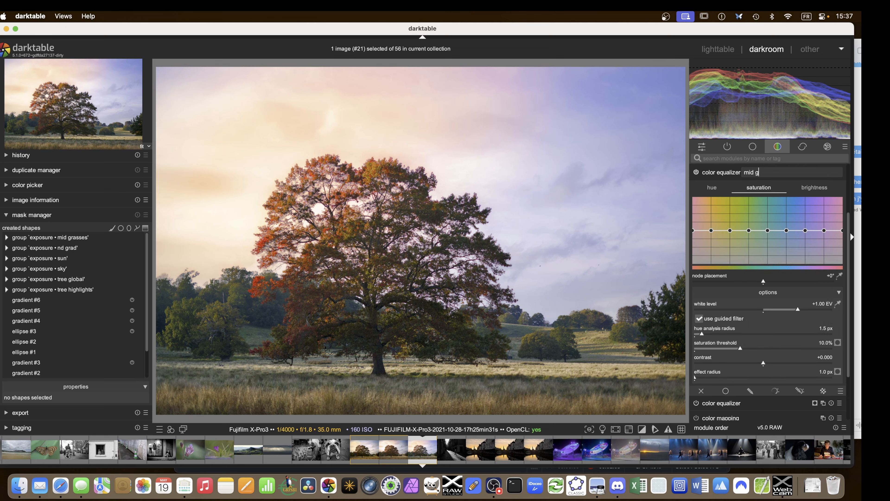
text(mid grasses)
key(Return)
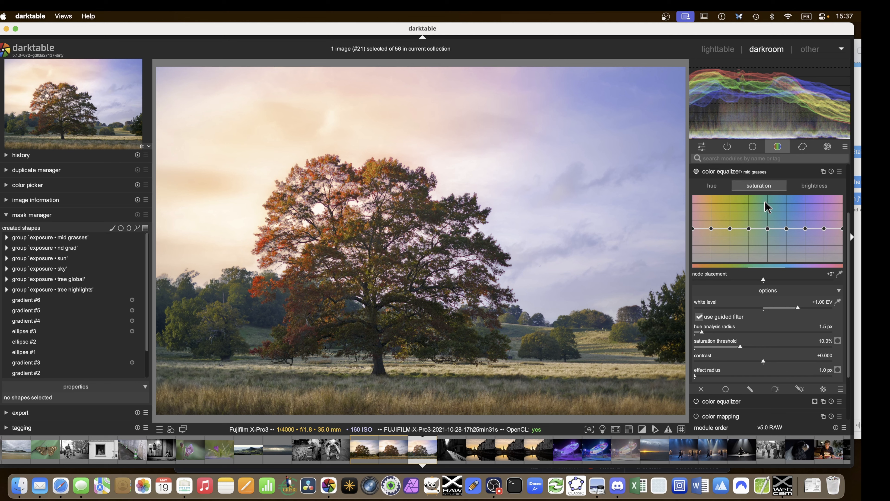
Raise the saturation of yellow and its neighbouring hues, and apply the exposure mid grasses mask to the color equalizer as a raster mask
drag(732, 228, 750, 223)
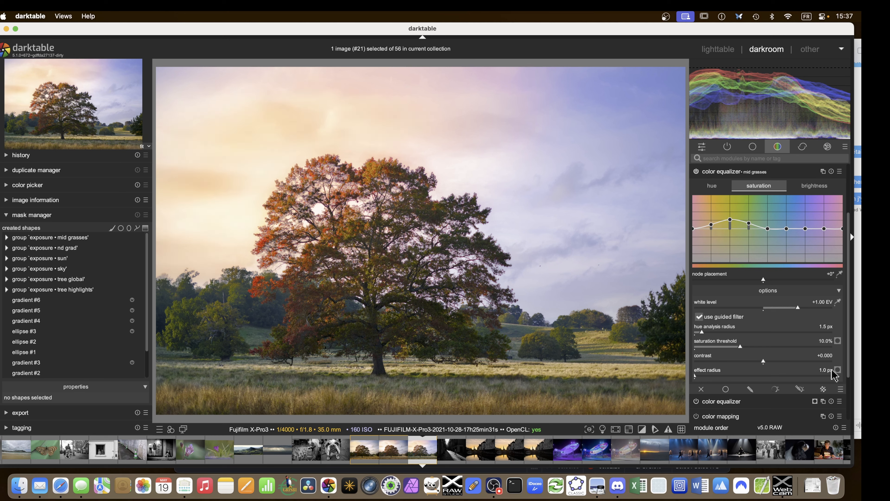
click(824, 388)
scroll(803, 306, down, 5)
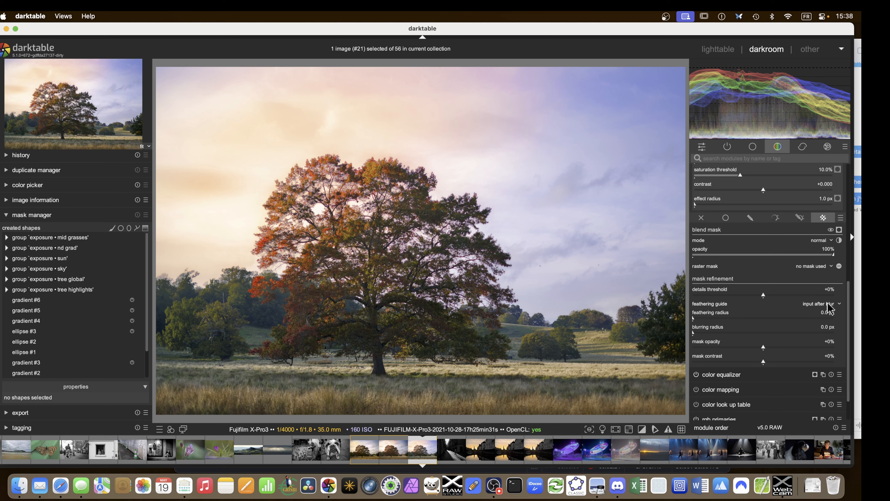
click(821, 242)
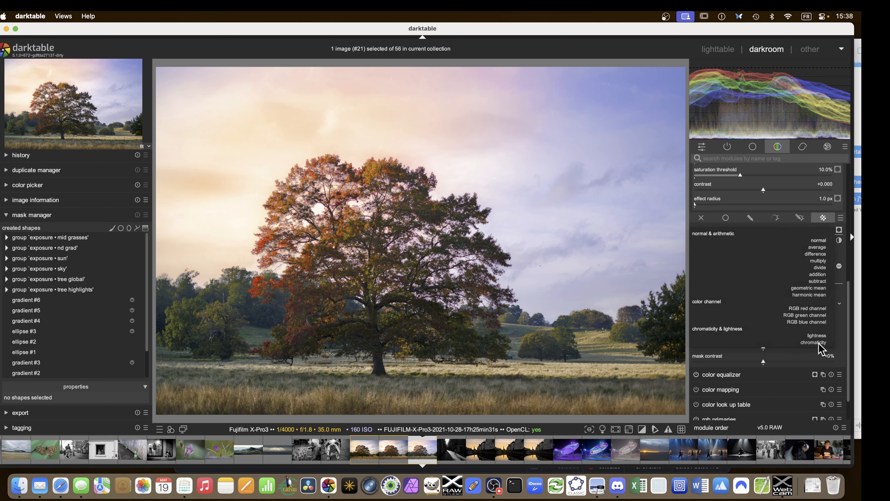
click(830, 216)
click(820, 268)
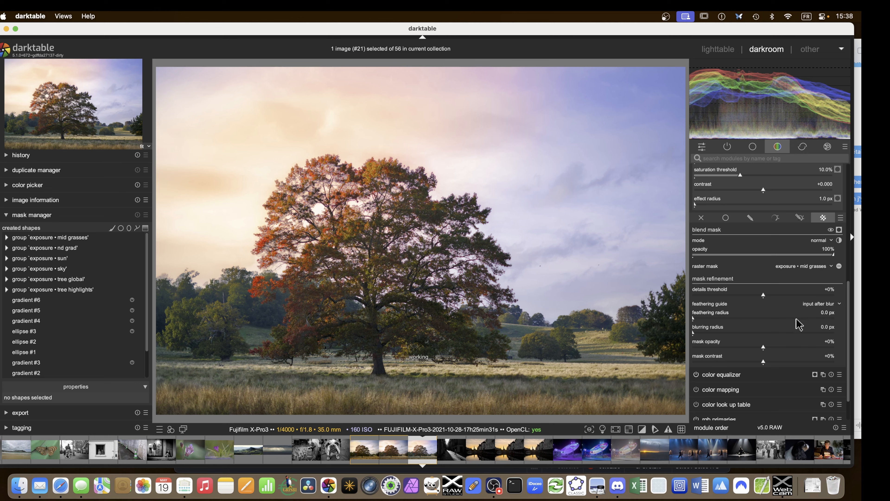
Boost the yellow saturation further, along with the adjacent orange and green nodes, in the mid grasses color equalizer
scroll(777, 243, up, 5)
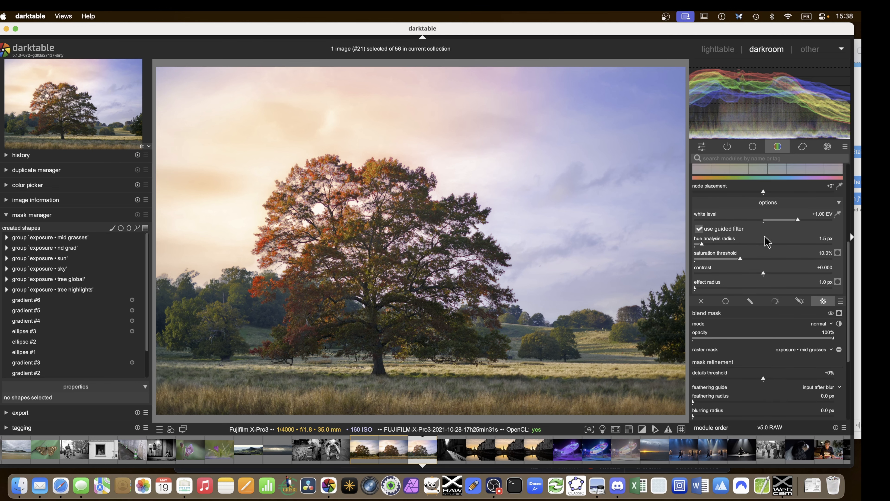
scroll(771, 233, up, 1)
drag(733, 196, 750, 198)
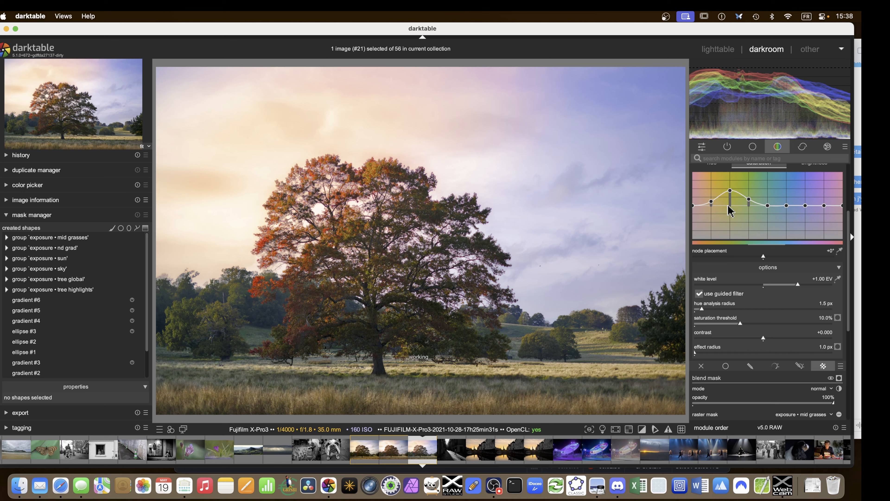
scroll(711, 204, up, 1)
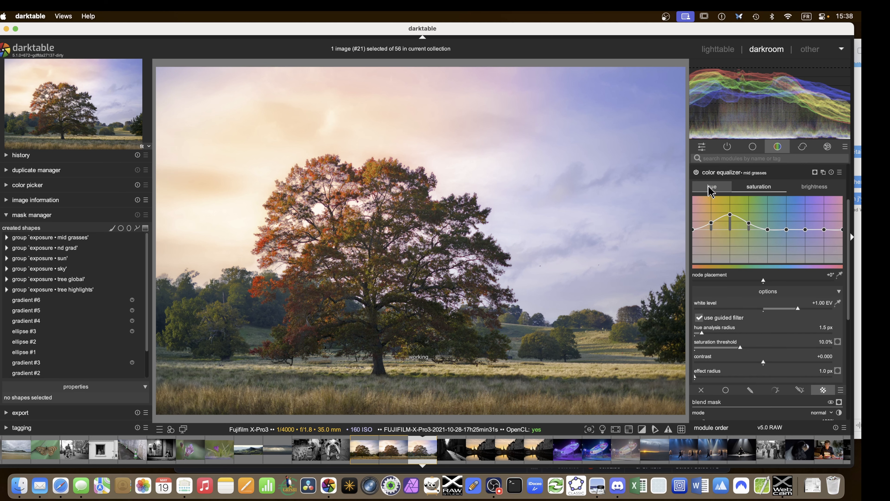
Sample the sunlit grass hue, shift the orange and yellow hue nodes slightly down, compare the effect on and off, and collapse the color equalizer
click(712, 186)
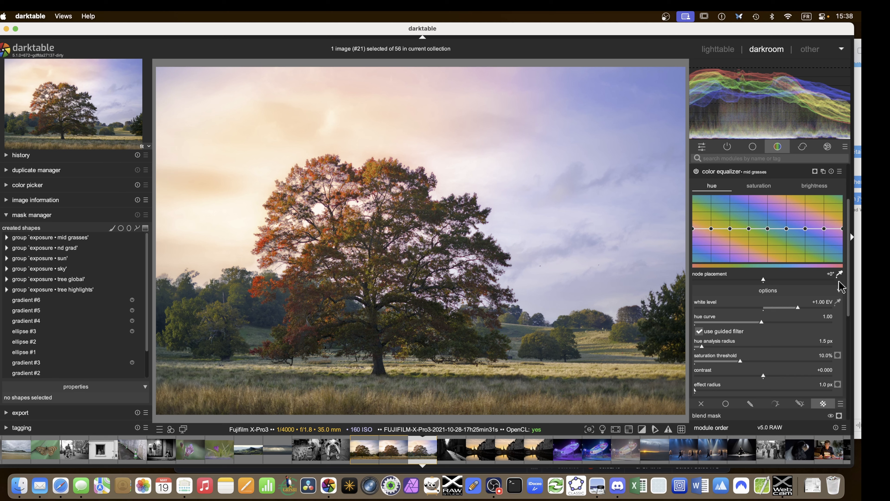
click(840, 274)
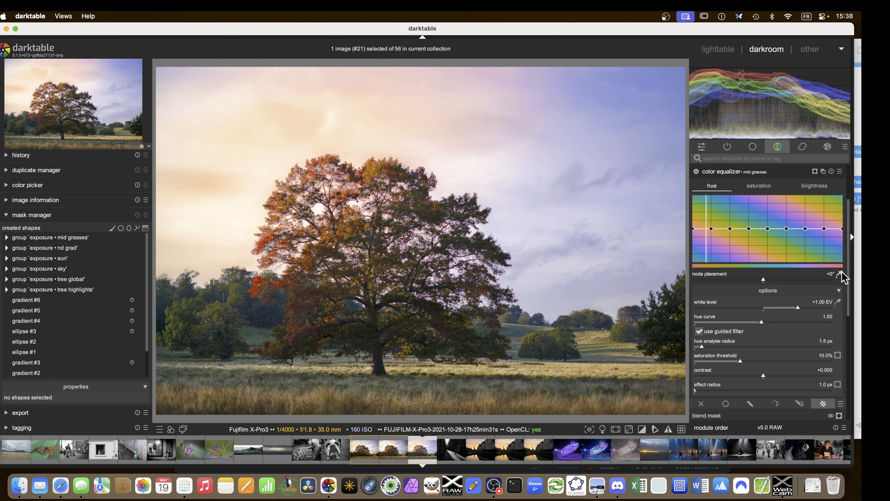
click(550, 370)
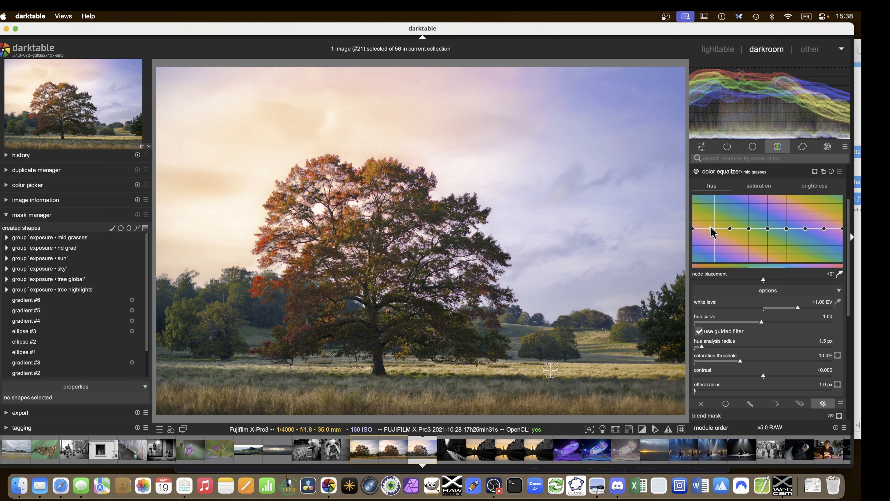
drag(711, 228, 711, 231)
click(697, 171)
click(697, 172)
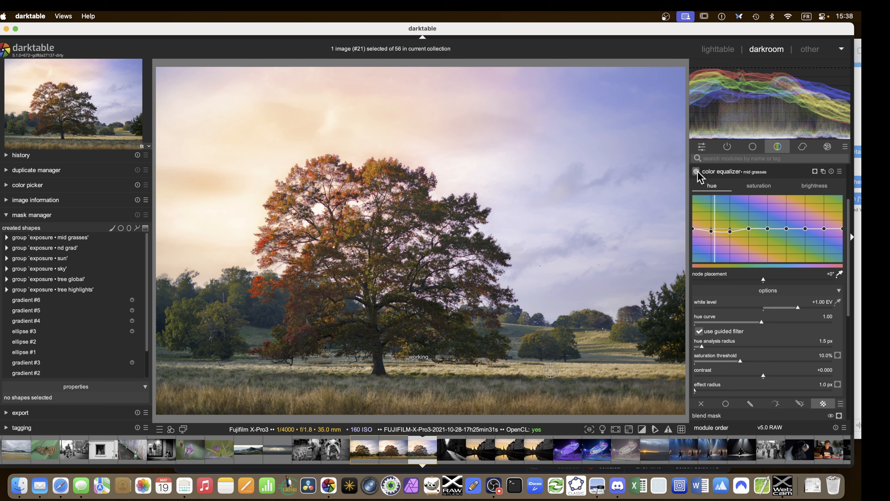
click(711, 171)
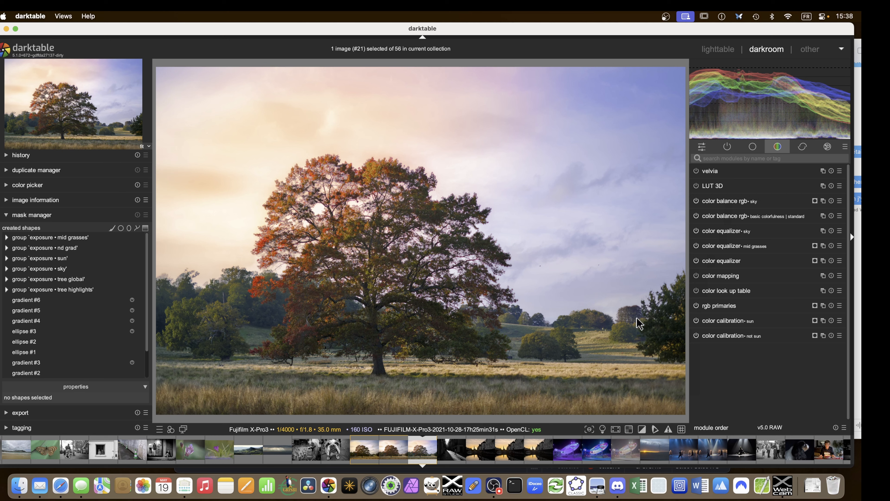
Search the modules for "deha", open haze removal, and give it a drawn mask
click(792, 158)
text(deha)
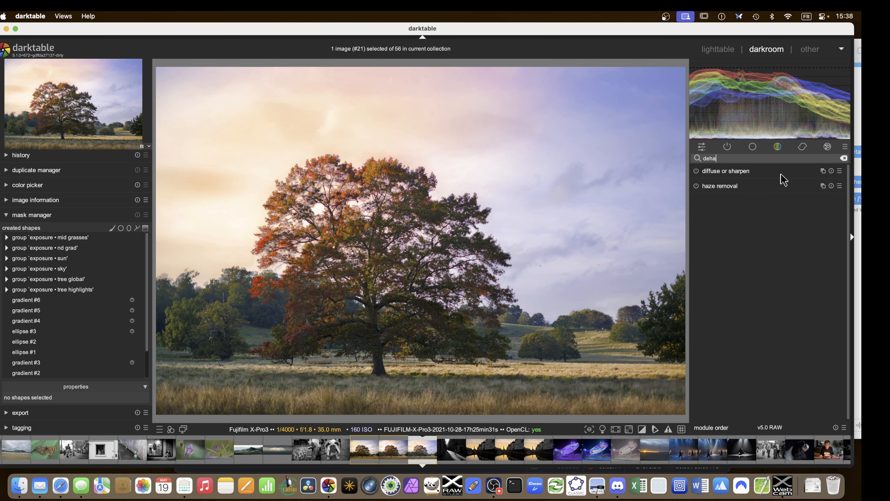
click(709, 189)
click(718, 189)
click(718, 189)
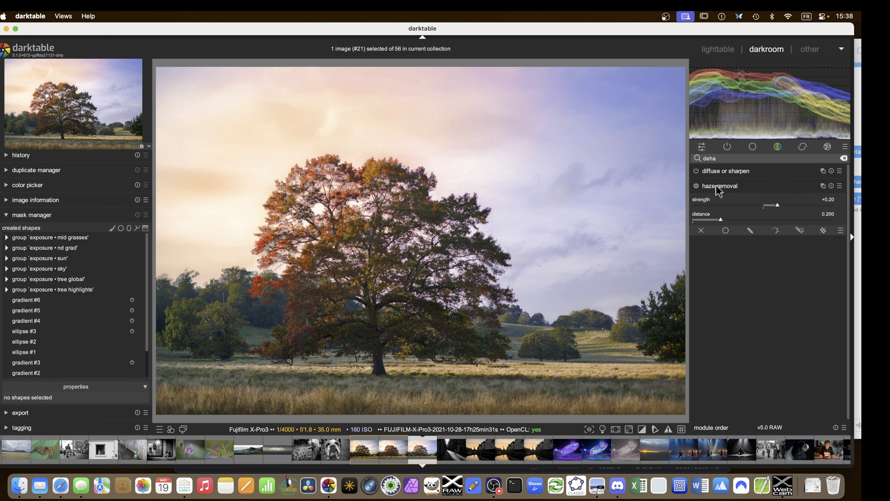
click(748, 232)
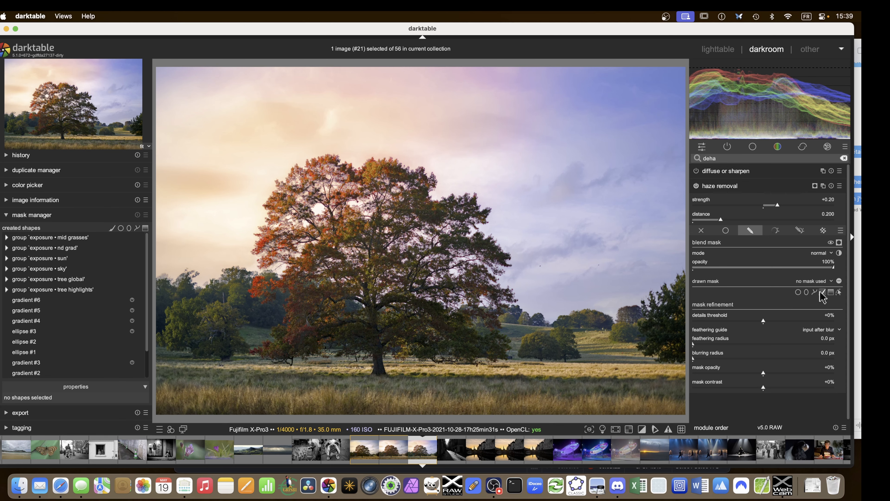
Paint the haze removal mask over the distant tree line with three brush strokes at size 4.01% and hardness 57.80%
scroll(620, 345, up, 4)
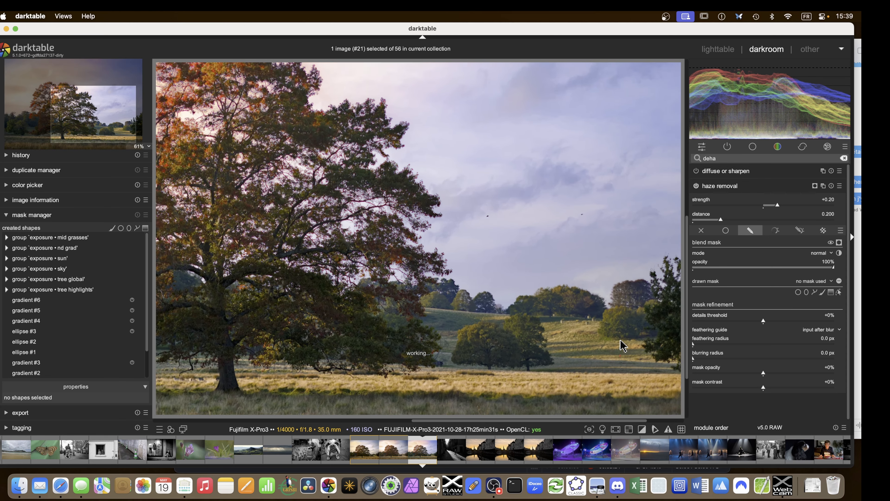
drag(620, 339, 572, 326)
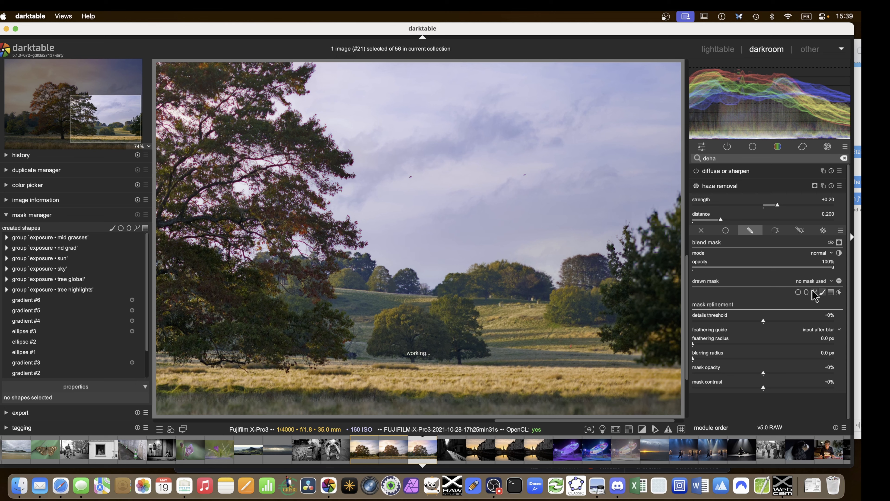
click(822, 293)
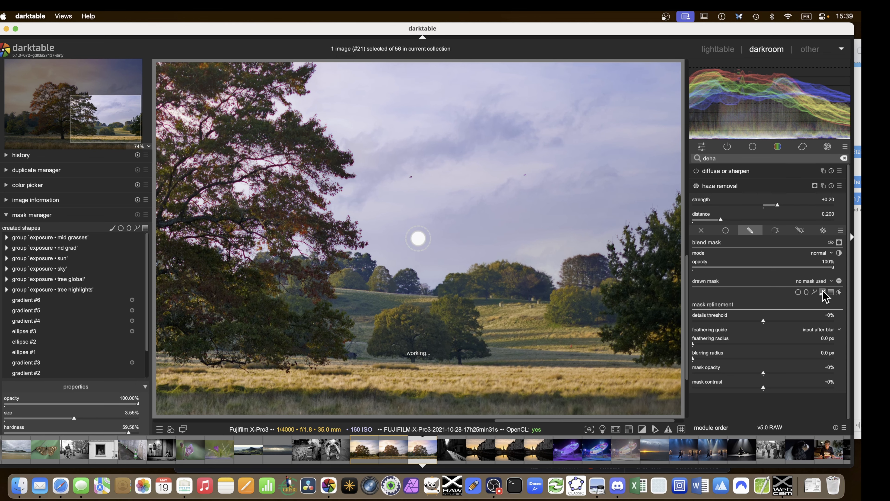
scroll(522, 283, up, 4)
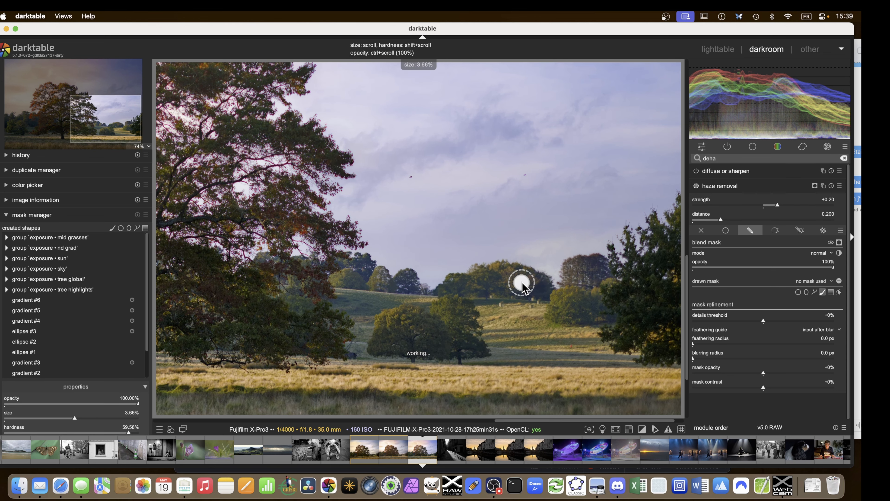
shift+scroll(522, 283, down, 2)
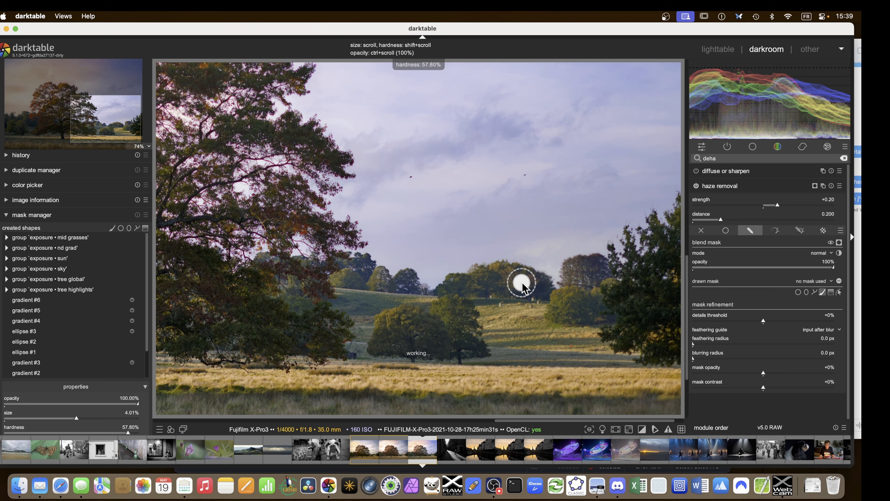
mouse_move(596, 259)
mouse_down()
mouse_move(573, 269)
mouse_move(589, 281)
mouse_move(597, 264)
mouse_move(505, 286)
mouse_move(449, 285)
mouse_move(504, 273)
mouse_move(536, 281)
mouse_move(438, 290)
mouse_move(365, 266)
mouse_move(351, 282)
mouse_move(404, 285)
mouse_move(339, 280)
mouse_up()
Display the haze removal mask, switch it to drawn and parametric, and limit the g input's upper end to 36.5–60.8
click(839, 242)
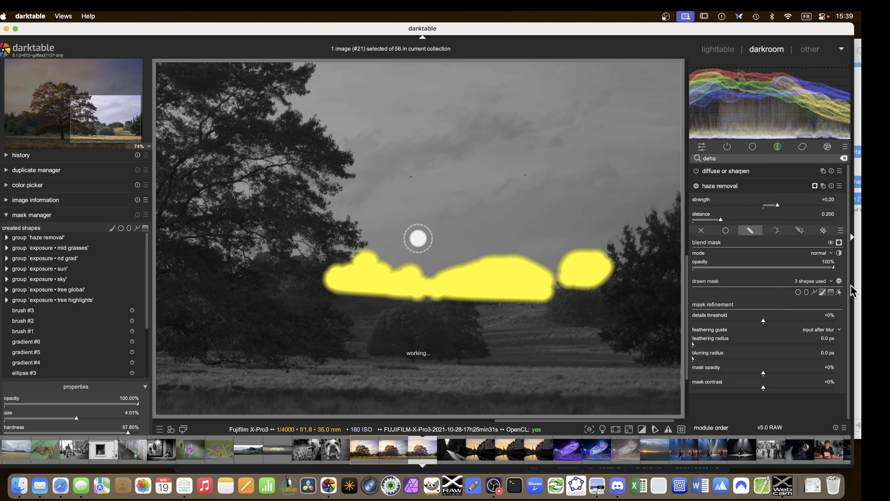
click(795, 230)
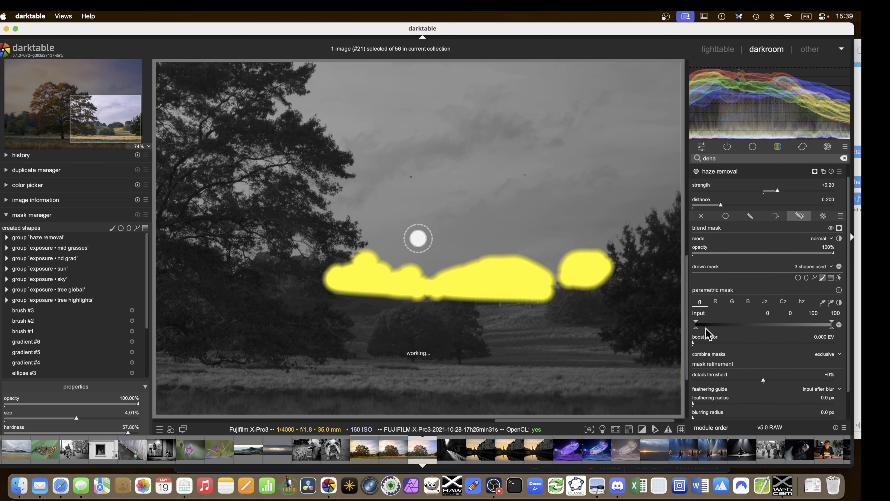
drag(832, 328, 771, 328)
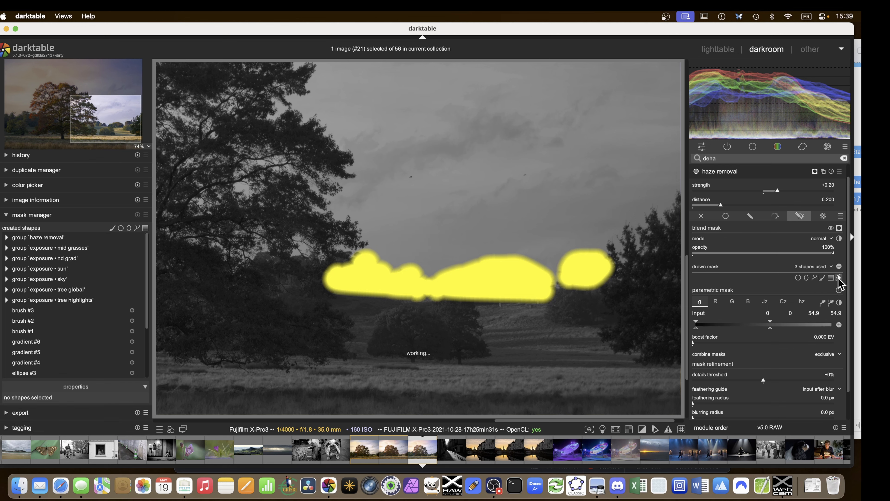
mouse_move(771, 328)
mouse_down()
mouse_move(745, 328)
mouse_move(803, 330)
mouse_move(778, 330)
mouse_up()
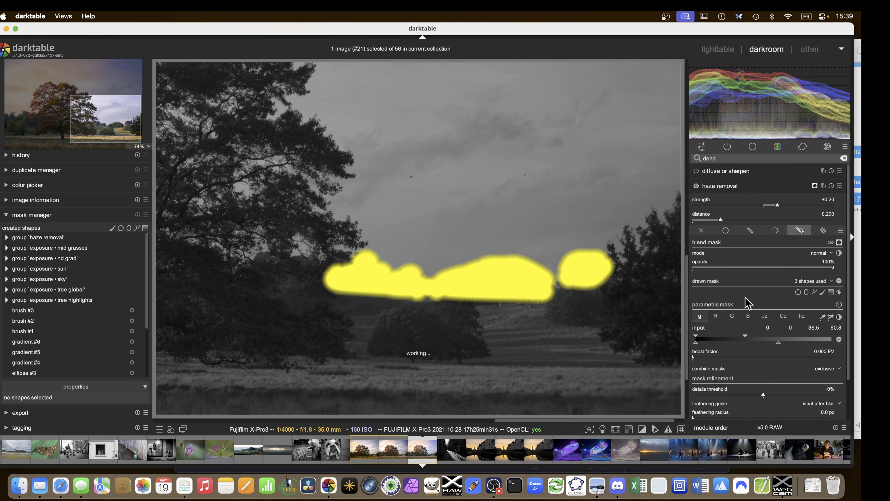
Reopen haze removal, readjust the g input range with the mask displayed, and set the feathering radius to 18.4 px
click(706, 183)
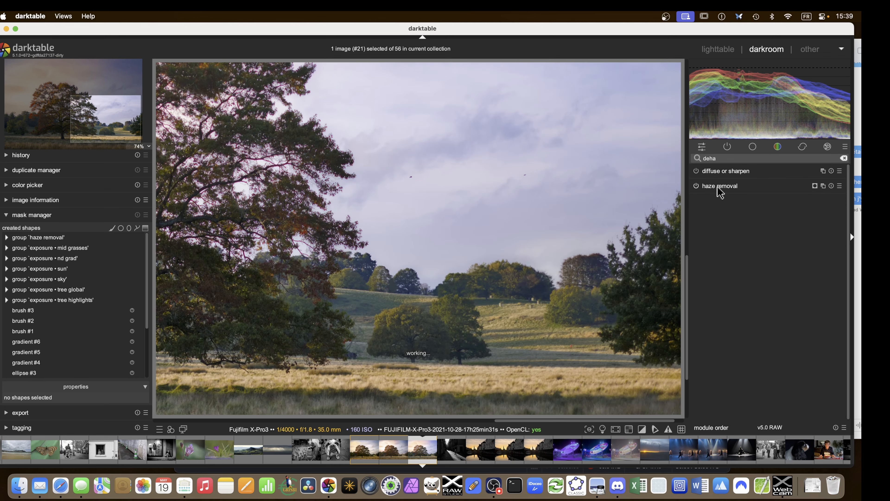
click(719, 188)
scroll(797, 360, down, 2)
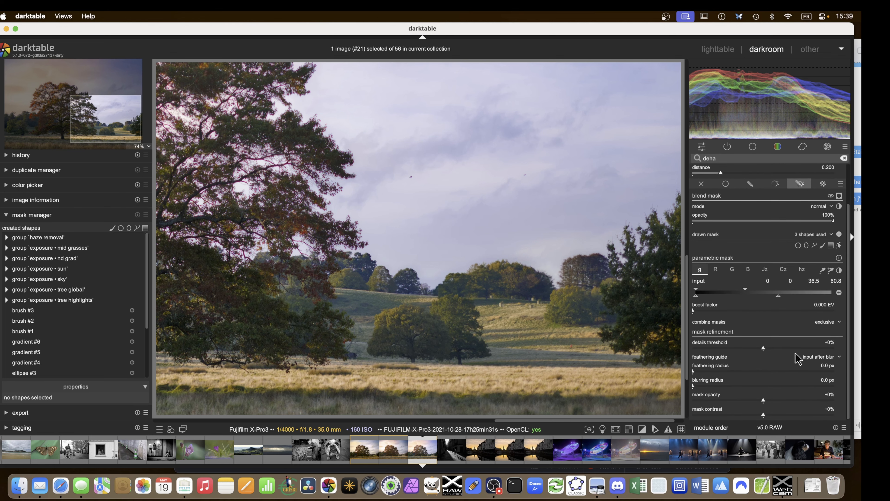
mouse_move(778, 351)
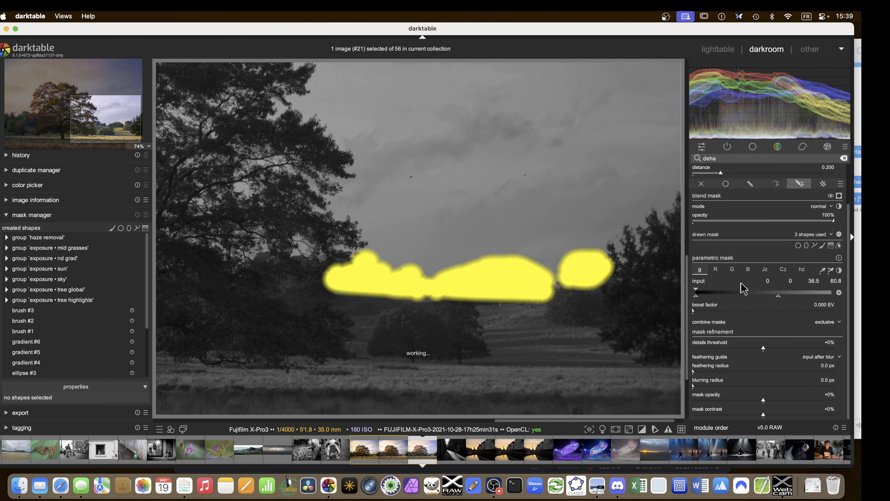
mouse_move(748, 295)
mouse_down()
mouse_move(728, 292)
mouse_move(749, 302)
mouse_move(724, 304)
mouse_move(769, 303)
mouse_move(719, 304)
mouse_move(700, 293)
mouse_up()
click(704, 374)
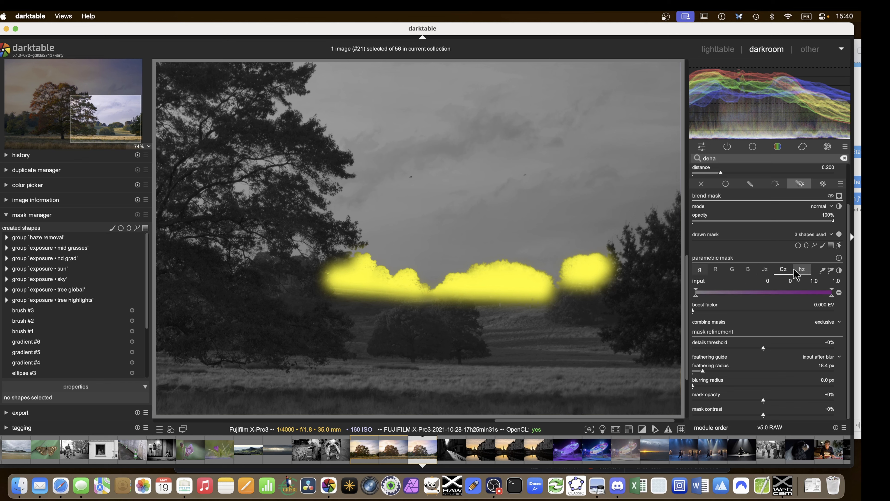
Set the hz parametric range of the haze removal mask by sampling a rectangle across the distant trees
click(802, 269)
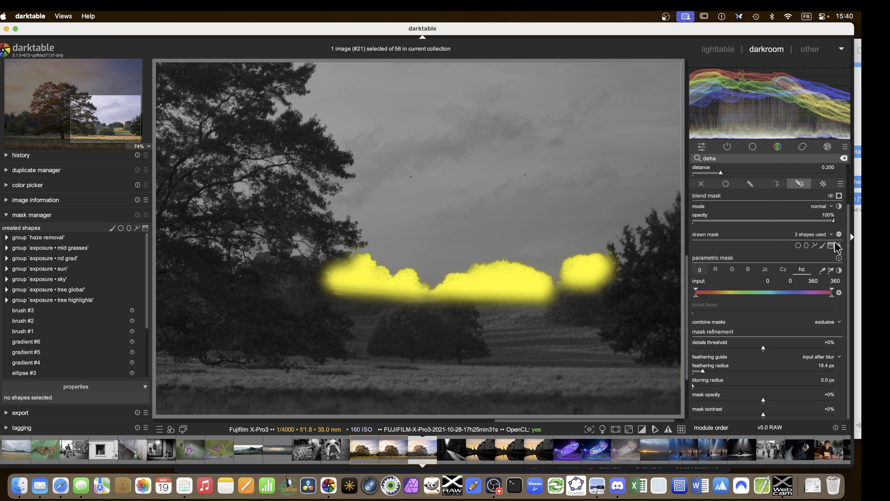
click(830, 270)
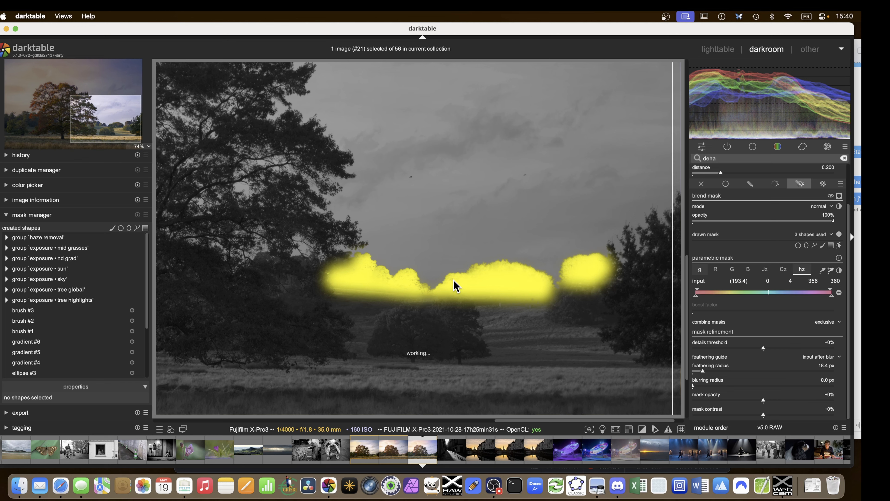
drag(453, 280, 536, 289)
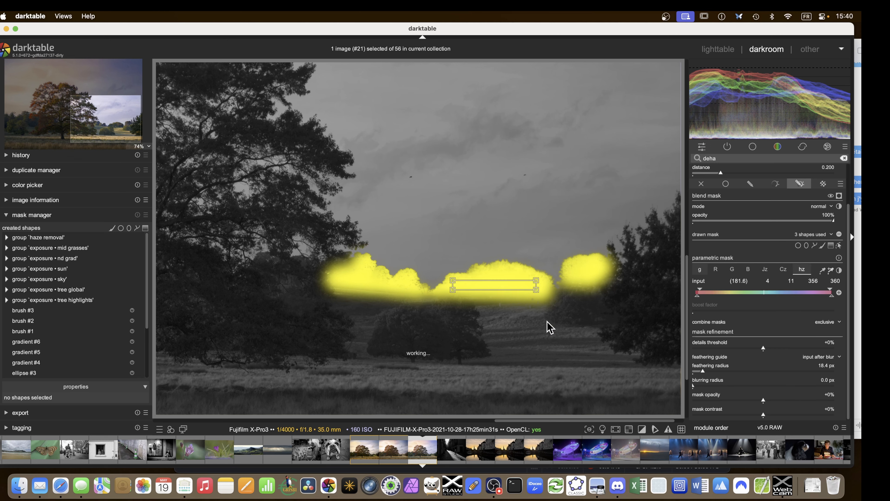
Set the haze removal strength to -0.67, then collapse the module and view the whole photo
scroll(727, 242, up, 2)
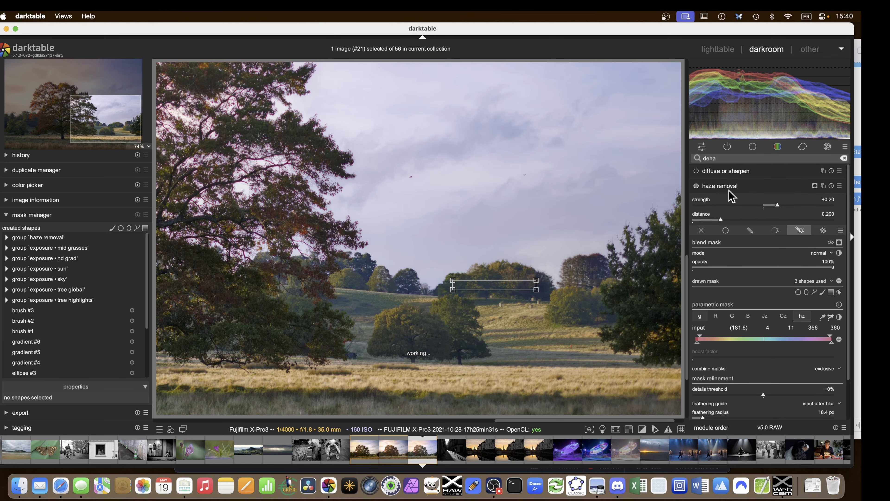
click(838, 293)
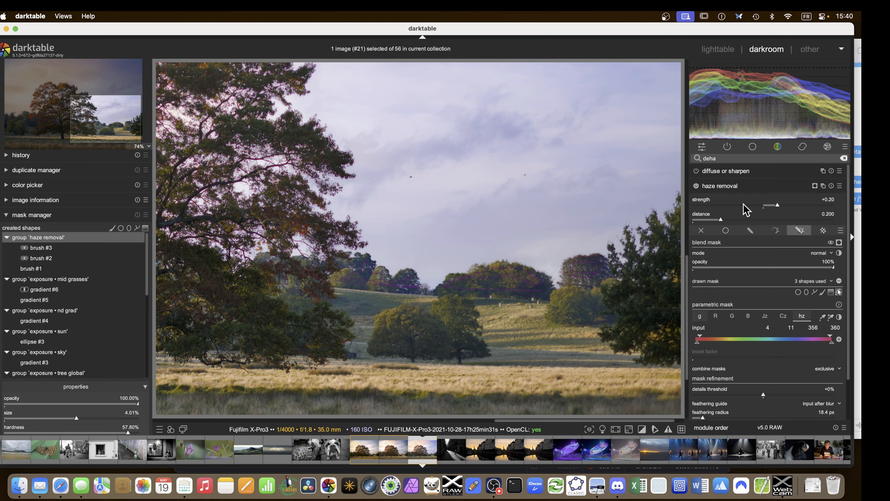
click(838, 293)
click(723, 205)
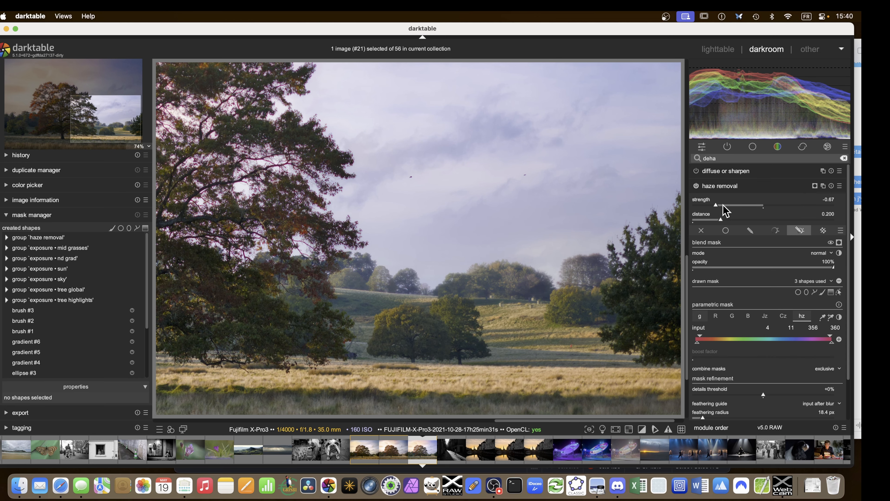
click(714, 184)
scroll(483, 323, down, 3)
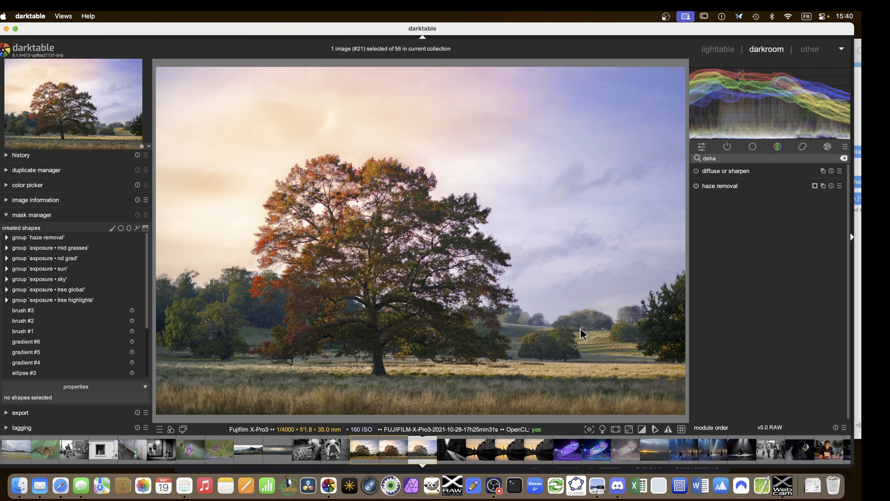
Compare the distant trees with haze removal off and on, and check the module's settings
click(696, 186)
click(696, 186)
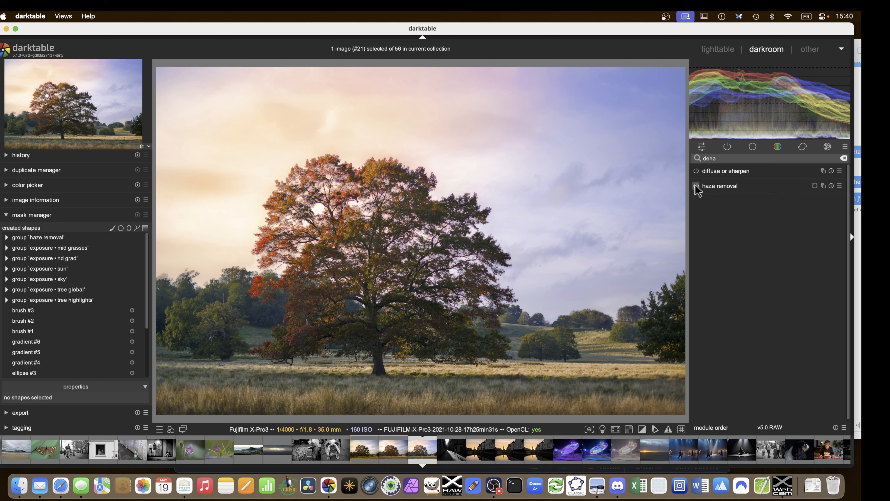
click(696, 187)
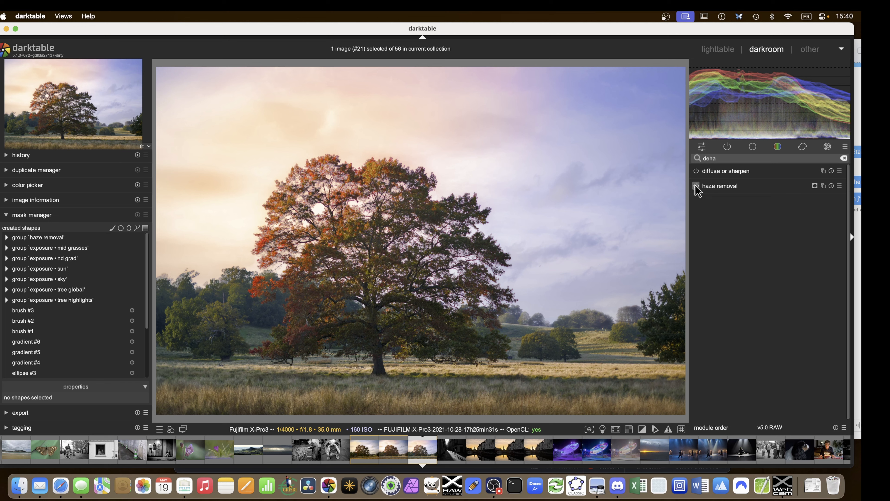
click(718, 187)
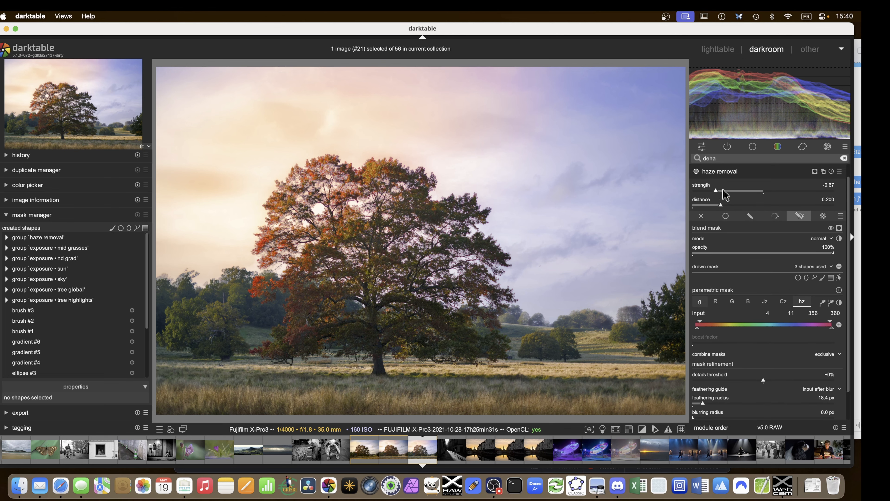
click(723, 177)
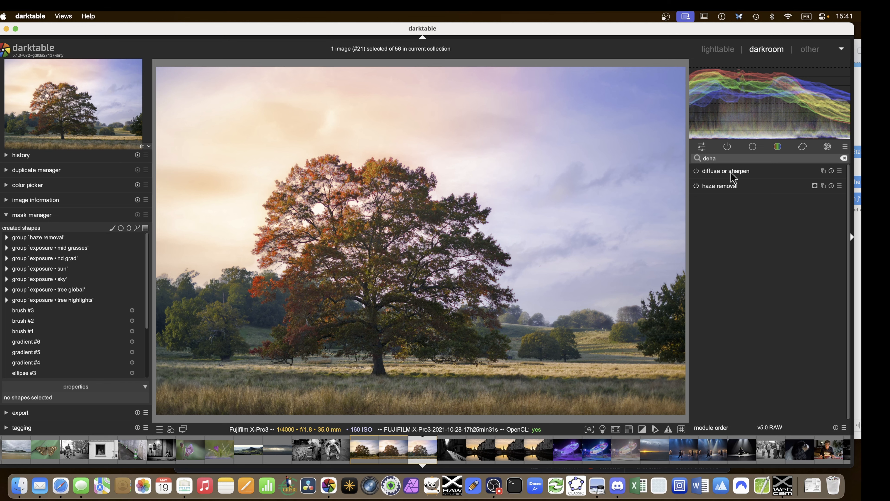
Apply the artistic effects bloom preset to diffuse or sharpen
click(823, 171)
click(824, 171)
click(839, 171)
mouse_move(814, 181)
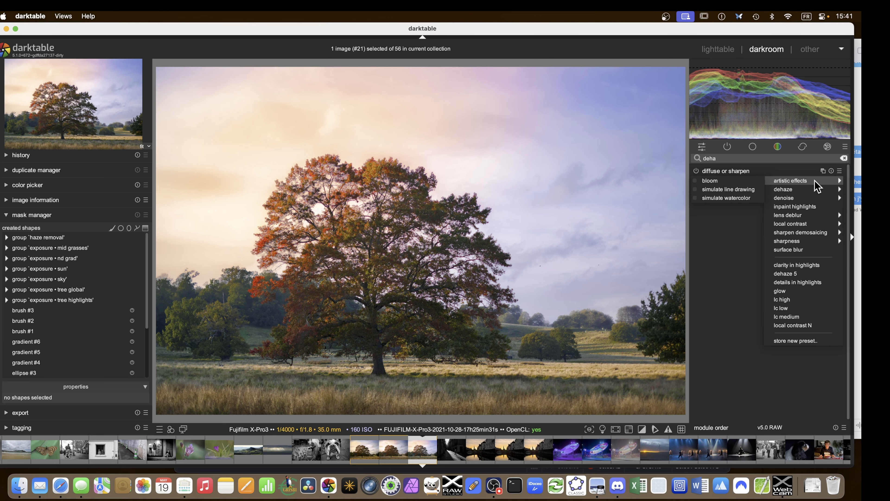
click(709, 180)
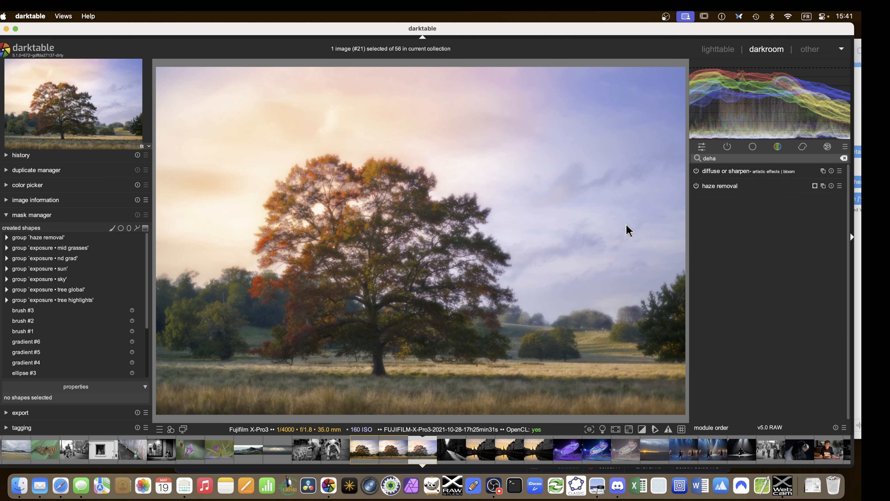
Give diffuse or sharpen a drawn gradient mask at the upper-left edge of the main tree's crown, rotated to 329.56°
click(713, 171)
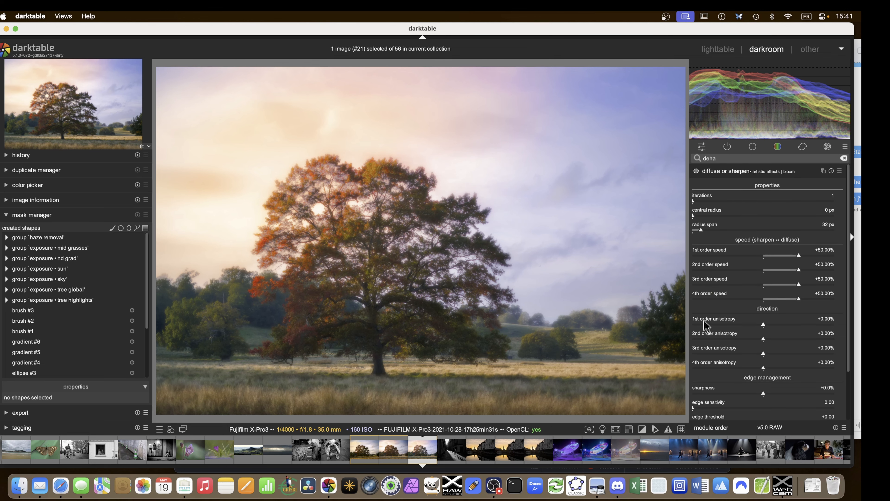
scroll(715, 316, down, 2)
scroll(715, 319, down, 1)
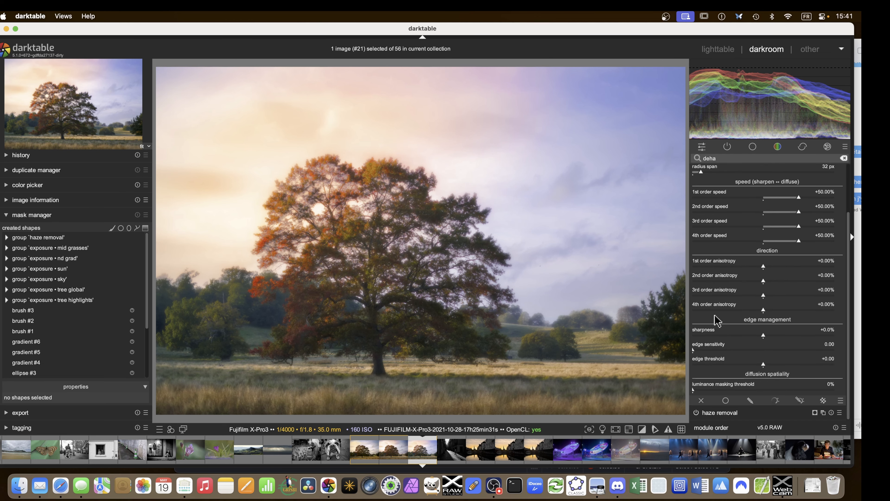
click(750, 400)
scroll(753, 400, down, 4)
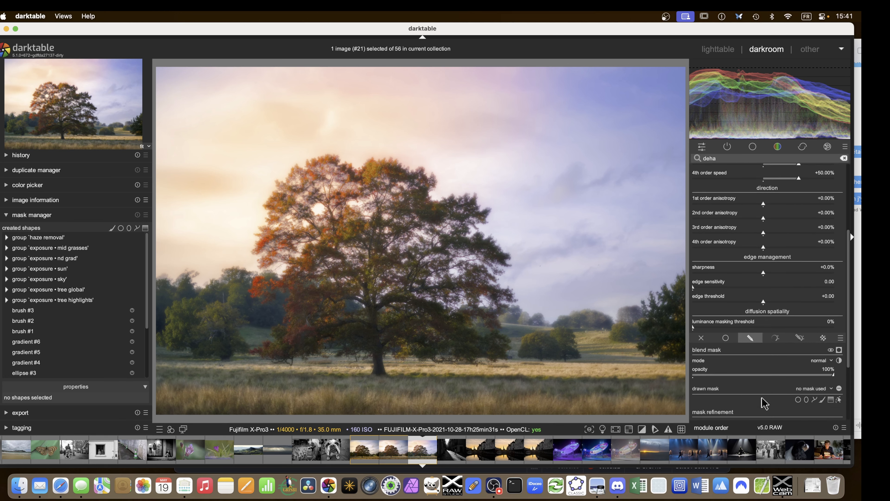
click(830, 357)
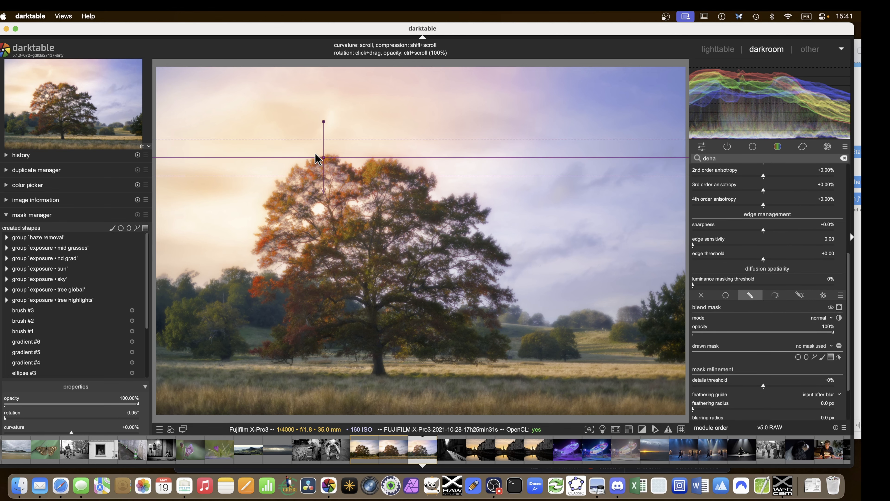
drag(300, 175, 297, 142)
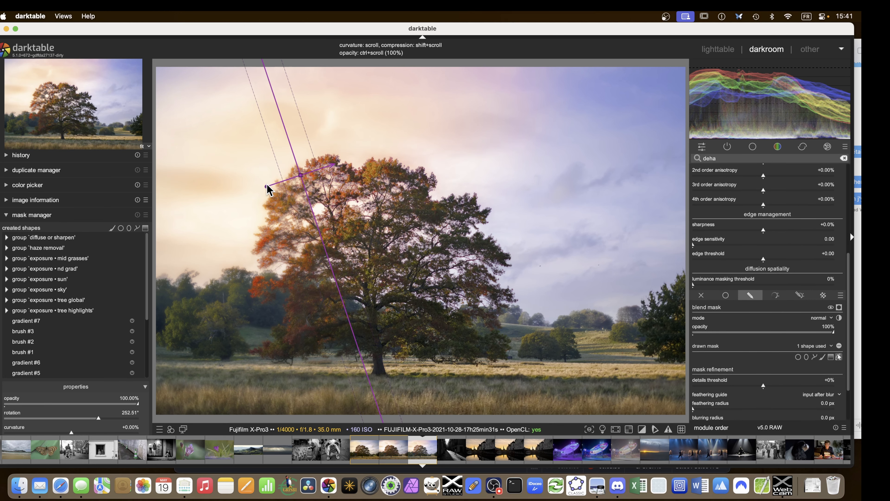
drag(267, 187, 282, 149)
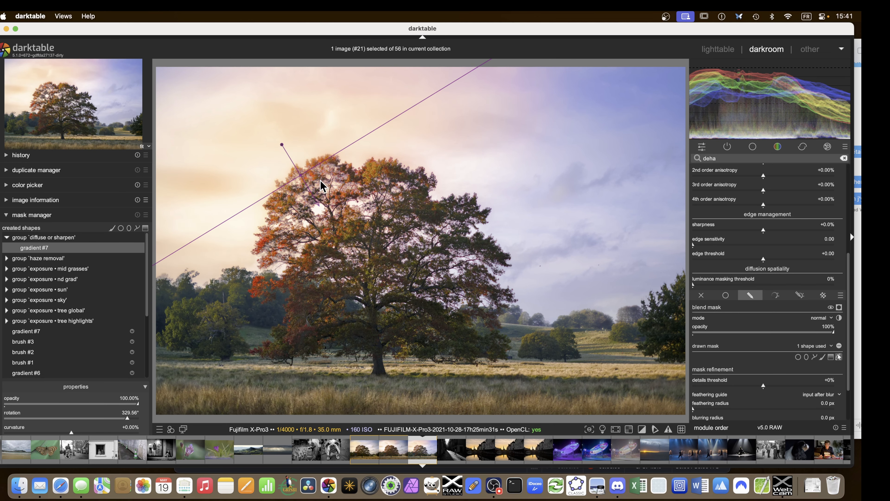
Set the bloom gradient's compression to 8.59% and curvature to 39.50%, and shift it slightly up toward the sky
scroll(303, 178, down, 5)
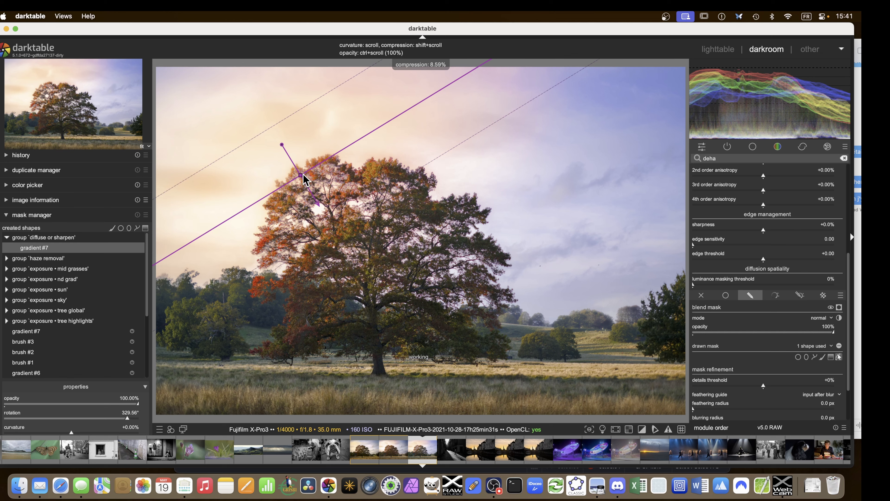
scroll(302, 176, up, 10)
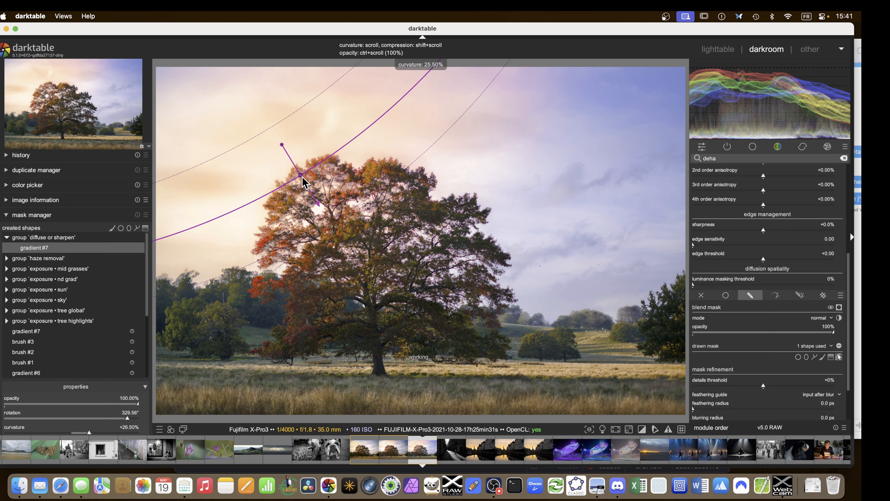
scroll(302, 176, up, 6)
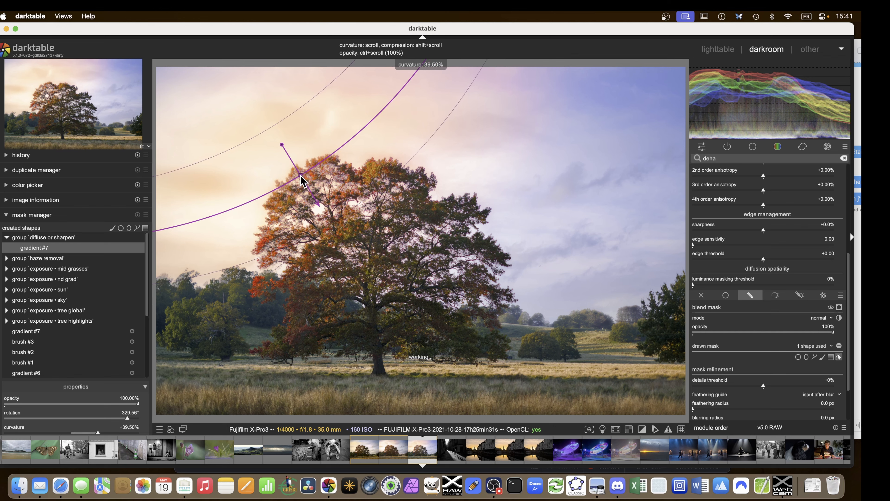
drag(300, 174, 305, 161)
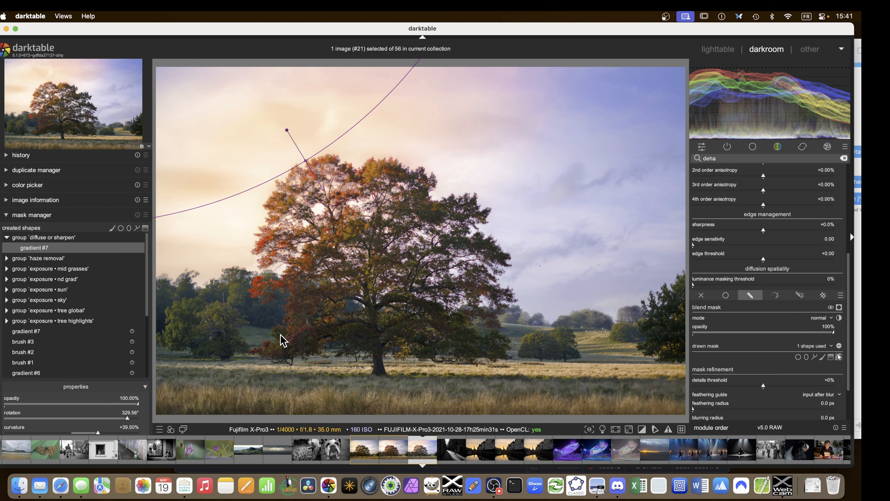
drag(306, 161, 307, 157)
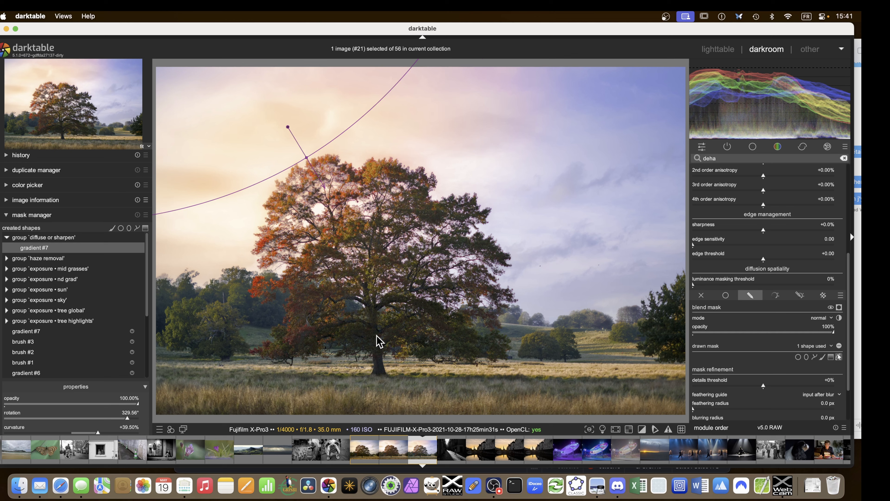
Collapse diffuse or sharpen and examine the bloom effect up close around the main tree and the woodland beside it
scroll(738, 224, up, 5)
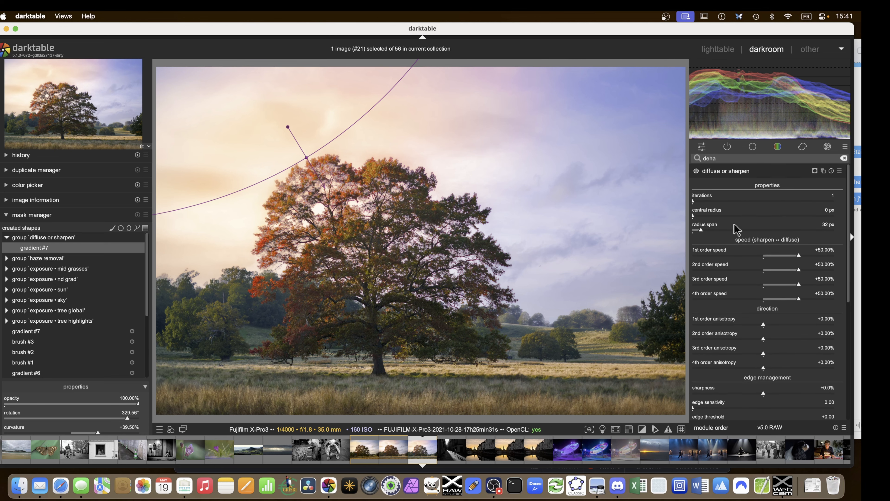
click(719, 174)
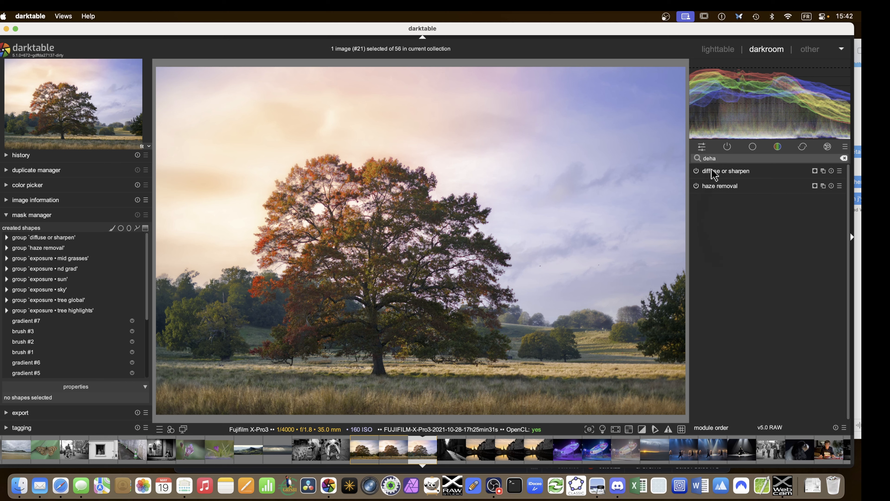
click(696, 171)
scroll(171, 291, up, 3)
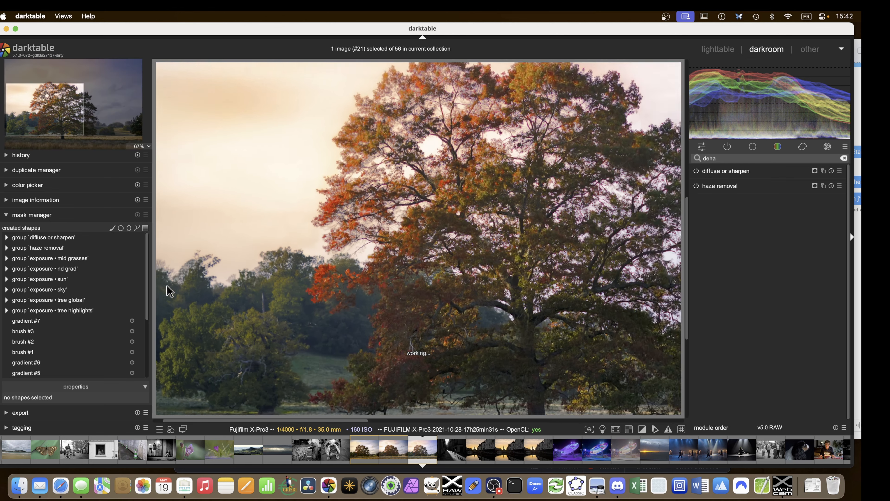
scroll(170, 291, up, 2)
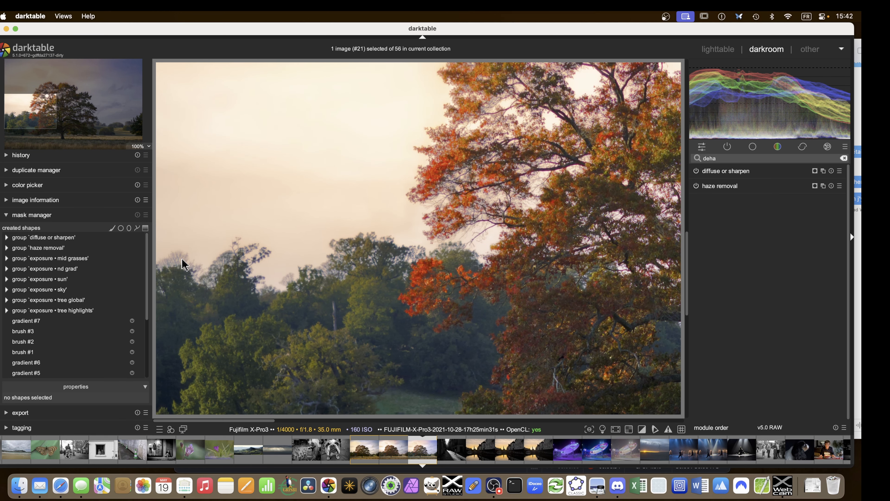
scroll(442, 327, down, 3)
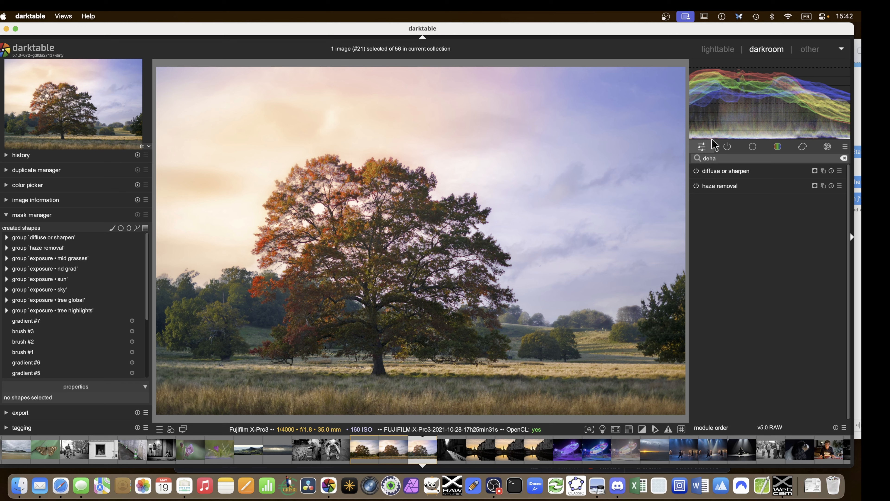
List the active modules and compare the photo with the exposure sky instance off and on
click(727, 146)
scroll(715, 252, down, 5)
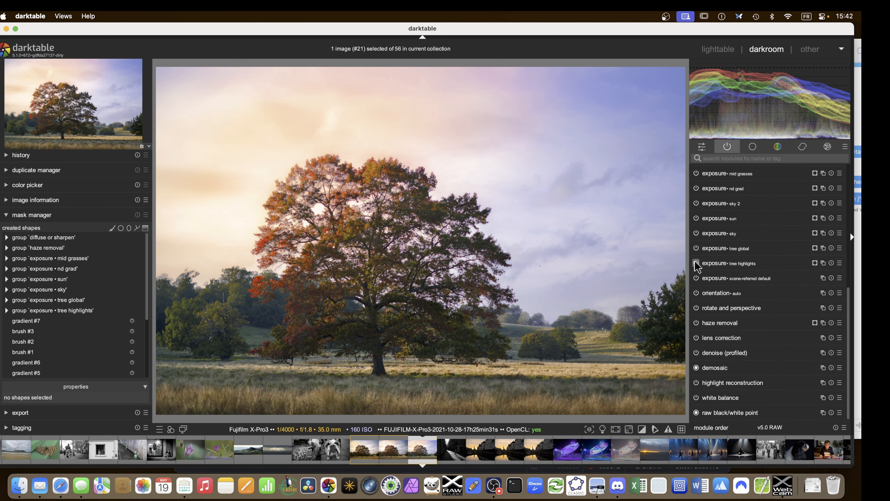
click(696, 234)
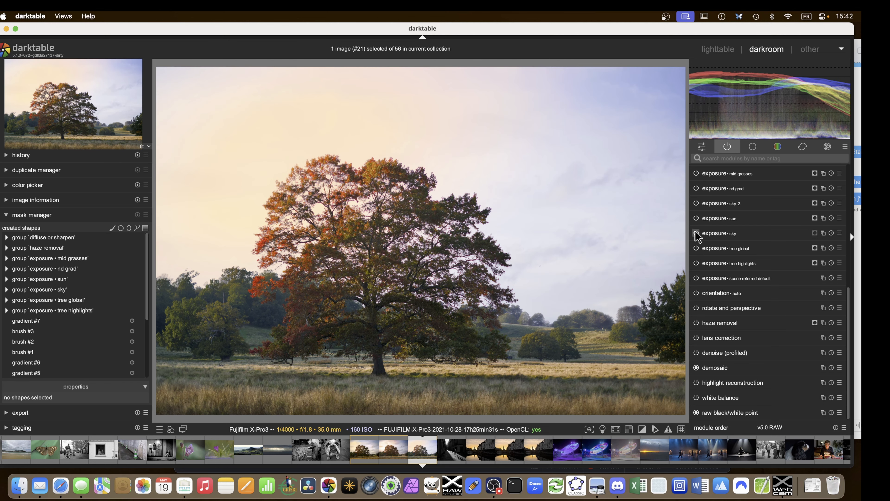
click(696, 233)
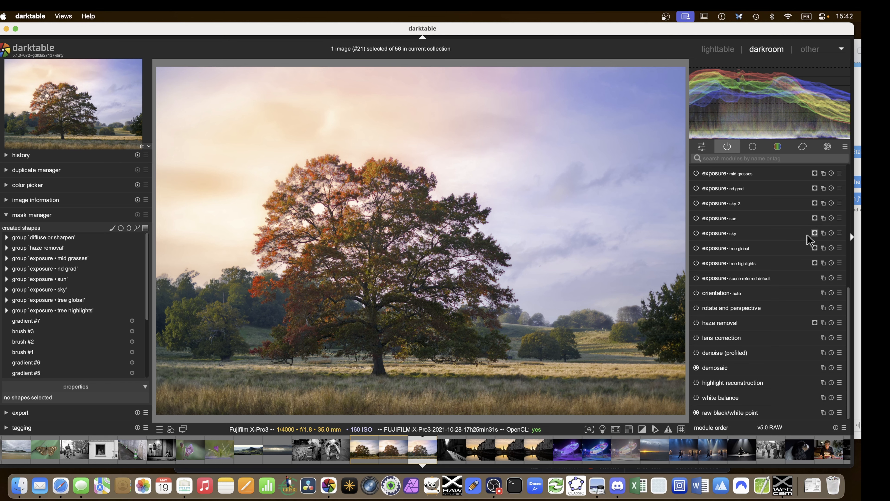
Inspect the masks of the exposure sky and tone equalizer tree global instances
click(815, 233)
scroll(799, 215, up, 1)
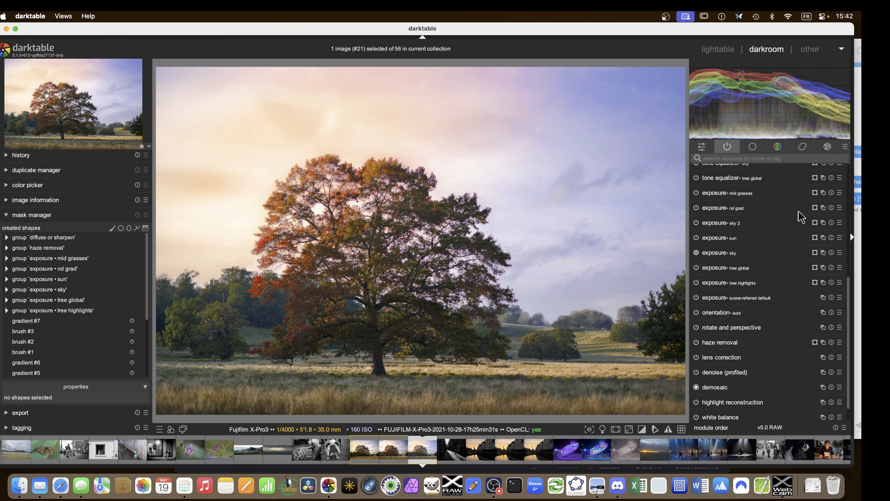
scroll(815, 200, up, 1)
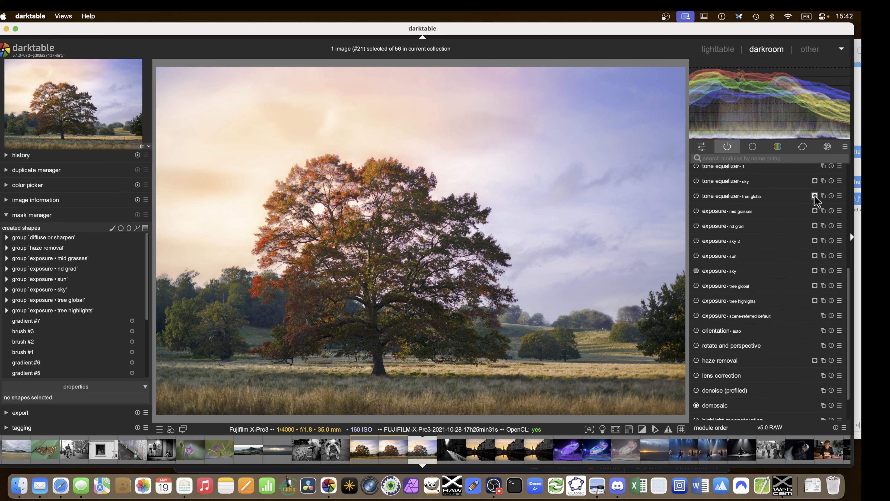
click(815, 196)
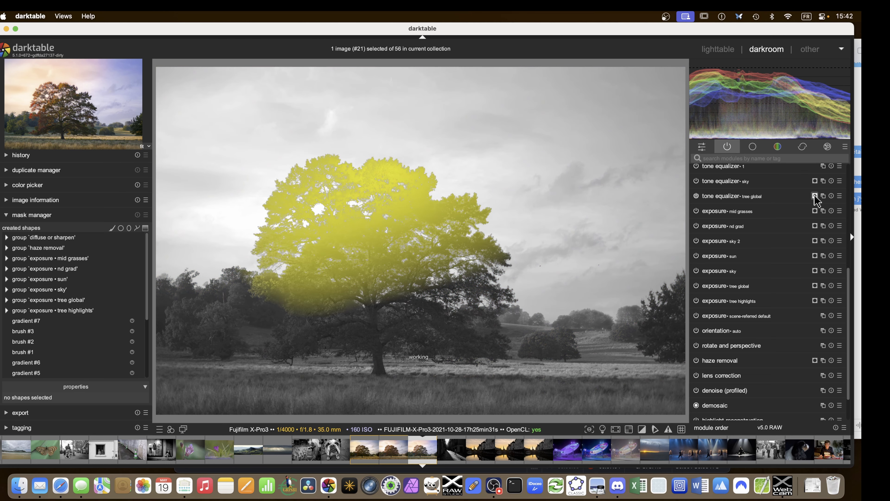
click(815, 197)
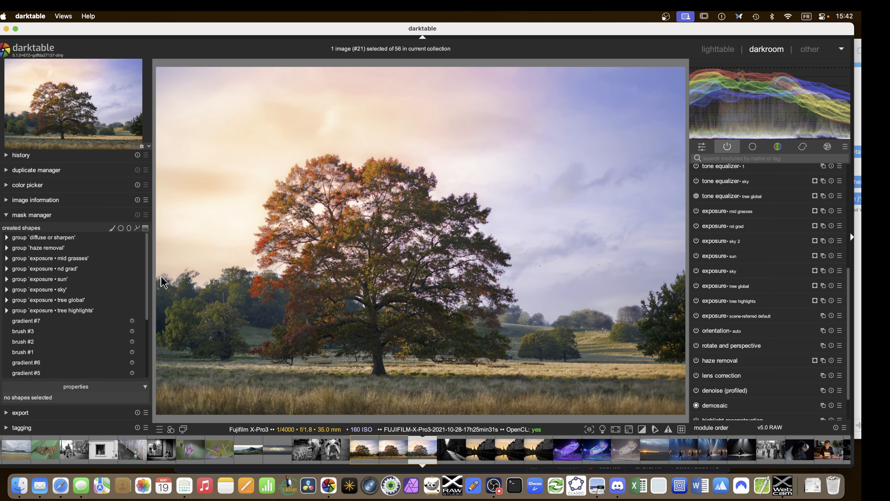
In the exposure sky instance's drawn and parametric mask, try limiting the hue (hz) input range to 116, 166, 274 and 302
click(715, 272)
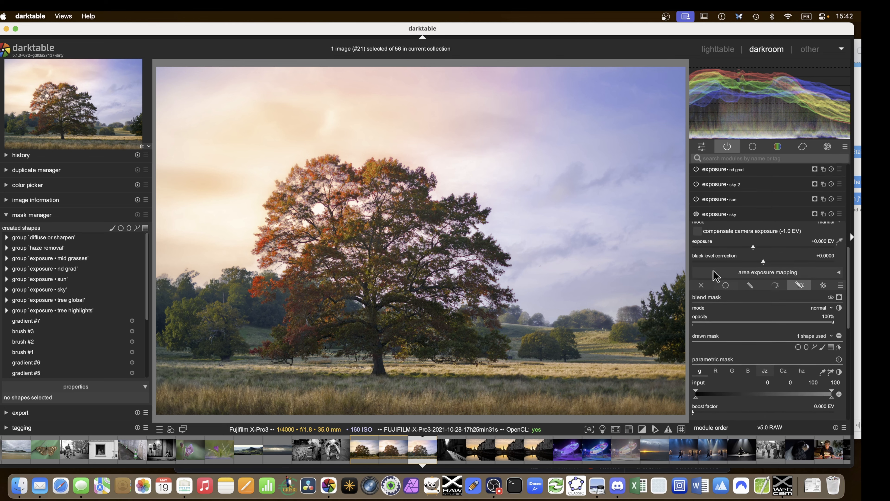
click(781, 248)
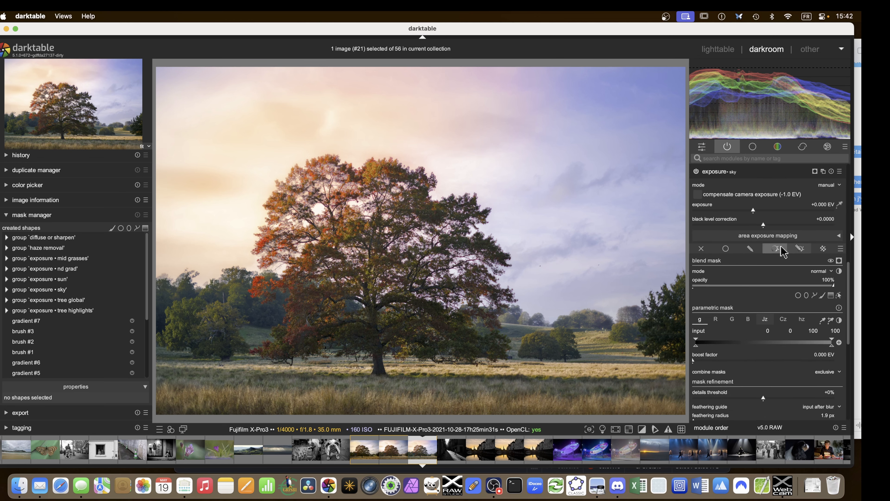
click(799, 248)
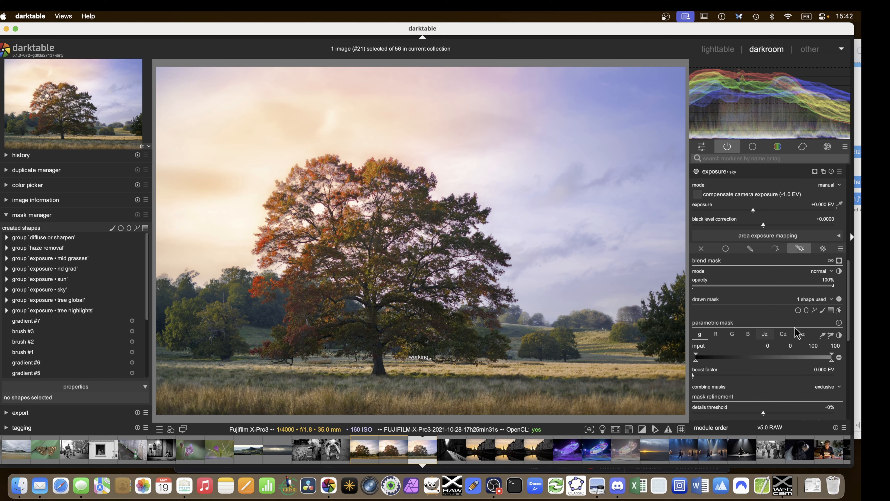
click(784, 334)
click(802, 334)
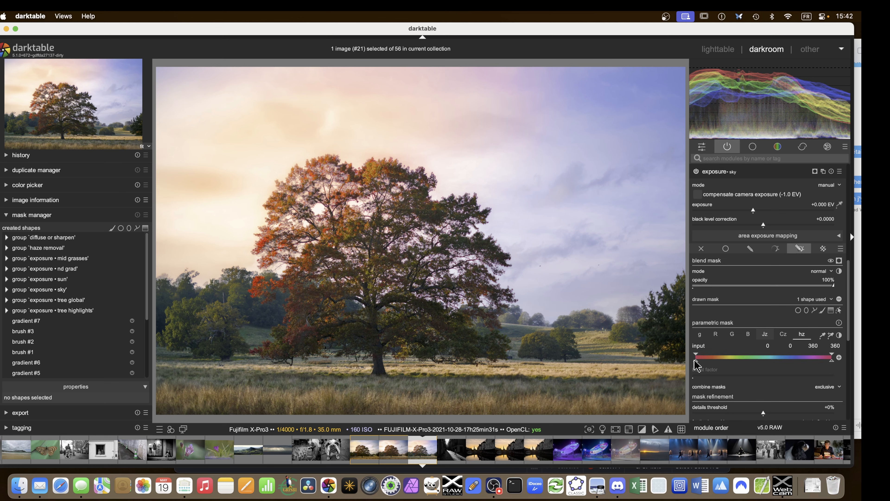
mouse_move(697, 363)
mouse_down()
mouse_move(731, 365)
mouse_move(712, 364)
mouse_up()
mouse_move(831, 362)
mouse_down()
mouse_move(801, 363)
mouse_move(809, 361)
mouse_up()
mouse_move(729, 355)
mouse_down()
mouse_move(759, 355)
mouse_move(724, 362)
mouse_move(739, 360)
mouse_up()
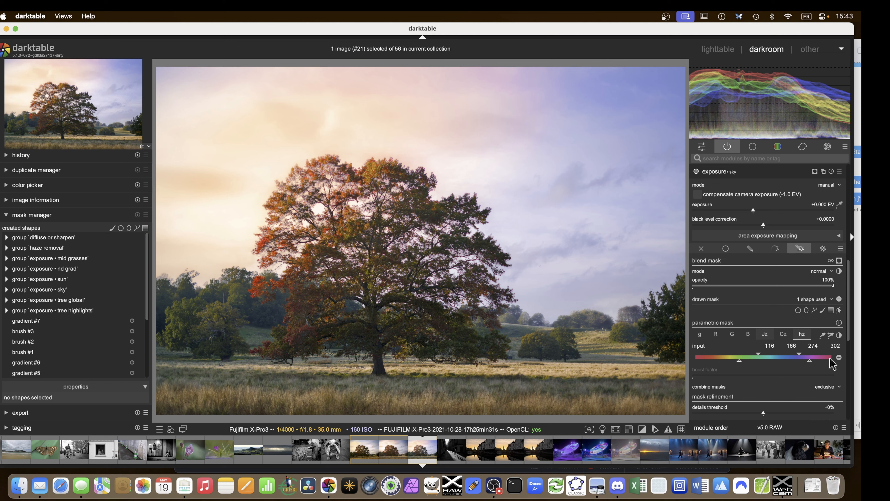
Compare the exposure sky hue range with its polarity inverted and restored, and reset the hue range to full
click(839, 357)
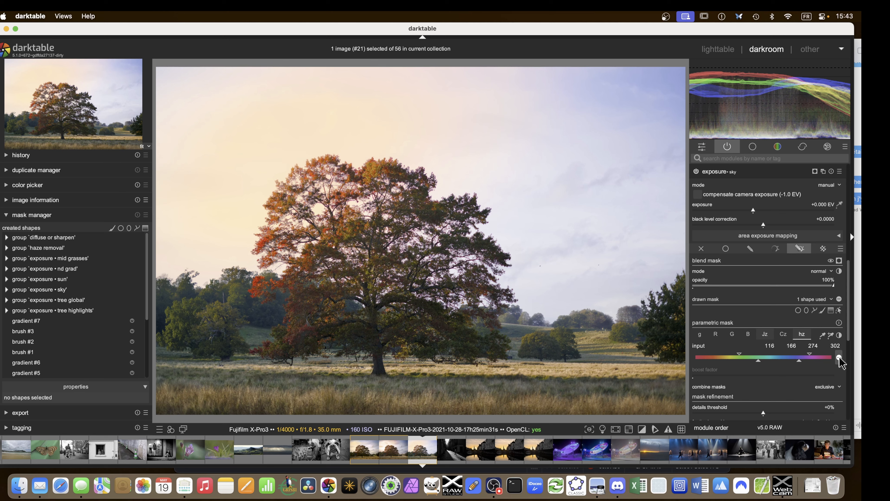
click(839, 358)
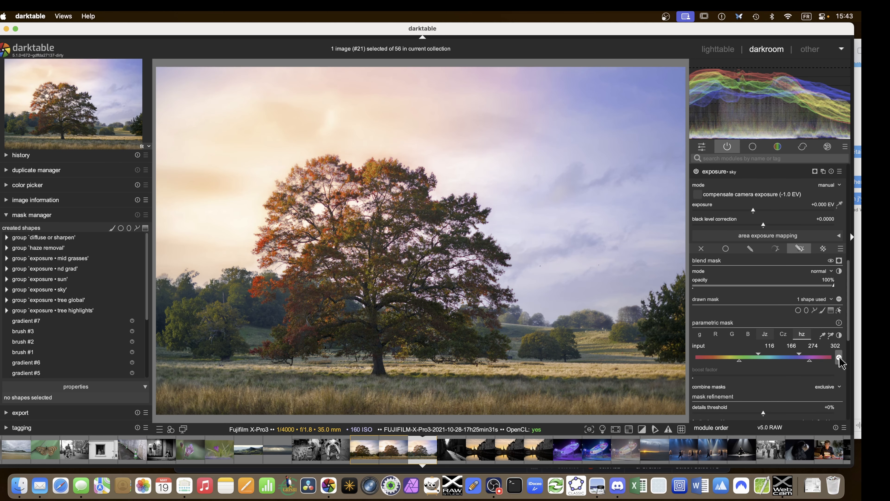
click(839, 357)
click(839, 357)
drag(758, 356, 766, 357)
double_click(766, 355)
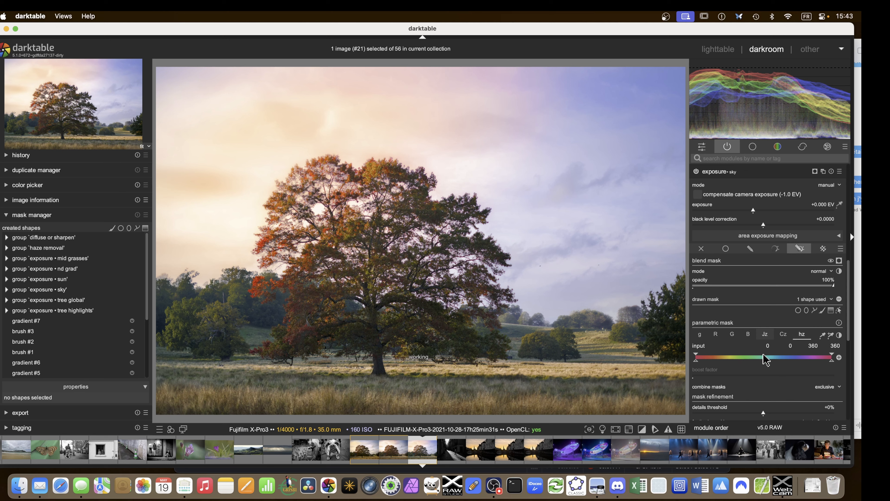
Restrict the exposure sky mask by chroma (Cz) with lower input limits of 0.06 and 0.21, check the Jz range, and collapse the module
click(779, 333)
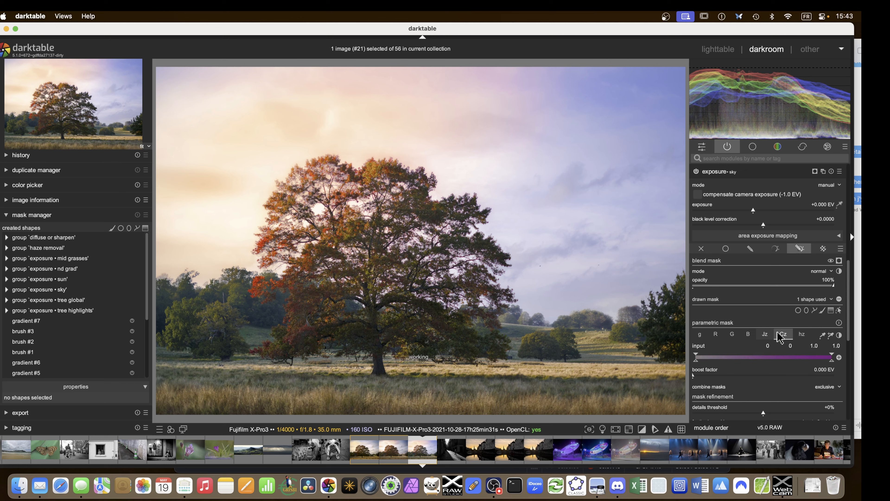
key(c)
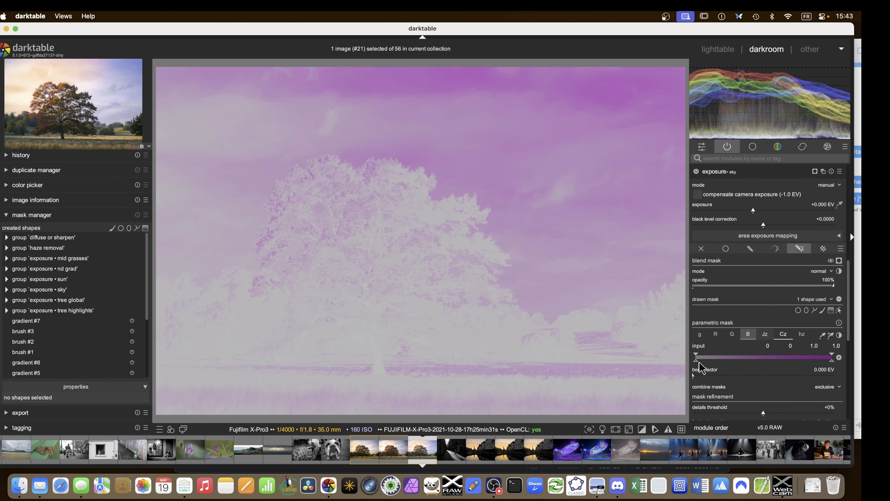
drag(697, 361, 708, 365)
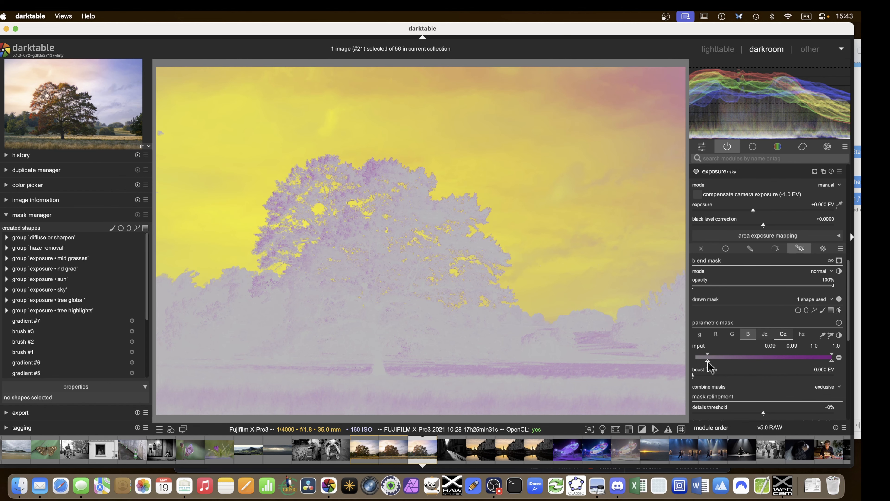
mouse_move(704, 360)
mouse_down()
mouse_move(726, 366)
mouse_move(703, 360)
mouse_up()
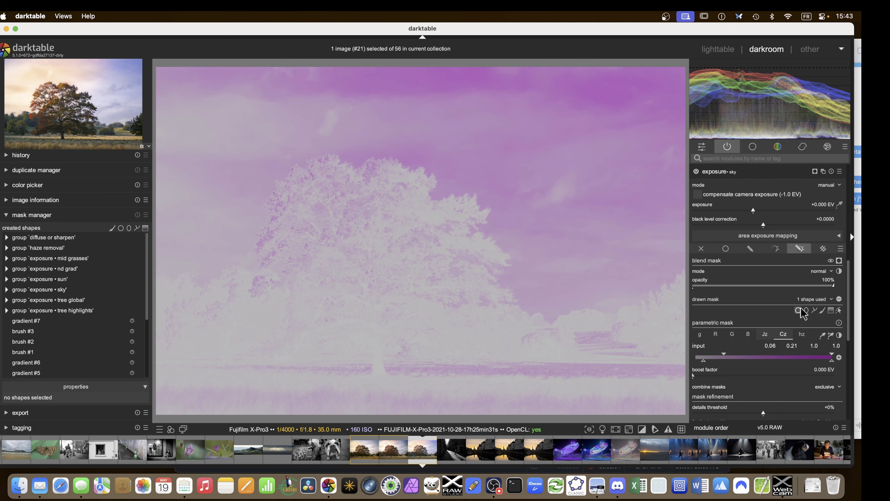
click(770, 333)
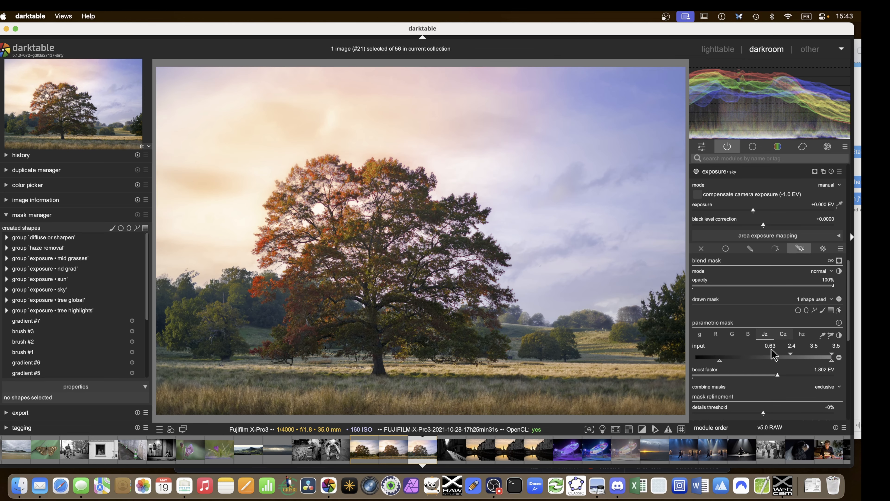
click(788, 331)
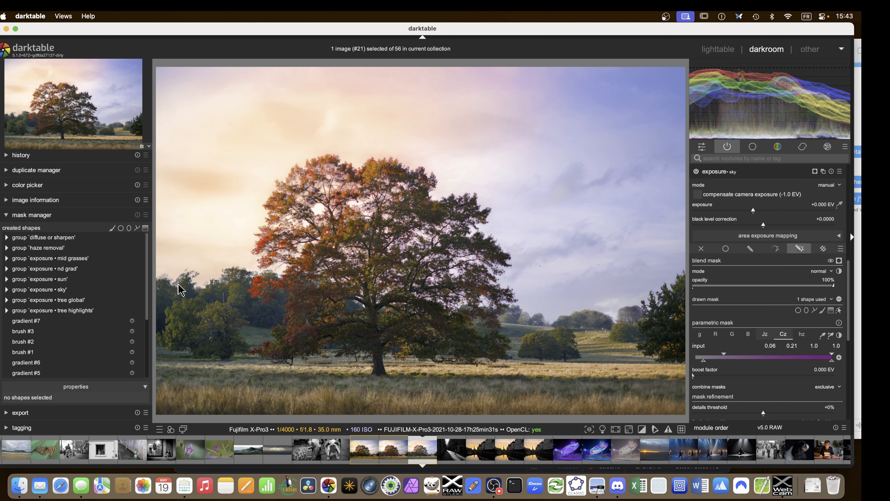
scroll(732, 209, up, 2)
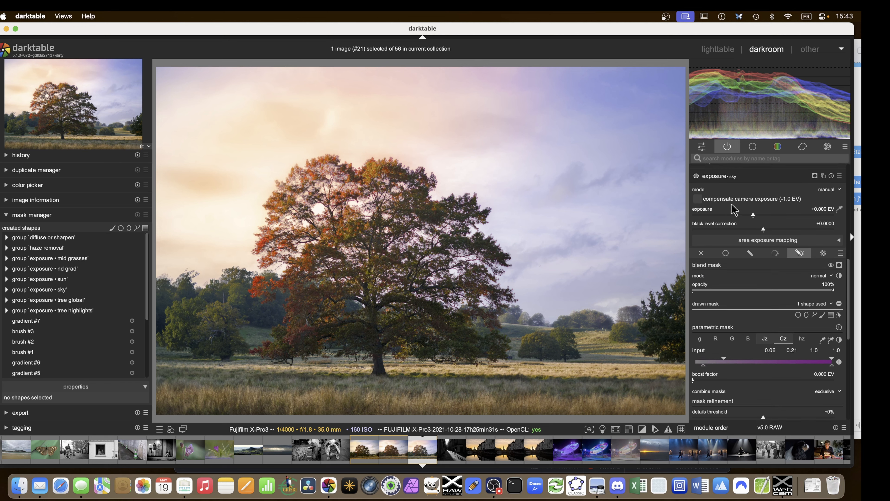
click(720, 205)
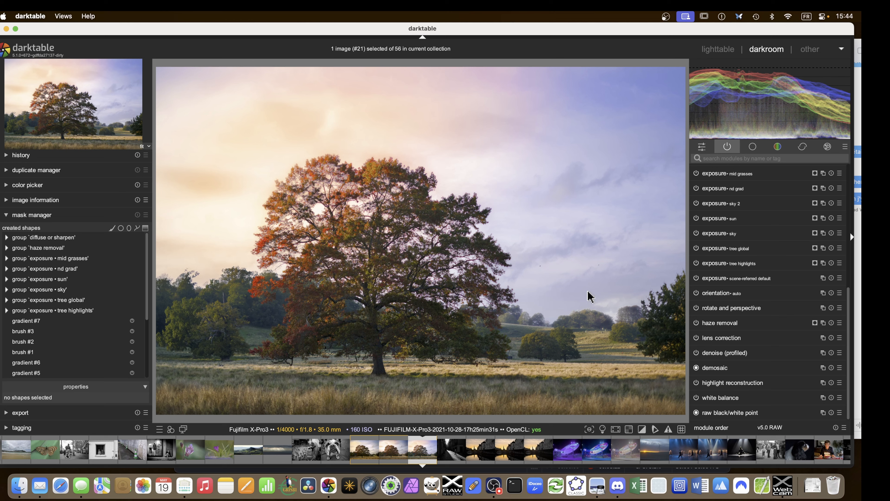
Add a new diffuse or sharpen instance from the correction modules and apply the sharpen demosaicing preset for no AA filter
click(803, 146)
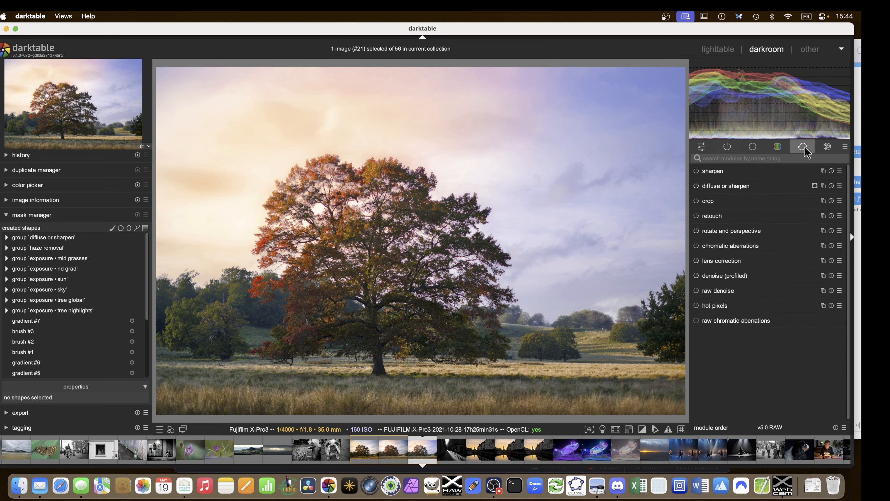
click(831, 186)
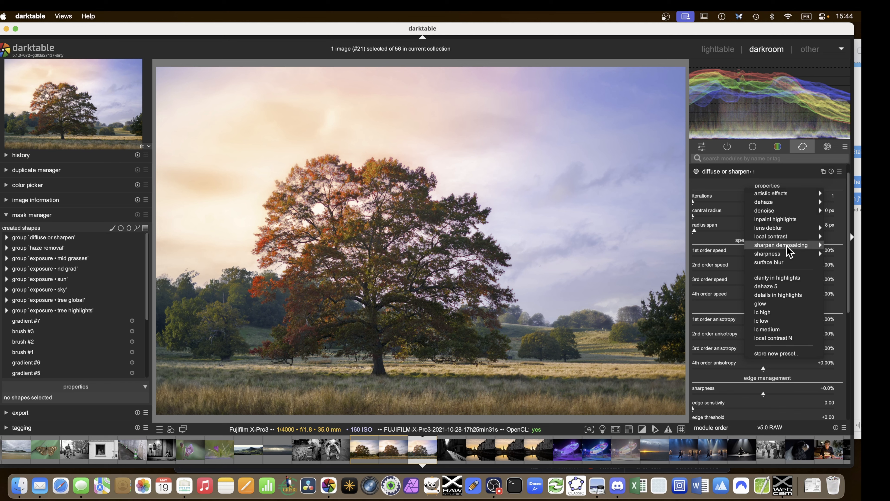
mouse_move(789, 254)
click(723, 254)
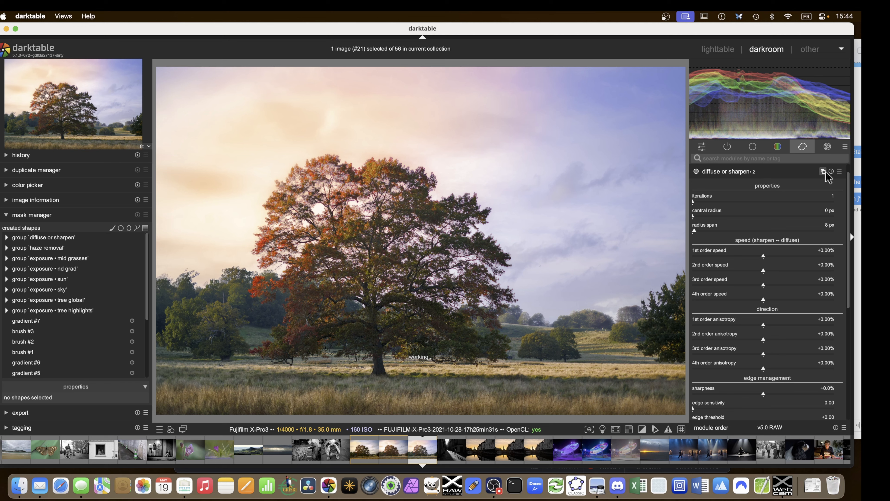
Apply the medium lens deblur preset to another new diffuse or sharpen instance, collapse it, and examine the tree crown at 100%
click(840, 172)
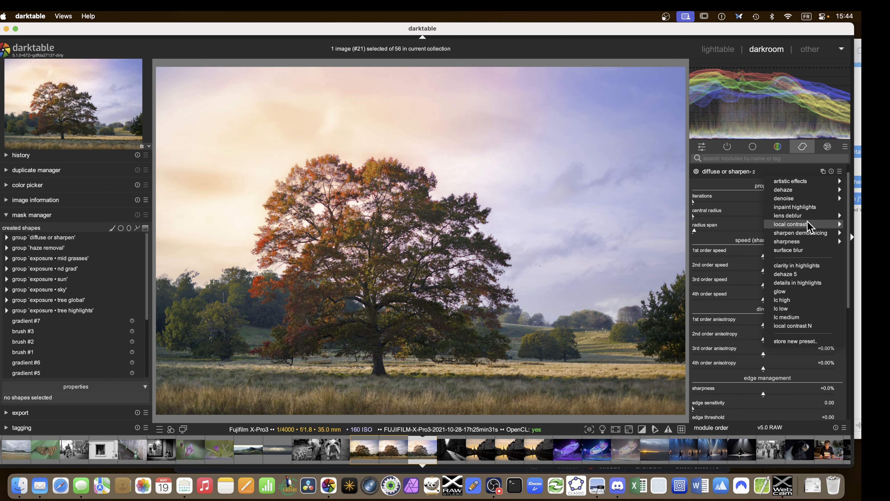
mouse_move(806, 215)
click(748, 227)
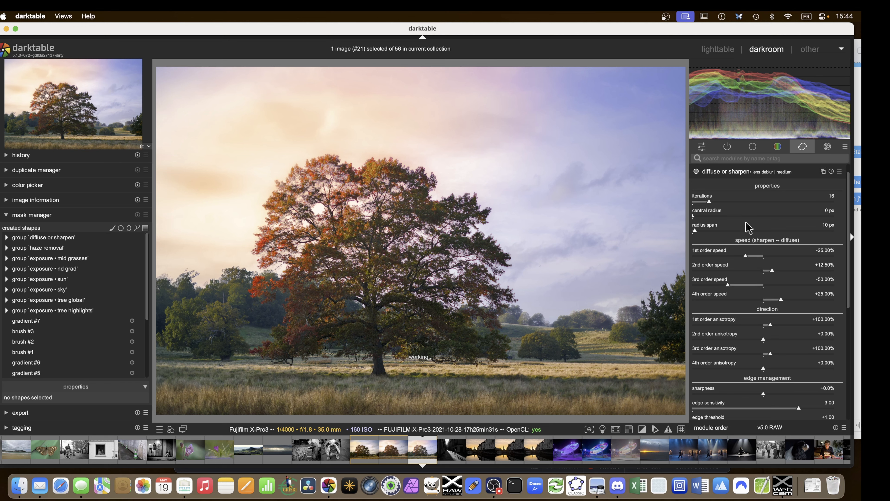
click(728, 174)
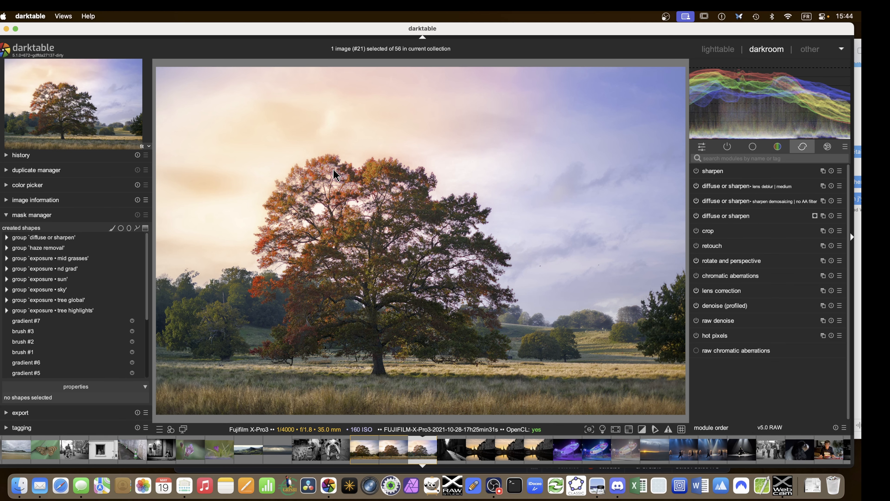
scroll(334, 166, up, 4)
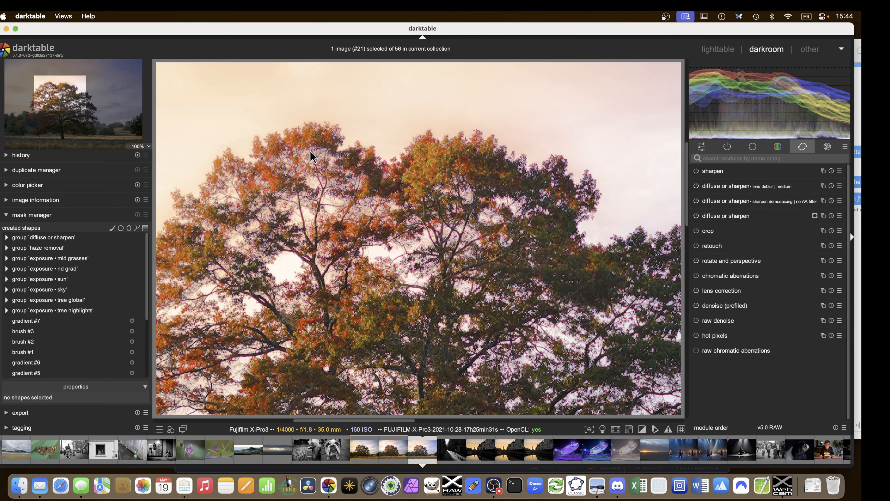
scroll(364, 250, down, 4)
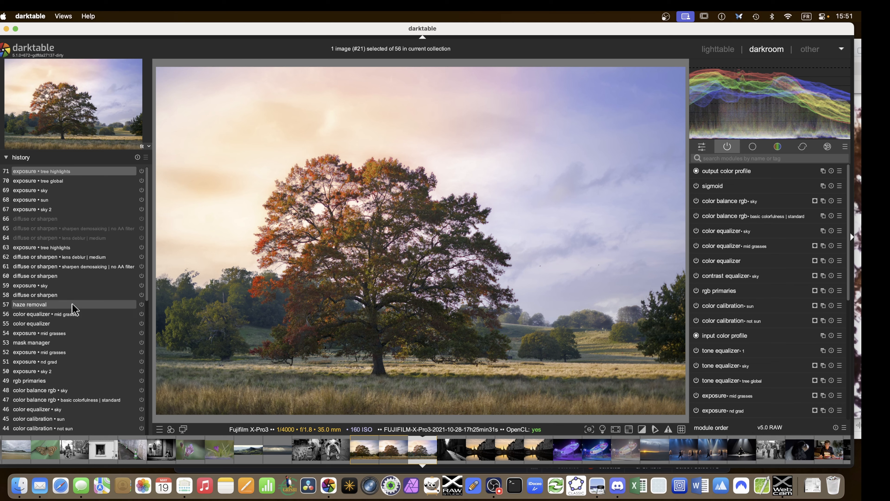
Roll the photo's edit history back to step 18, color equalizer
scroll(68, 310, down, 6)
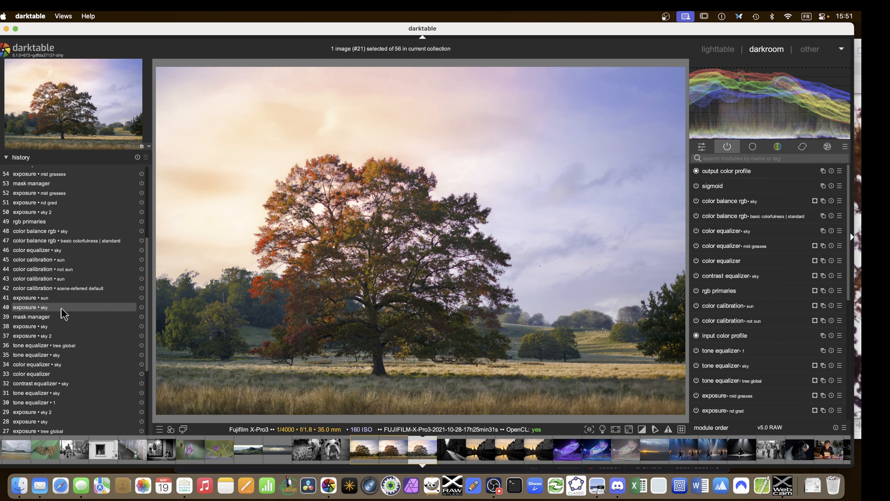
scroll(63, 314, down, 4)
scroll(63, 313, down, 1)
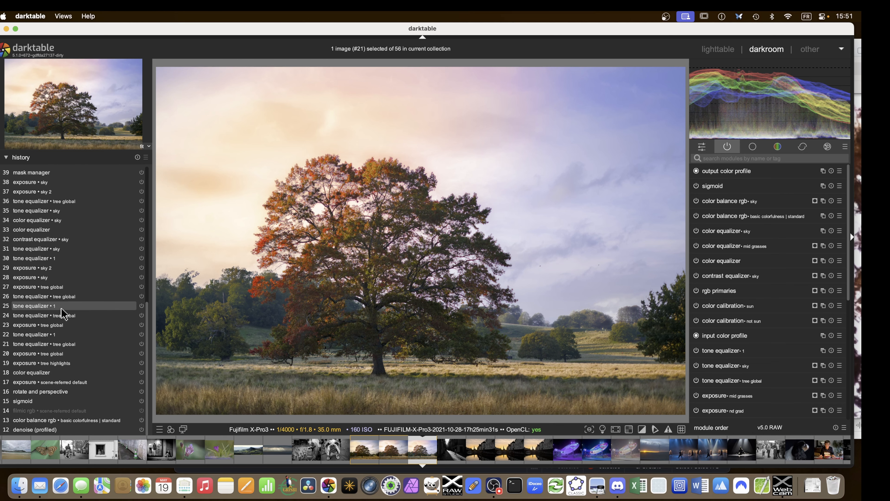
scroll(67, 314, down, 1)
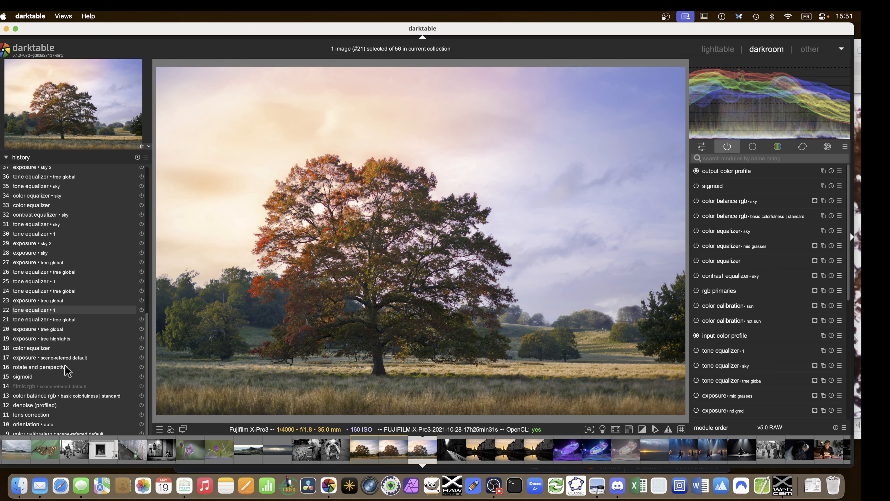
click(56, 348)
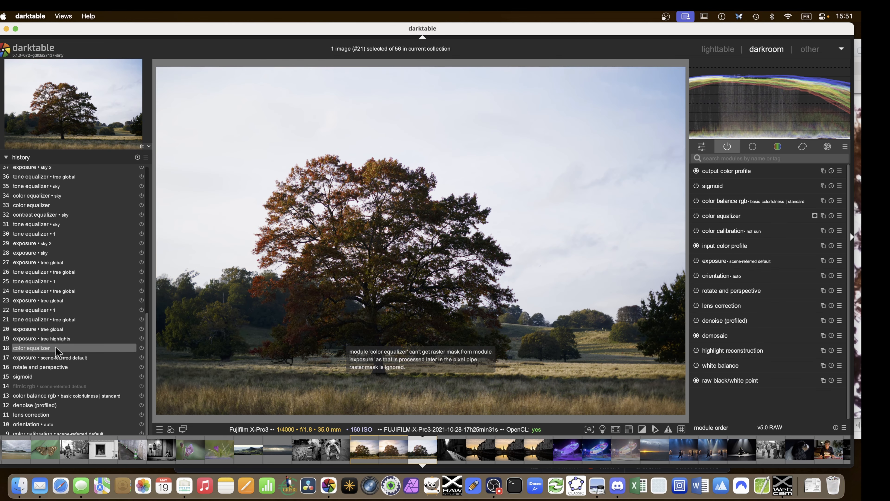
Collapse the history and take a snapshot of the photo at the color equalizer stage
scroll(67, 349, down, 2)
scroll(65, 396, up, 1)
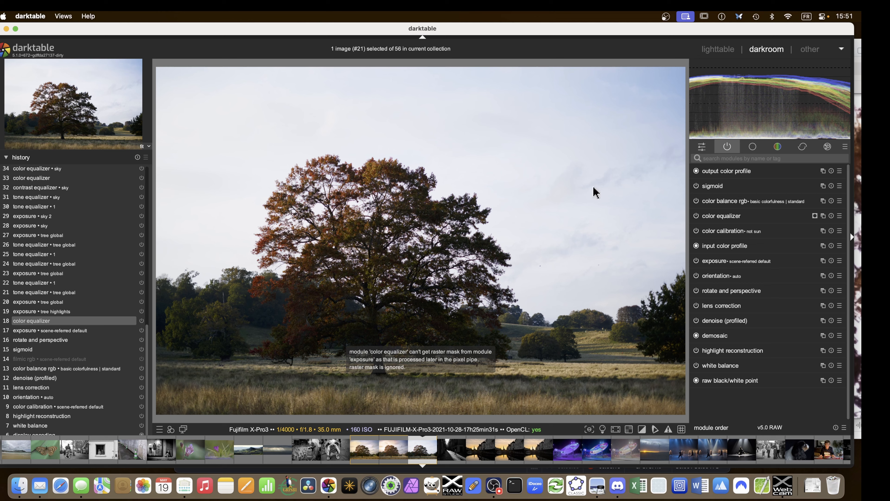
scroll(112, 172, up, 10)
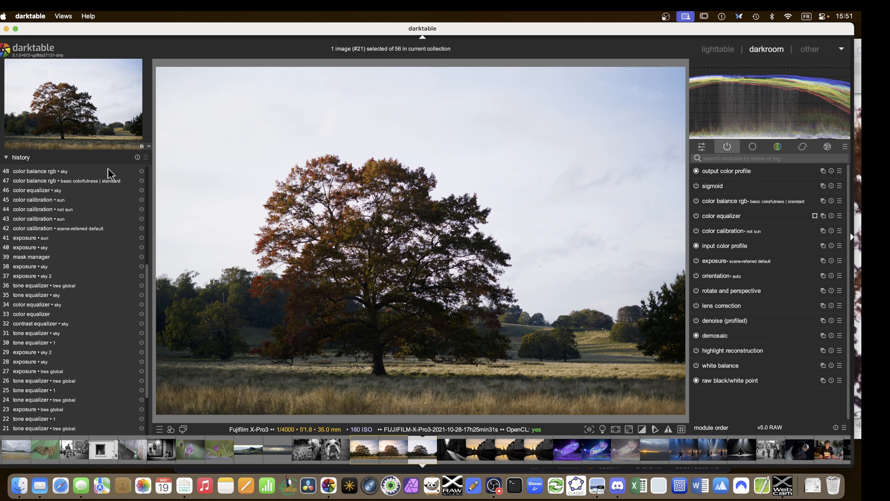
click(4, 160)
click(6, 157)
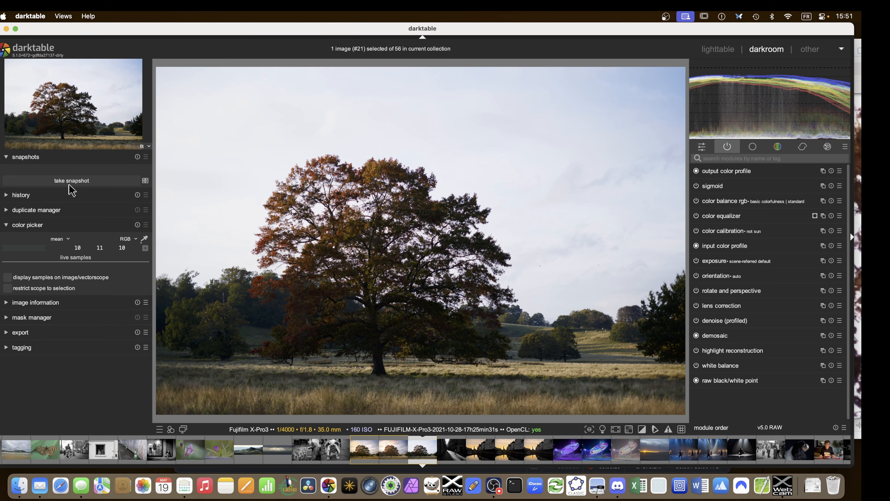
click(68, 184)
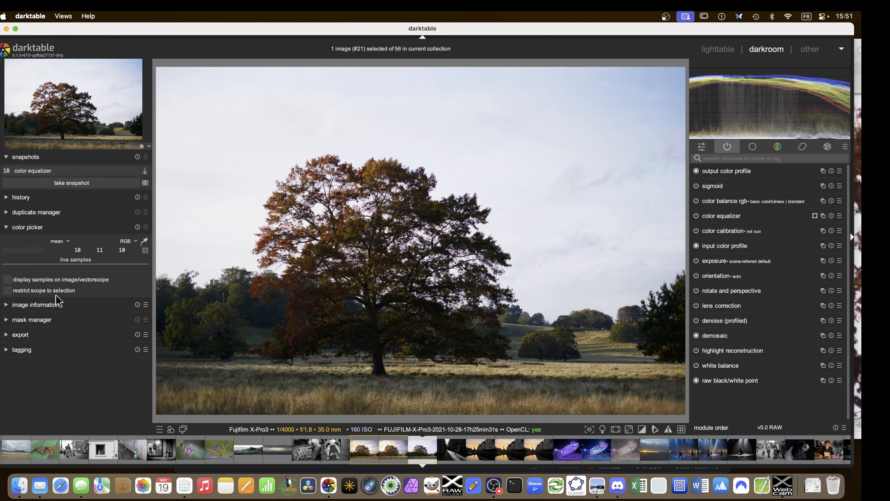
Restore the photo to history step 71, exposure tree highlights, and collapse the history to return to the snapshots
click(6, 197)
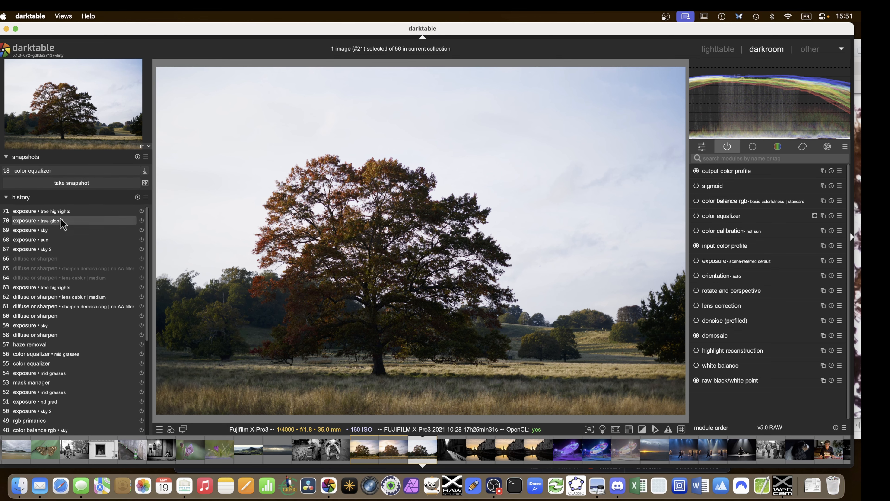
click(57, 210)
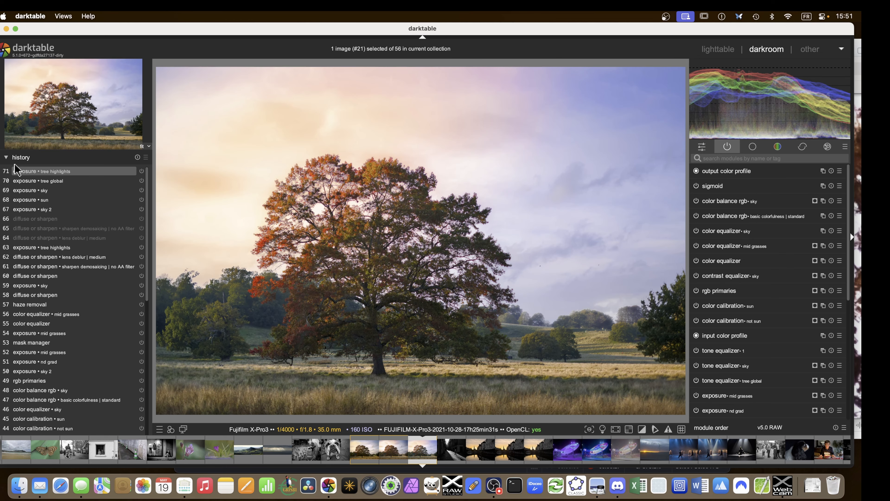
click(16, 157)
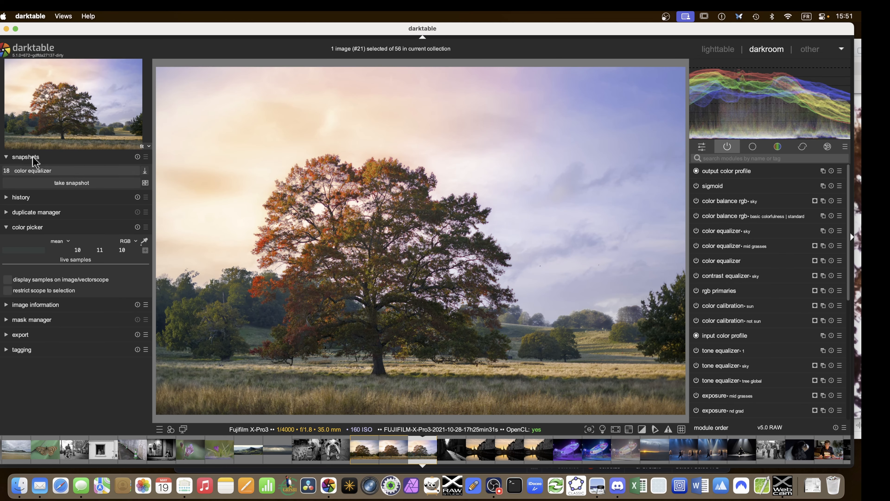
Compare the finished grade with the color equalizer snapshot by sweeping the split line across the tree photo to its left edge
click(29, 172)
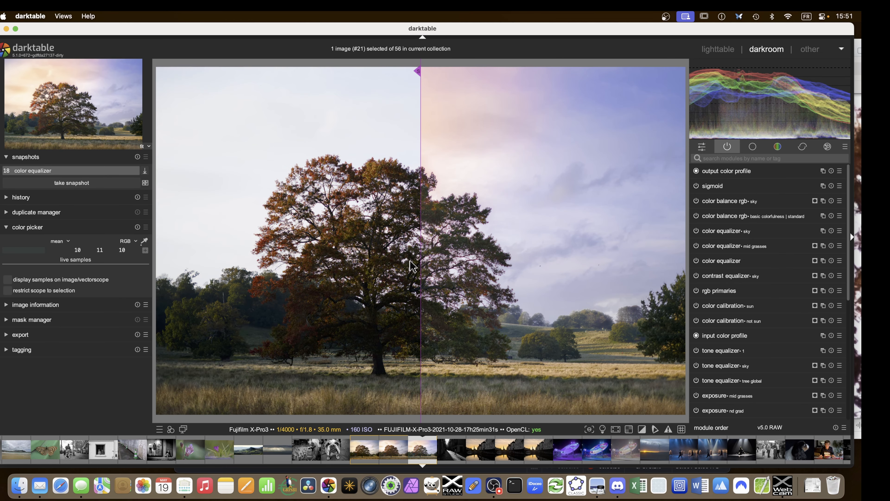
drag(417, 267, 159, 309)
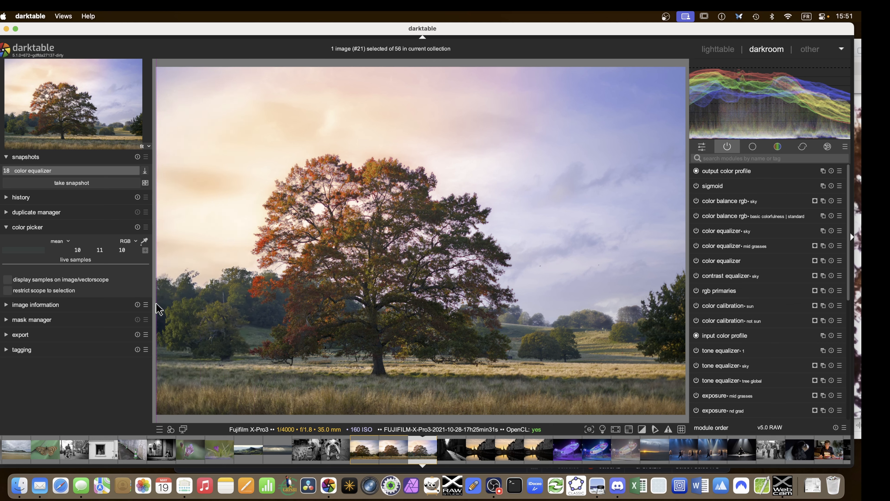
scroll(170, 293, up, 1)
scroll(191, 279, up, 2)
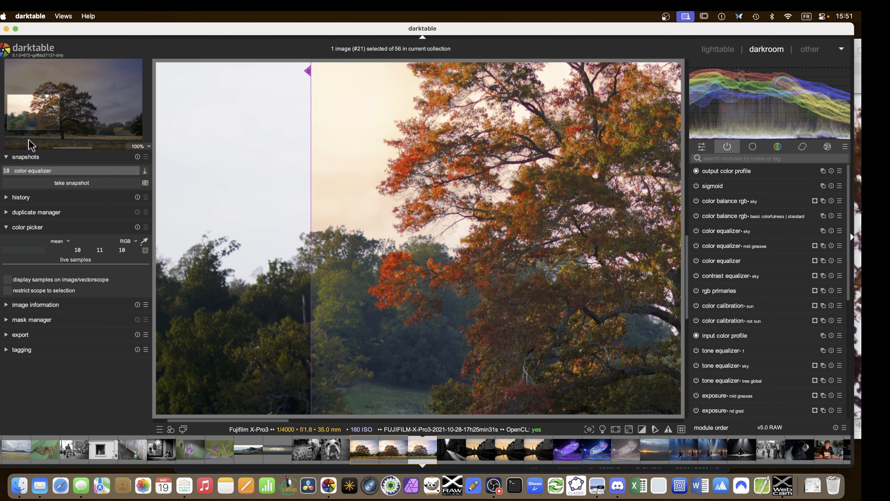
Hide the snapshot and examine the edges of the background trees left of the oak at 800%
click(38, 171)
drag(176, 245, 224, 216)
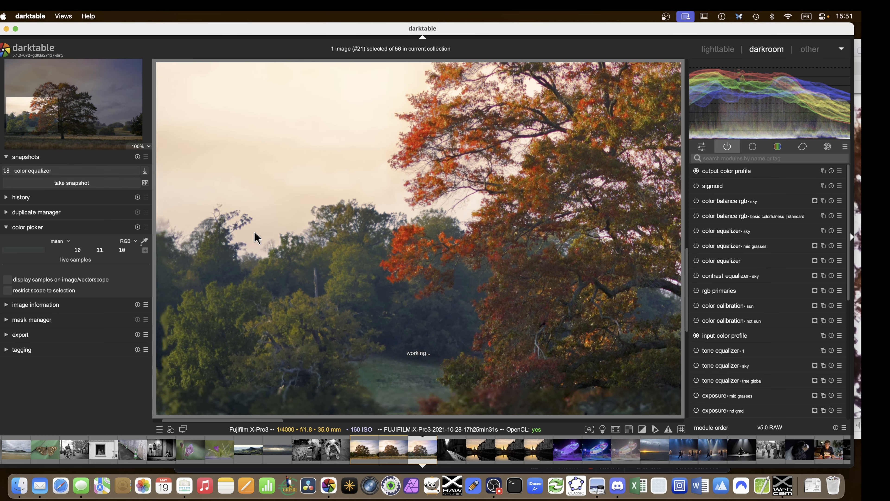
drag(331, 238, 418, 231)
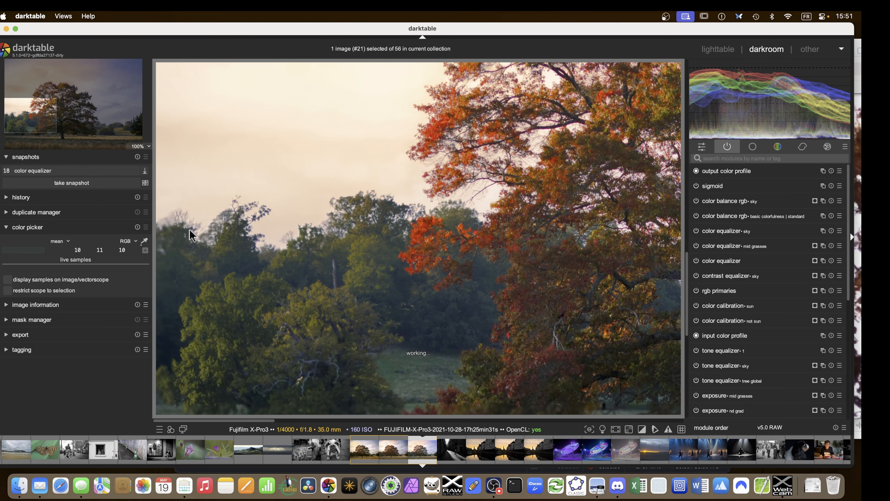
scroll(189, 235, up, 3)
scroll(189, 235, up, 10)
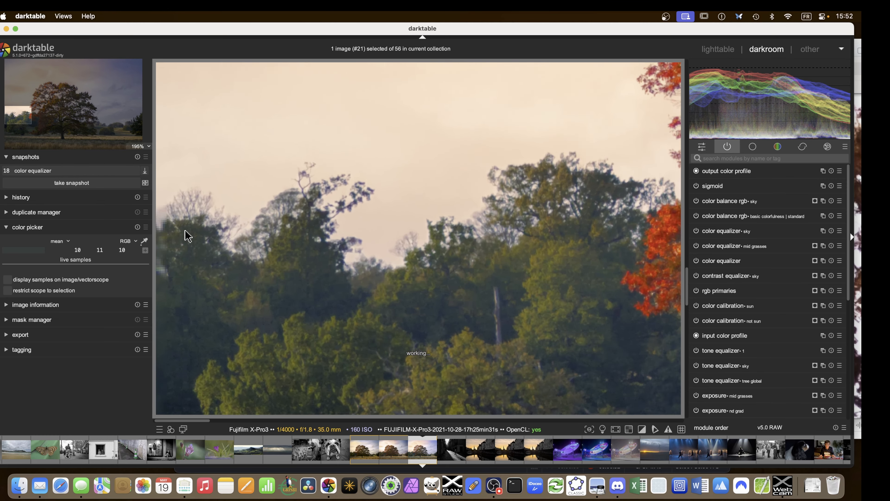
scroll(221, 230, down, 2)
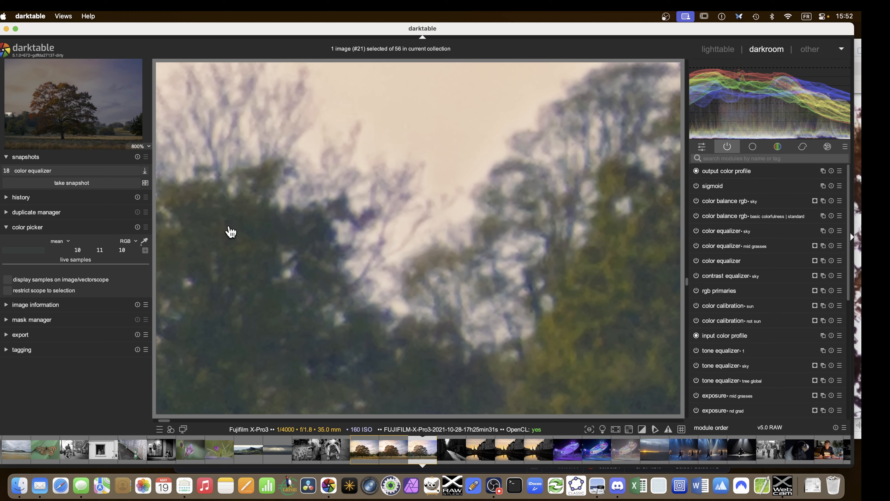
drag(259, 245, 275, 300)
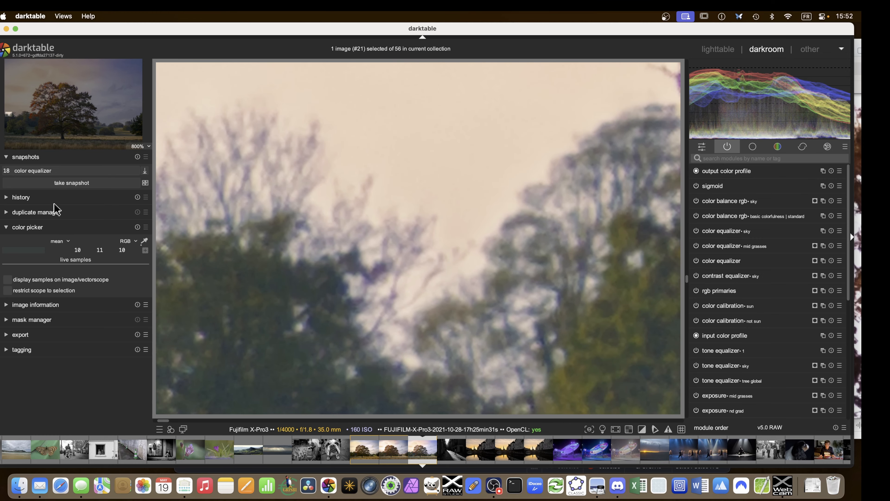
Show the color equalizer snapshot again and sweep the split line across the background trees at 800%, then the tree at 56%
click(51, 174)
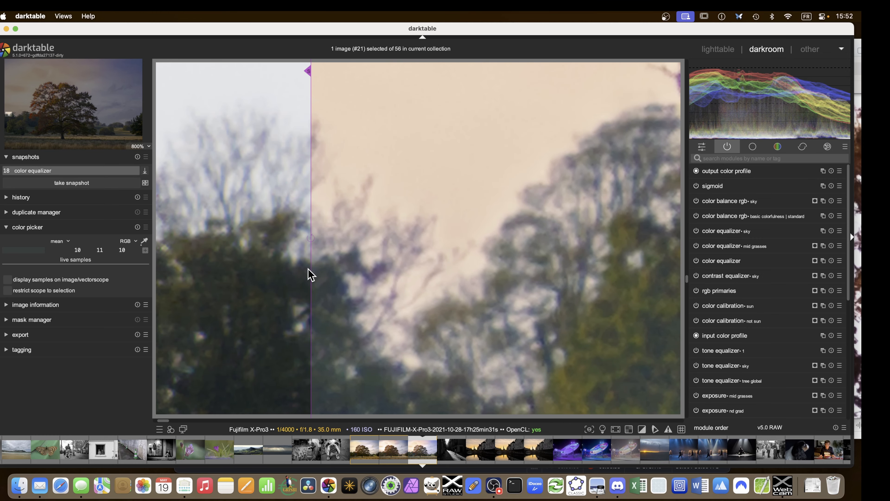
drag(308, 275, 579, 265)
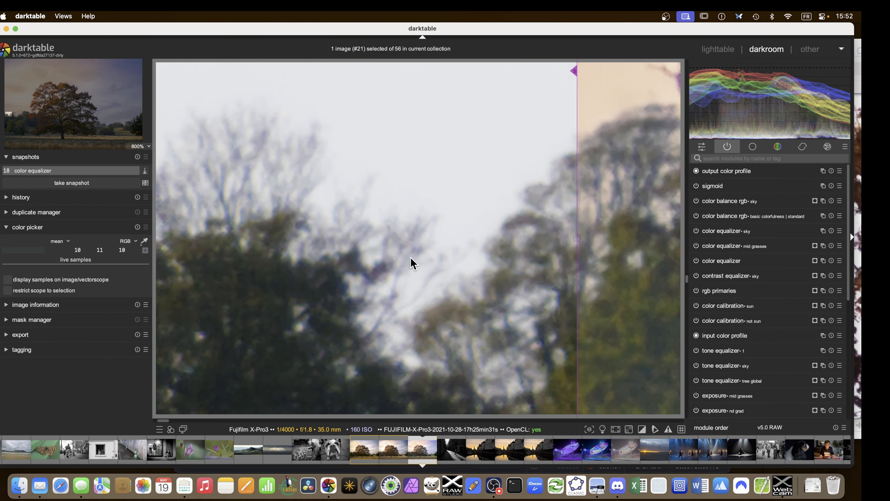
scroll(412, 261, down, 5)
scroll(297, 258, down, 3)
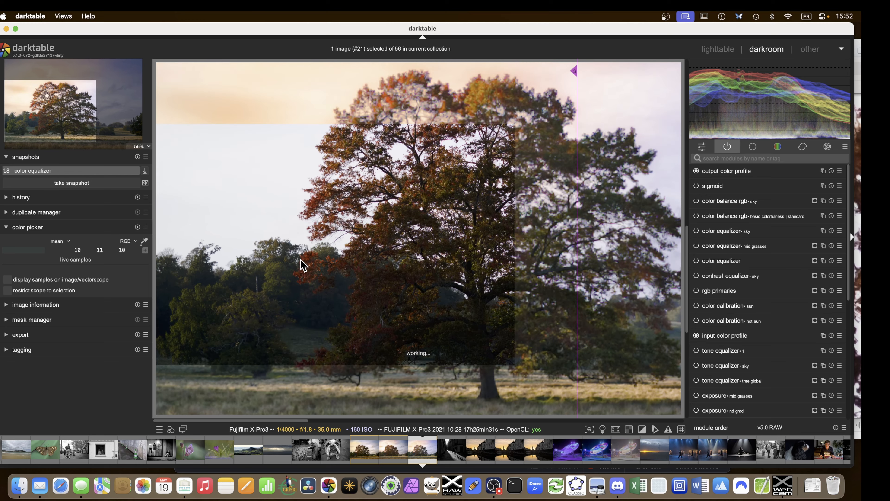
drag(581, 262, 167, 289)
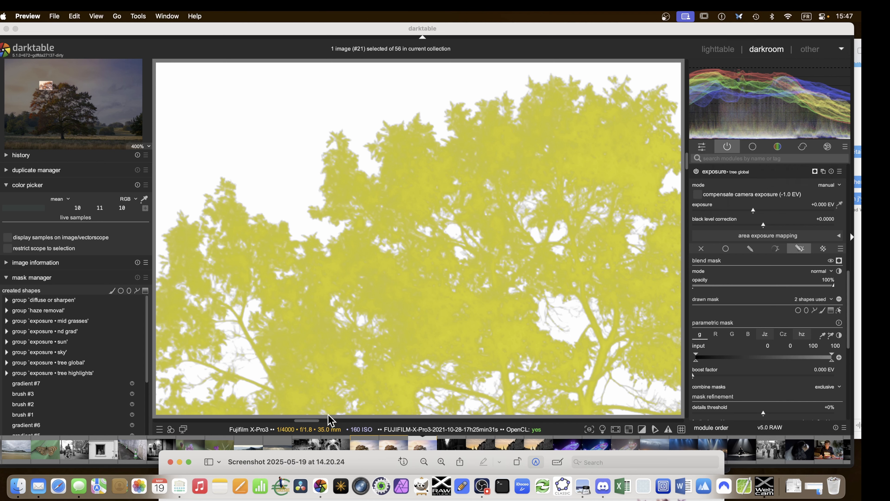
Bring the Preview window of Screenshot 2025-05-19 at 14.20.24 into view and place it beside darktable's yellow tree mask for comparison
drag(377, 463, 330, 65)
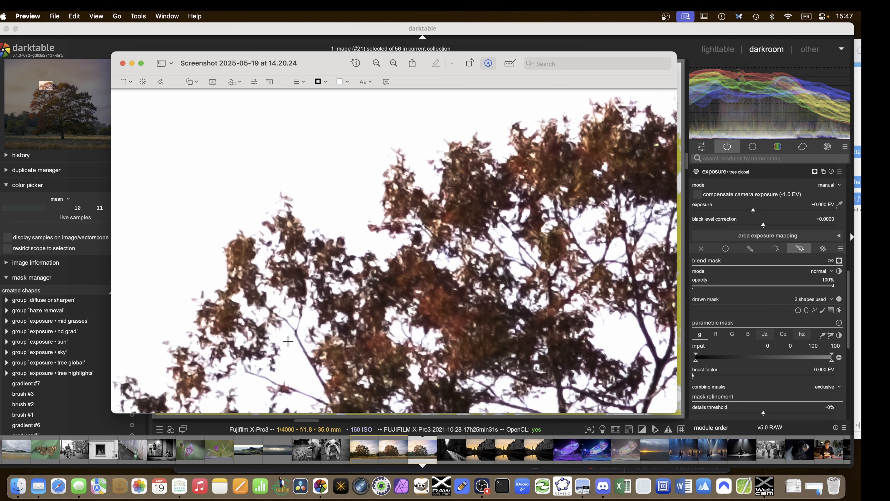
drag(321, 63, 538, 69)
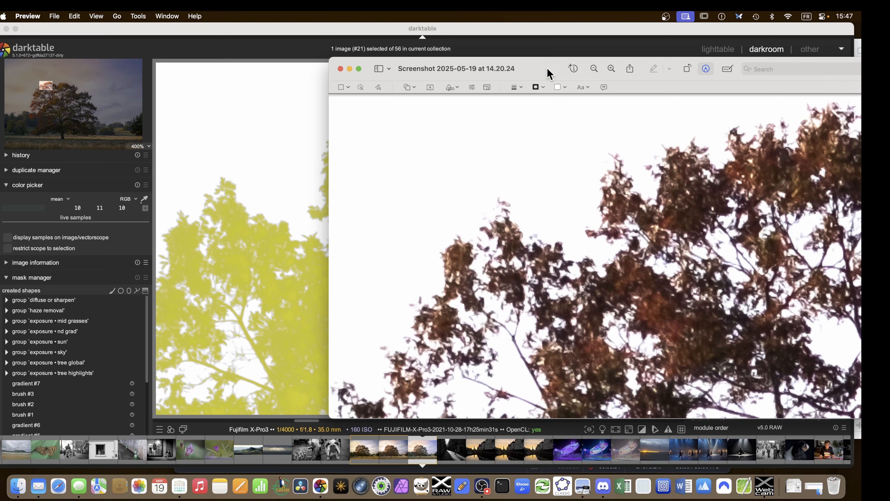
drag(552, 71, 597, 73)
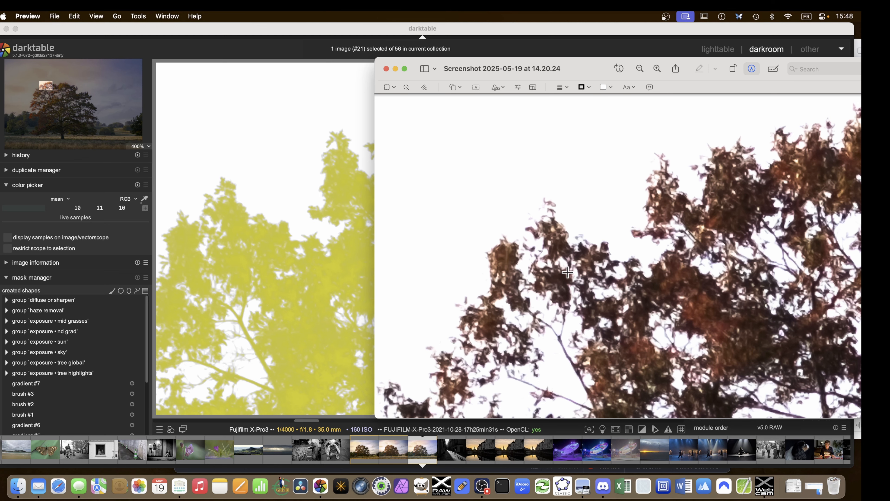
Open the first screenshot in Finder's tree LR folder, place it beside the close-up screenshot, and return to darktable's tree mask
click(19, 488)
double_click(264, 126)
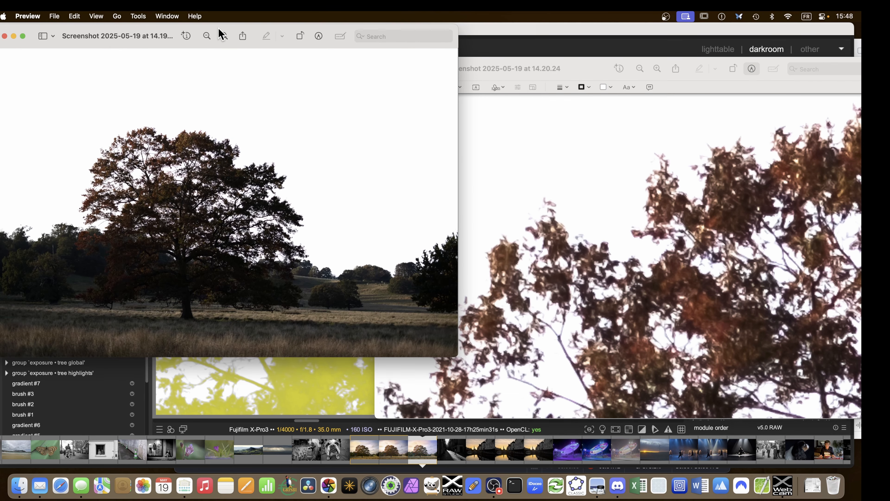
drag(218, 31, 439, 73)
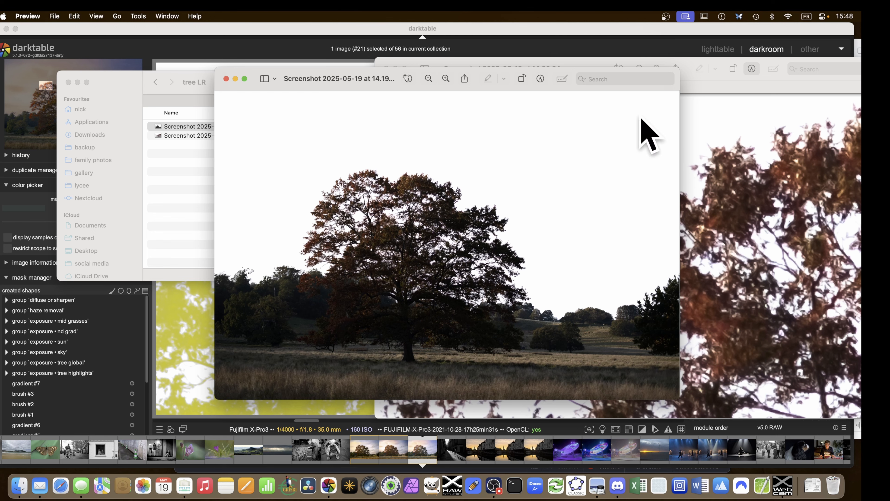
drag(377, 74, 239, 92)
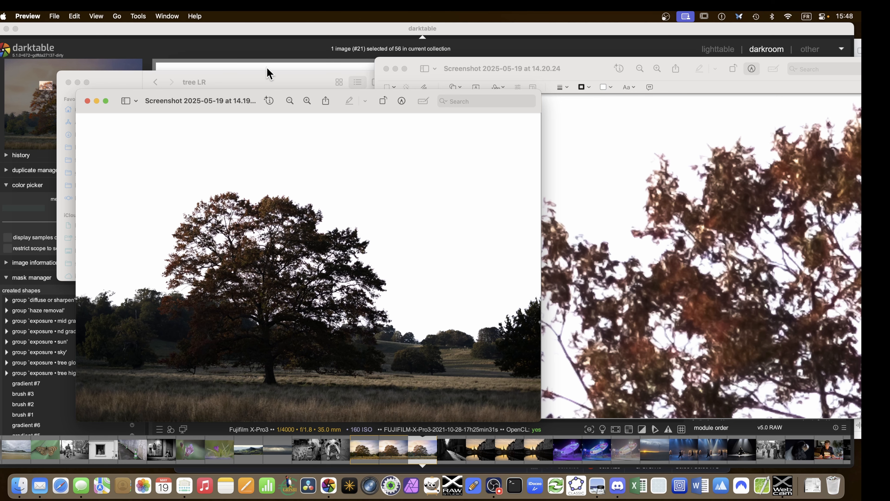
click(263, 83)
click(233, 63)
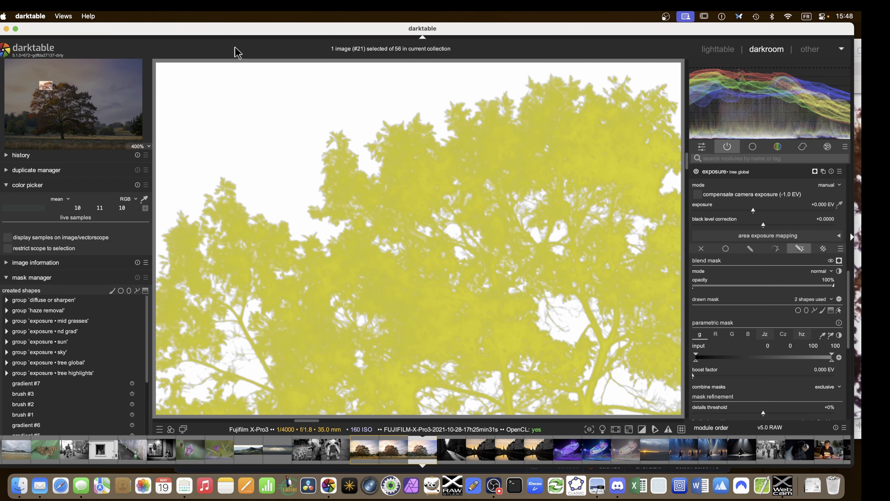